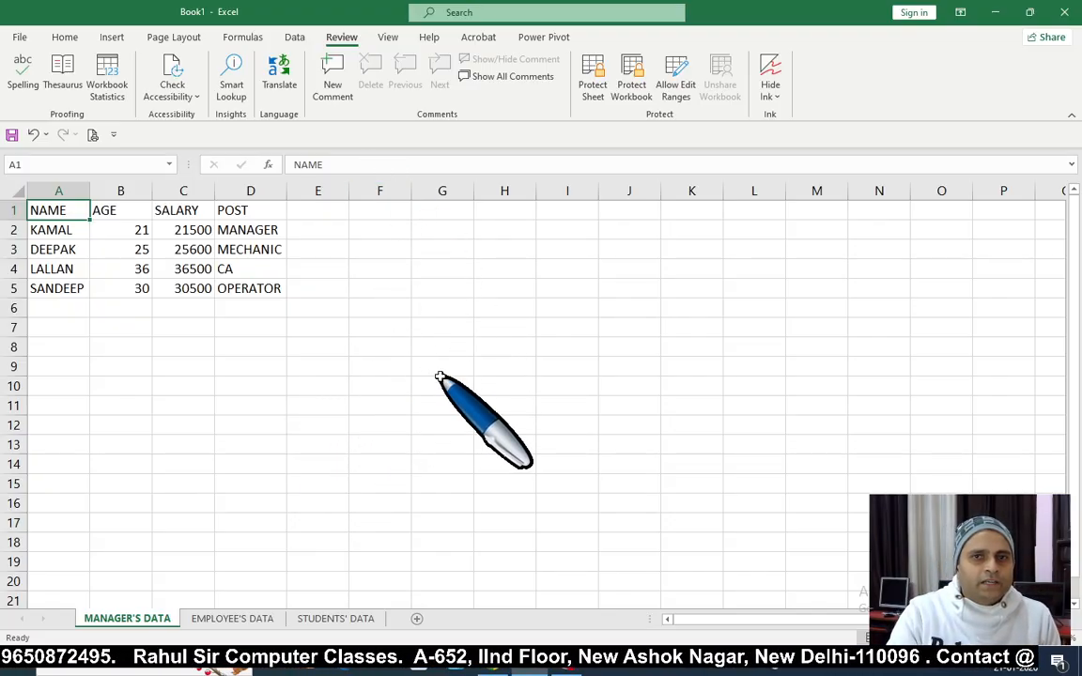
# Step: Zoom the screen in and back out with the magnifier, then return to cell A1
pyautogui.click(439, 383)
pyautogui.click(362, 391)
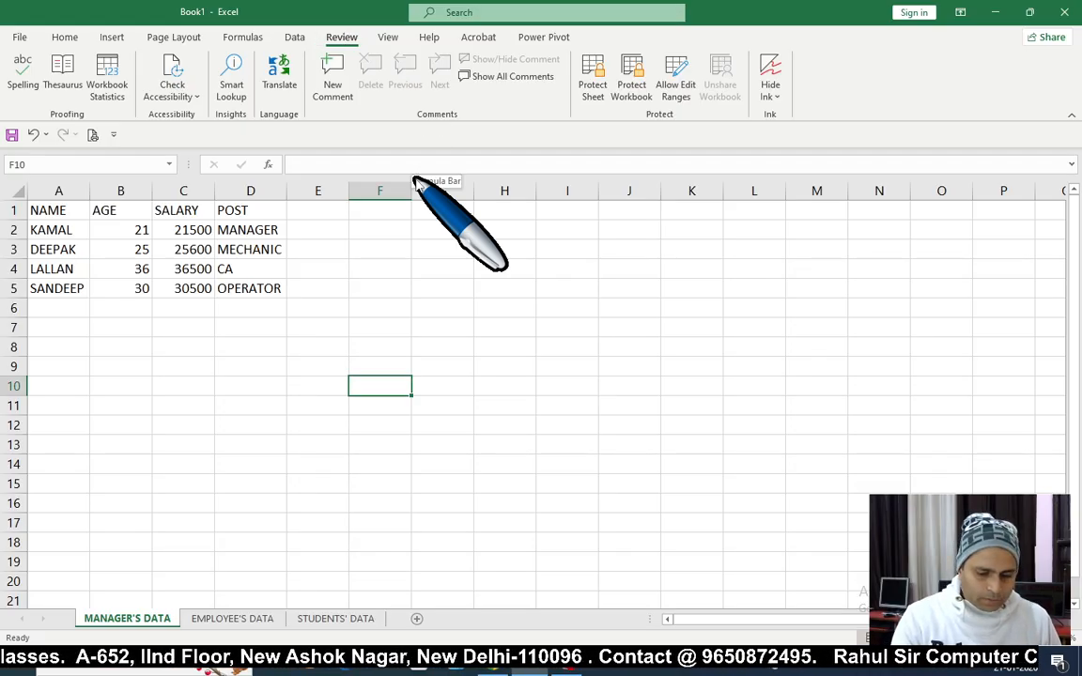
pyautogui.press('super+plus')
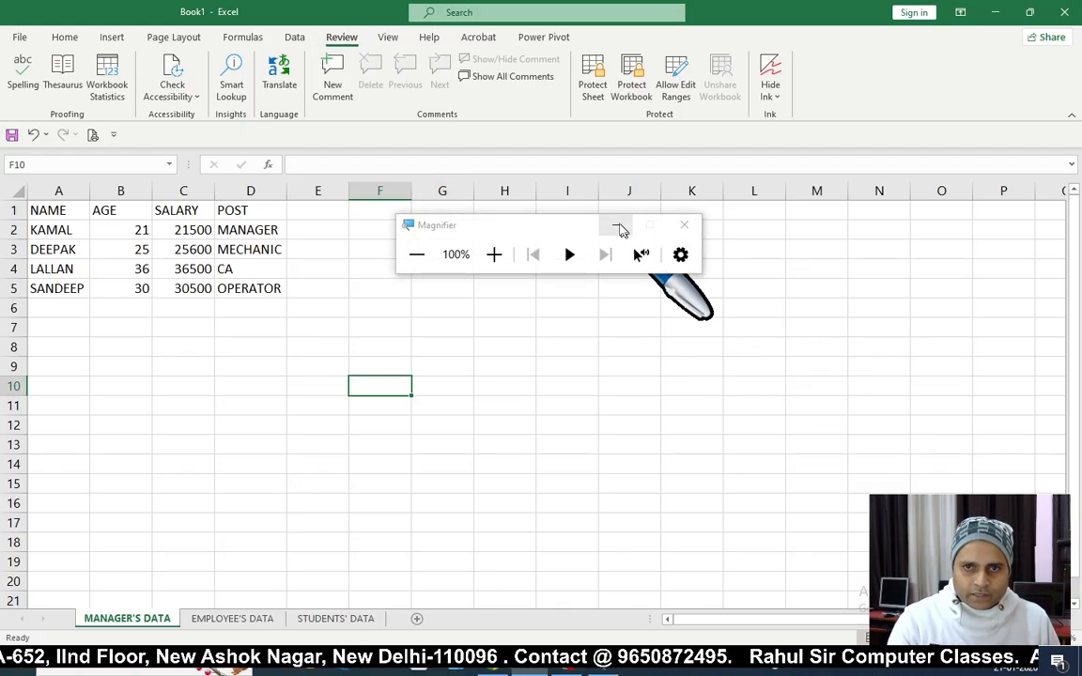
pyautogui.click(616, 225)
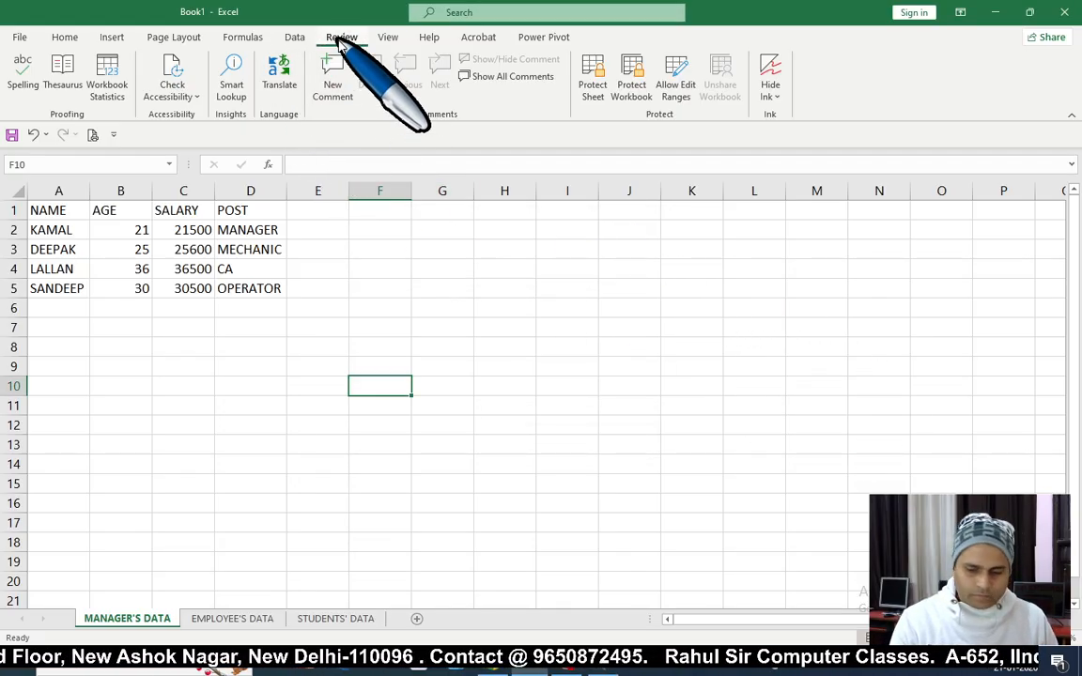
pyautogui.press('super+plus')
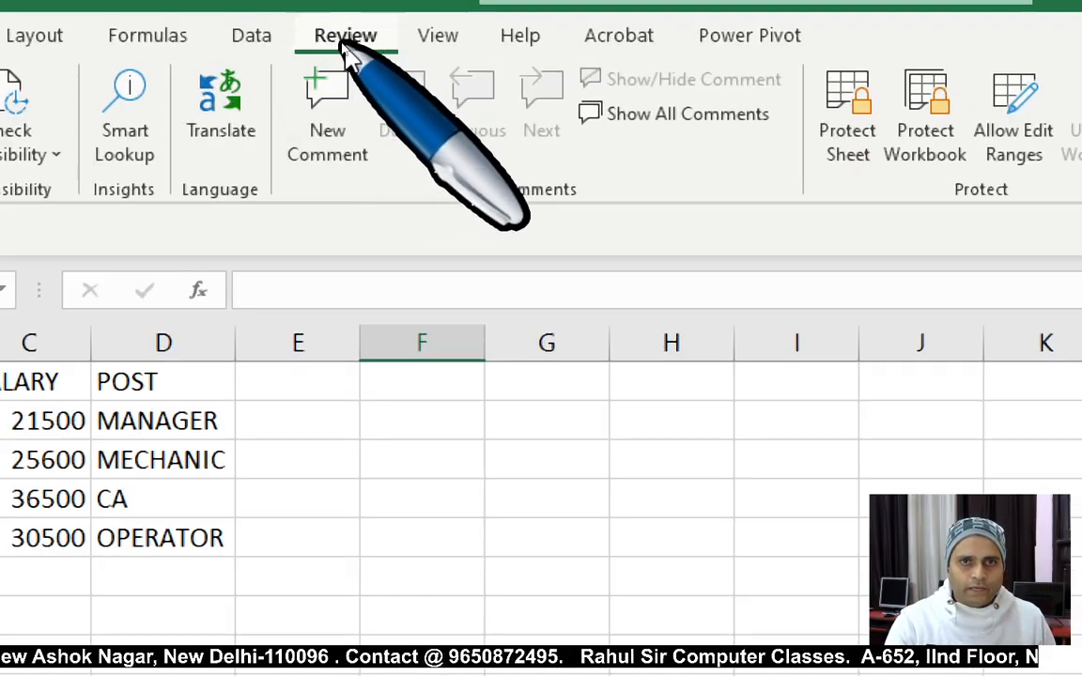
pyautogui.press('super+minus')
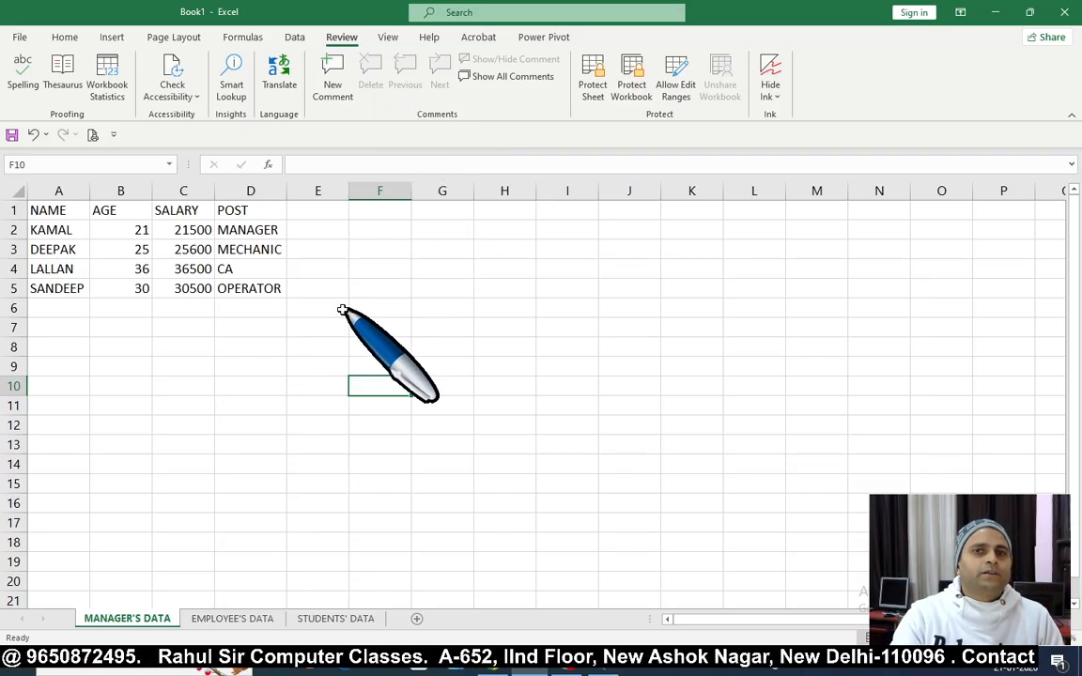
pyautogui.click(386, 314)
pyautogui.hotkey('ctrl', 'Home')
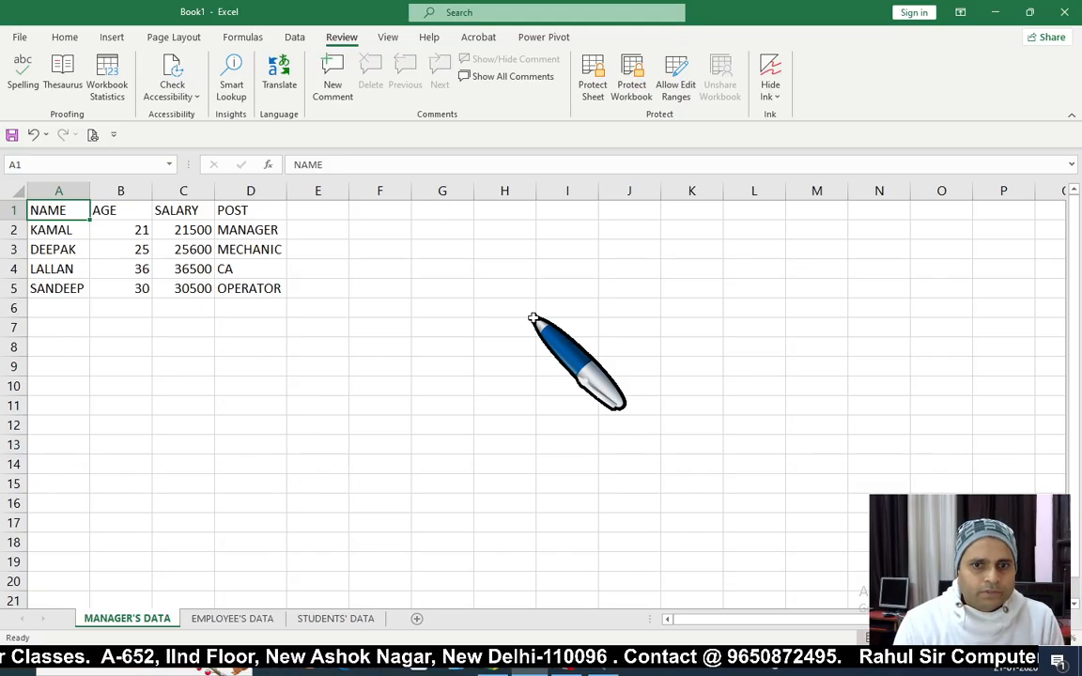
# Step: Select and clear a few blocks of empty cells below the table, returning to A1
pyautogui.moveTo(249, 327); pyautogui.dragTo(578, 526)
pyautogui.moveTo(246, 325); pyautogui.dragTo(542, 488)
pyautogui.click(261, 326)
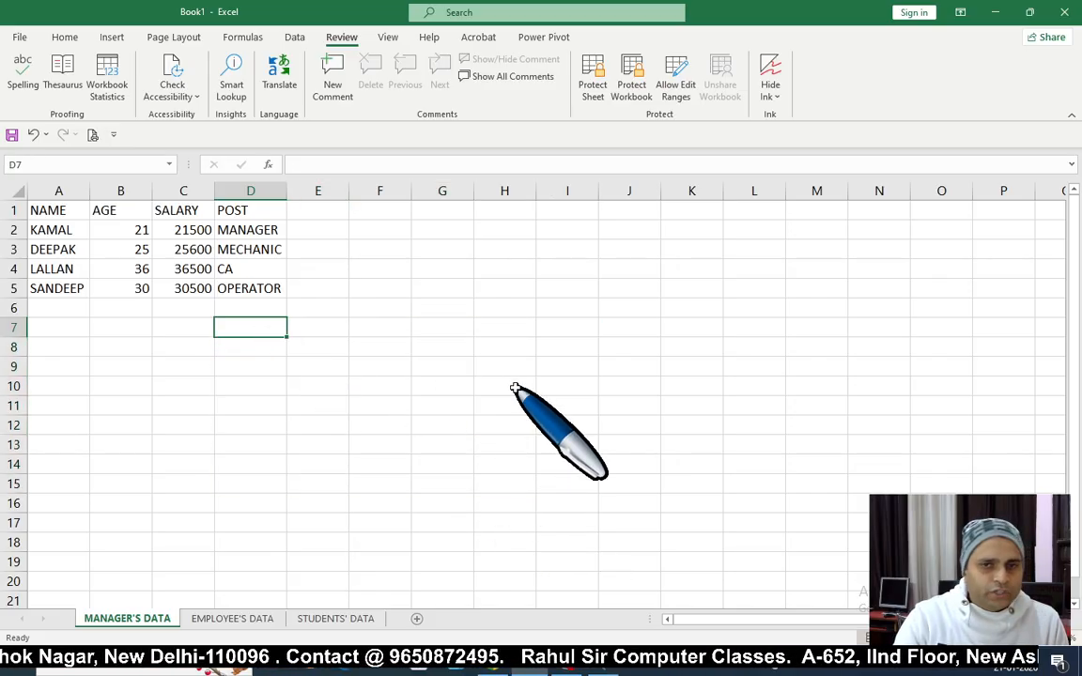
pyautogui.click(422, 349)
pyautogui.hotkey('ctrl', 'Home')
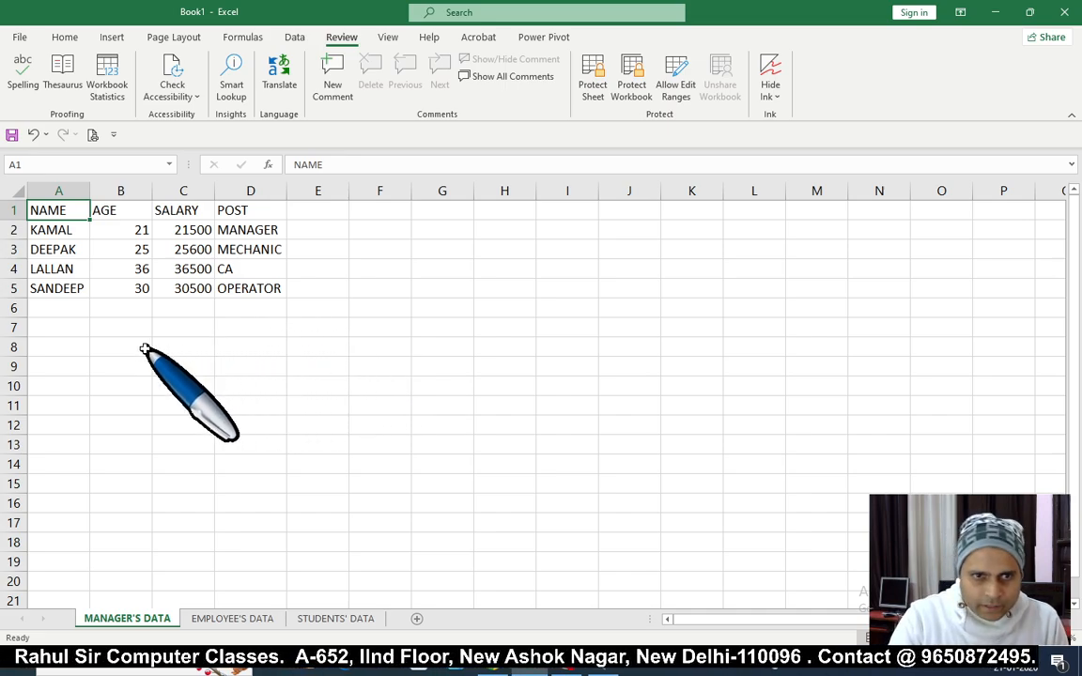
pyautogui.moveTo(70, 332); pyautogui.dragTo(313, 500)
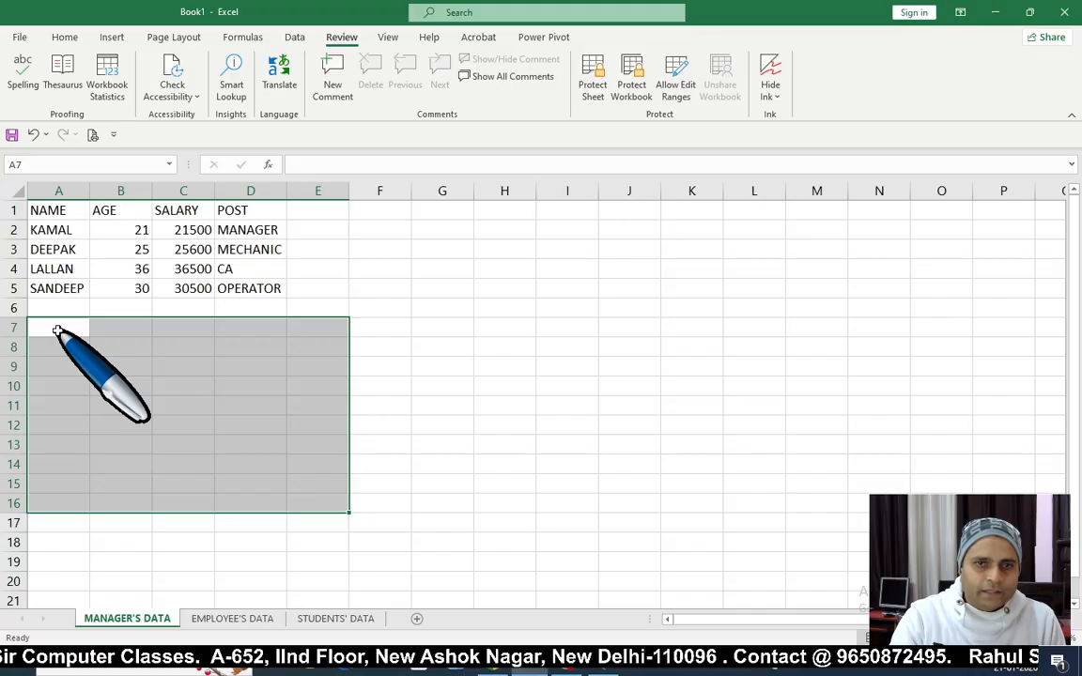
pyautogui.moveTo(54, 330); pyautogui.dragTo(171, 415)
pyautogui.click(351, 425)
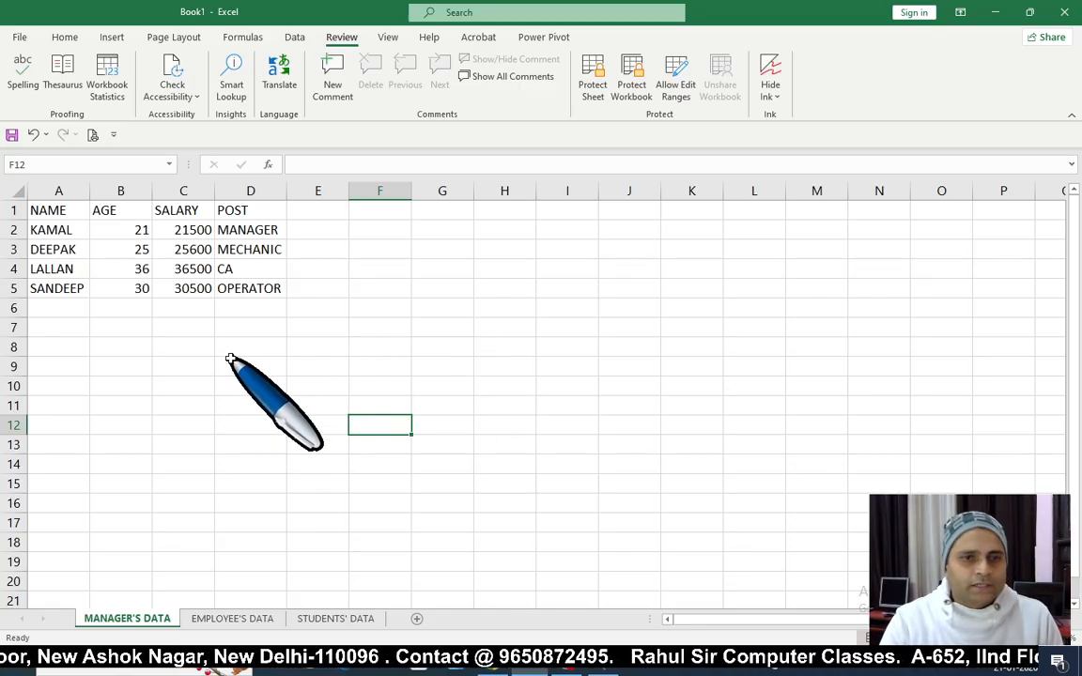
# Step: Select the whole data table, then the name, AGE, SALARY and POST columns in turn
pyautogui.moveTo(68, 225); pyautogui.dragTo(248, 304)
pyautogui.click(140, 366)
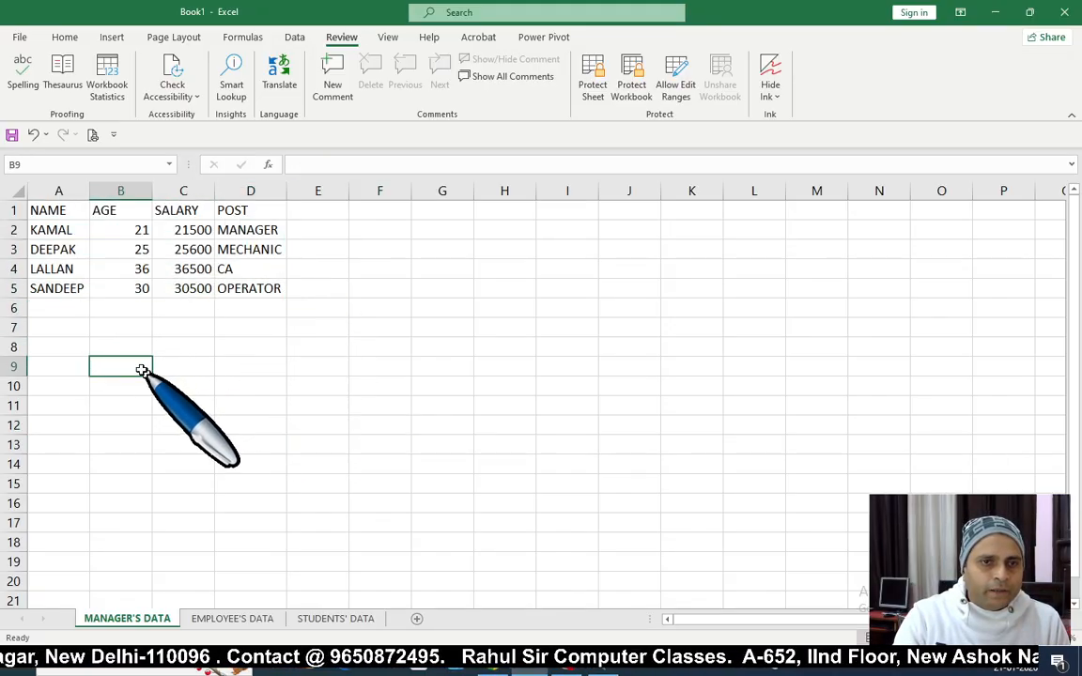
pyautogui.moveTo(61, 228); pyautogui.dragTo(43, 285)
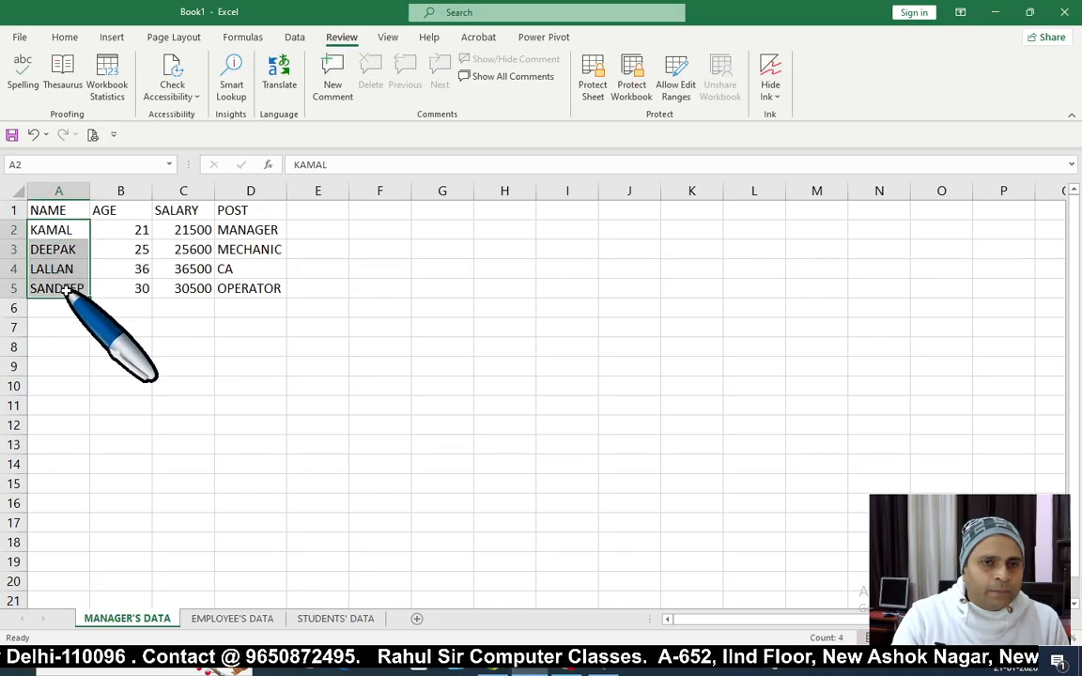
pyautogui.moveTo(119, 227); pyautogui.dragTo(113, 284)
pyautogui.moveTo(177, 226); pyautogui.dragTo(197, 286)
pyautogui.moveTo(239, 228); pyautogui.dragTo(242, 302)
pyautogui.click(341, 374)
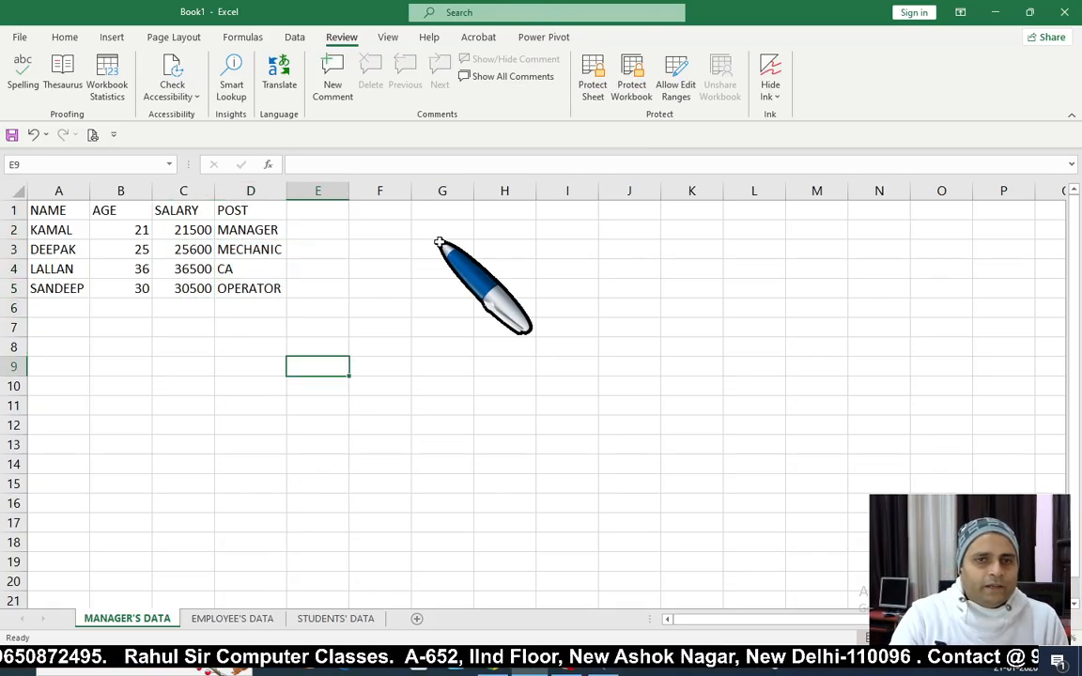
# Step: Select the first name cell A2 and jump to the last name and back with Ctrl+Down/Up
pyautogui.click(198, 443)
pyautogui.click(56, 234)
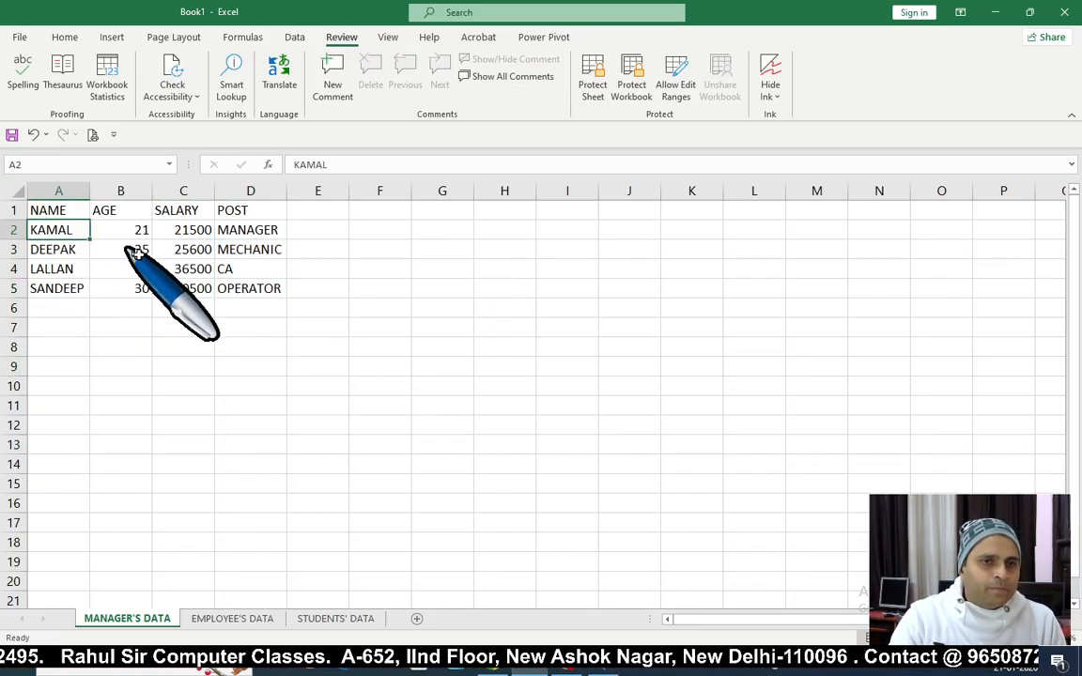
pyautogui.click(117, 310)
pyautogui.click(79, 231)
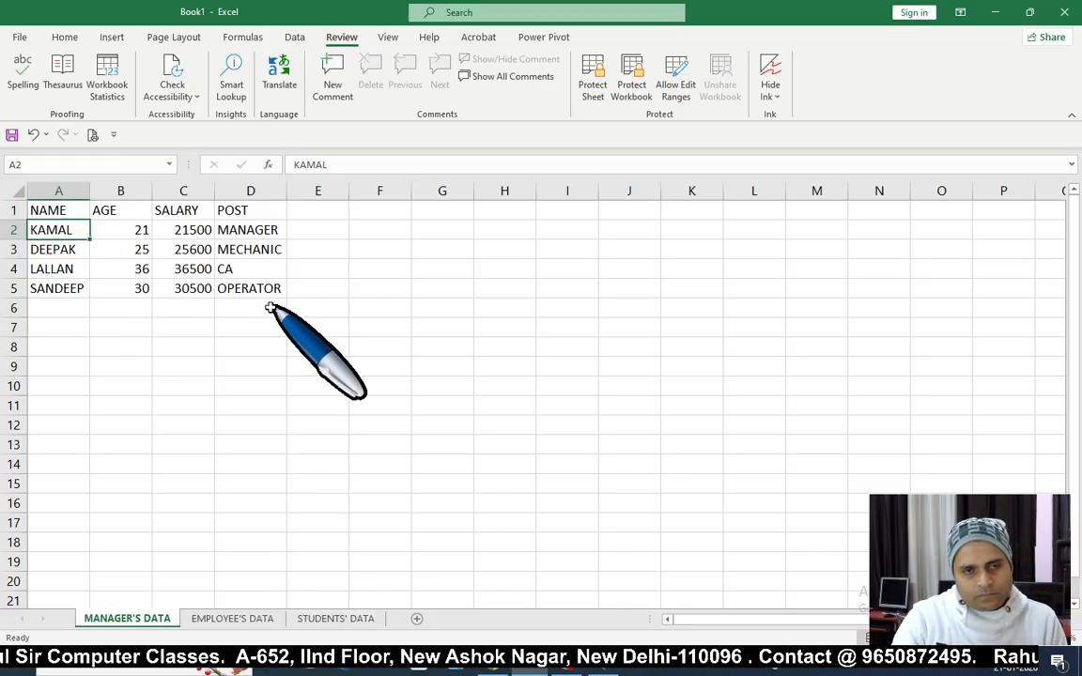
pyautogui.click(103, 329)
pyautogui.click(64, 230)
pyautogui.hotkey('ctrl', 'Down')
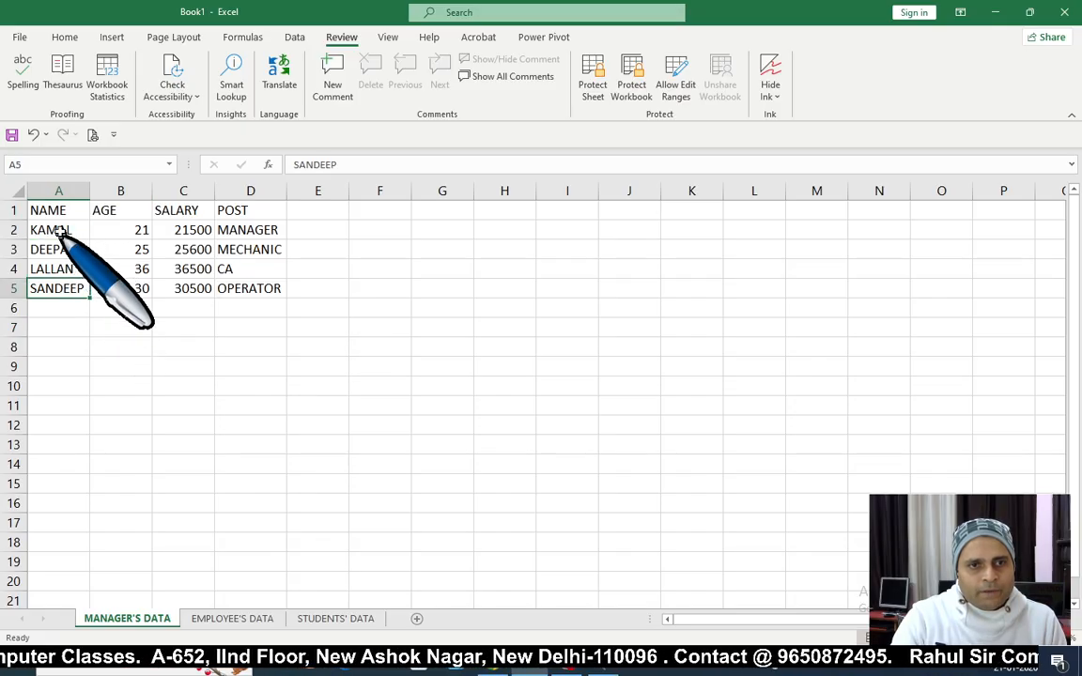
pyautogui.hotkey('ctrl', 'Up')
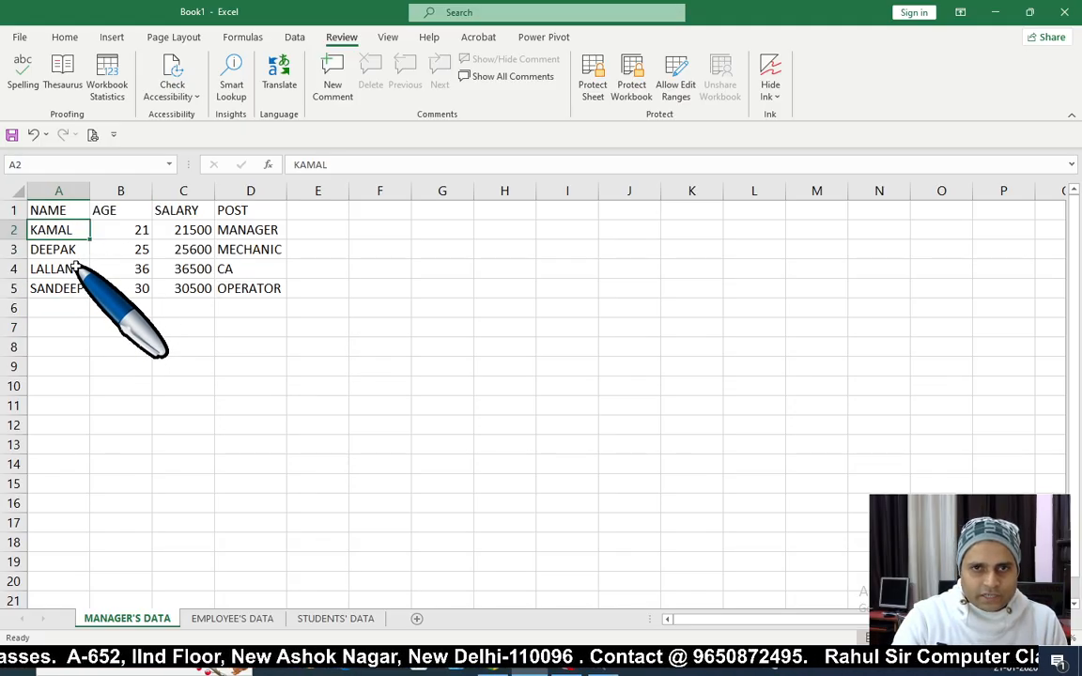
# Step: Select the last name cell and the table rows, then settle on name cell A2
pyautogui.click(77, 326)
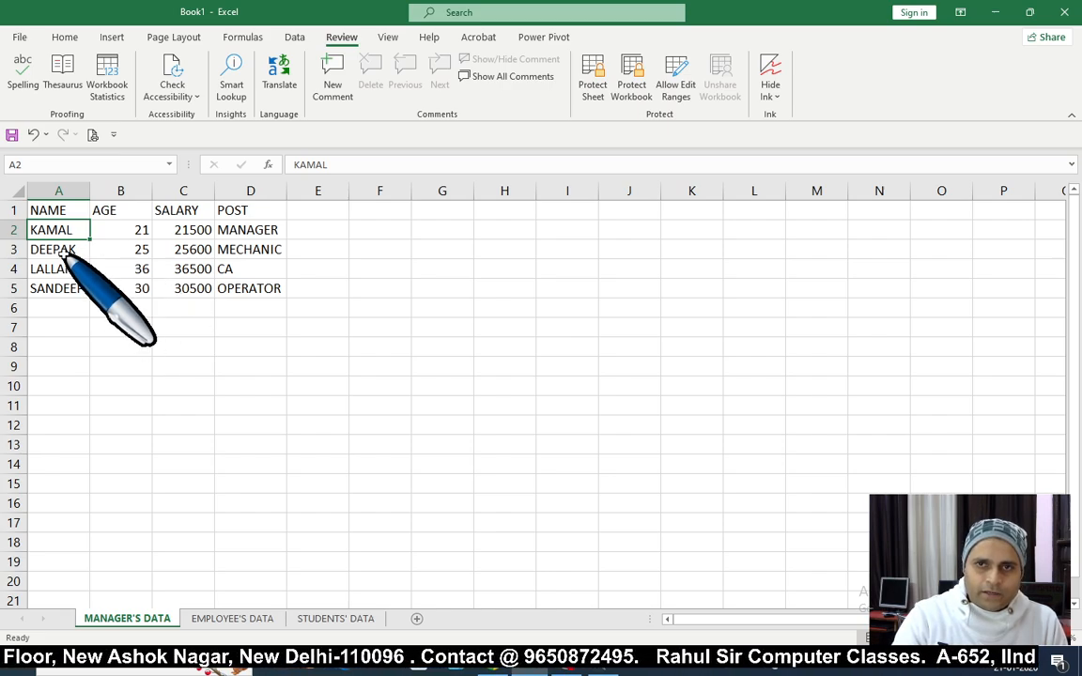
pyautogui.click(31, 284)
pyautogui.moveTo(60, 229); pyautogui.dragTo(235, 308)
pyautogui.click(140, 382)
pyautogui.click(61, 321)
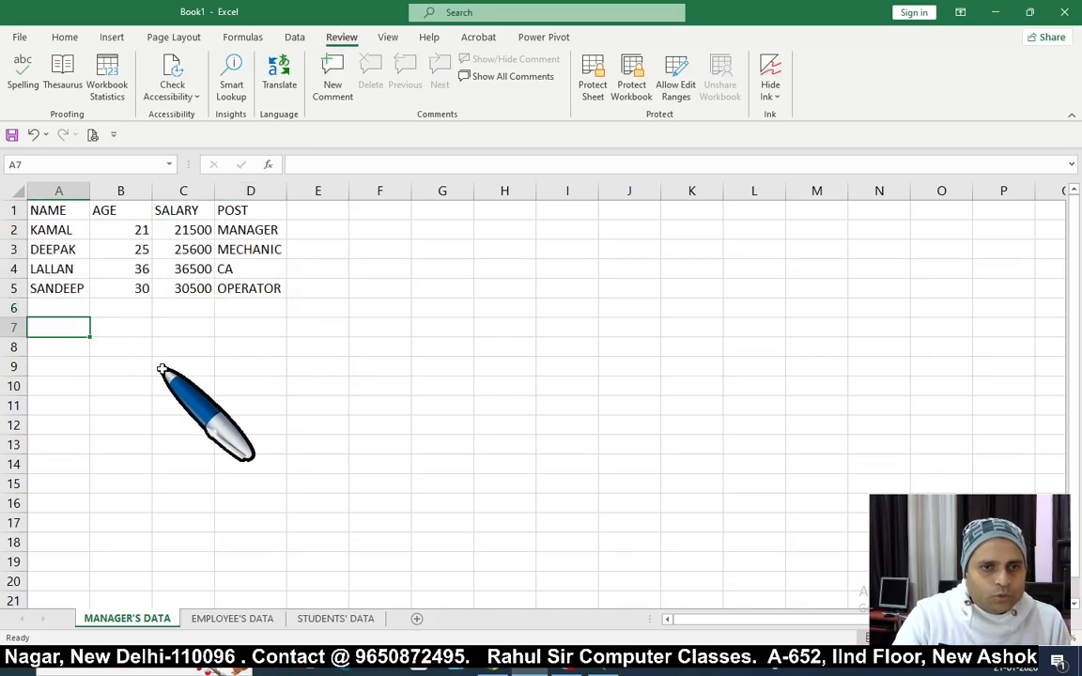
pyautogui.click(70, 231)
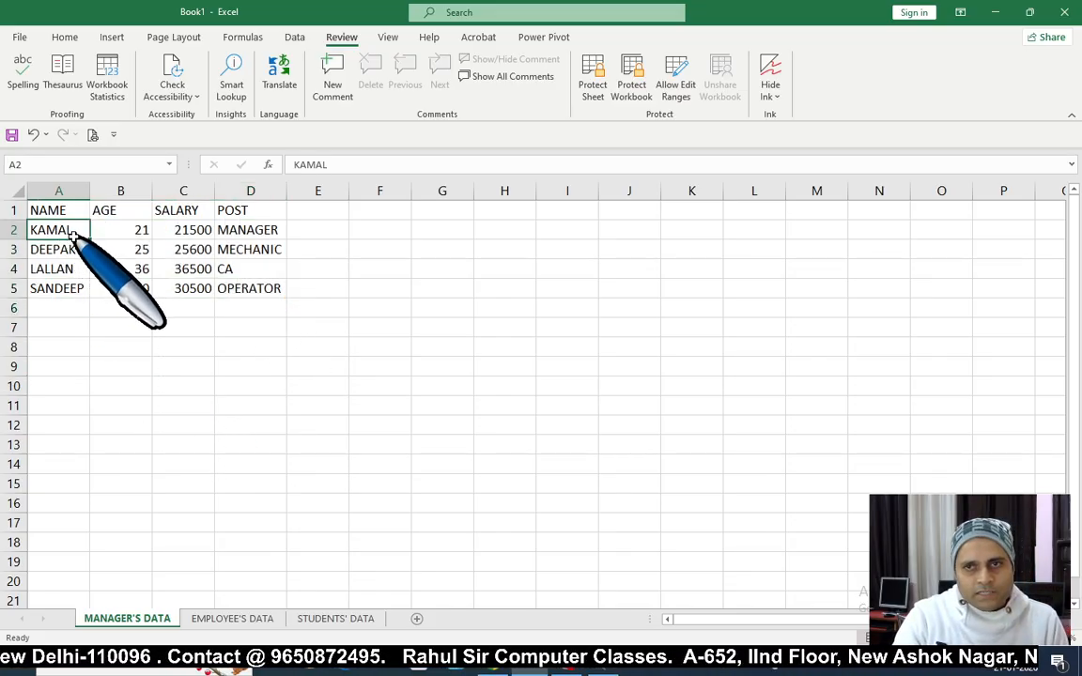
pyautogui.click(99, 324)
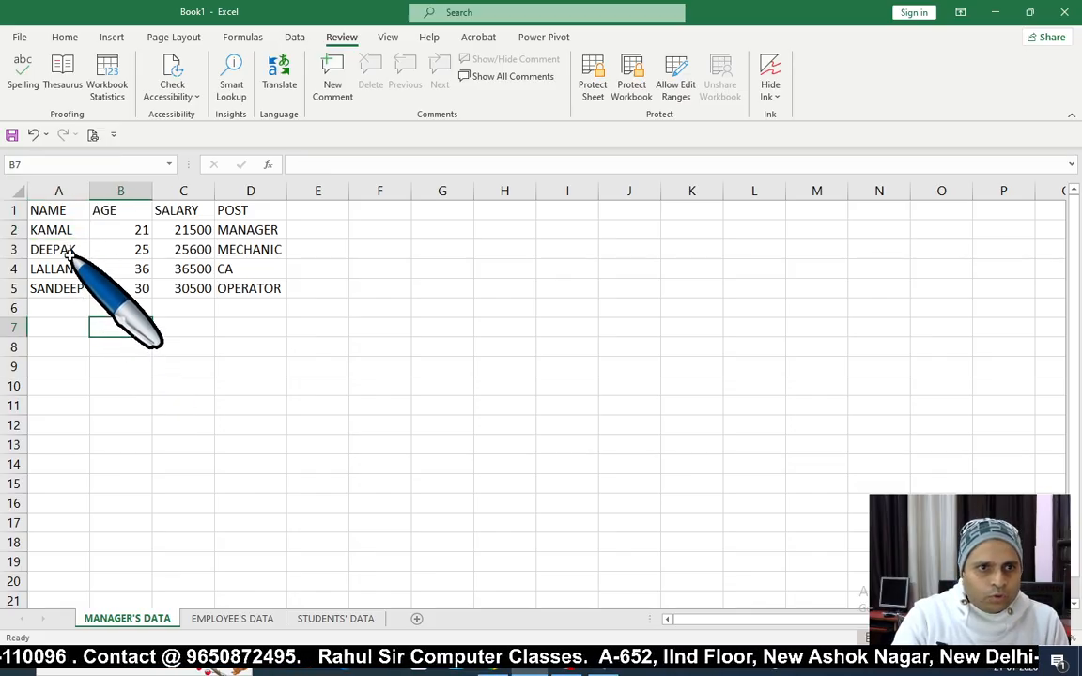
pyautogui.click(58, 233)
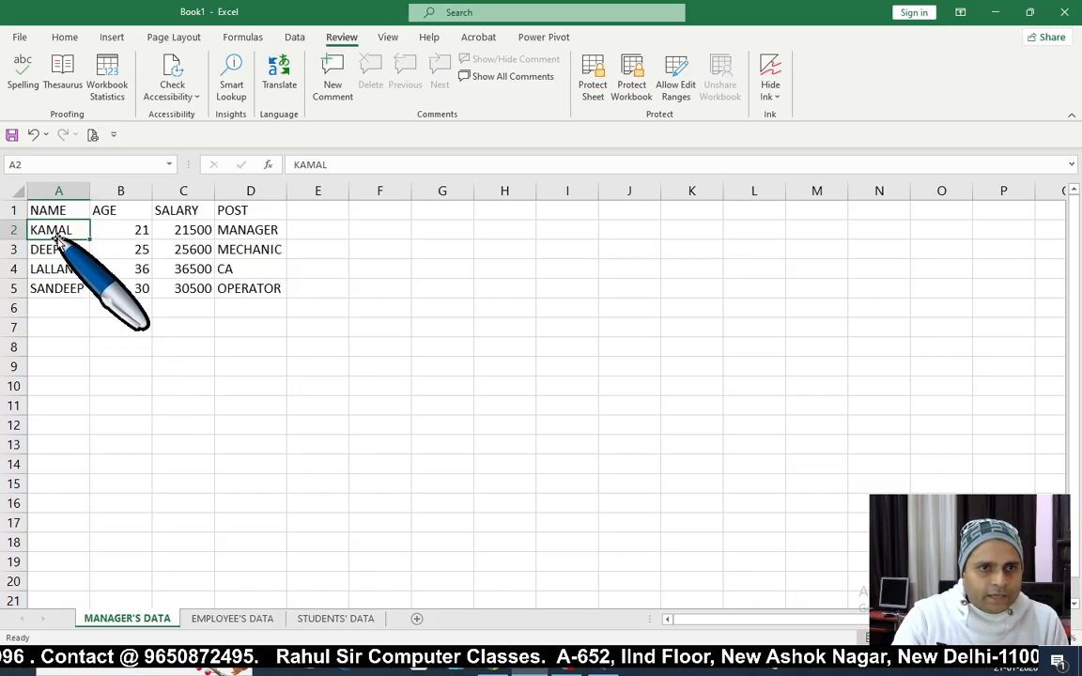
# Step: Add a comment to A2 calling the employee efficient and deserving of promotion
pyautogui.click(334, 94)
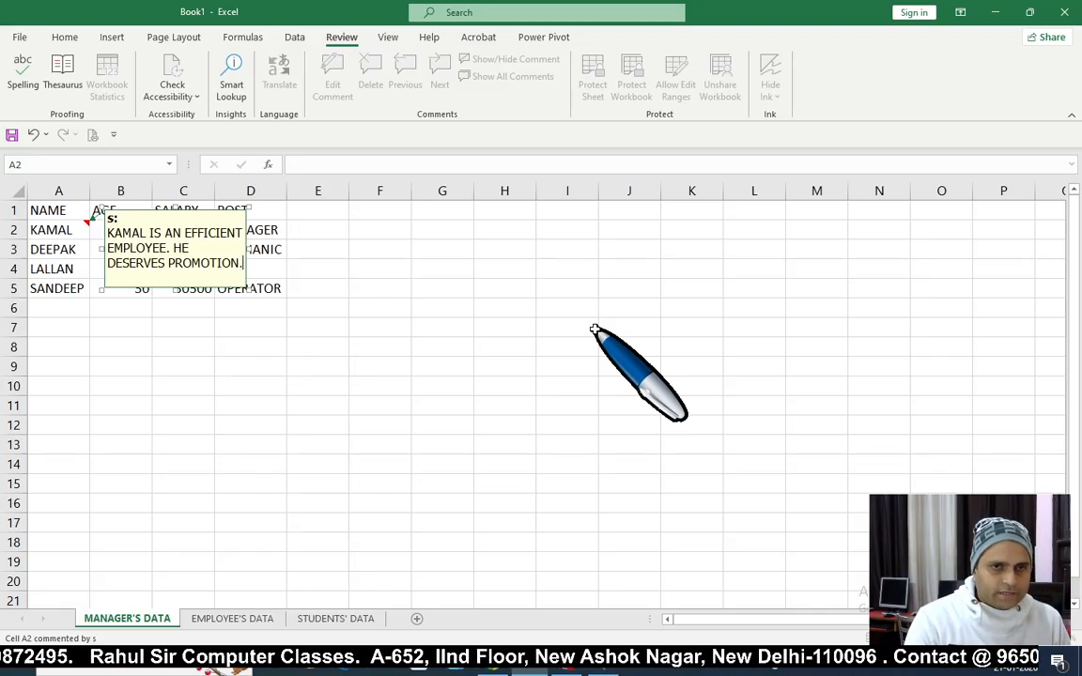
pyautogui.click(498, 365)
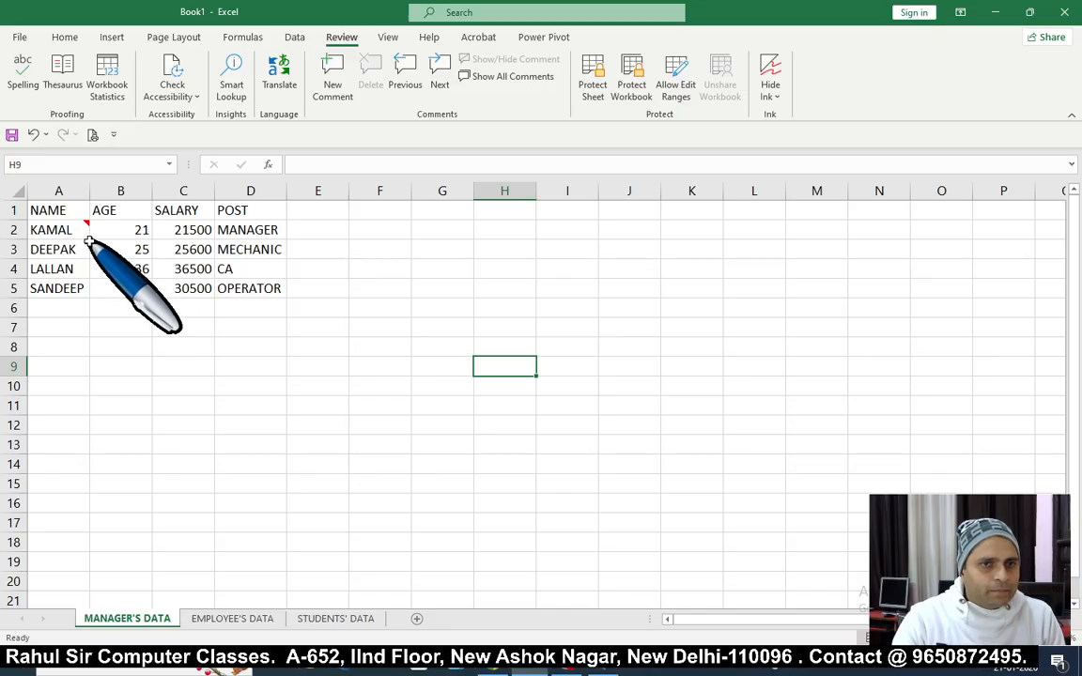
pyautogui.moveTo(75, 229)
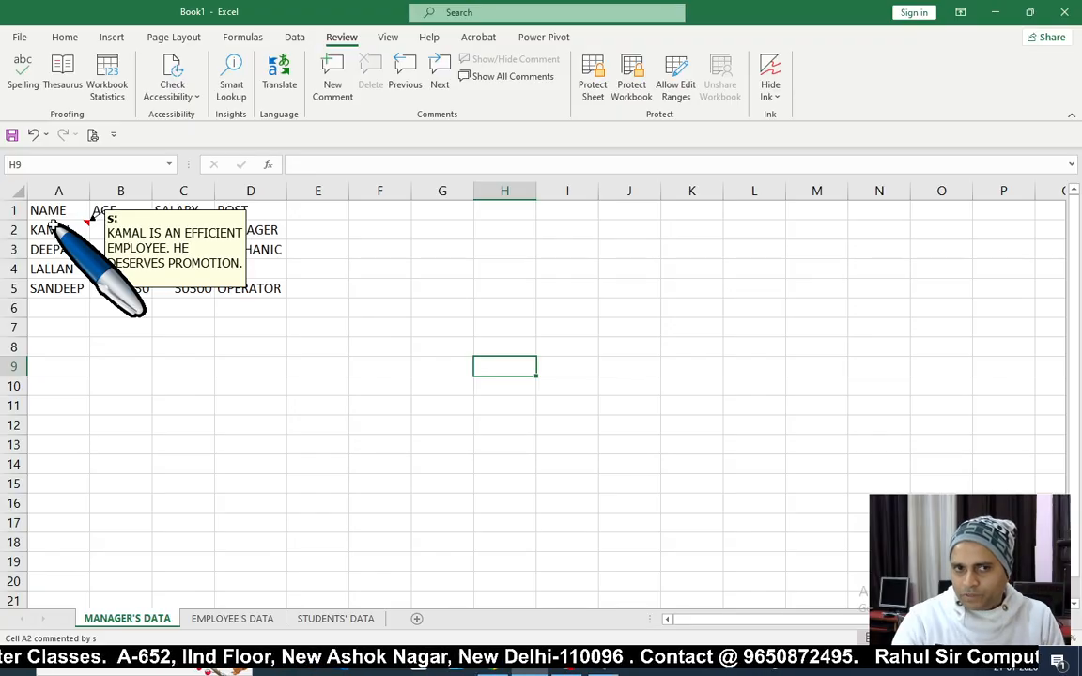
pyautogui.click(261, 385)
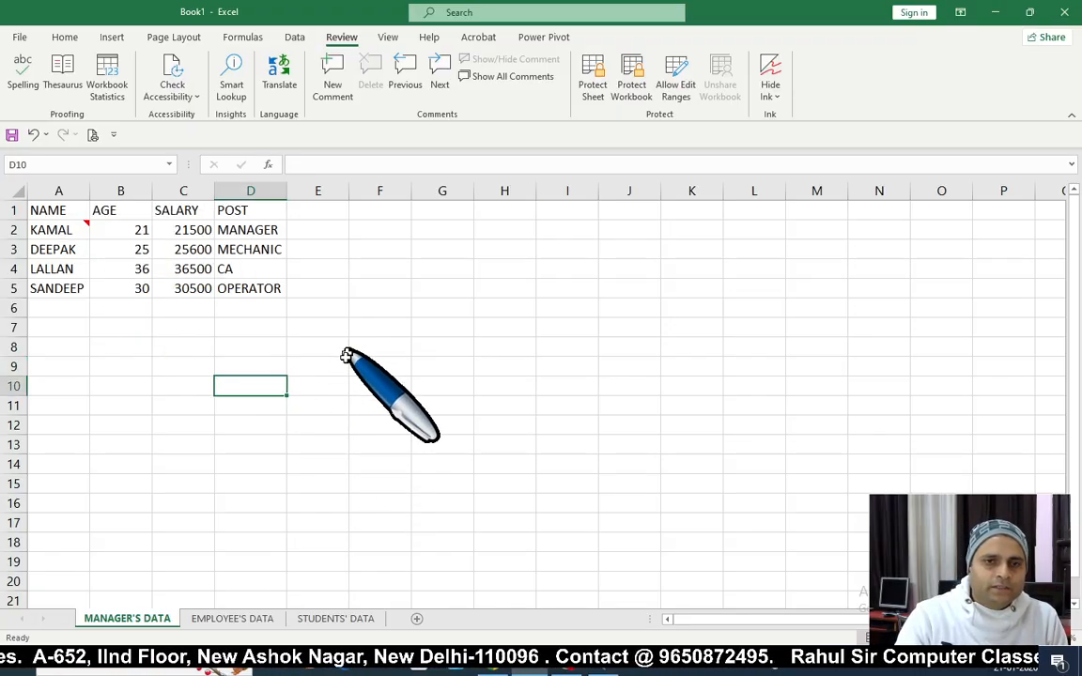
# Step: Select the OPERATOR cell D5 as the next cell to annotate
pyautogui.click(262, 286)
pyautogui.click(247, 341)
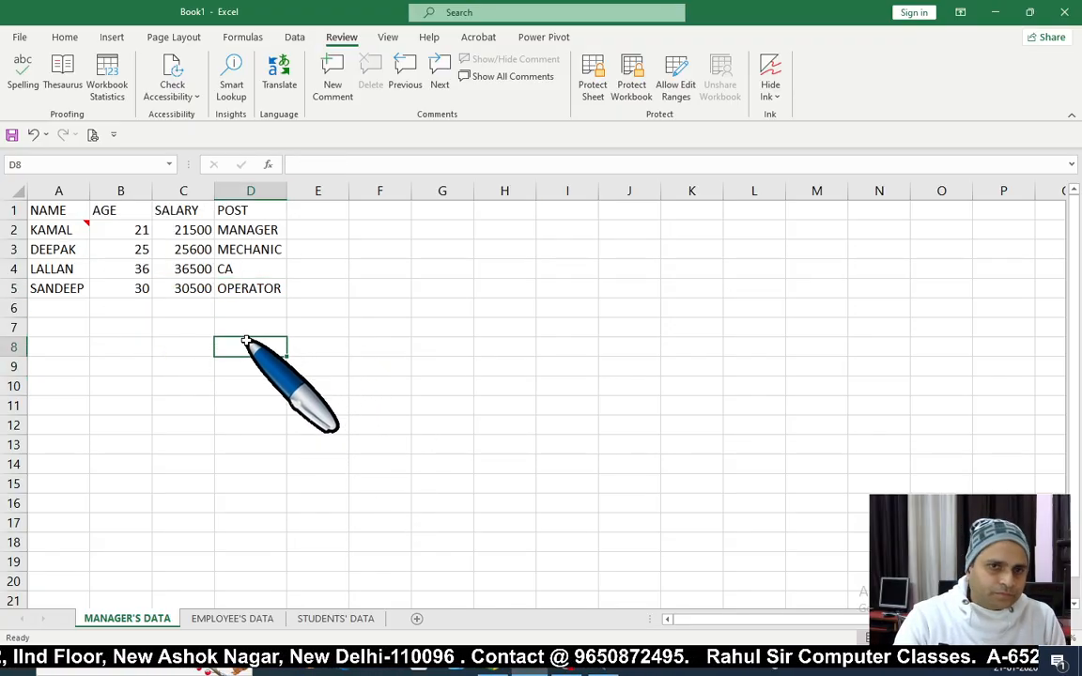
pyautogui.click(249, 287)
pyautogui.click(259, 324)
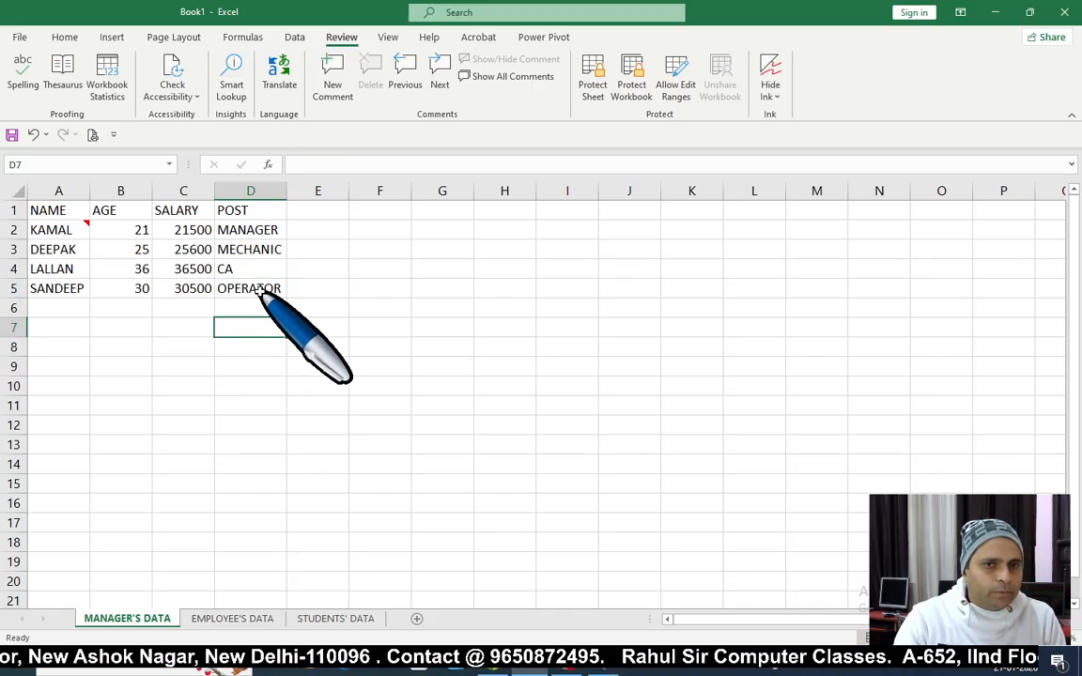
pyautogui.click(260, 289)
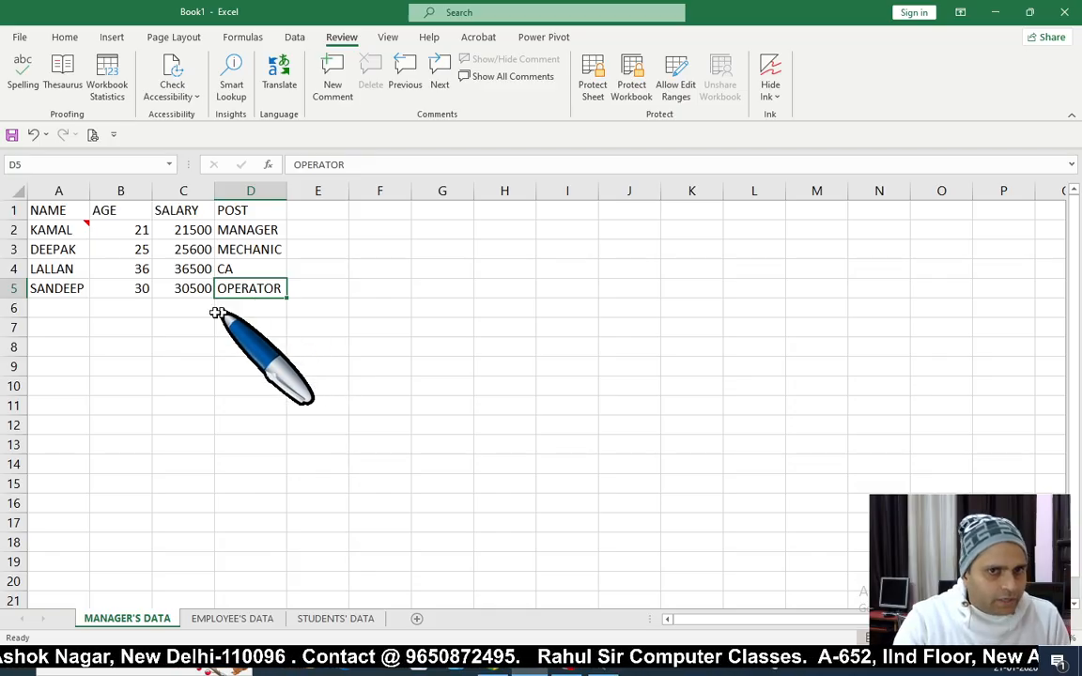
pyautogui.click(293, 322)
pyautogui.click(246, 291)
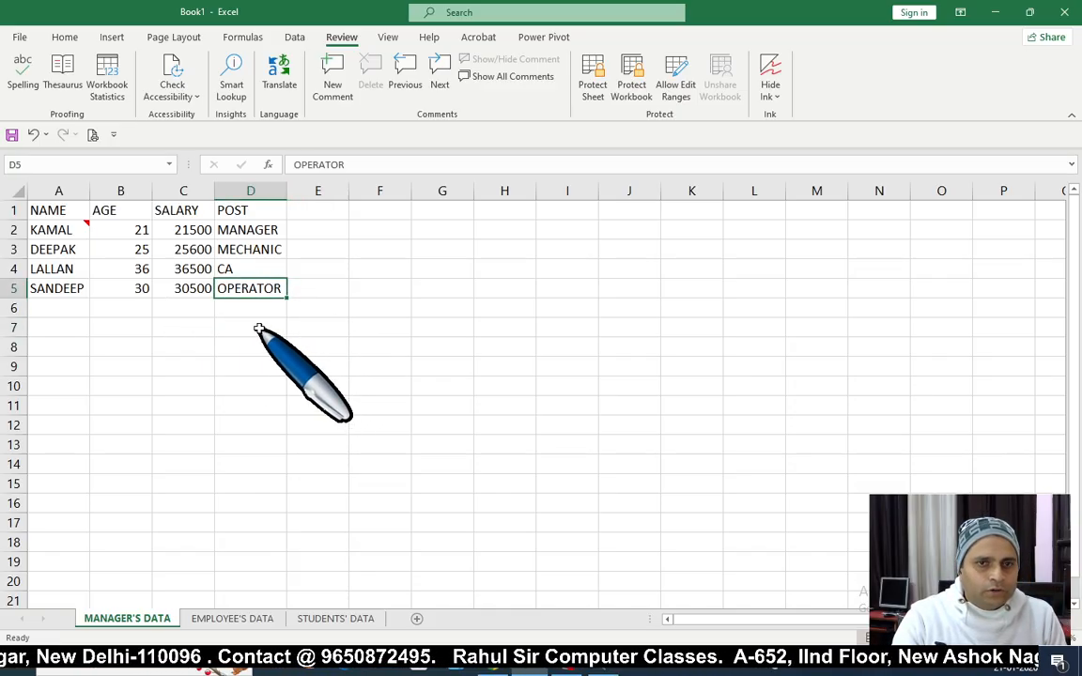
# Step: Add the comment 'THIS PERSON'S POST MUST BE PROMOTED.' to the OPERATOR cell D5
pyautogui.click(334, 98)
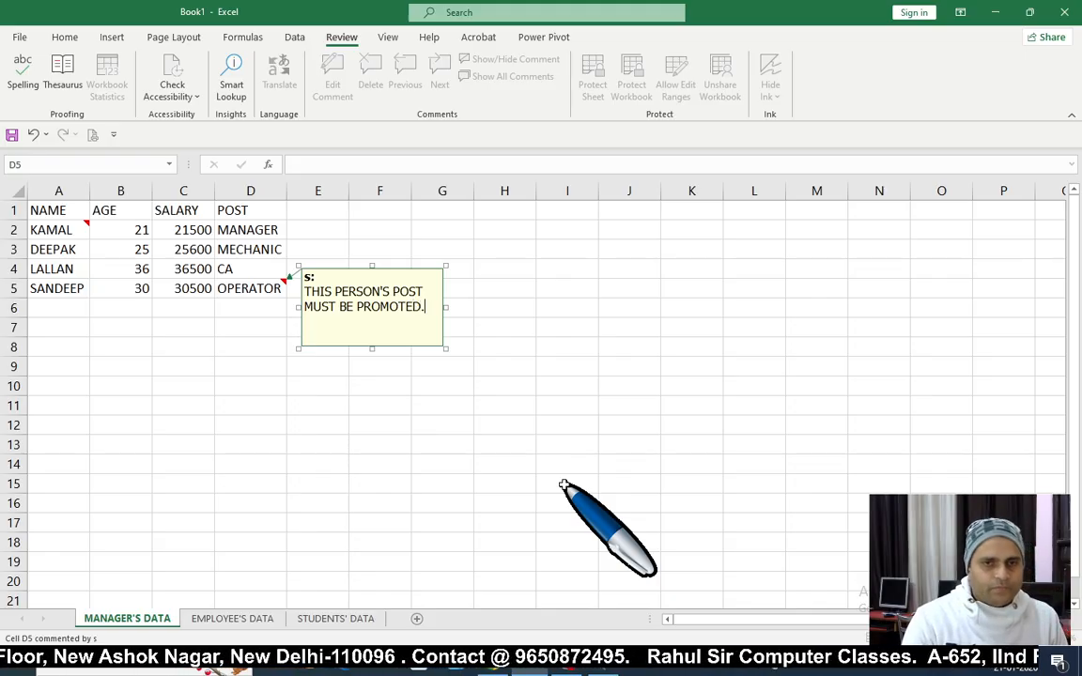
pyautogui.click(496, 486)
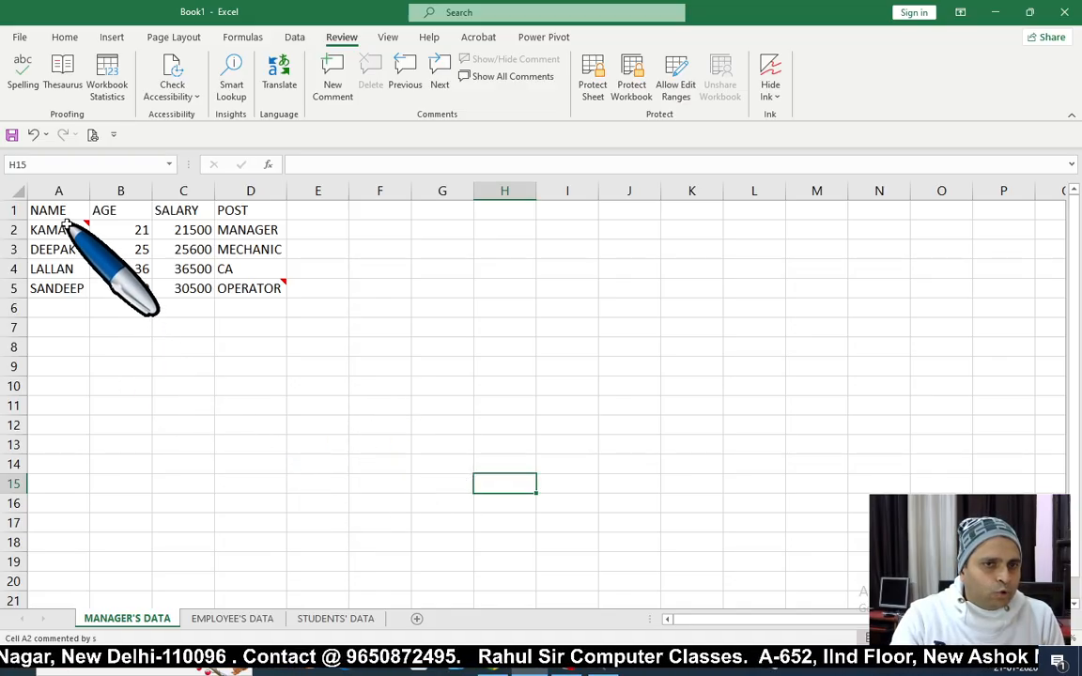
pyautogui.moveTo(262, 288)
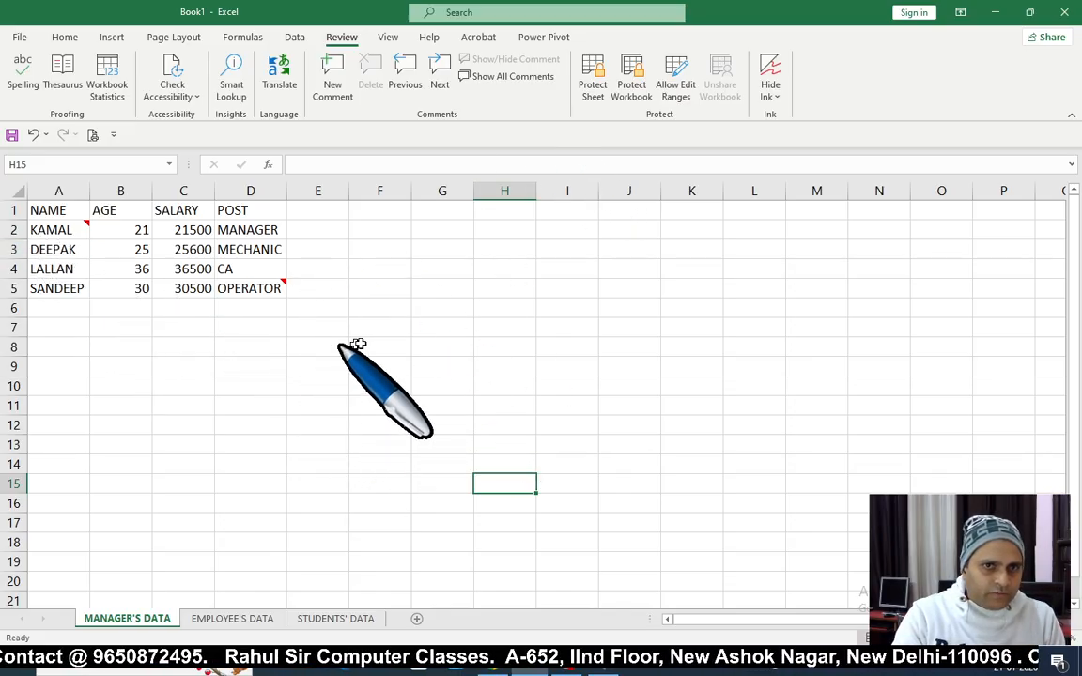
# Step: Toggle Show All Comments and step between the A2 and D5 comments with Next/Previous
pyautogui.click(517, 77)
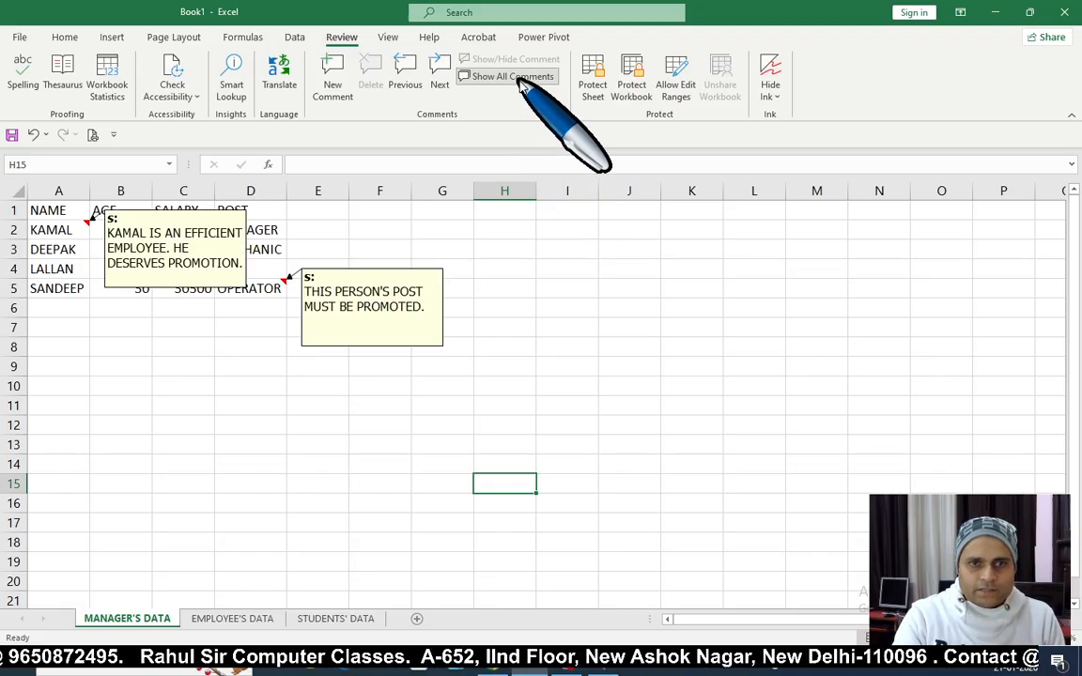
pyautogui.click(517, 78)
pyautogui.click(519, 80)
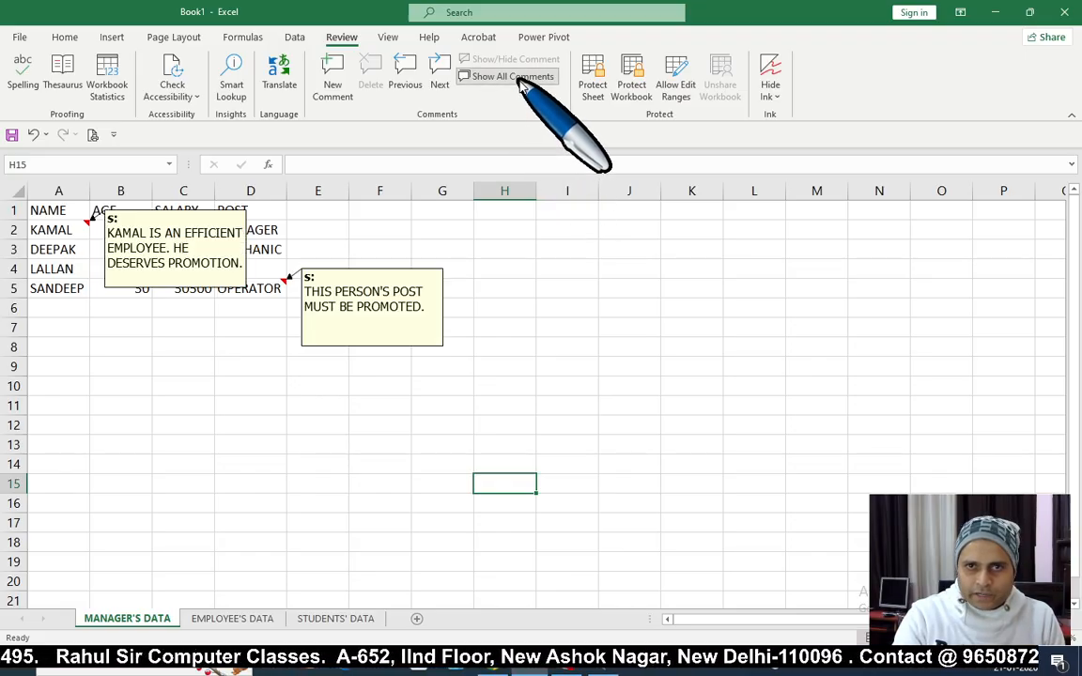
pyautogui.click(520, 79)
pyautogui.click(520, 80)
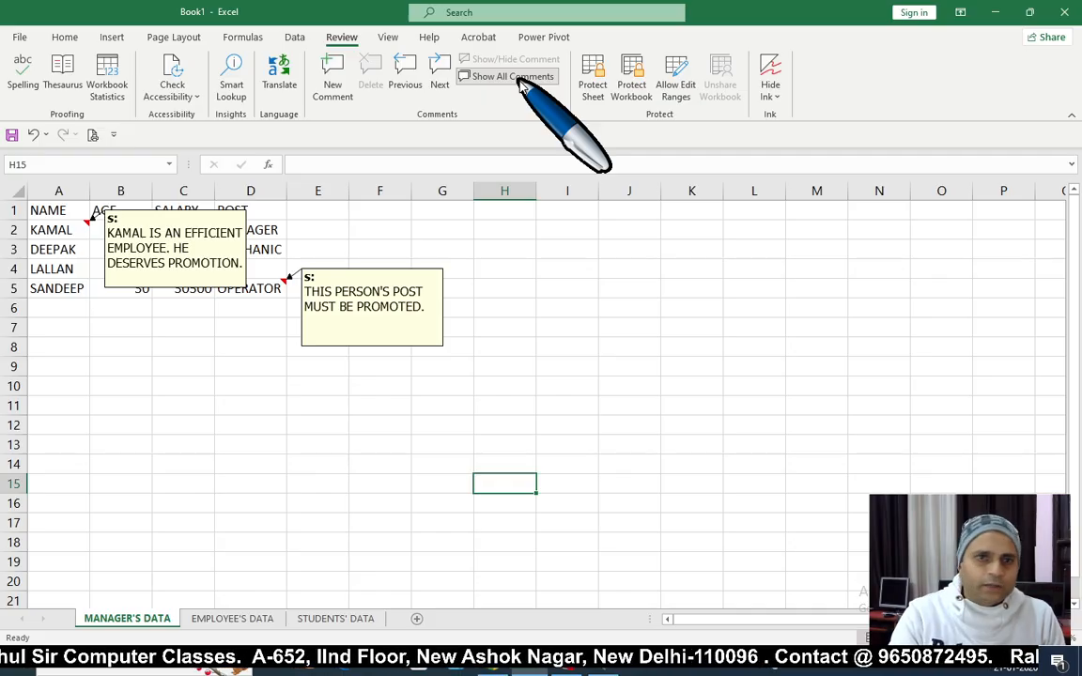
pyautogui.click(54, 209)
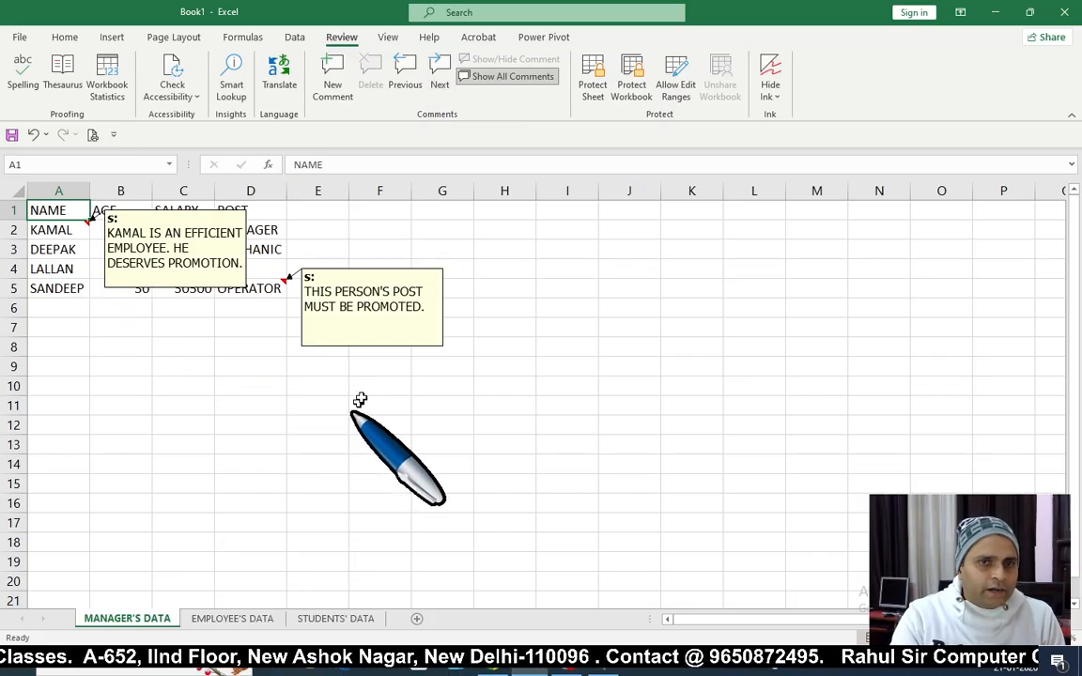
pyautogui.click(440, 90)
pyautogui.click(442, 91)
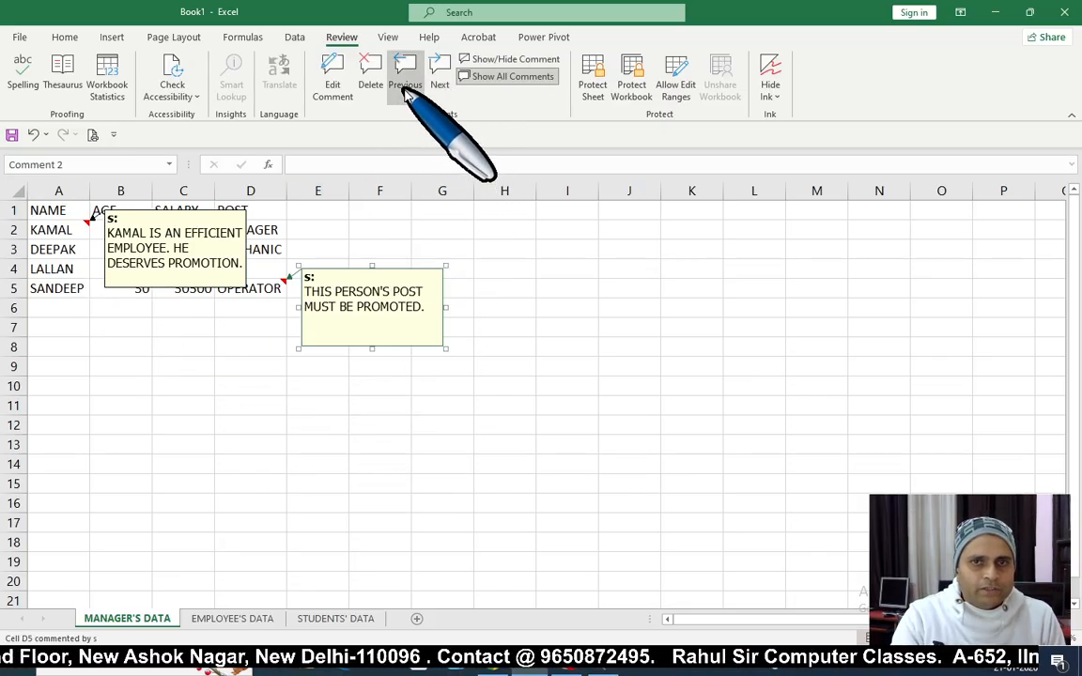
pyautogui.click(402, 88)
pyautogui.click(567, 366)
# Step: Delete all comments in range A1:G12, then check the clean table A1:D5
pyautogui.moveTo(75, 213); pyautogui.dragTo(441, 424)
pyautogui.click(368, 74)
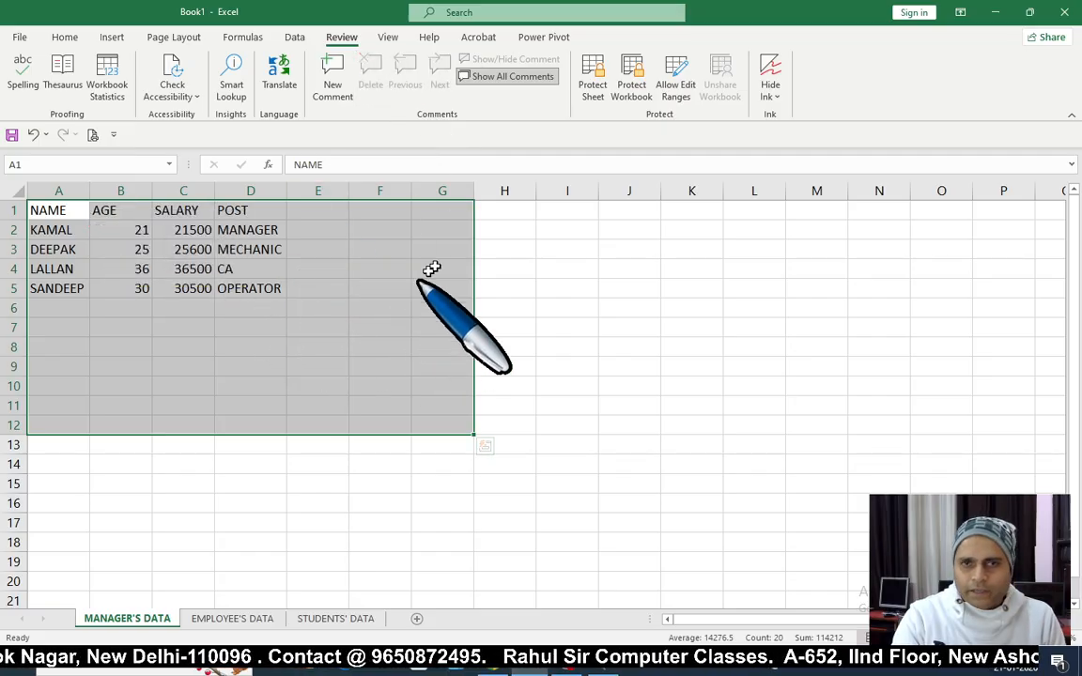
pyautogui.click(357, 400)
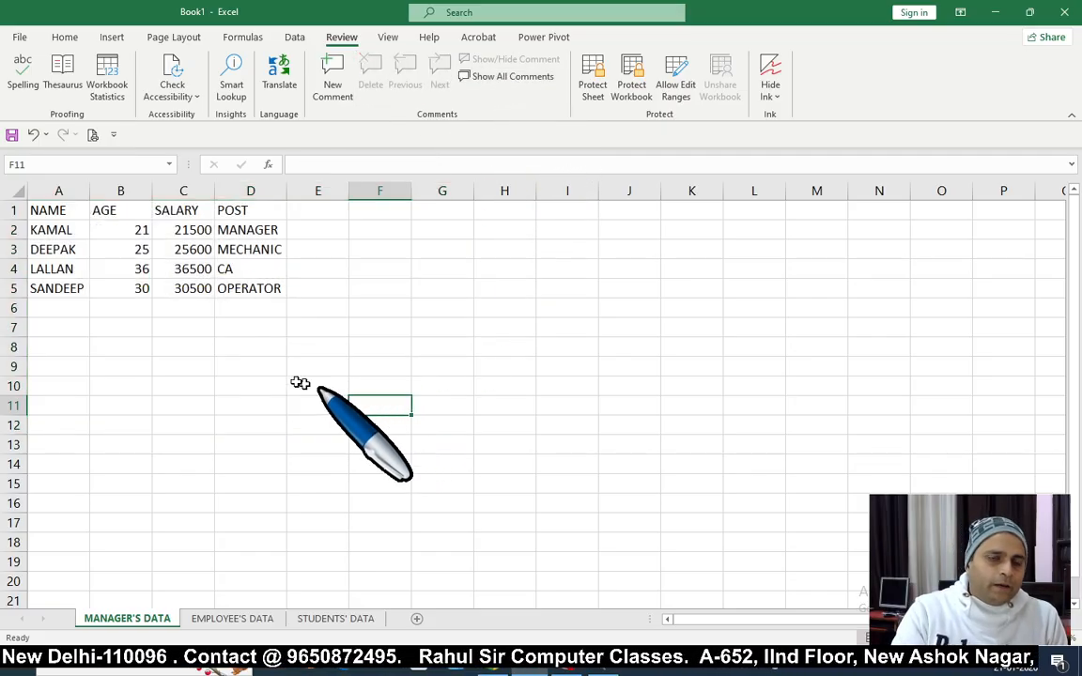
pyautogui.moveTo(59, 212); pyautogui.dragTo(287, 295)
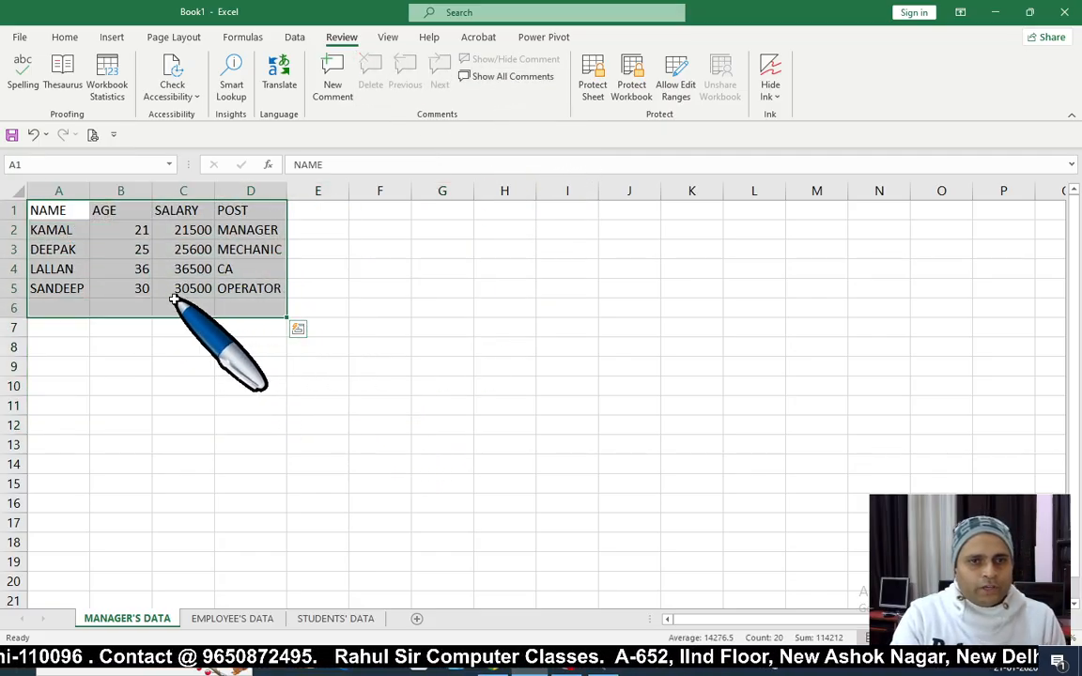
pyautogui.click(86, 325)
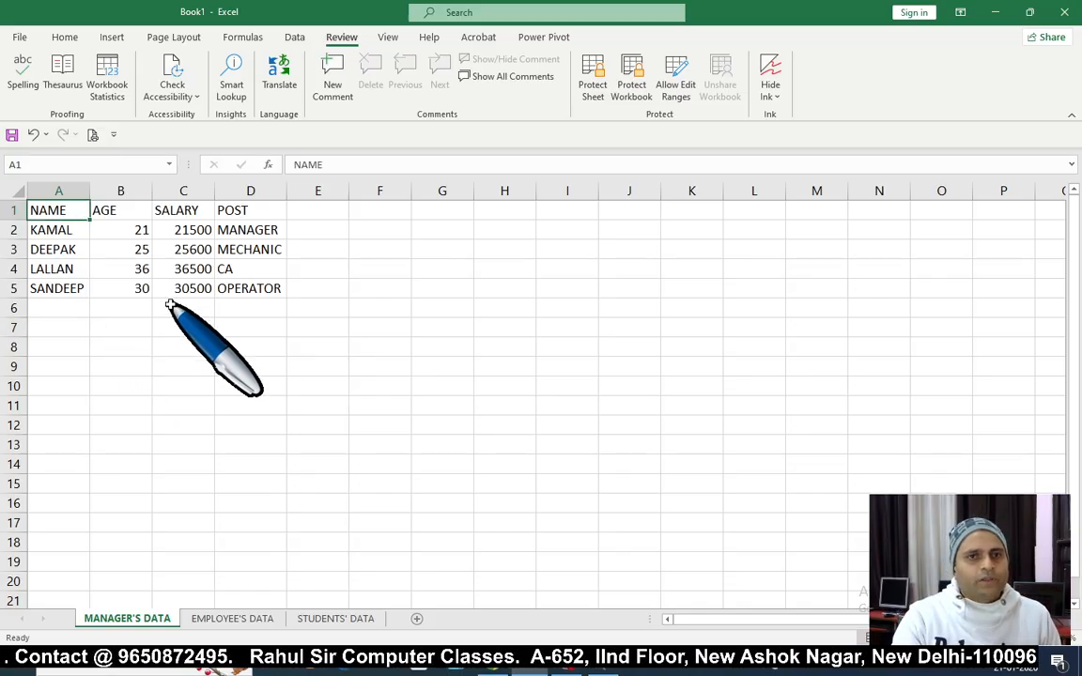
# Step: Select ranges A1:D5 and A7:D12, then go to the EMPLOYEE'S DATA sheet
pyautogui.click(152, 345)
pyautogui.moveTo(33, 210); pyautogui.dragTo(271, 288)
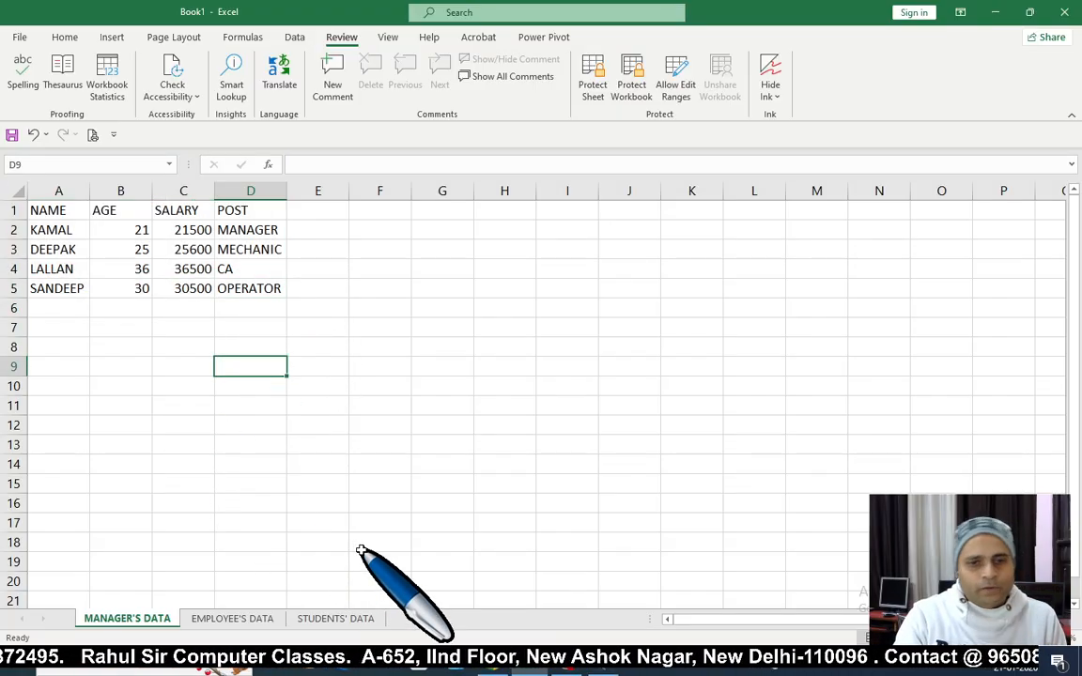
pyautogui.moveTo(68, 217); pyautogui.dragTo(283, 290)
pyautogui.click(206, 347)
pyautogui.moveTo(66, 218); pyautogui.dragTo(285, 290)
pyautogui.click(188, 367)
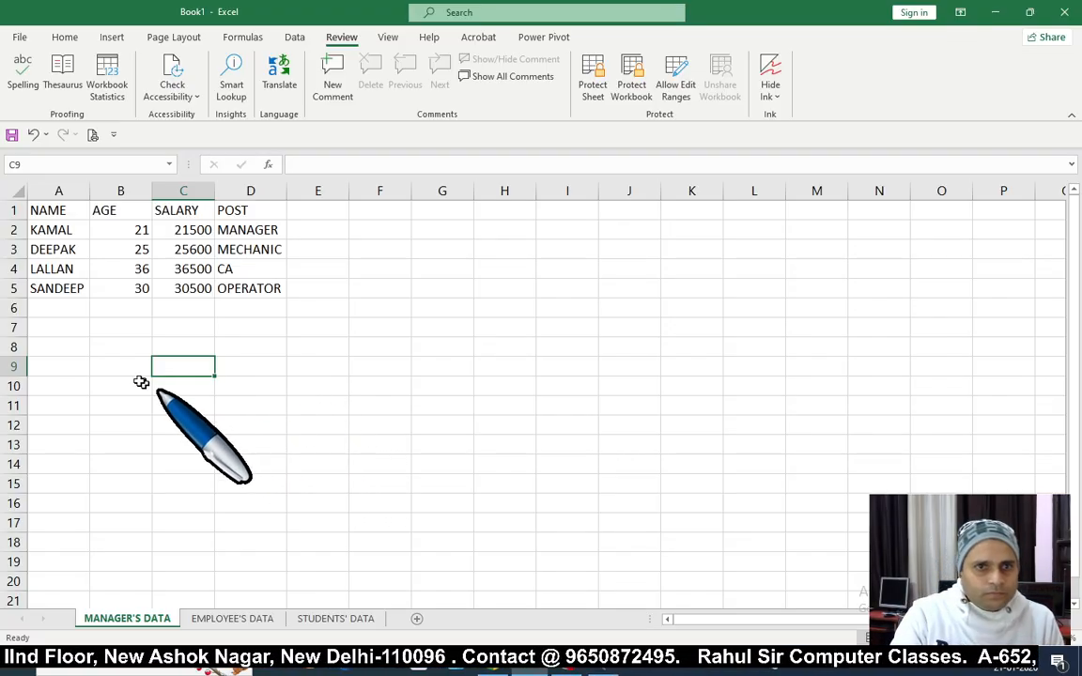
pyautogui.moveTo(58, 327); pyautogui.dragTo(249, 421)
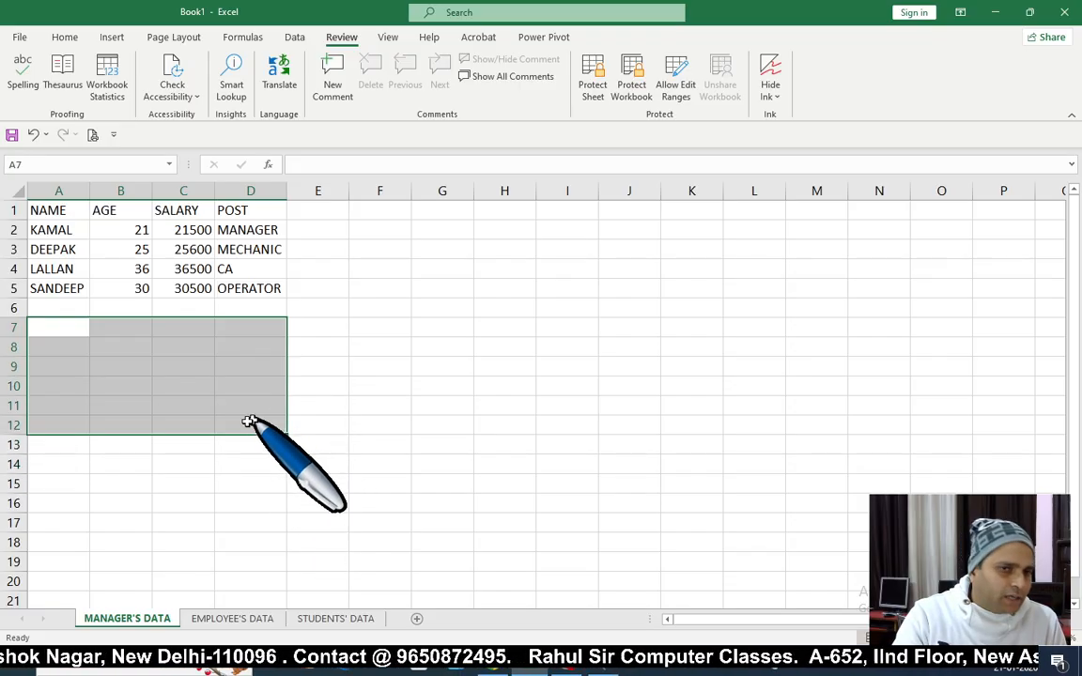
pyautogui.click(184, 405)
pyautogui.moveTo(58, 327); pyautogui.dragTo(226, 426)
pyautogui.click(367, 328)
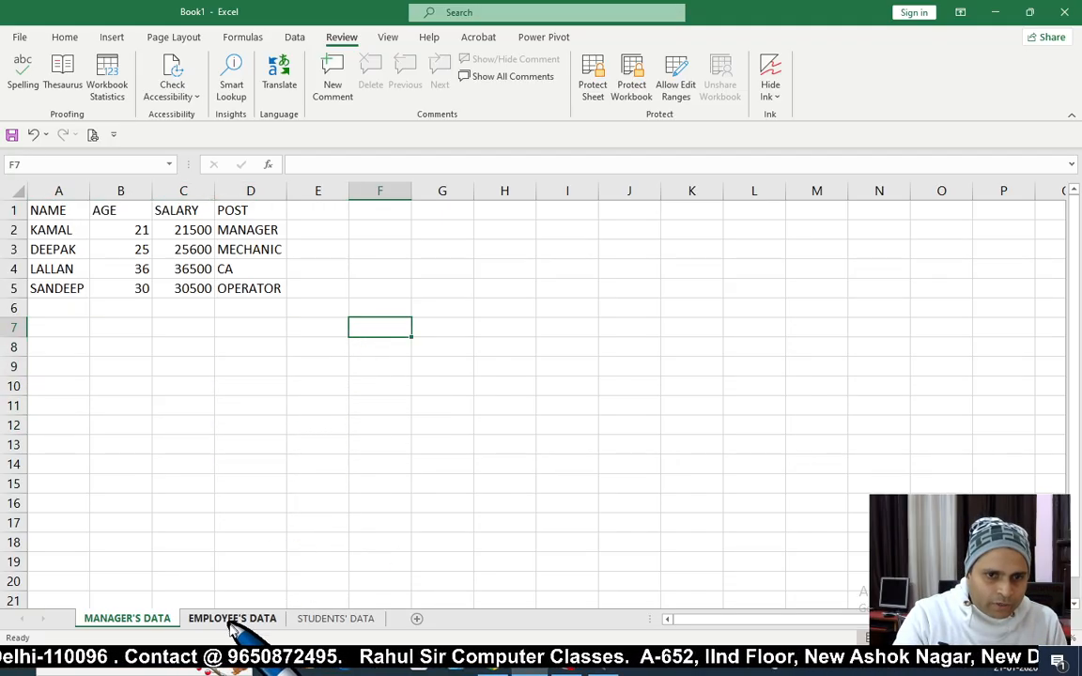
pyautogui.click(231, 622)
pyautogui.click(319, 366)
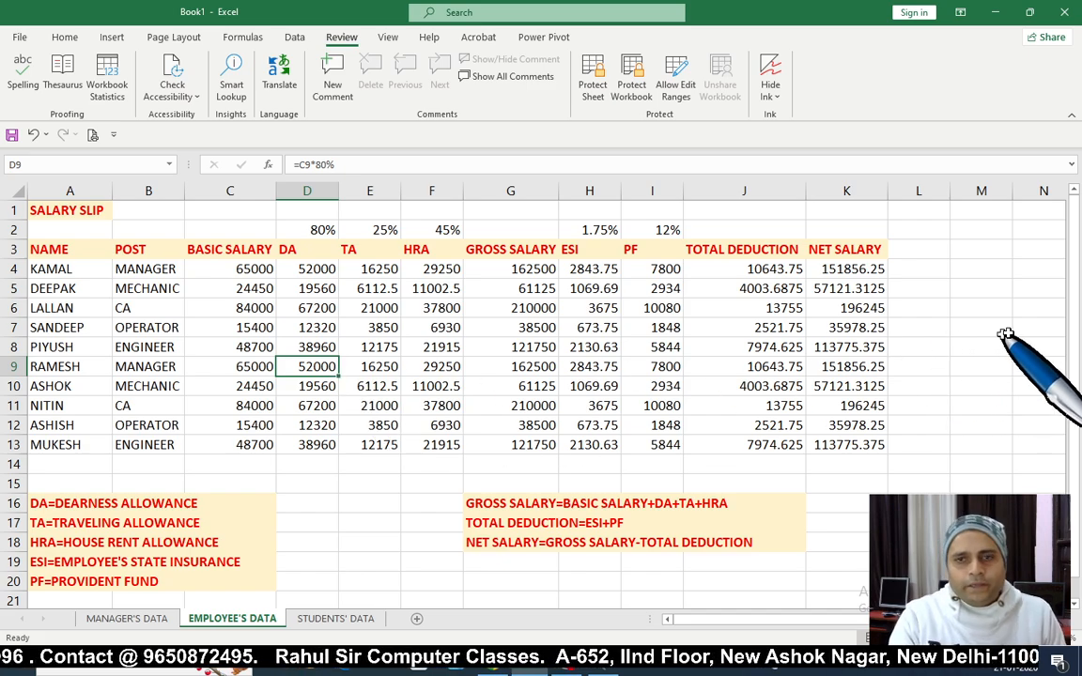
pyautogui.moveTo(1078, 349); pyautogui.dragTo(1077, 301)
pyautogui.click(433, 366)
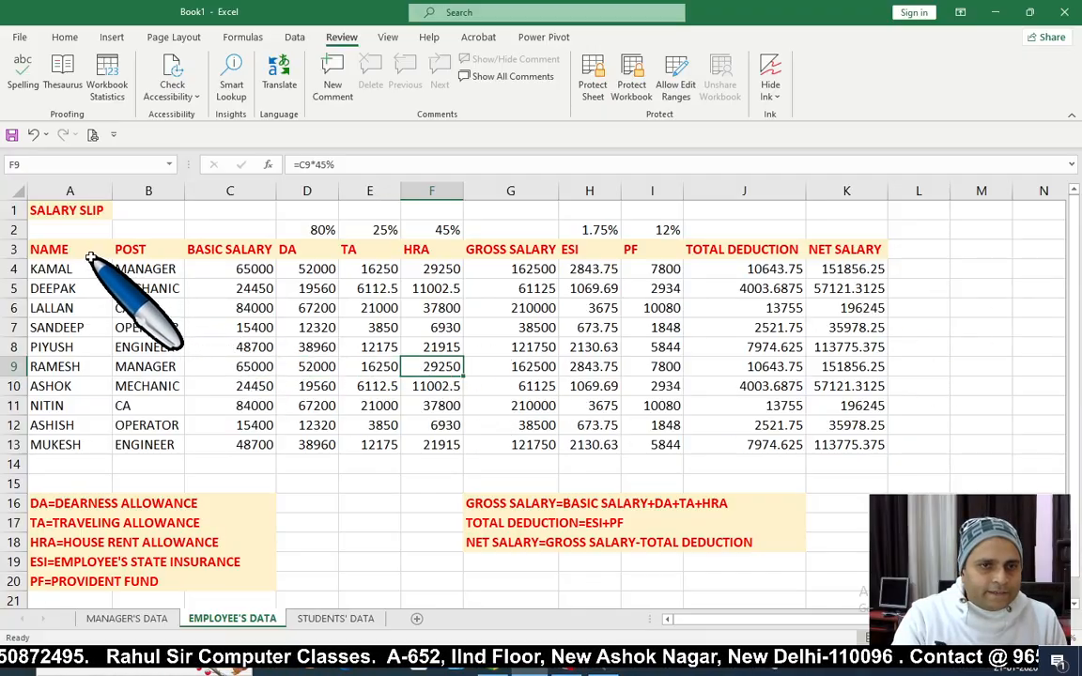
pyautogui.moveTo(92, 256); pyautogui.dragTo(833, 432)
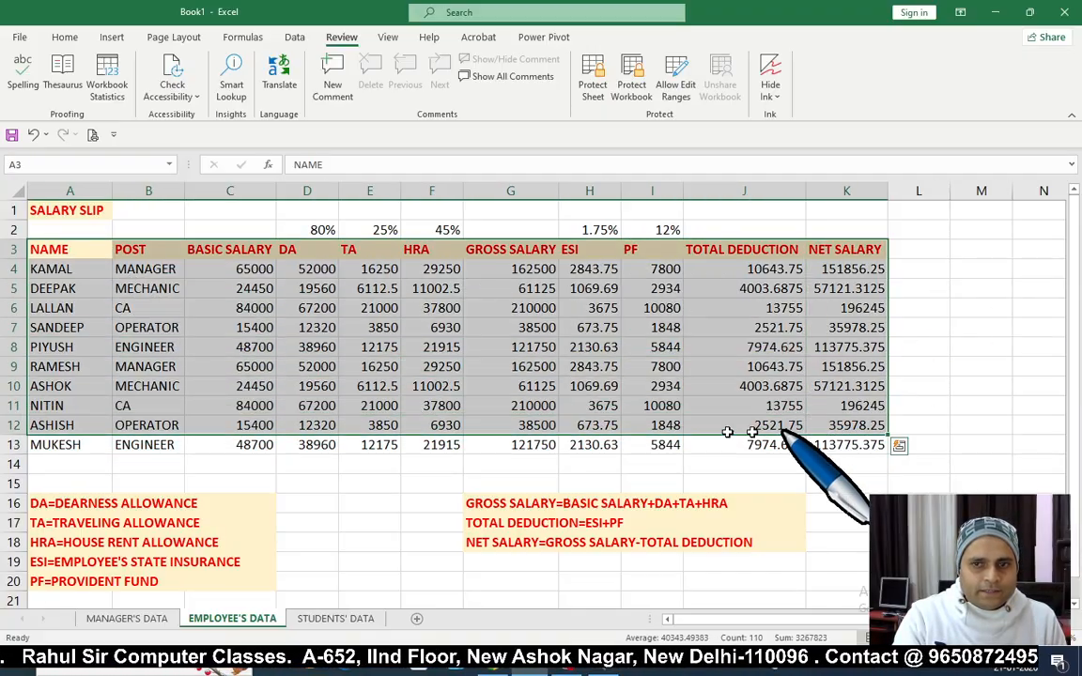
pyautogui.click(510, 405)
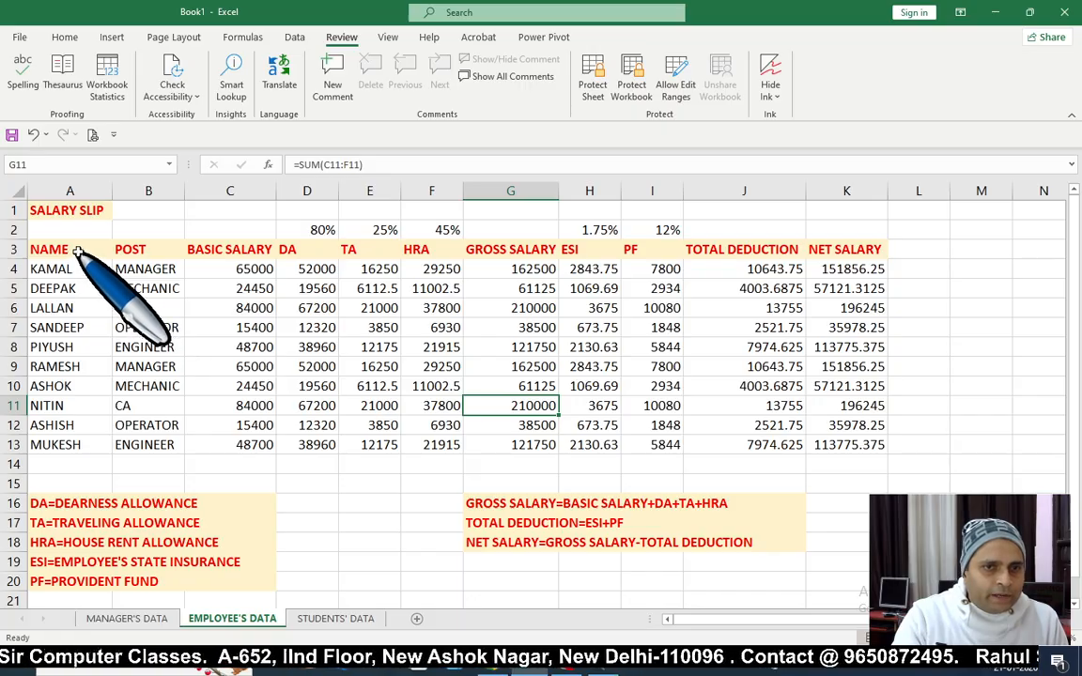
pyautogui.moveTo(79, 253); pyautogui.dragTo(838, 445)
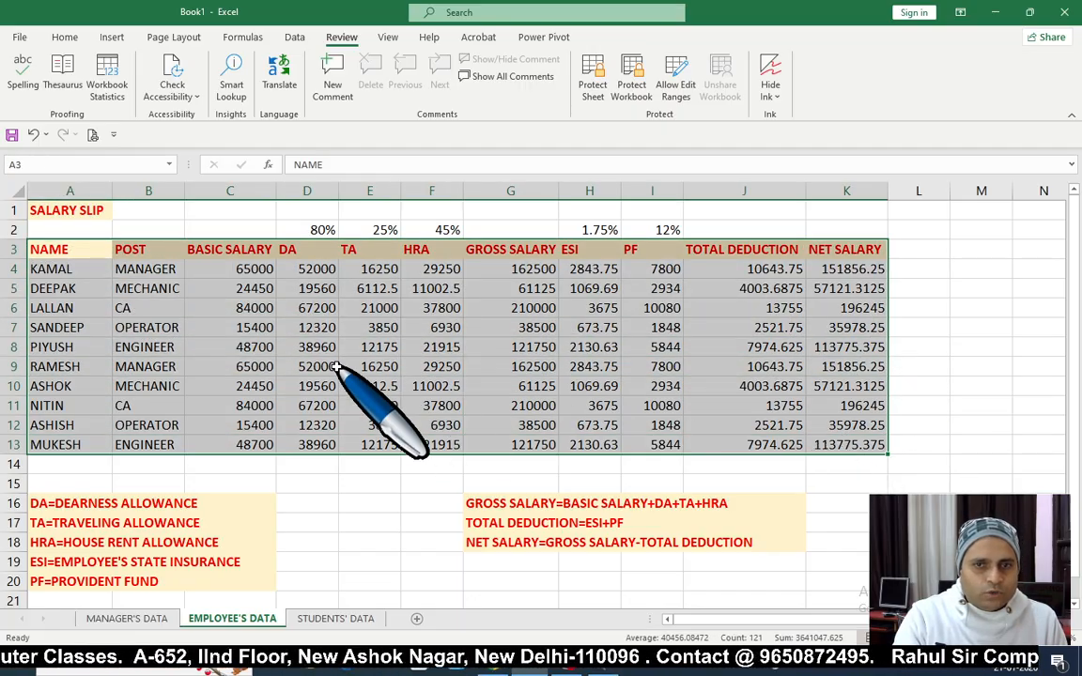
pyautogui.click(383, 366)
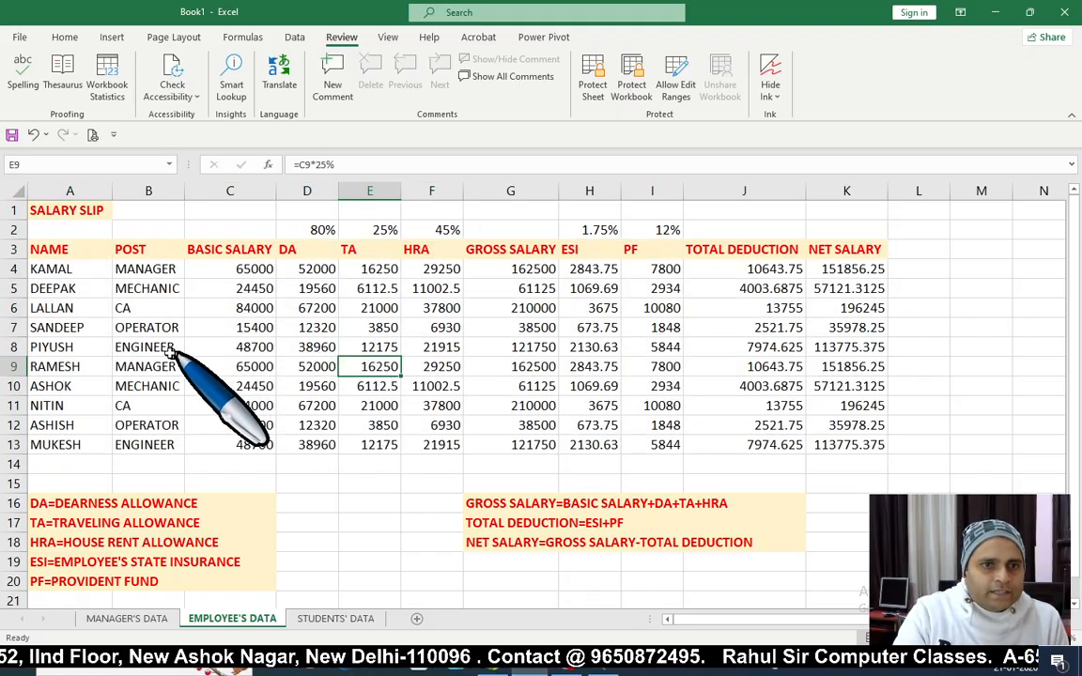
pyautogui.click(66, 252)
pyautogui.moveTo(132, 252); pyautogui.dragTo(141, 425)
pyautogui.moveTo(226, 271); pyautogui.dragTo(221, 406)
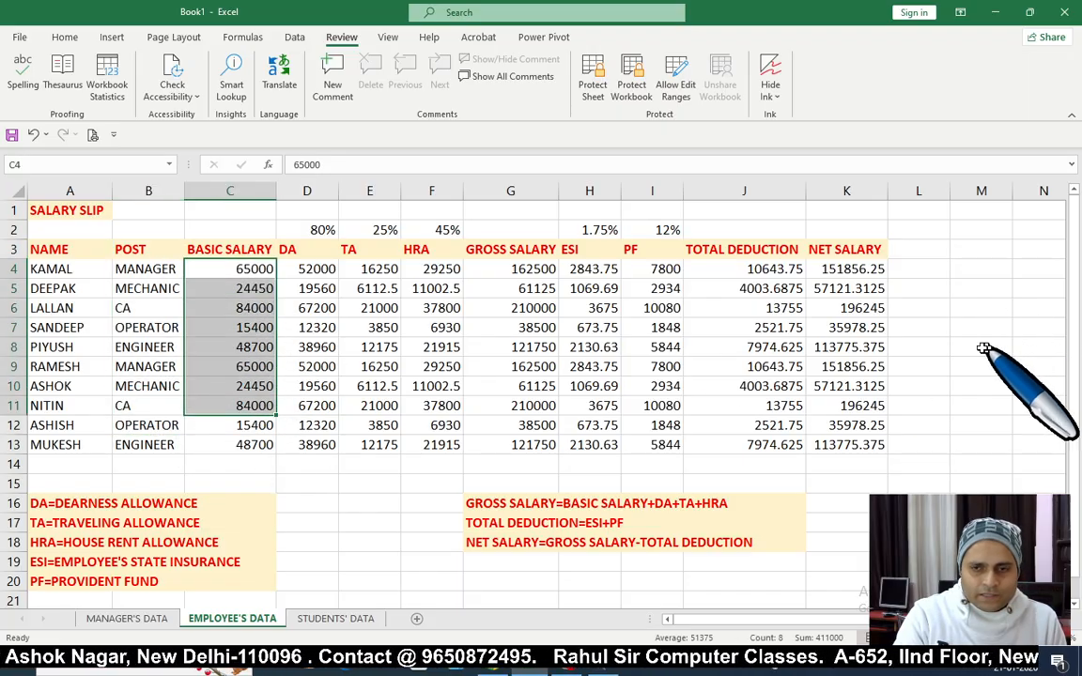
pyautogui.click(627, 391)
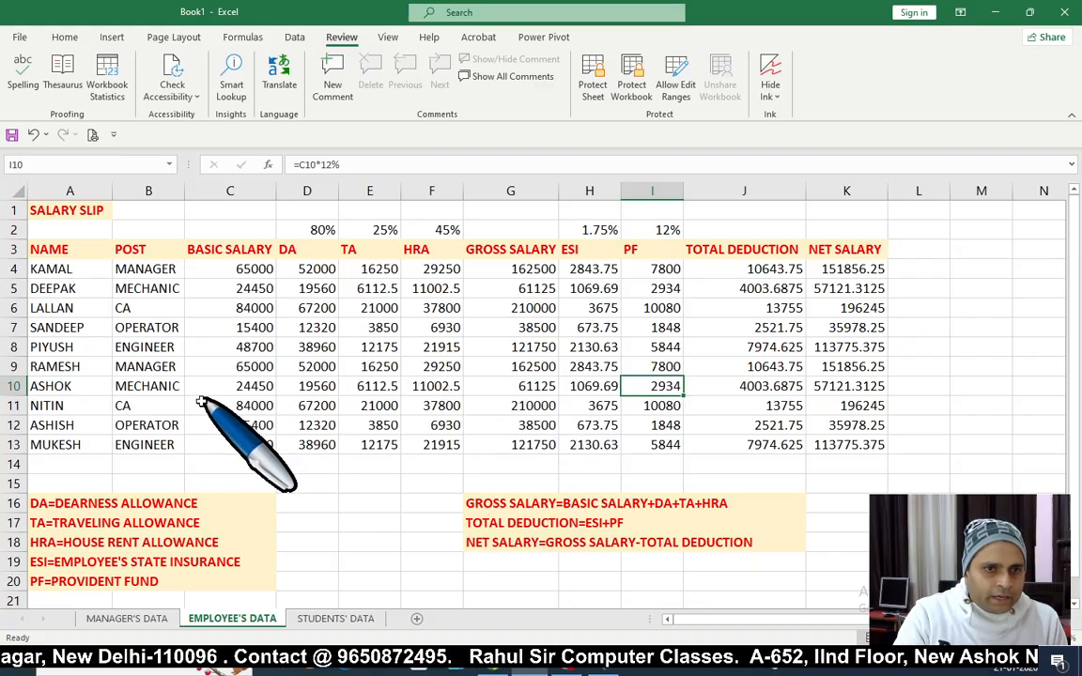
pyautogui.click(64, 386)
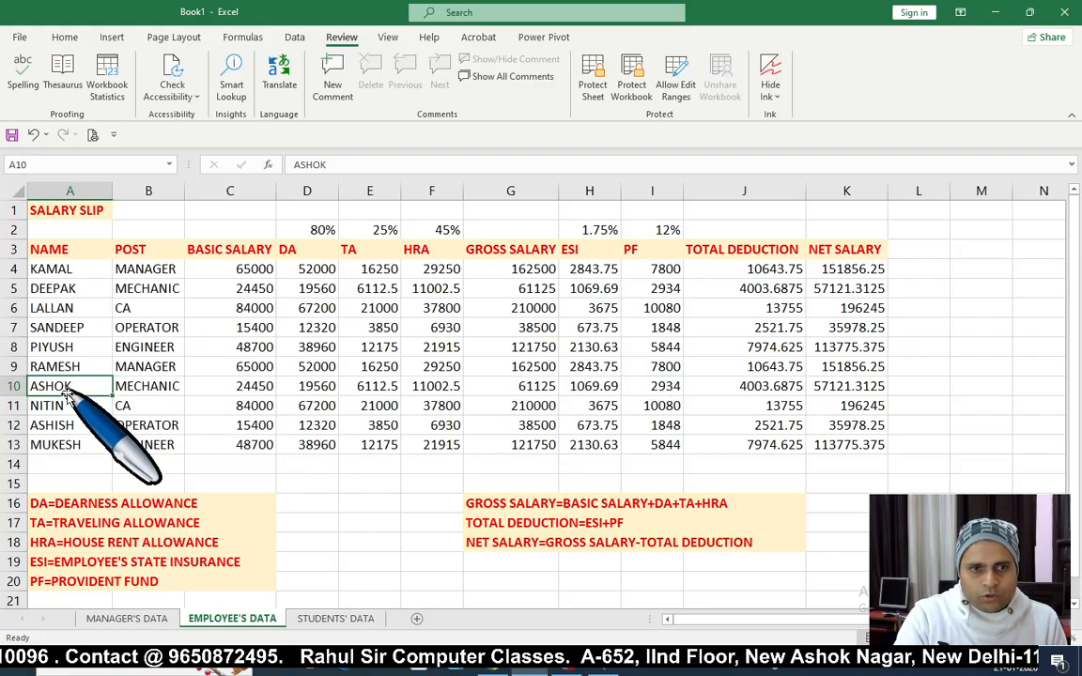
pyautogui.click(74, 423)
pyautogui.click(78, 386)
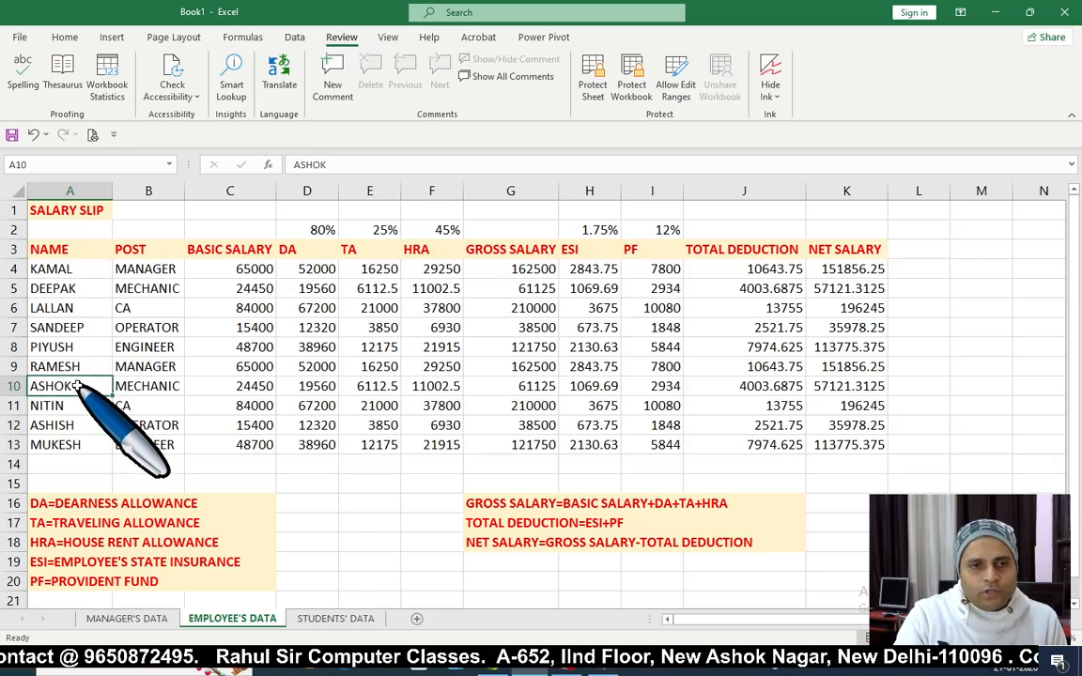
pyautogui.click(75, 405)
pyautogui.click(77, 386)
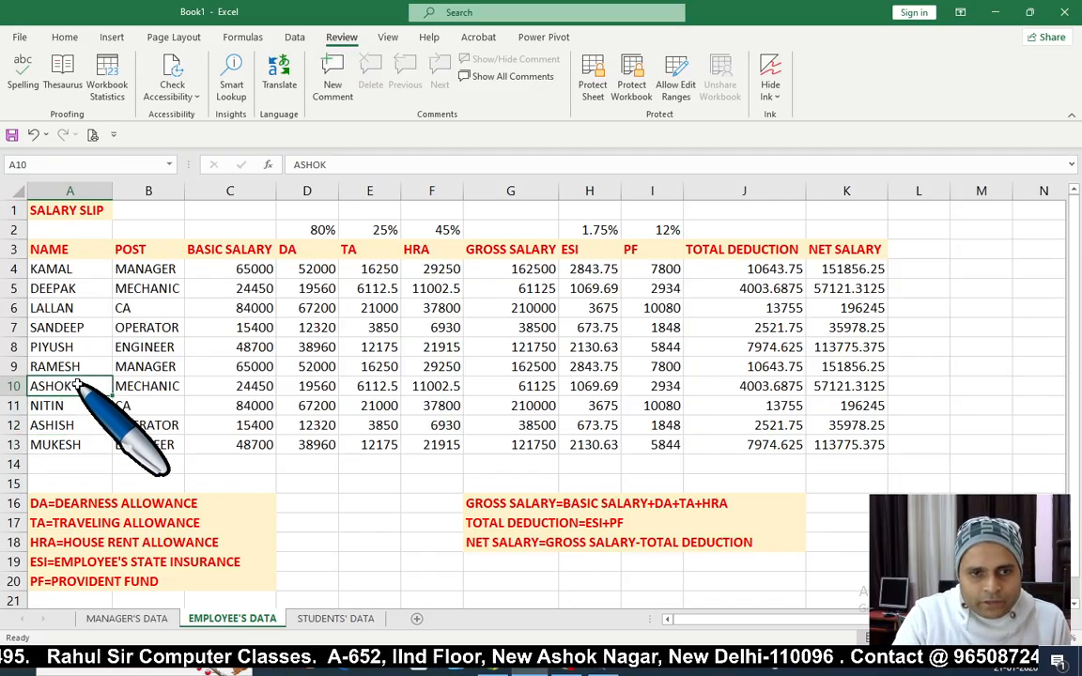
pyautogui.click(89, 445)
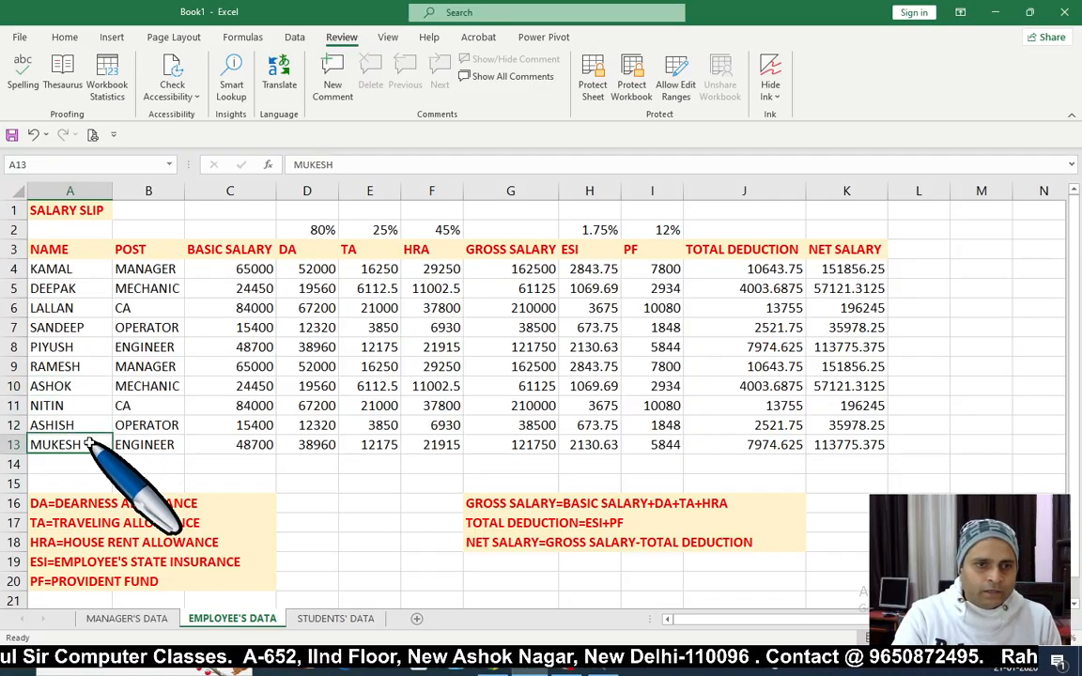
pyautogui.click(68, 386)
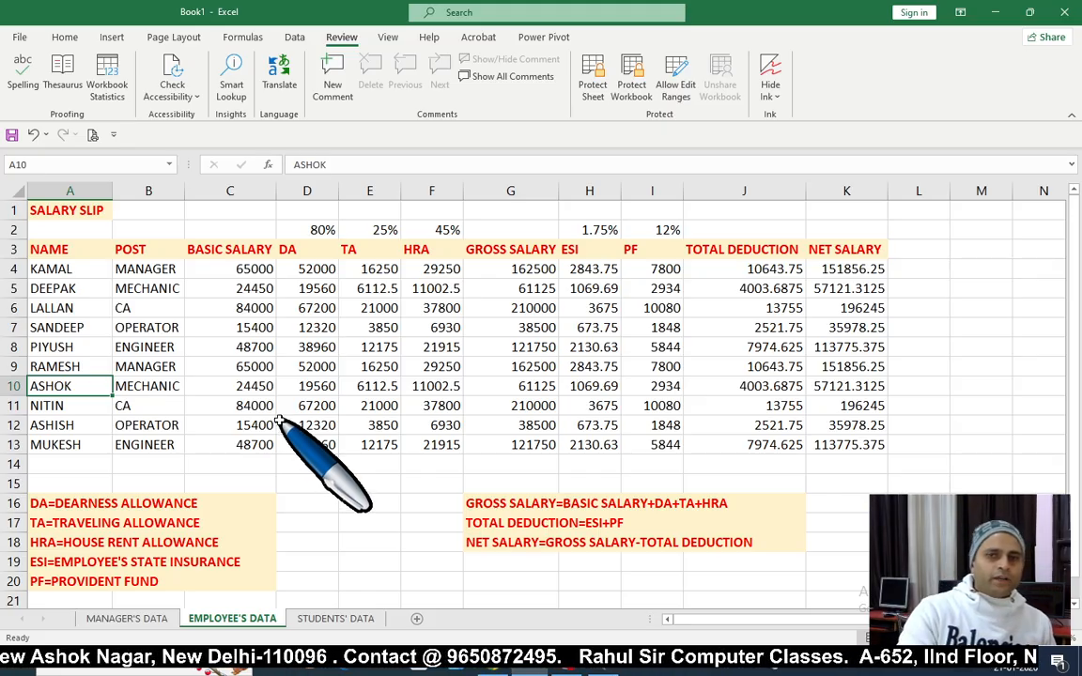
pyautogui.click(52, 425)
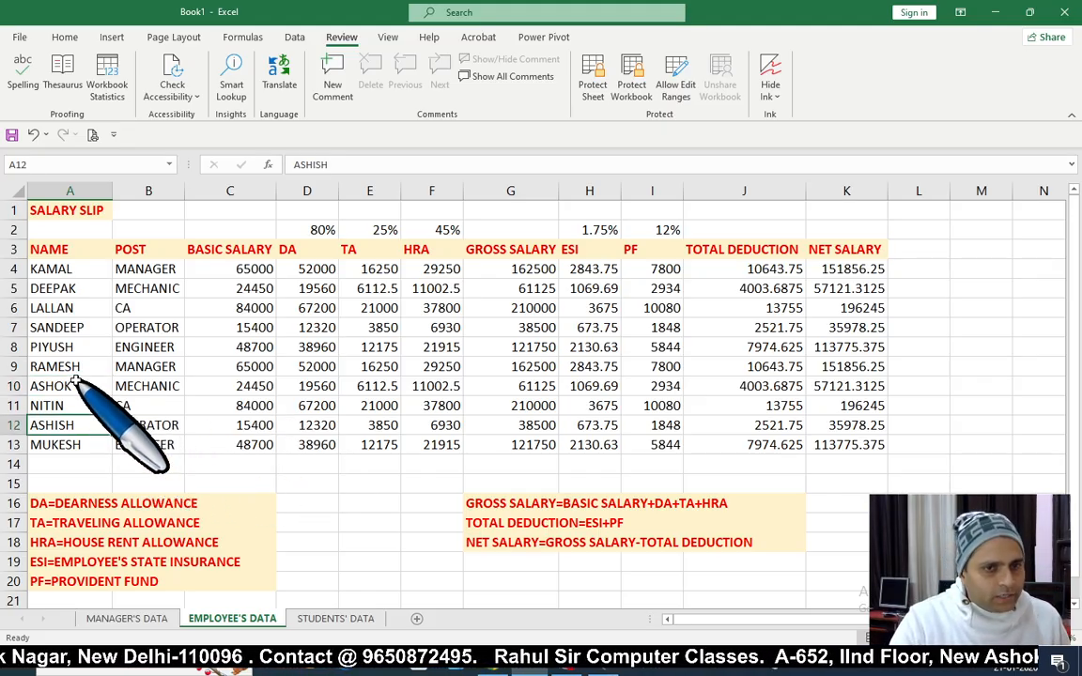
pyautogui.click(66, 386)
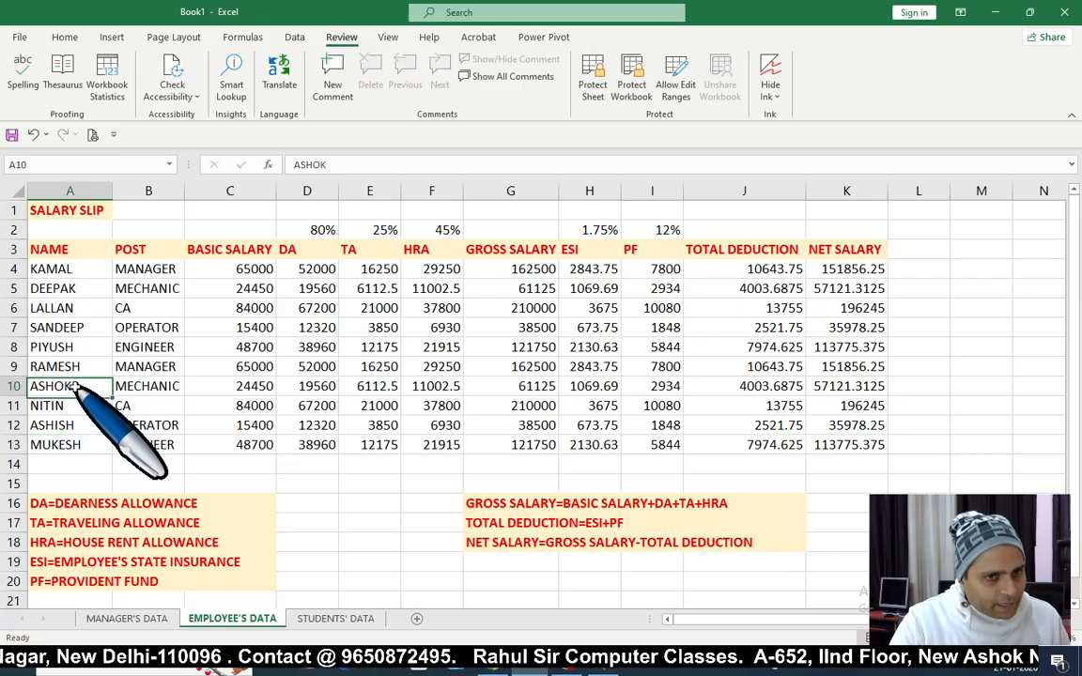
# Step: Comment on A10 that the employee is away for some days; assign pending tasks before he leaves
pyautogui.click(334, 90)
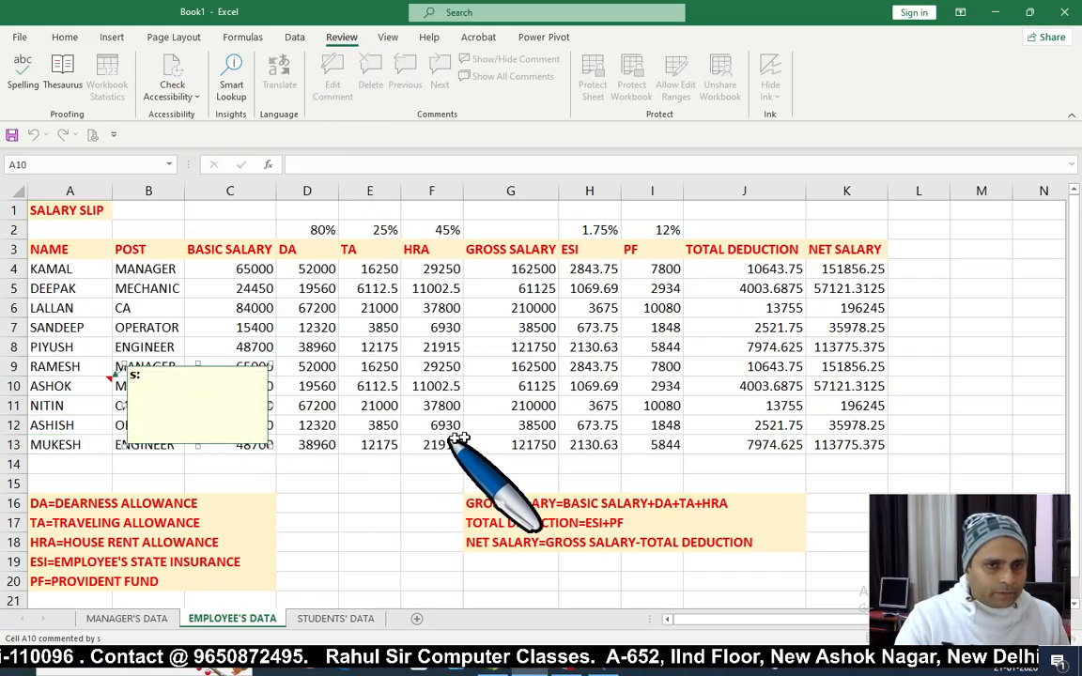
pyautogui.write('HE')
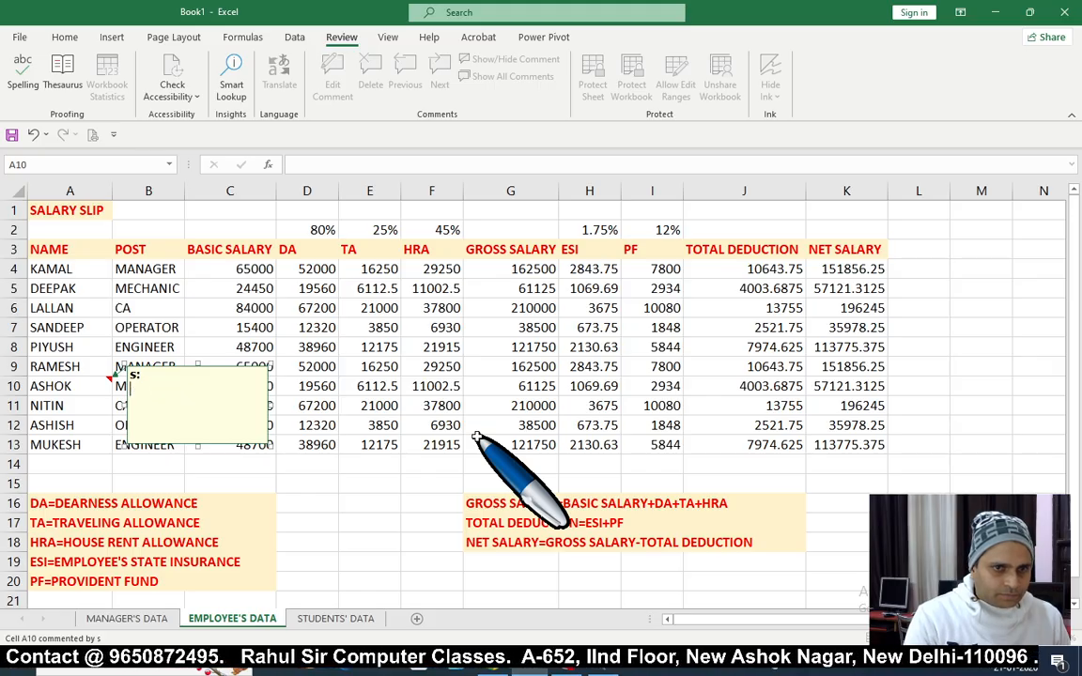
pyautogui.write('IS EK')
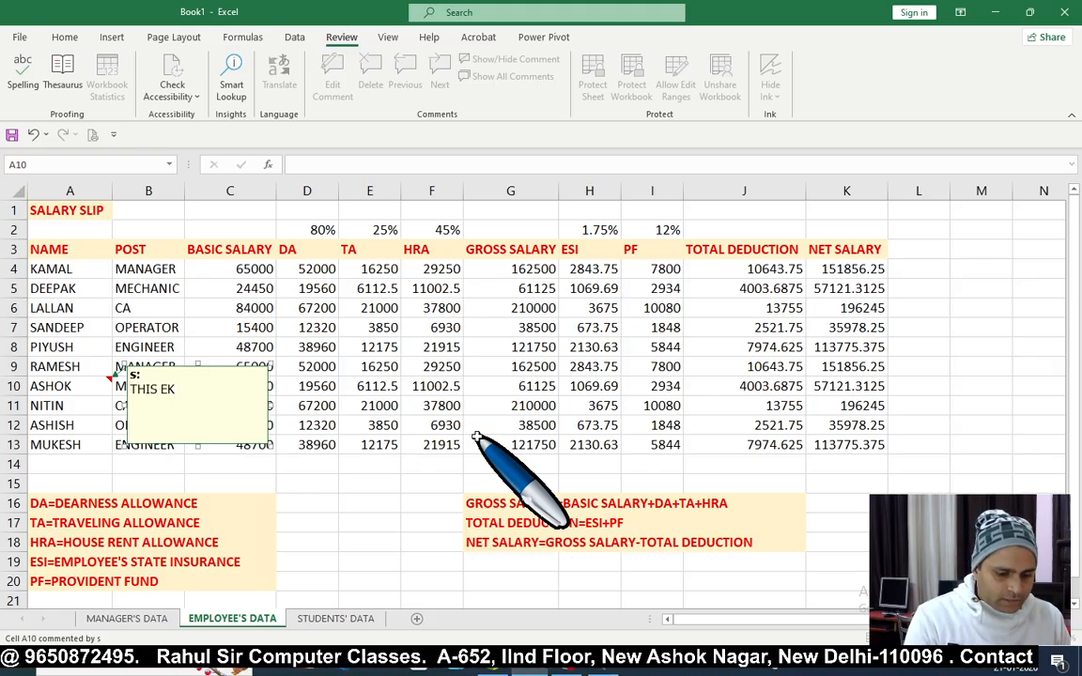
pyautogui.press('BackSpace')
pyautogui.write('MPLOYEE')
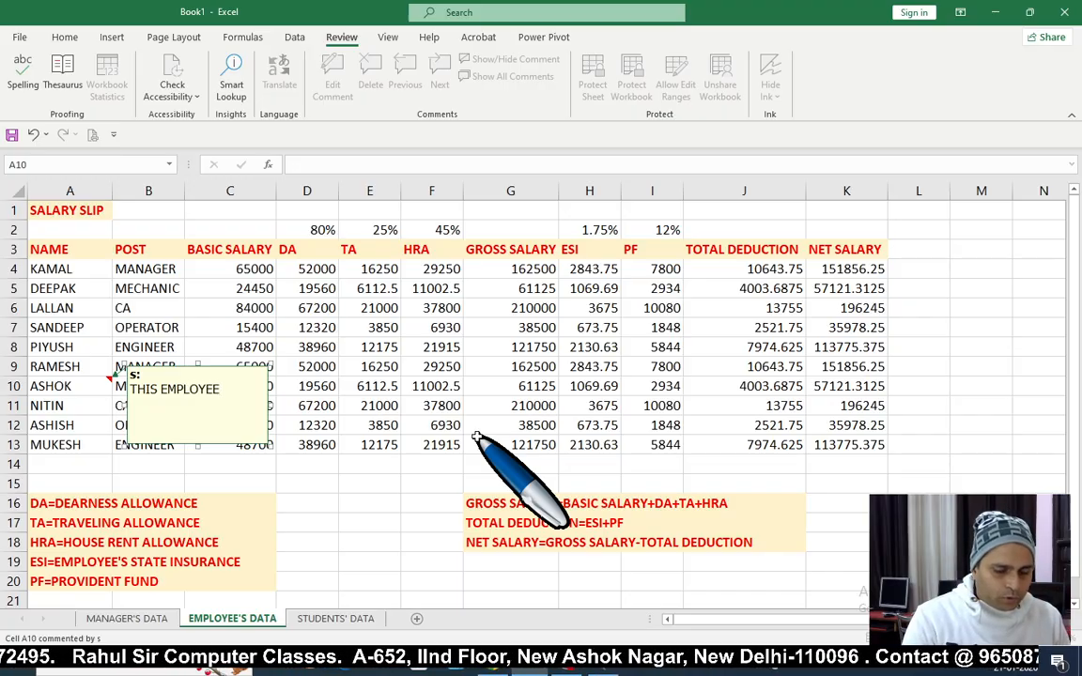
pyautogui.write(' IS ')
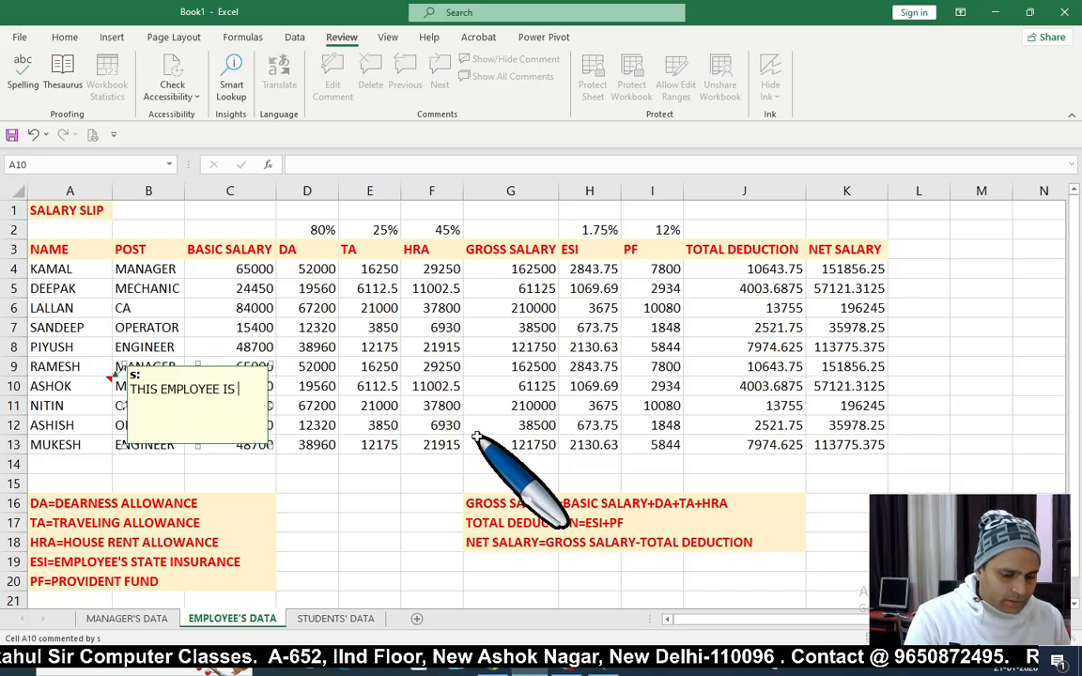
pyautogui.write('ABOT')
pyautogui.press('BackSpace')
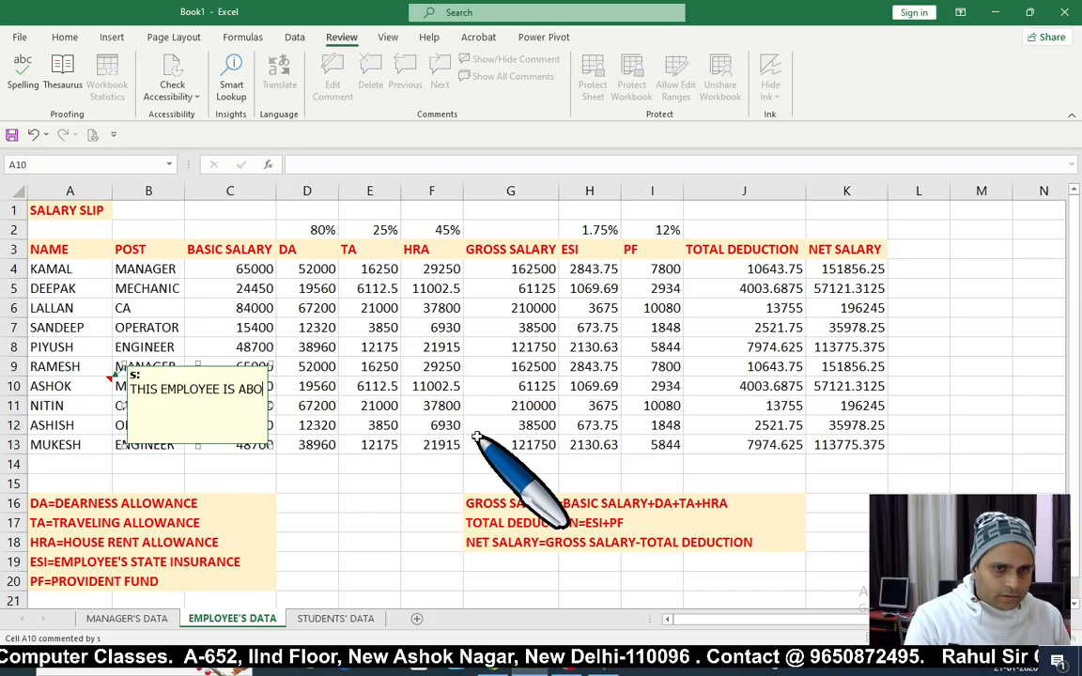
pyautogui.write('UTN')
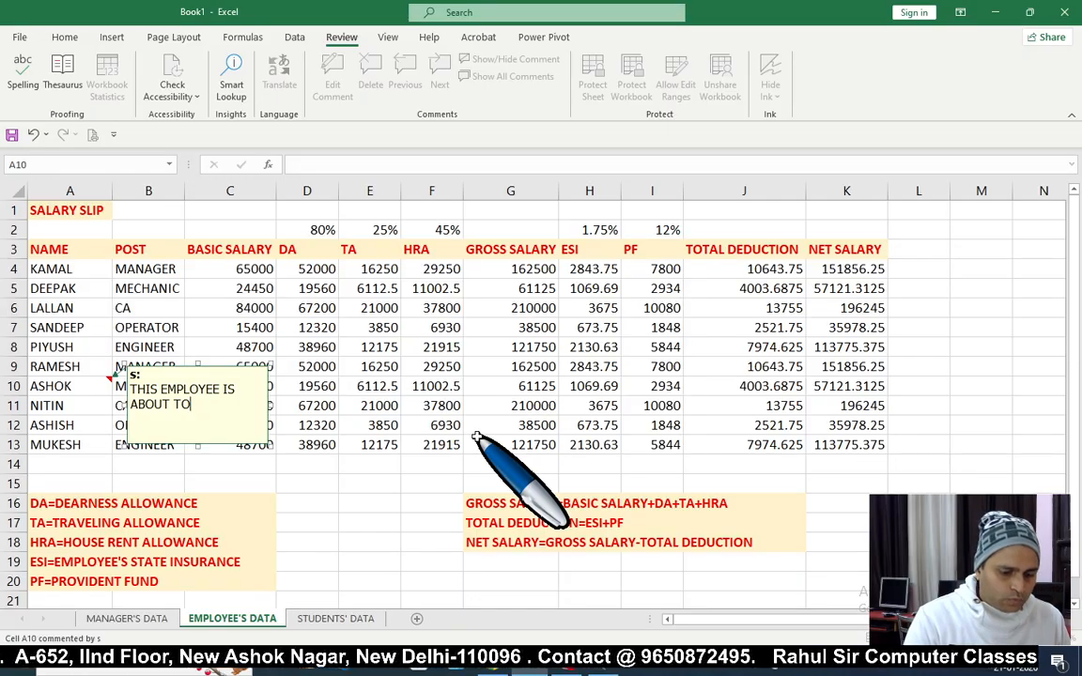
pyautogui.write('AVE')
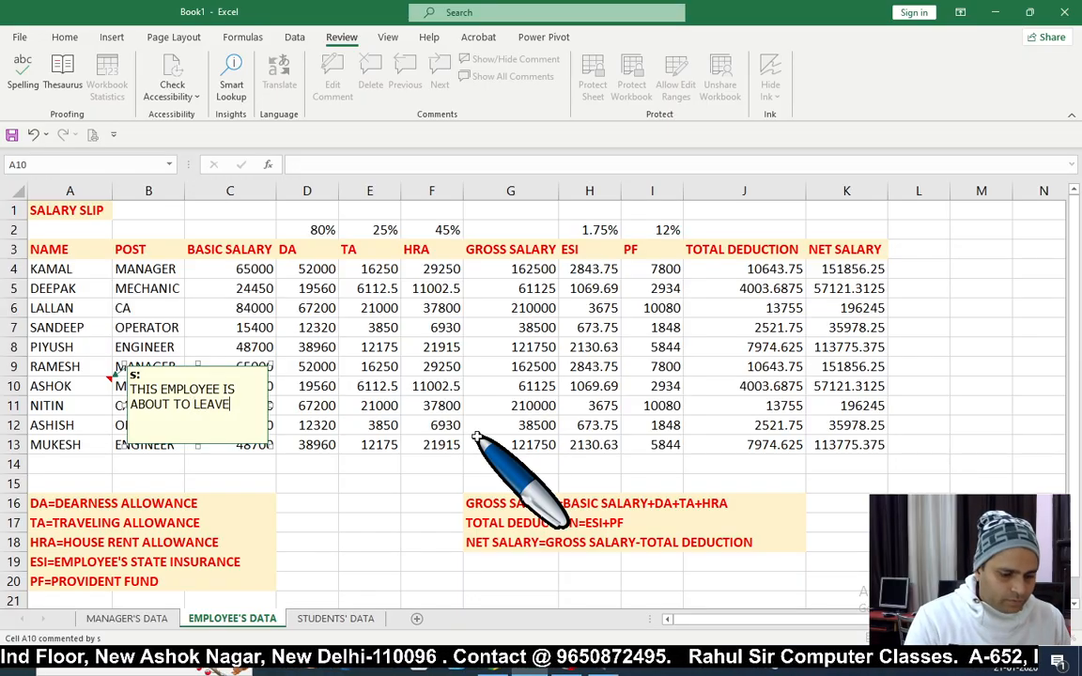
pyautogui.write(' FOR SOM')
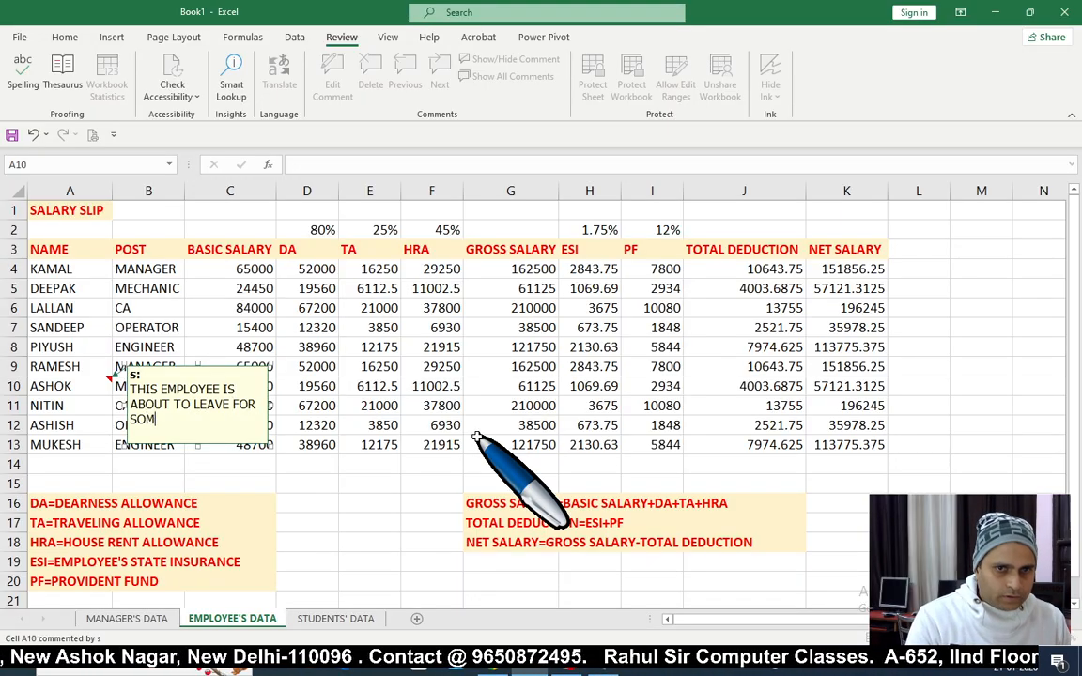
pyautogui.write('E DAYS. PLS.')
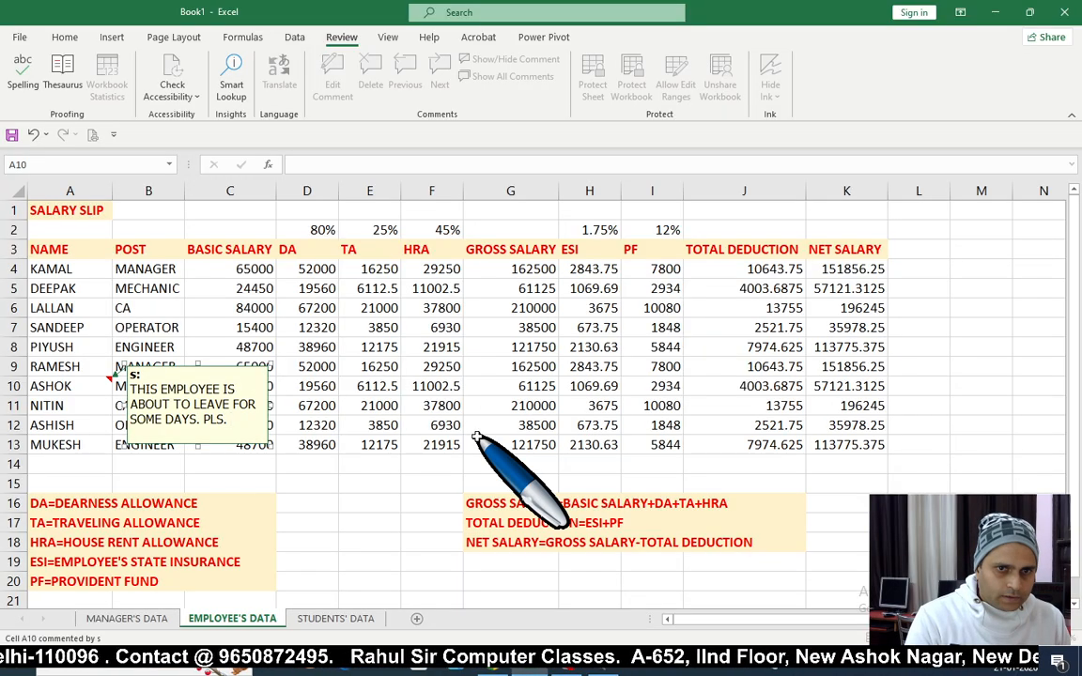
pyautogui.write('AS')
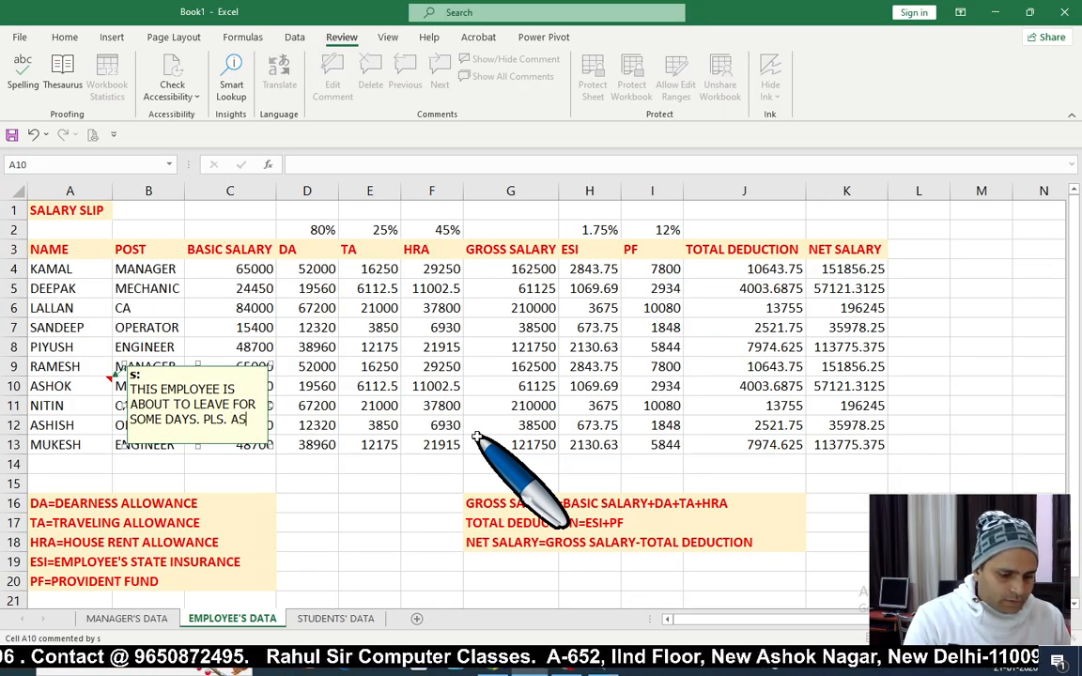
pyautogui.write('SIGN')
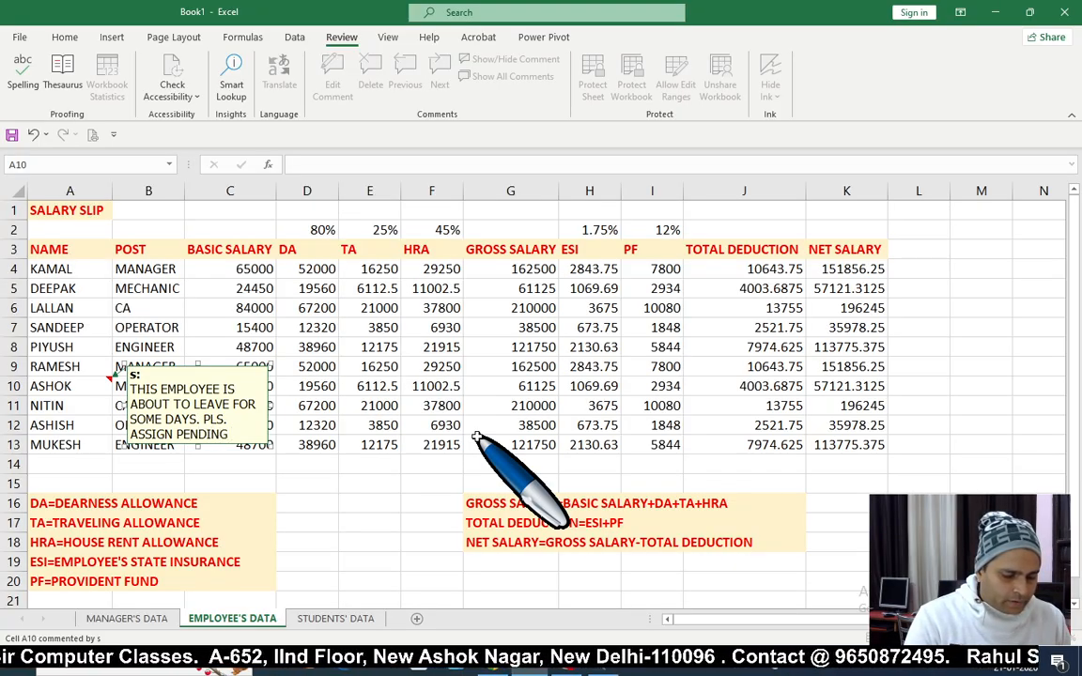
pyautogui.write('PENDING TAS')
pyautogui.write('KS')
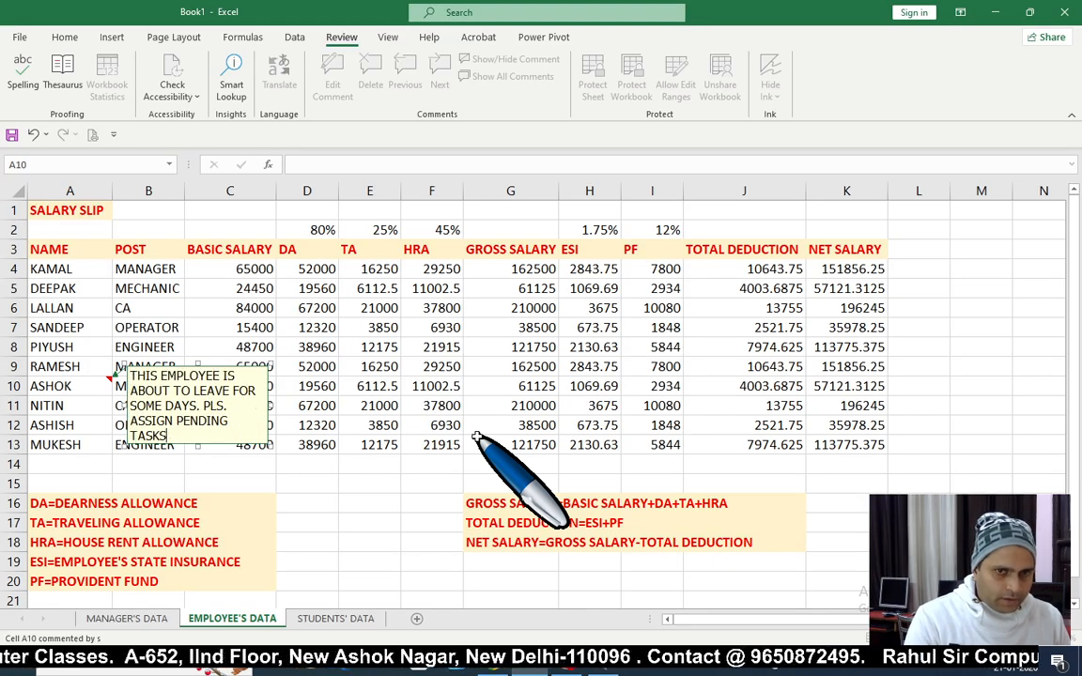
pyautogui.write(' TO H')
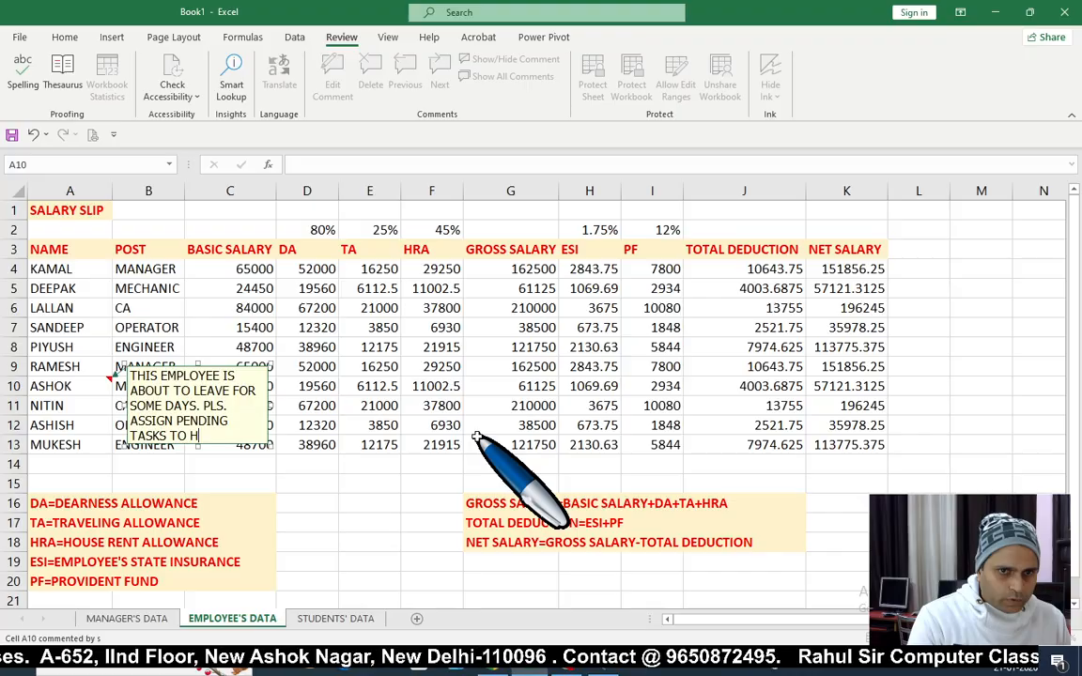
pyautogui.write('IM BEF')
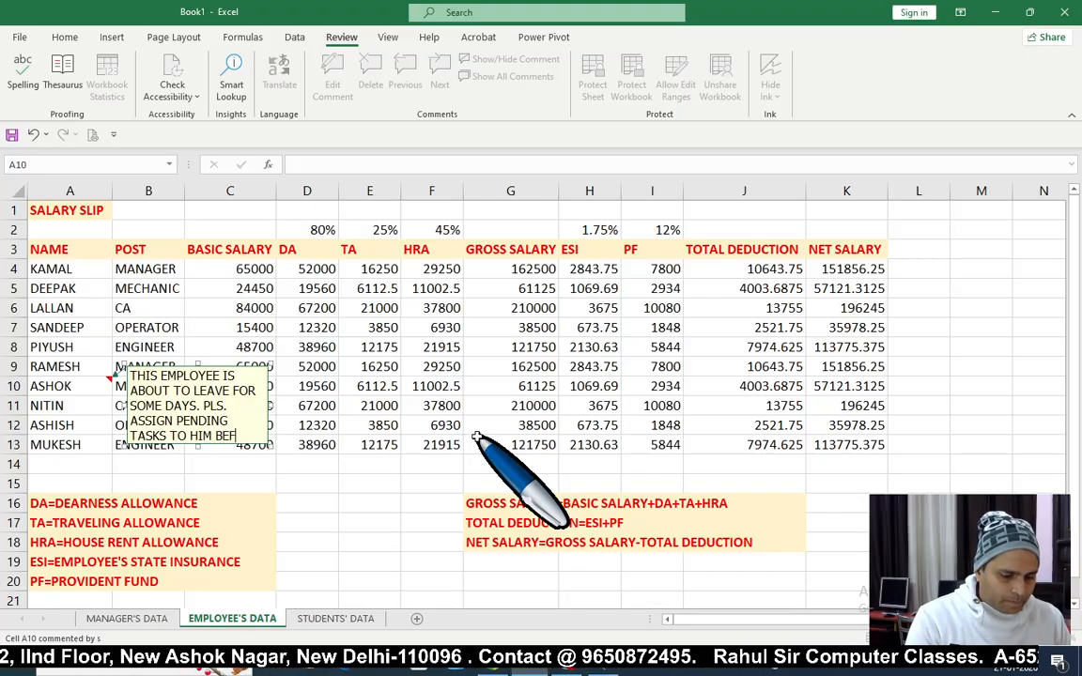
pyautogui.write('ORE HE L;E')
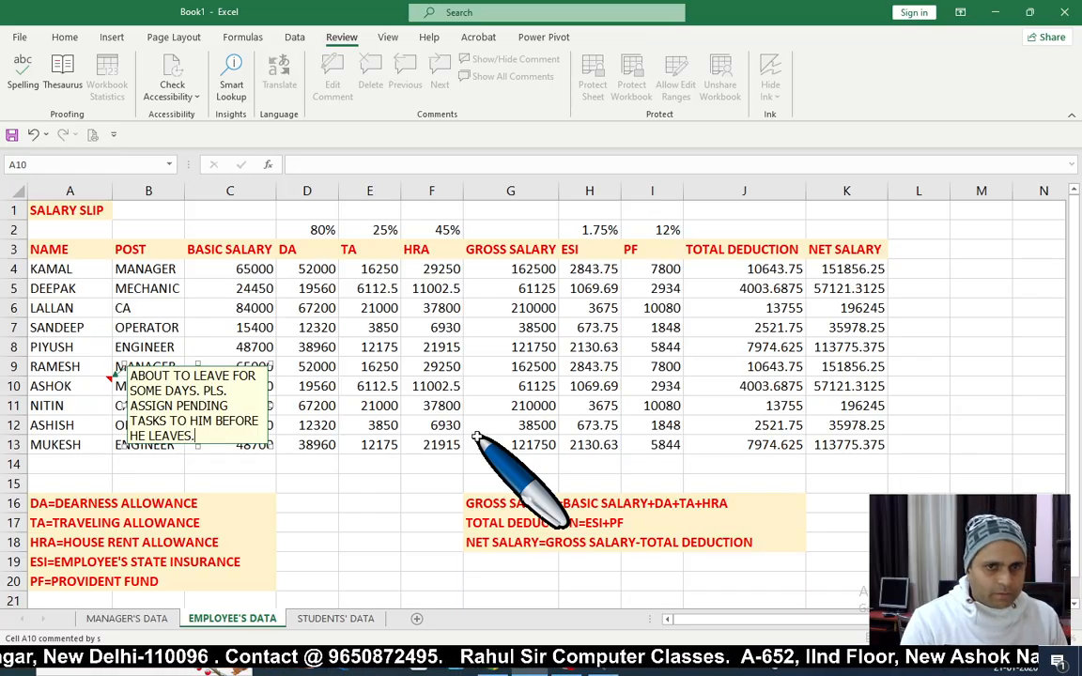
pyautogui.click(434, 405)
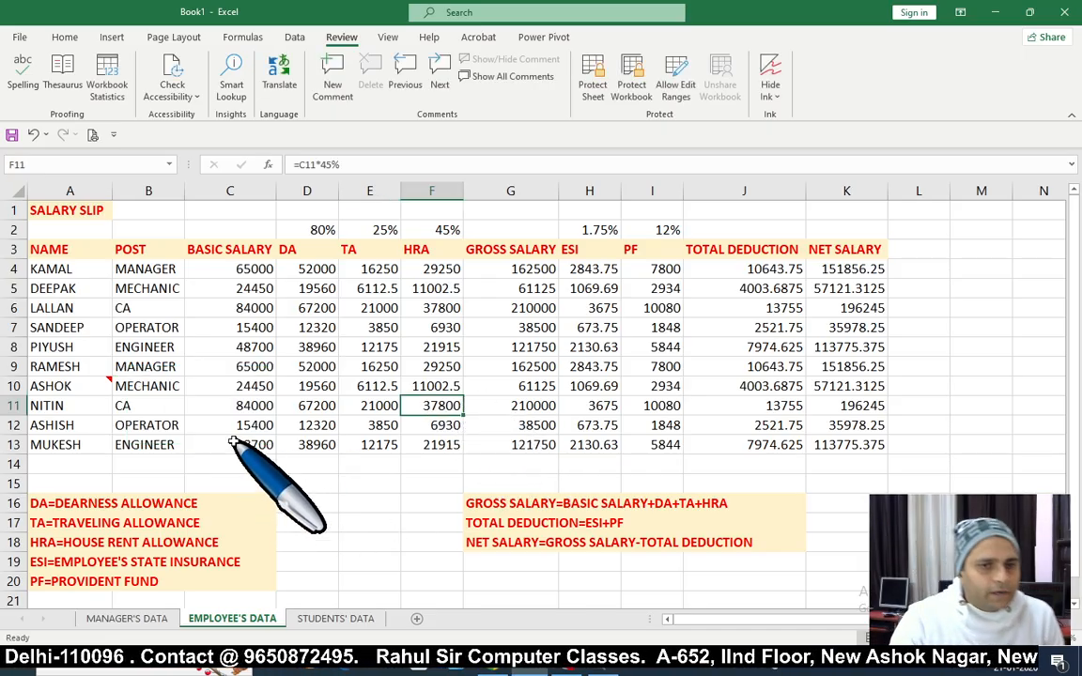
pyautogui.moveTo(85, 385)
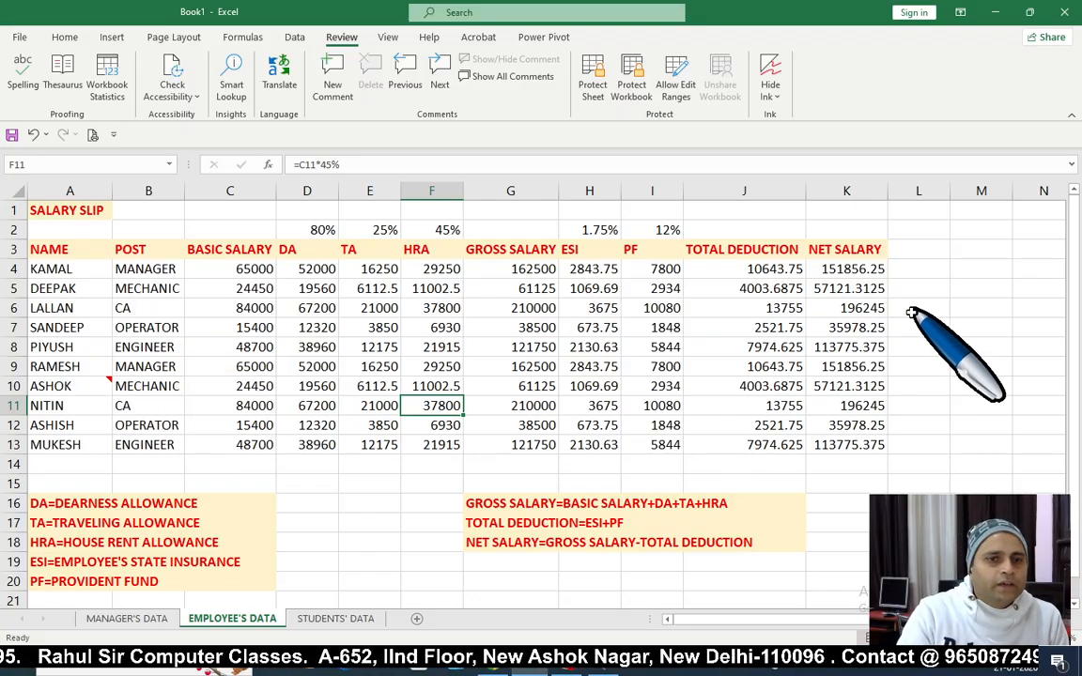
pyautogui.click(364, 386)
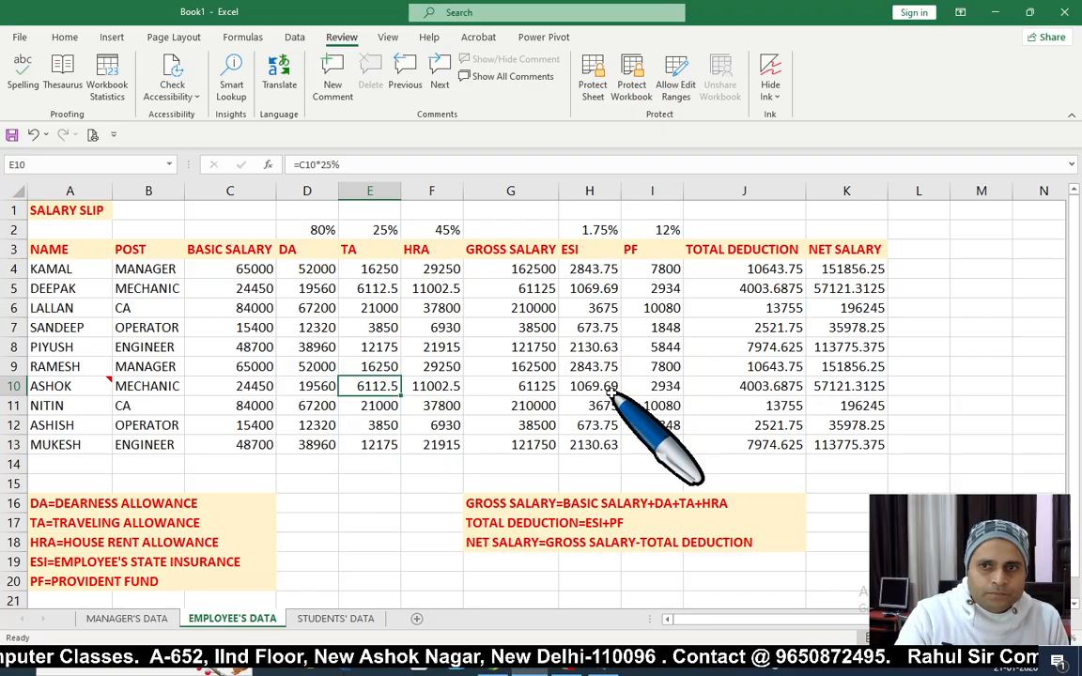
pyautogui.click(66, 289)
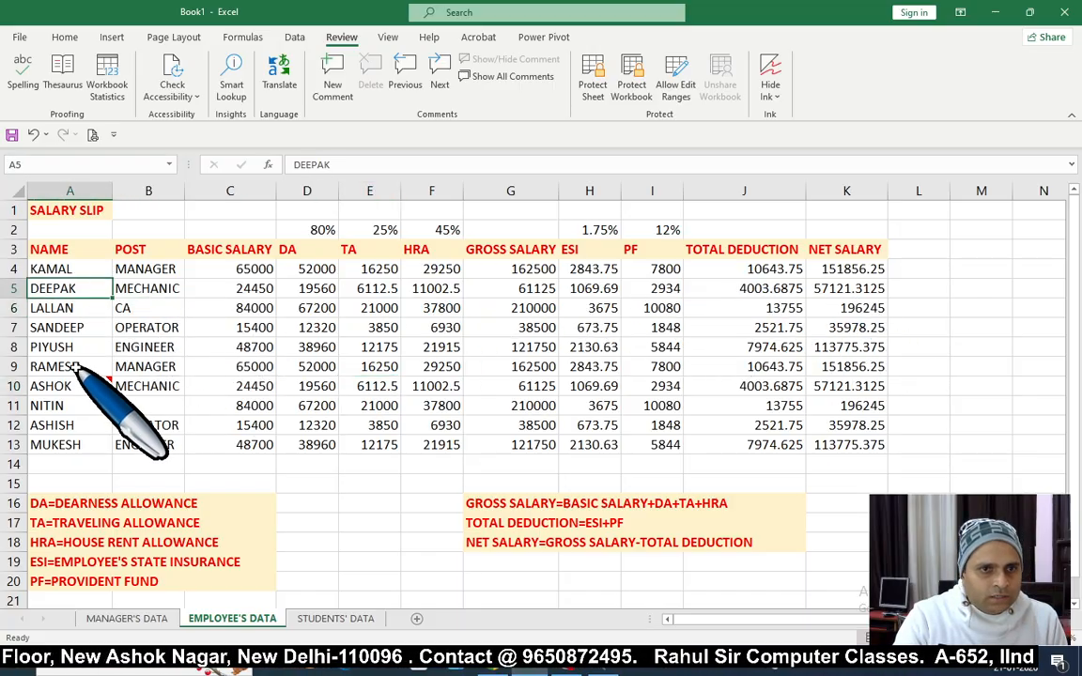
pyautogui.click(38, 367)
pyautogui.click(75, 290)
pyautogui.click(66, 326)
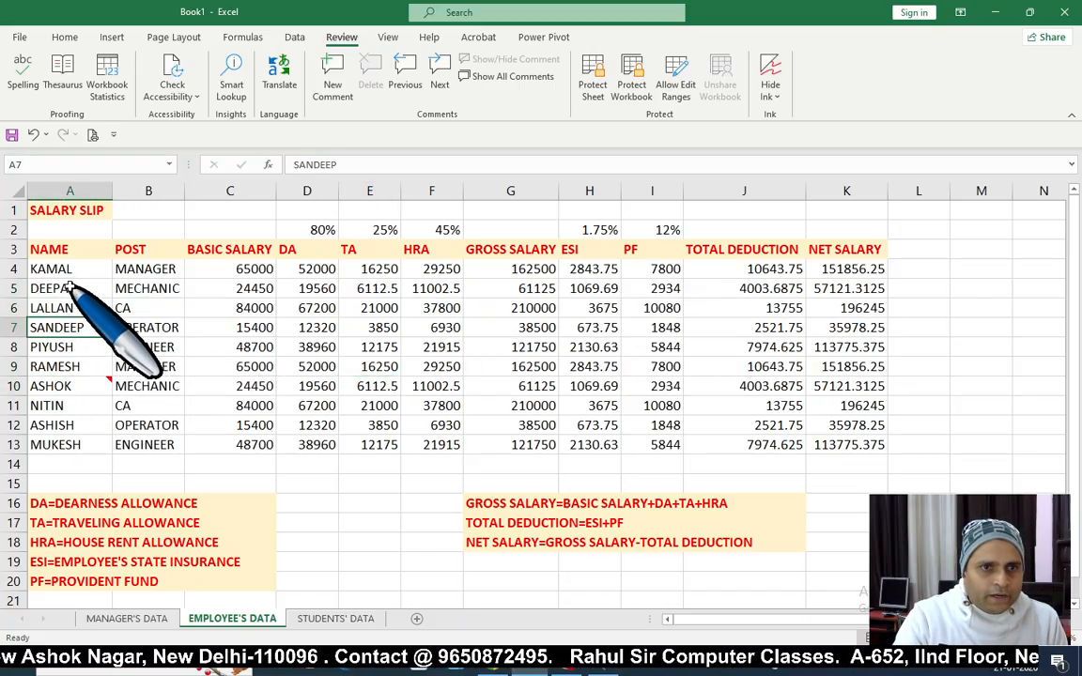
pyautogui.click(69, 287)
pyautogui.click(71, 308)
pyautogui.click(83, 289)
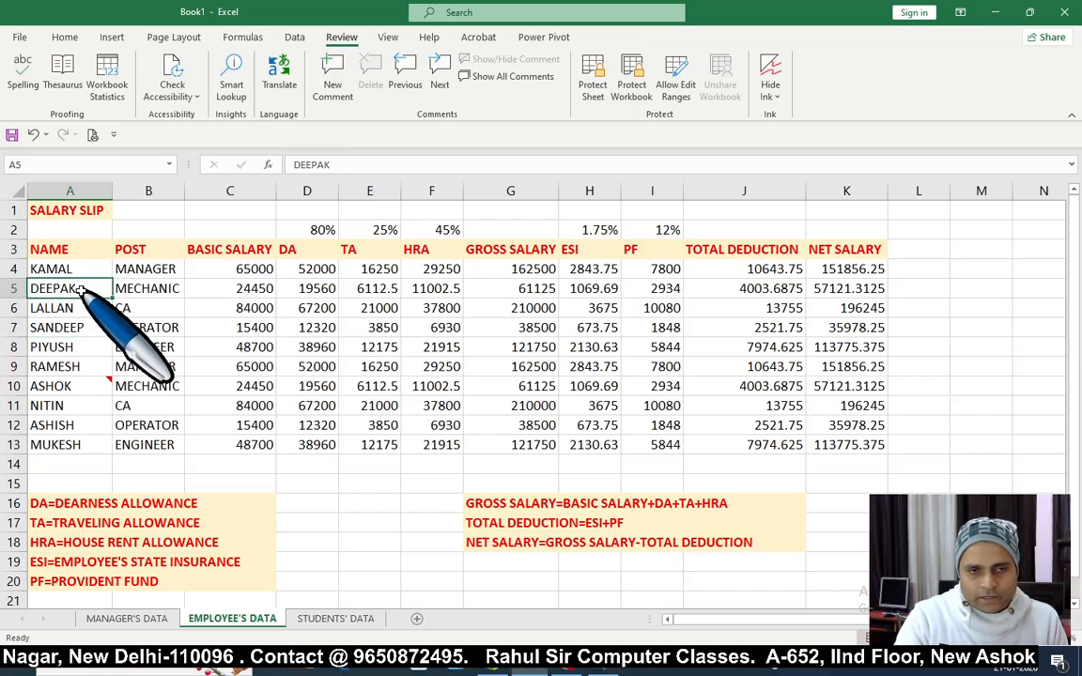
pyautogui.click(80, 308)
pyautogui.click(80, 286)
pyautogui.click(80, 307)
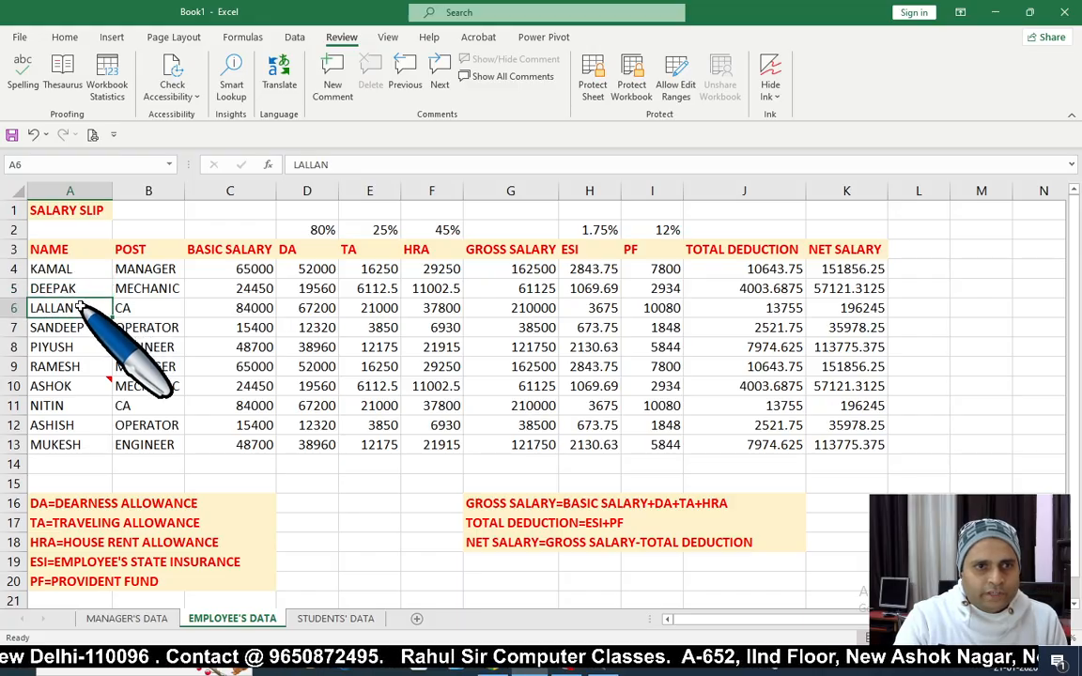
pyautogui.click(81, 288)
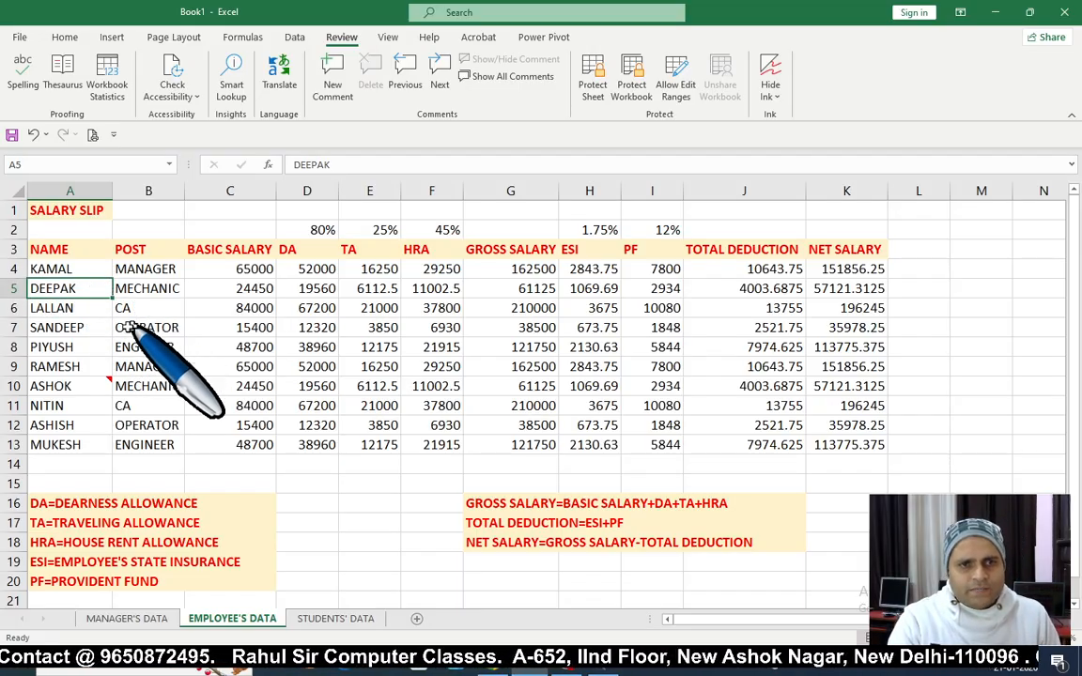
# Step: Add the comment 'THIS EMPLOYEE IS NOT SO SERIOUS. SO GIVE HIM A ULTIMATUM.' to cell A5
pyautogui.click(333, 86)
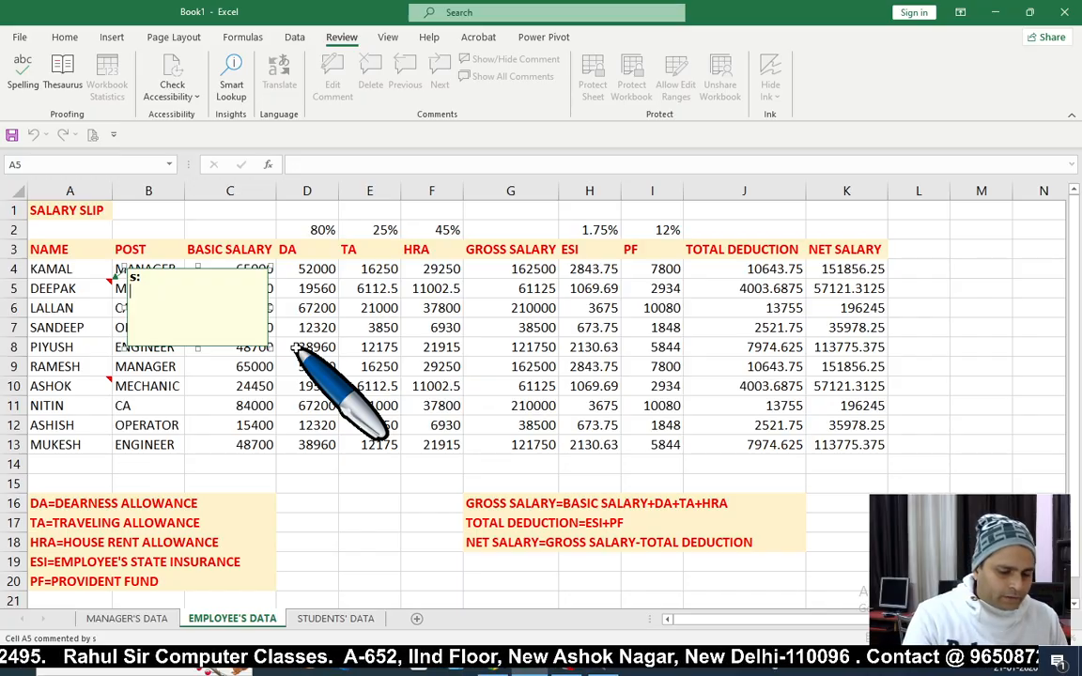
pyautogui.write('THIS EM')
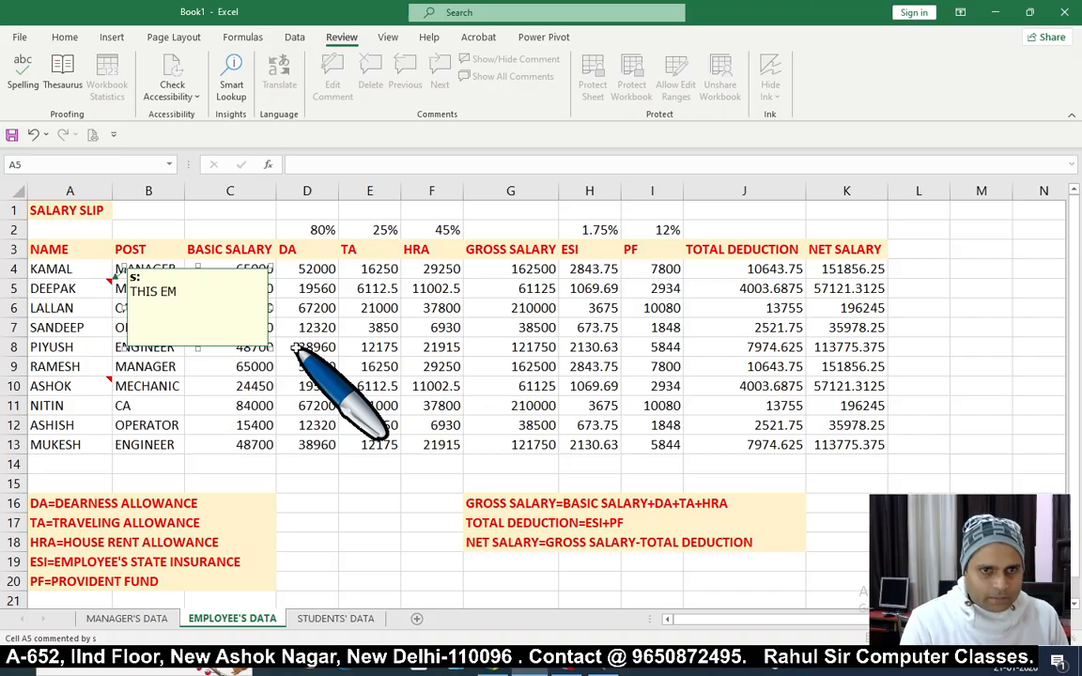
pyautogui.write('PLOYEE')
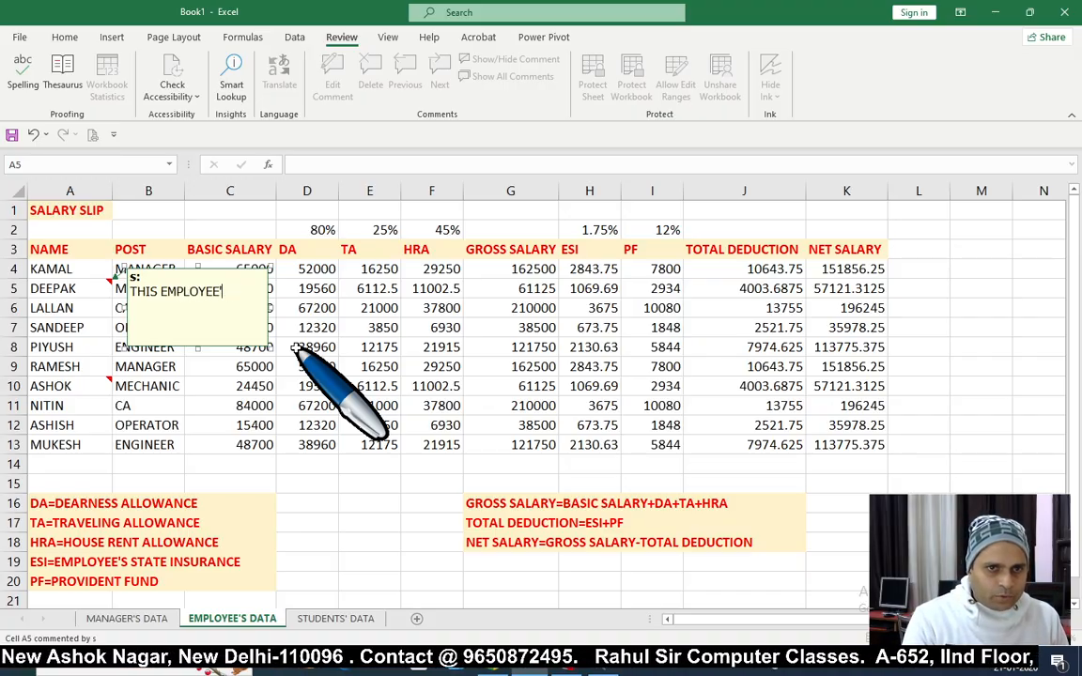
pyautogui.write(' IS NOT SO SERIOUS')
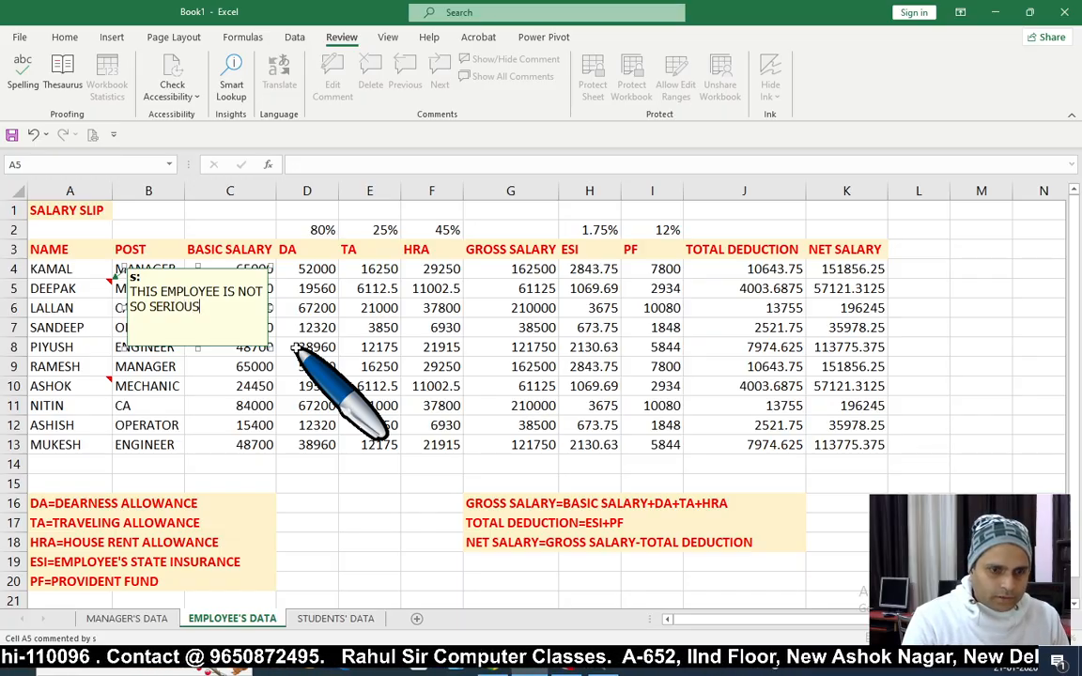
pyautogui.write('. SO')
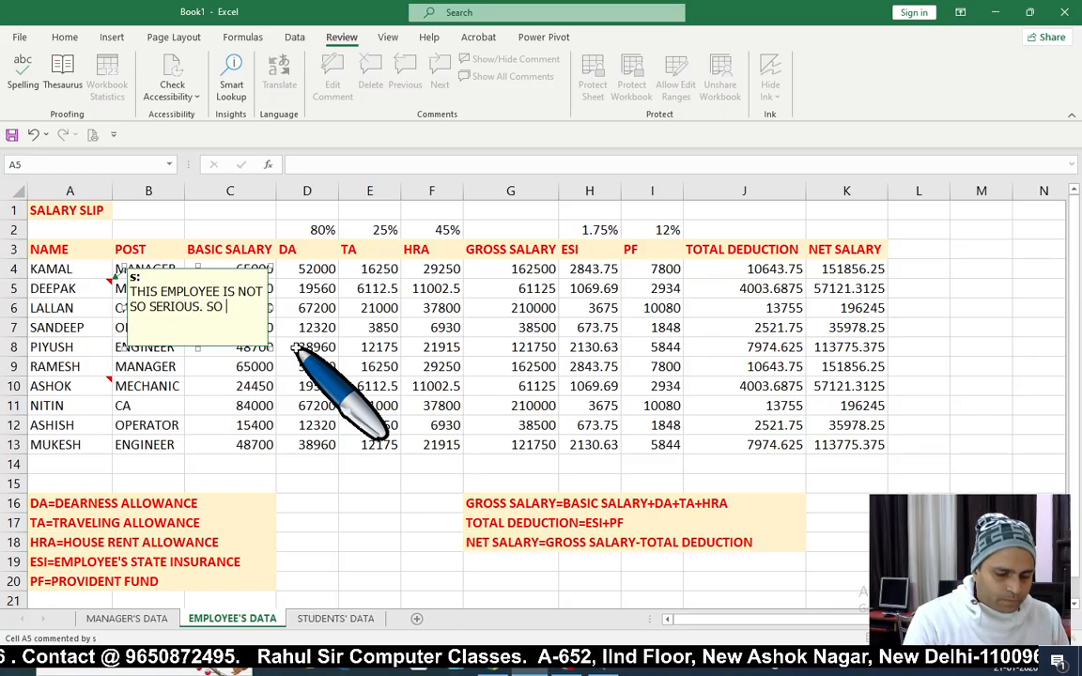
pyautogui.write(' MAK')
pyautogui.press('BackSpace')
pyautogui.press('BackSpace')
pyautogui.press('BackSpace')
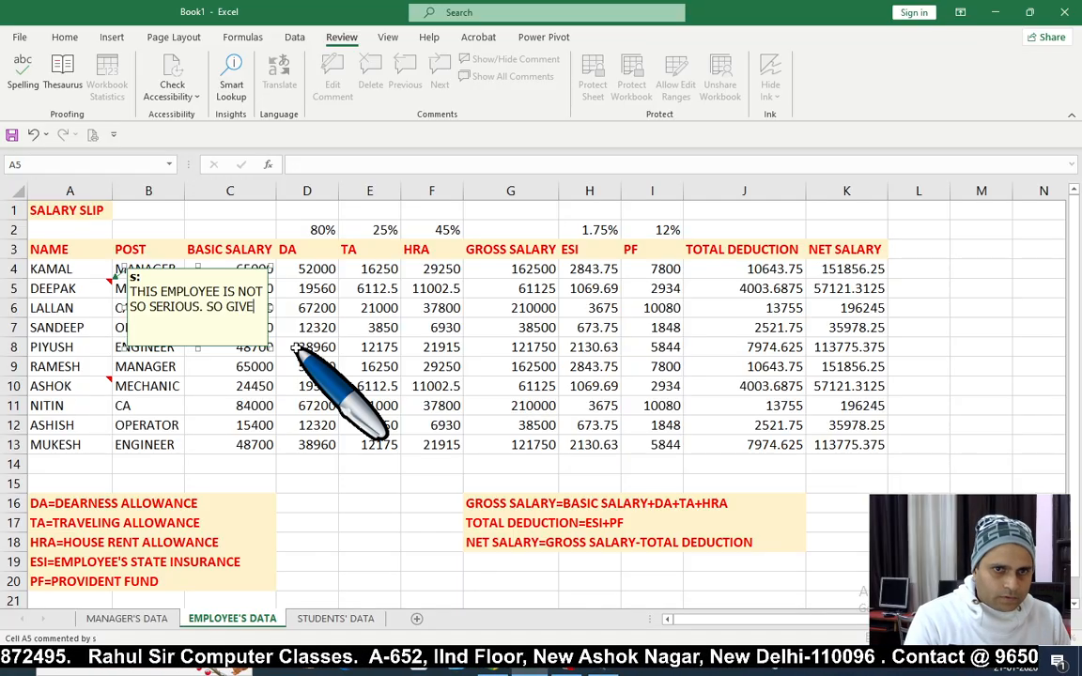
pyautogui.write('GIVE HM')
pyautogui.press('BackSpace')
pyautogui.write('IM A UL')
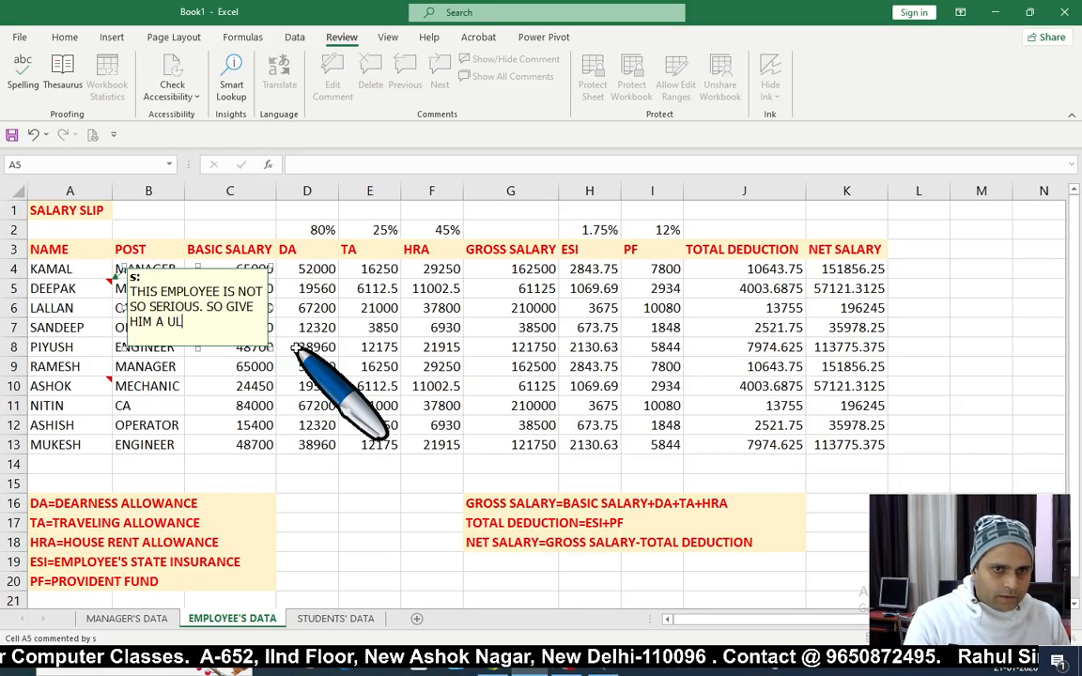
pyautogui.write('TIMATUM.')
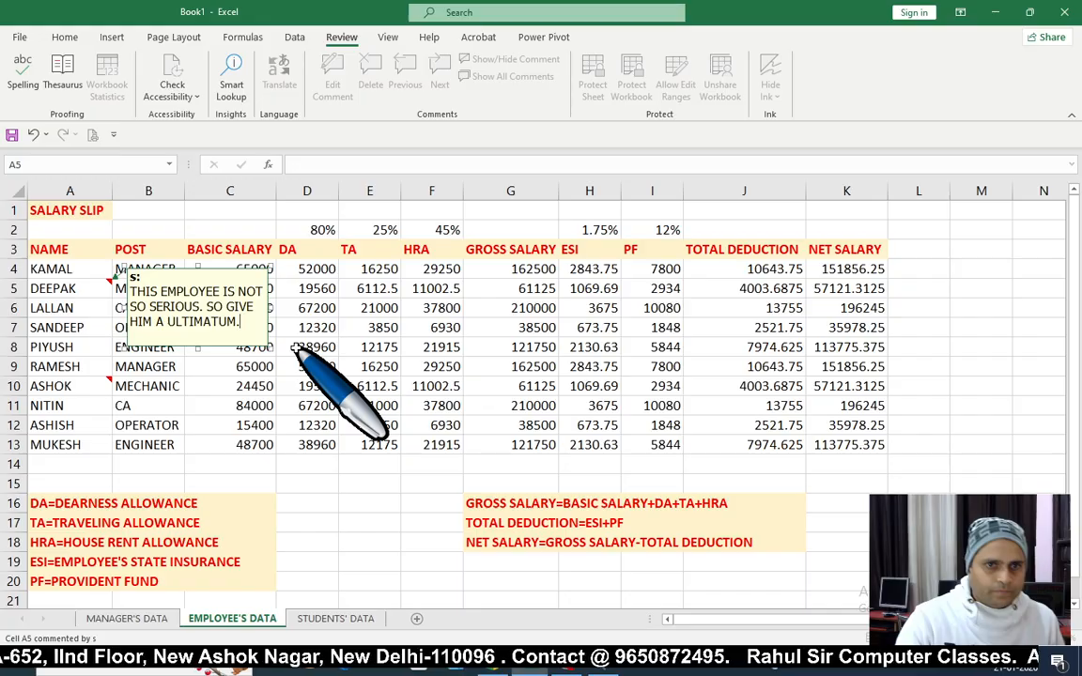
pyautogui.click(589, 386)
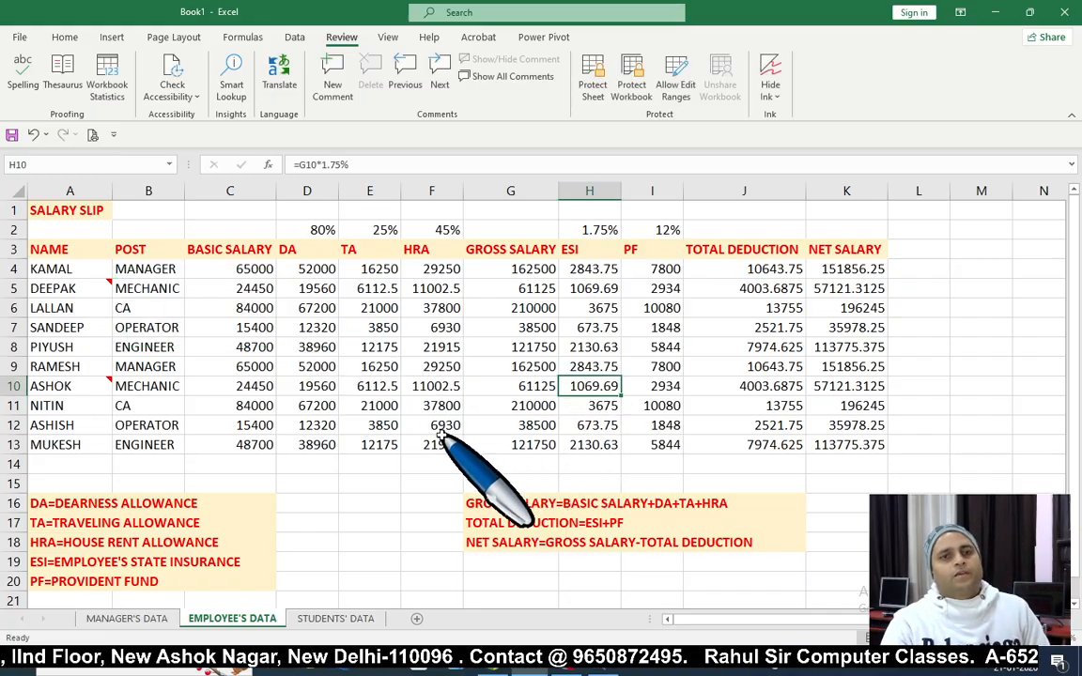
pyautogui.click(522, 79)
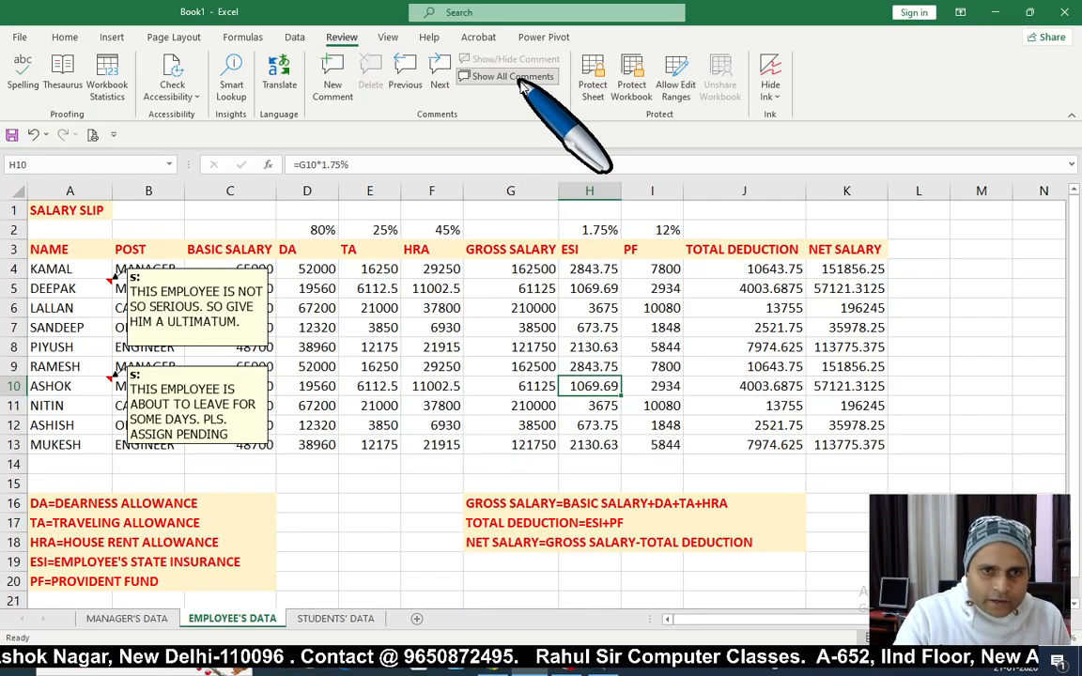
pyautogui.click(523, 80)
pyautogui.click(523, 80)
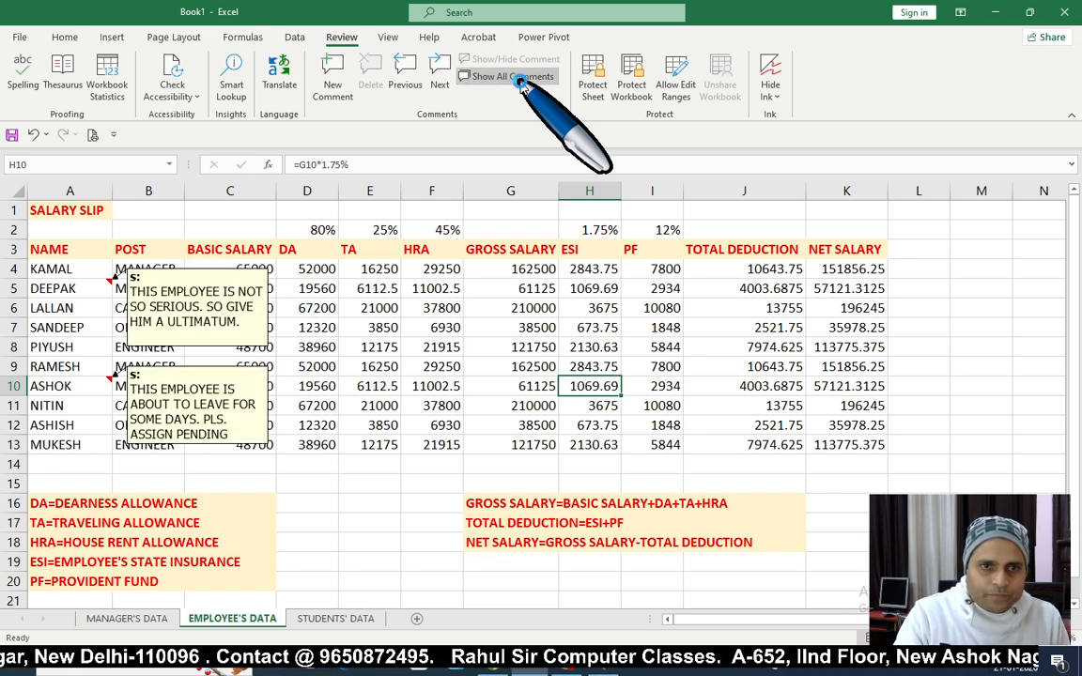
pyautogui.click(522, 80)
pyautogui.click(503, 310)
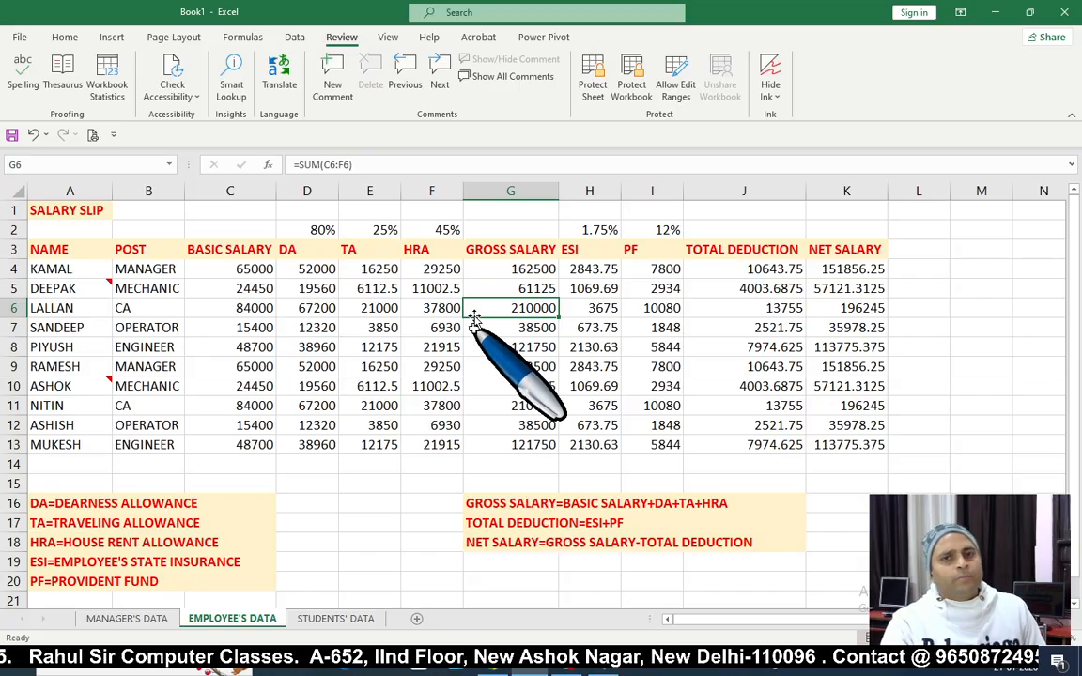
pyautogui.click(501, 77)
pyautogui.click(501, 77)
pyautogui.click(500, 77)
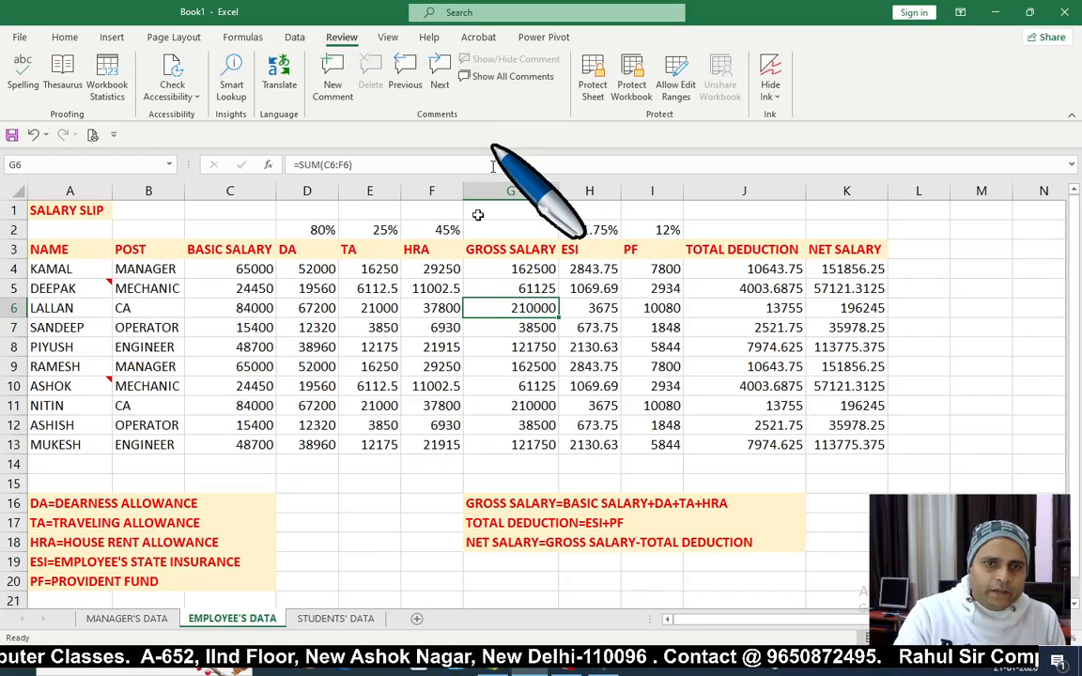
# Step: Open the STUDENTS' DATA sheet and review the DIVISION results and mark table
pyautogui.click(336, 619)
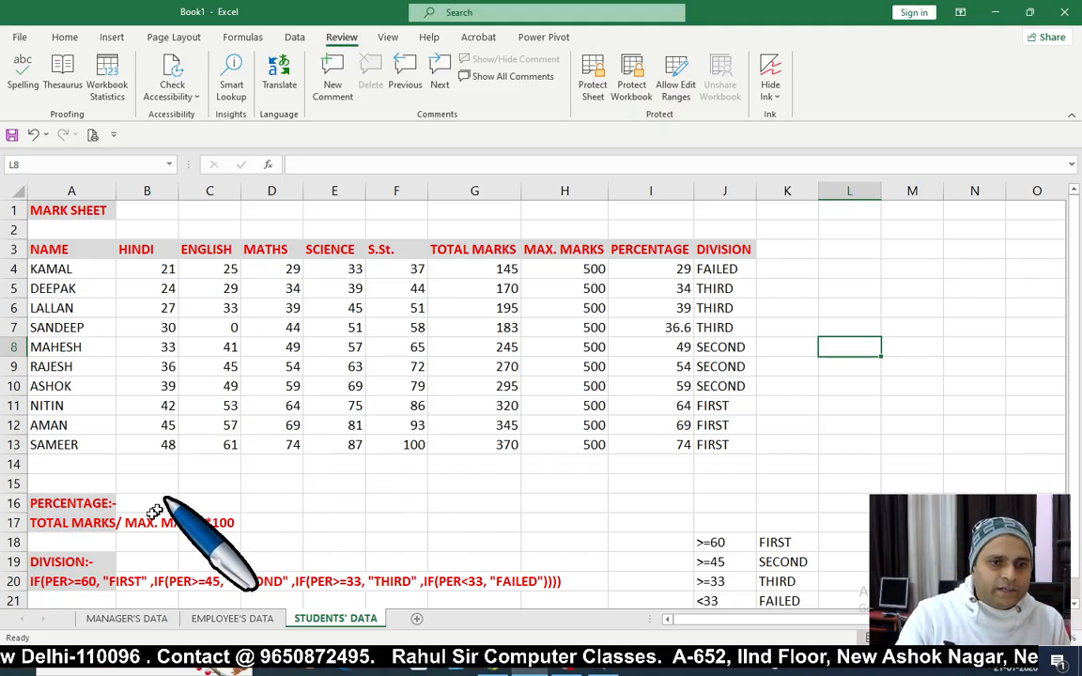
pyautogui.click(722, 272)
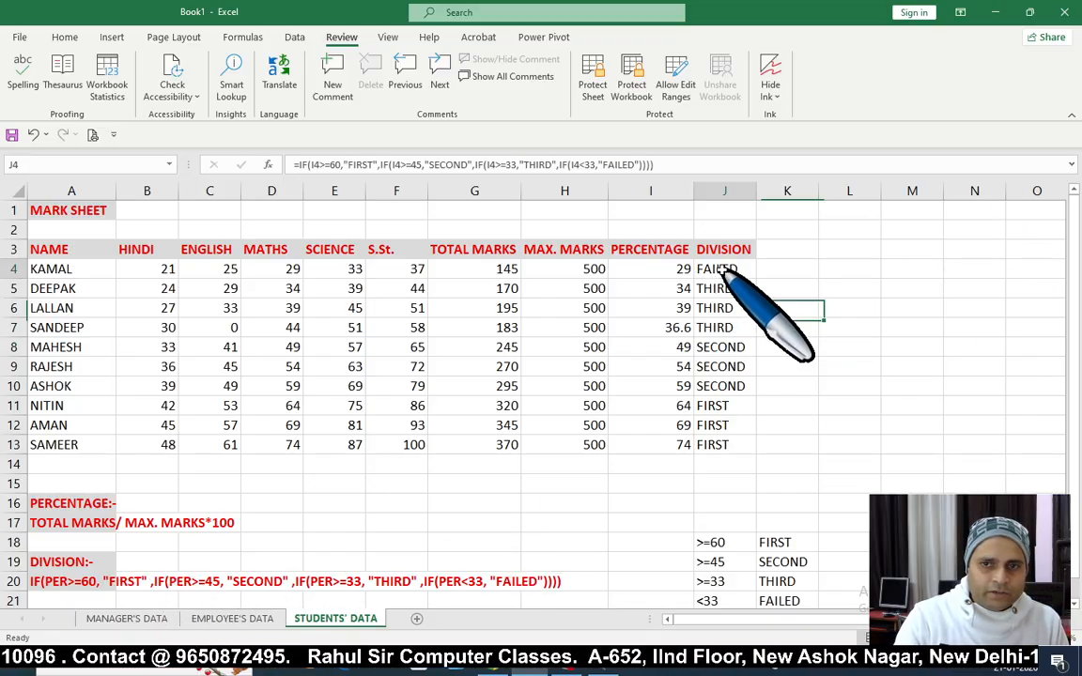
pyautogui.click(720, 292)
pyautogui.click(716, 349)
pyautogui.click(707, 404)
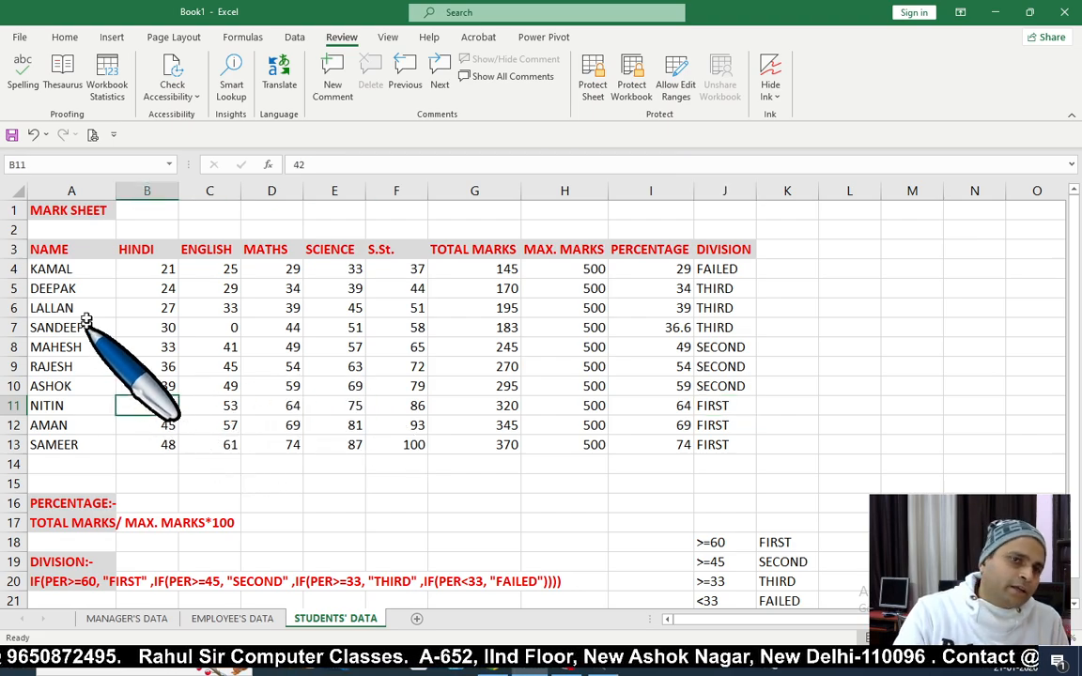
pyautogui.moveTo(52, 251); pyautogui.dragTo(734, 449)
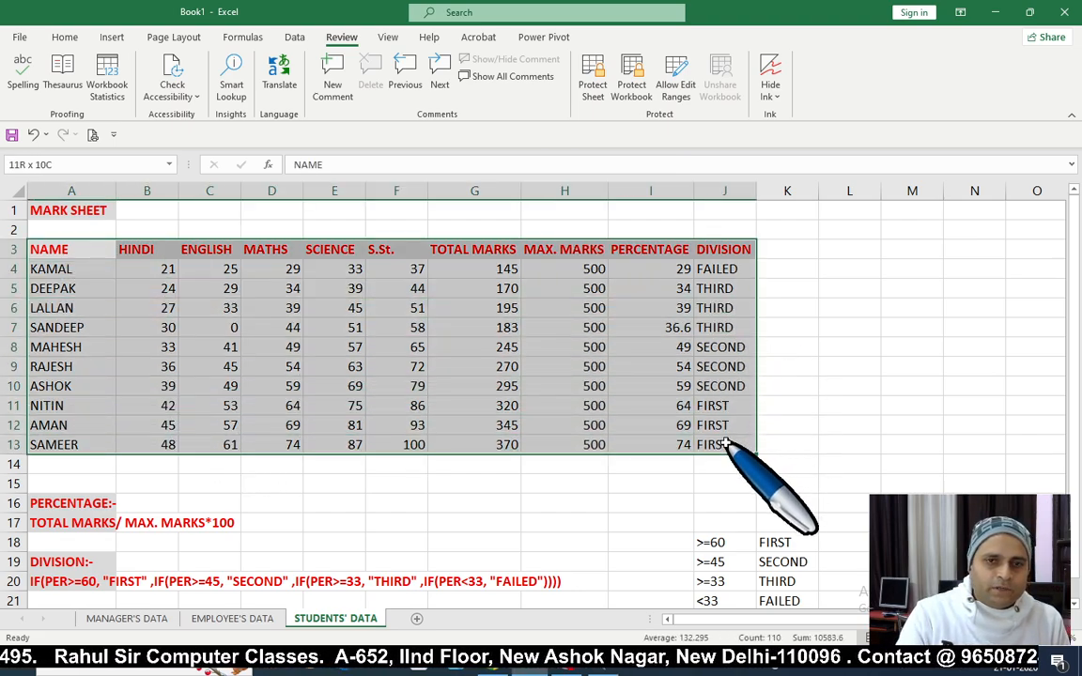
# Step: Click through the marks and student names, ending on cell A4
pyautogui.click(272, 385)
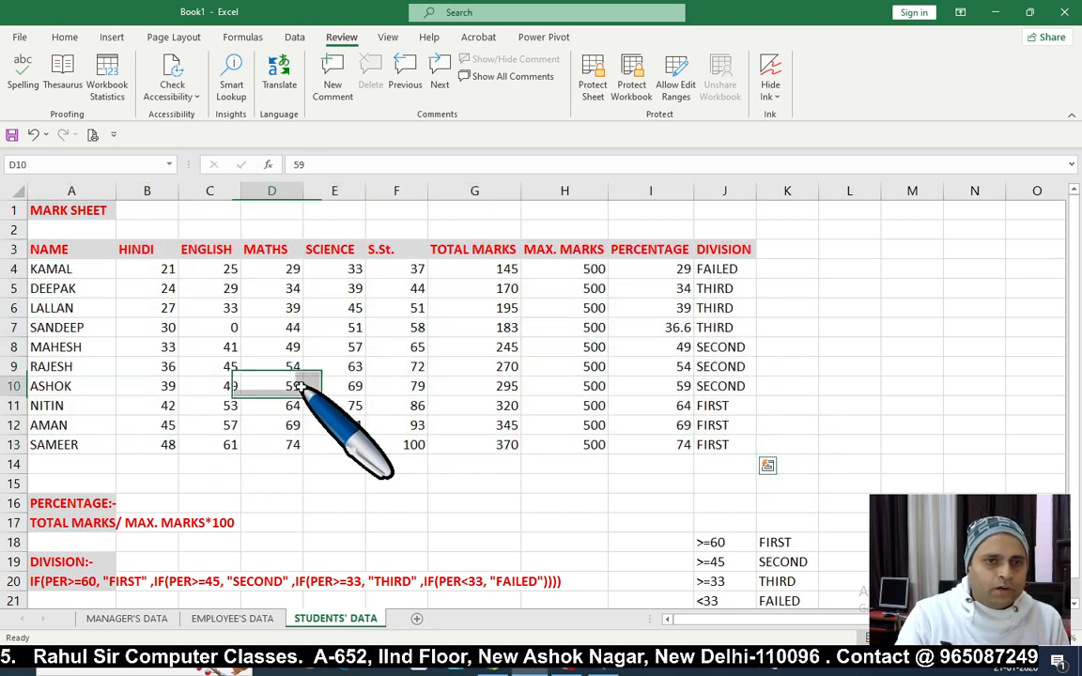
pyautogui.click(78, 269)
pyautogui.click(82, 428)
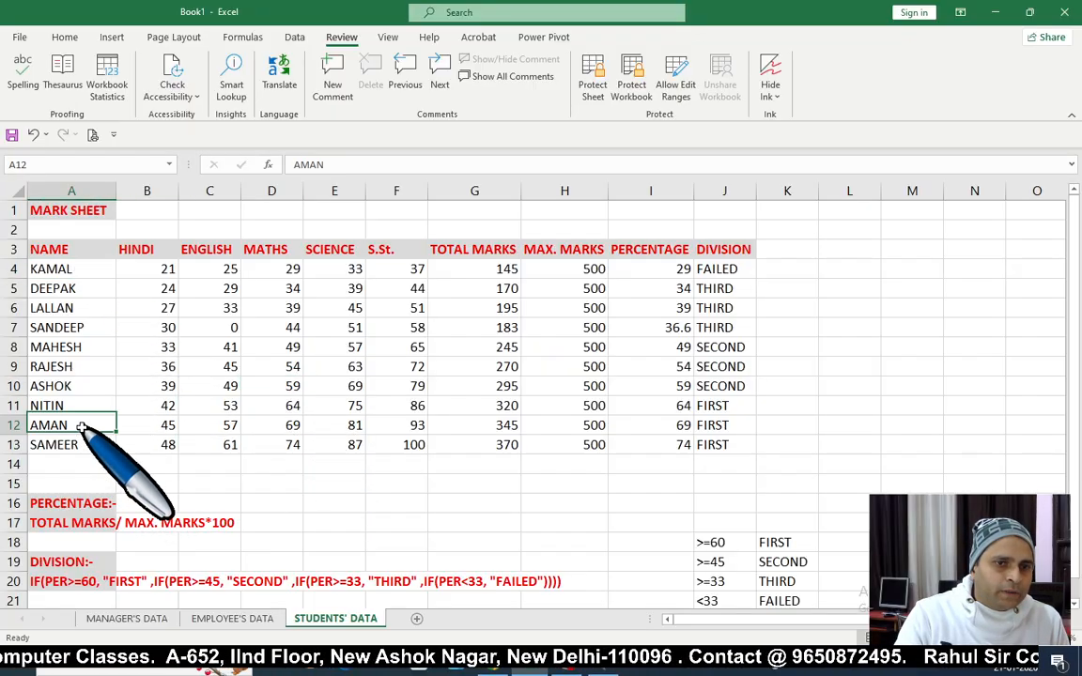
pyautogui.click(79, 270)
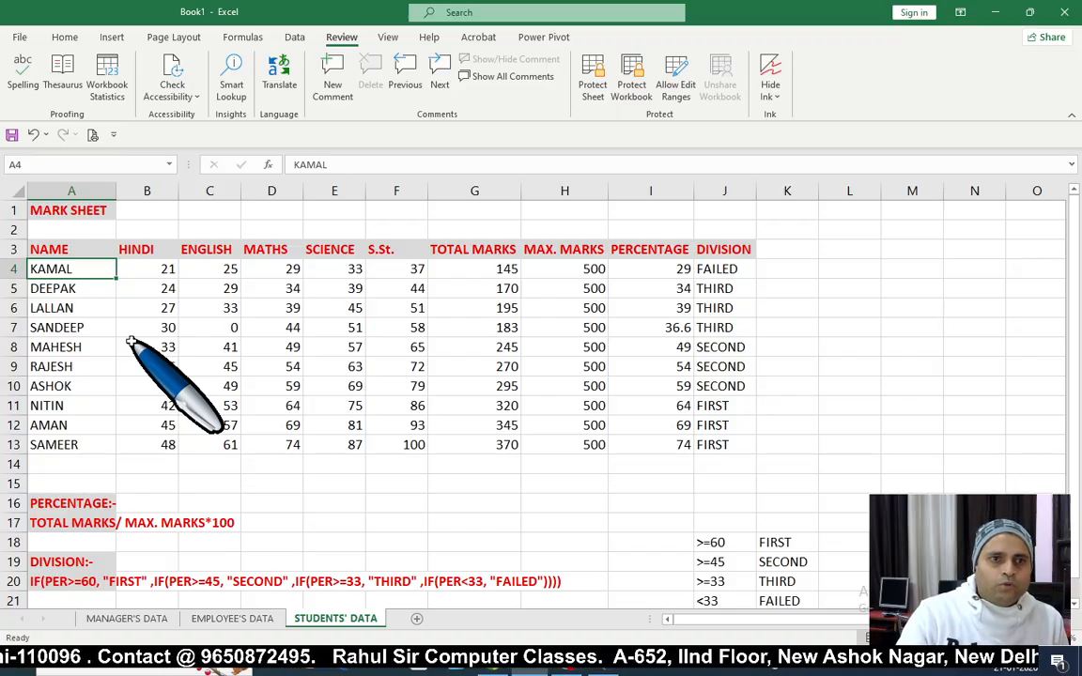
pyautogui.click(136, 327)
pyautogui.click(56, 268)
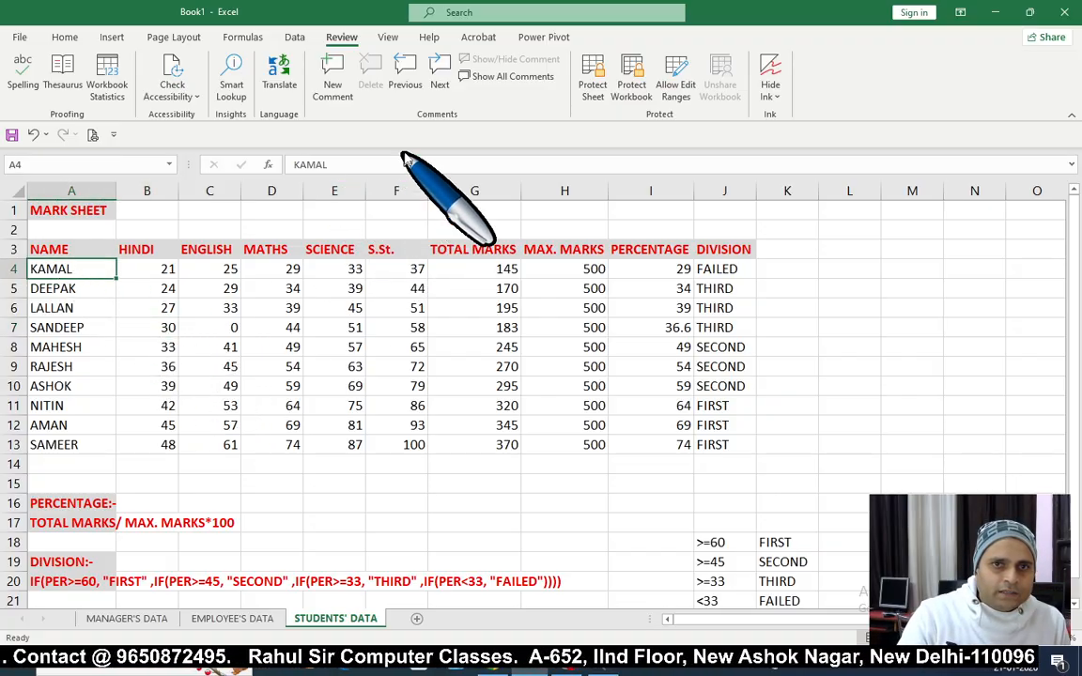
# Step: Comment on A4: student is very serious and outstanding in performance; please provide scholarship
pyautogui.click(334, 89)
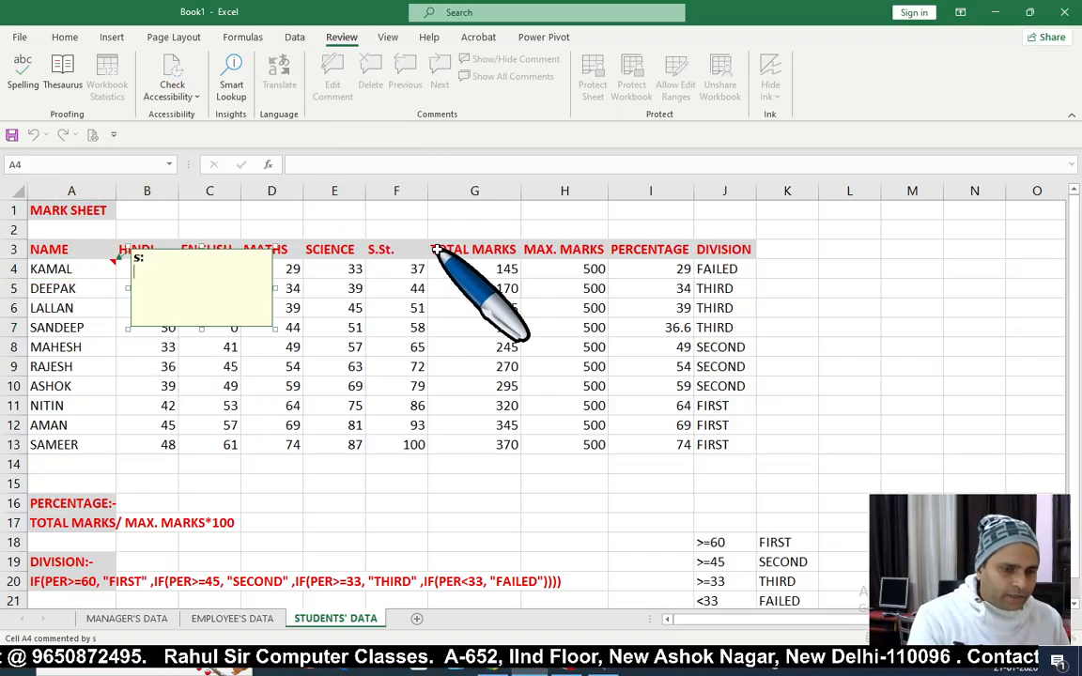
pyautogui.write('THIS STUDEN')
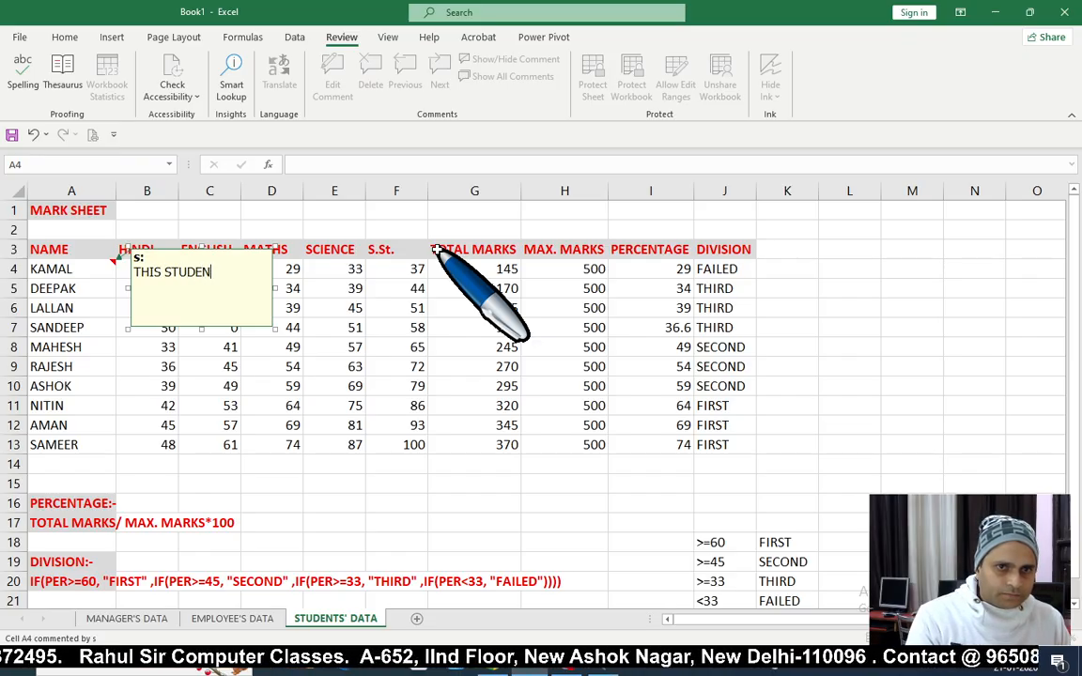
pyautogui.write('TS IS')
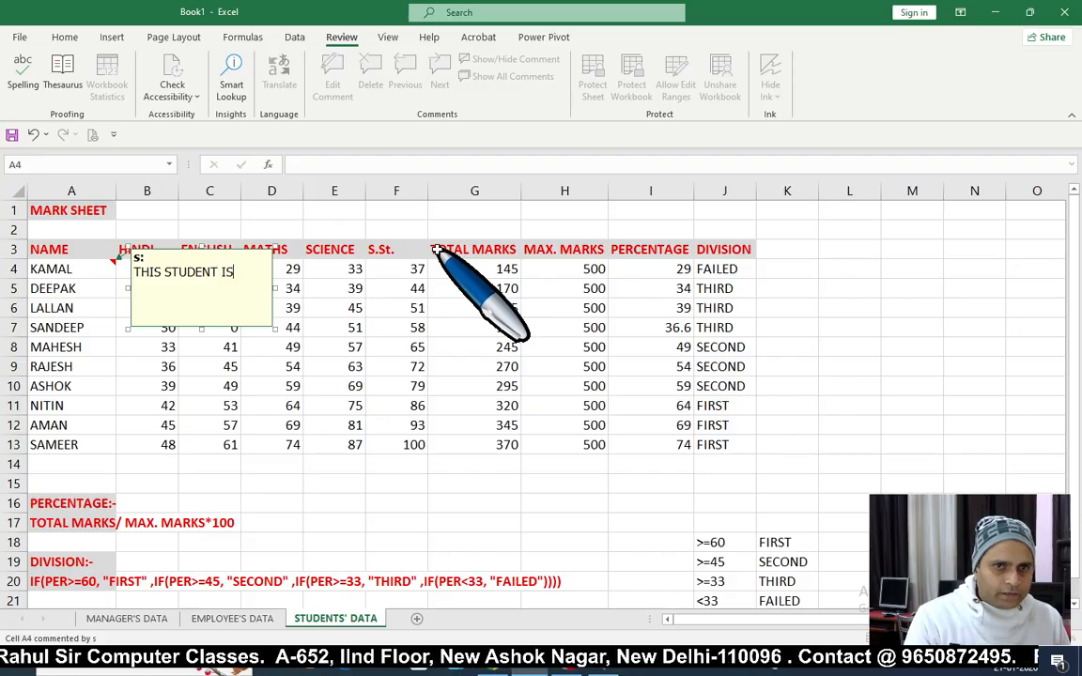
pyautogui.write(' VERY ')
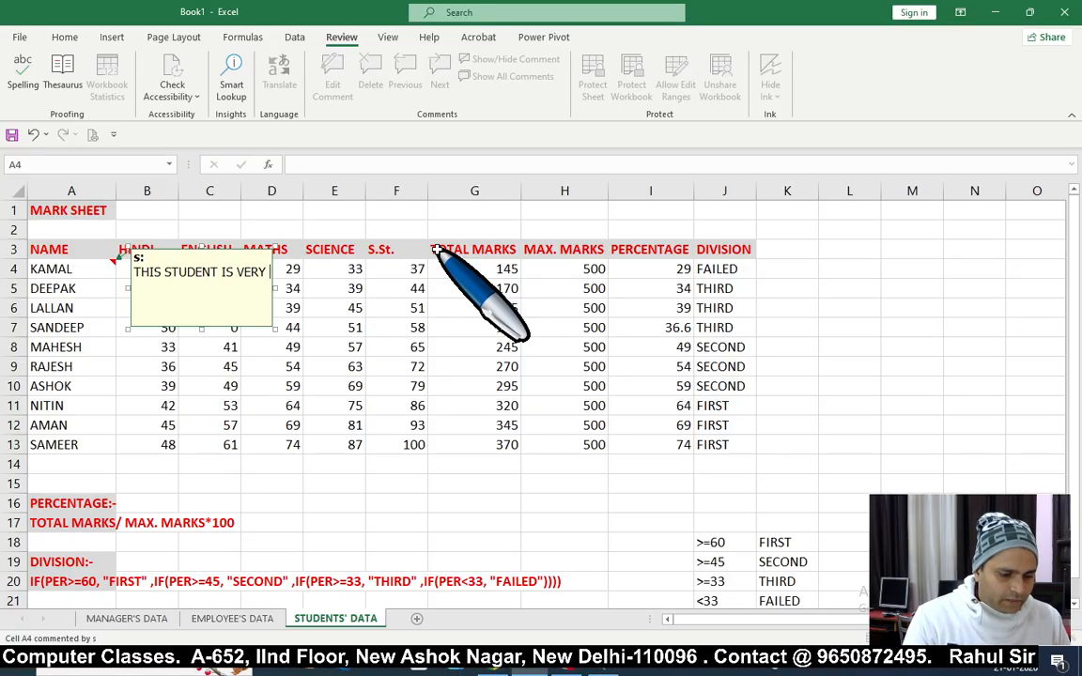
pyautogui.write('SEIOU')
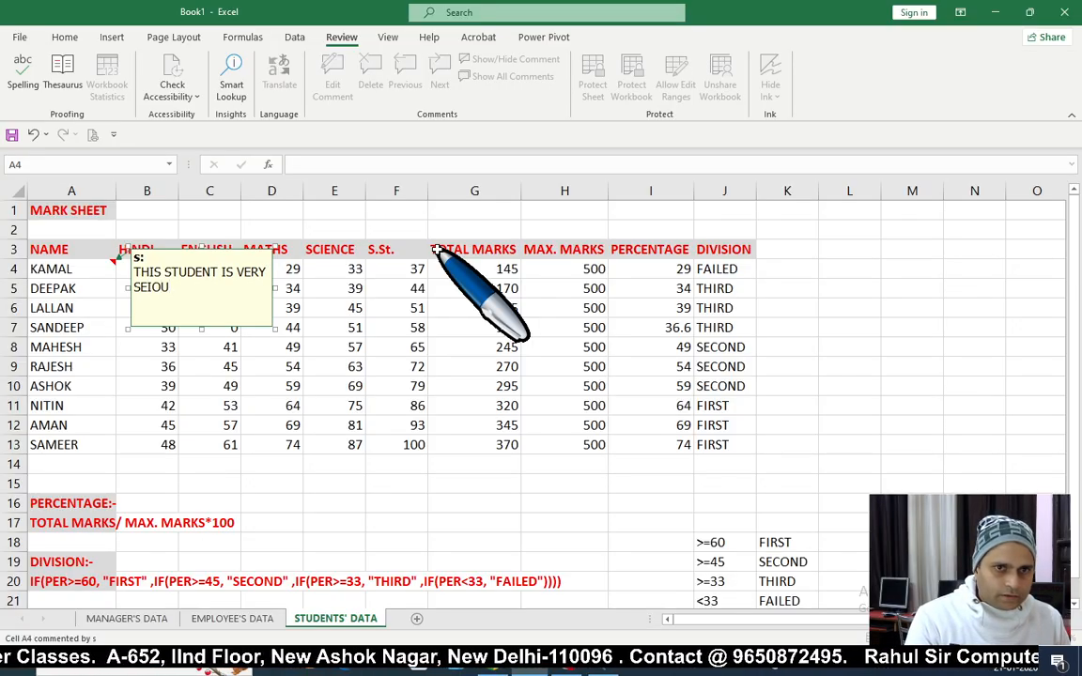
pyautogui.press('BackSpace')
pyautogui.press('BackSpace')
pyautogui.press('BackSpace')
pyautogui.write('RI')
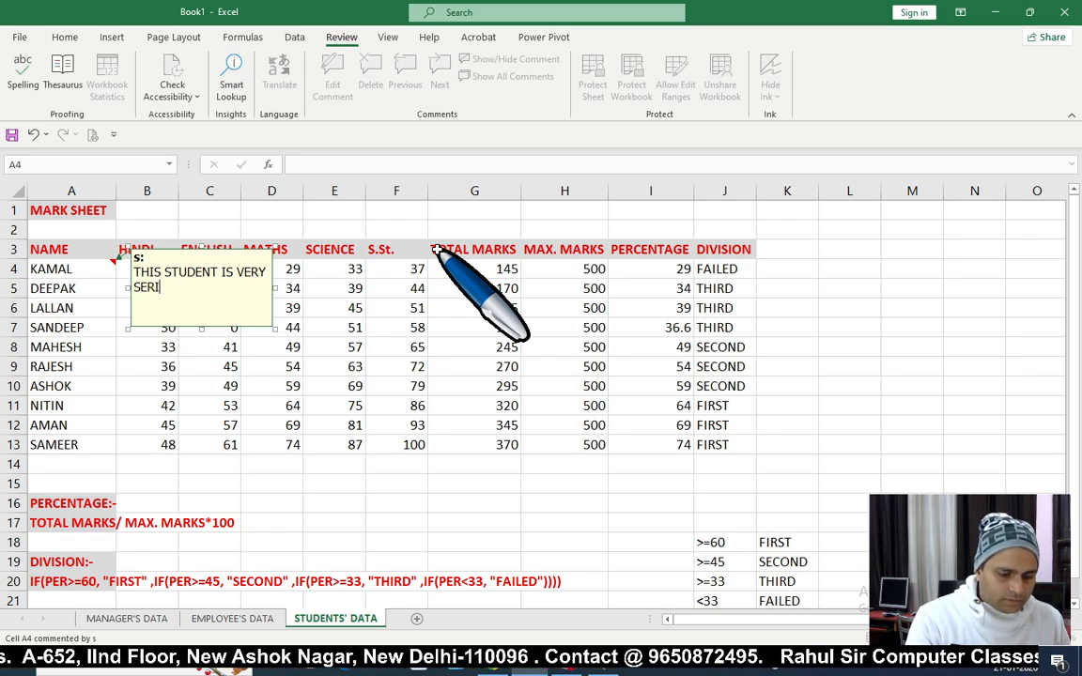
pyautogui.write('OUS AND')
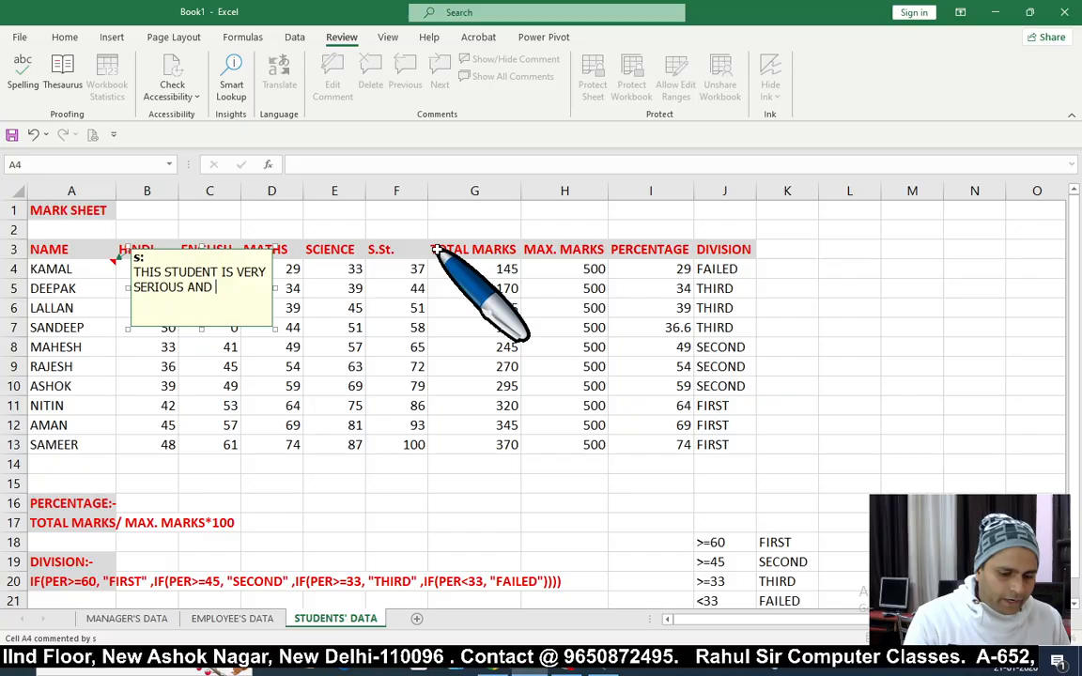
pyautogui.write(' O')
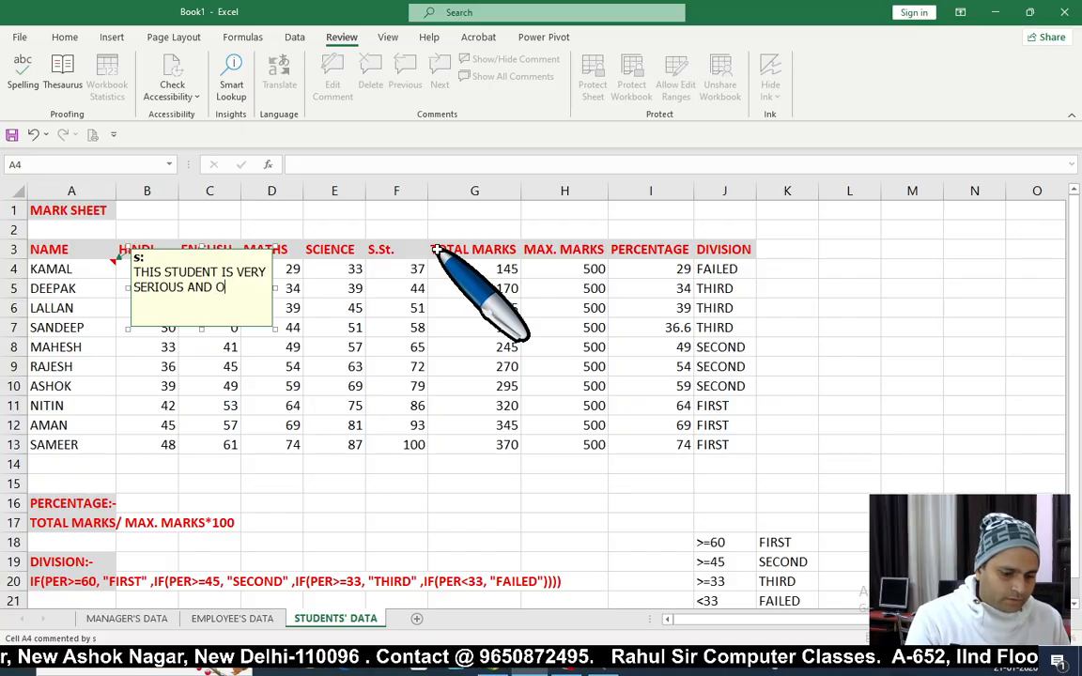
pyautogui.write('UTSTAND')
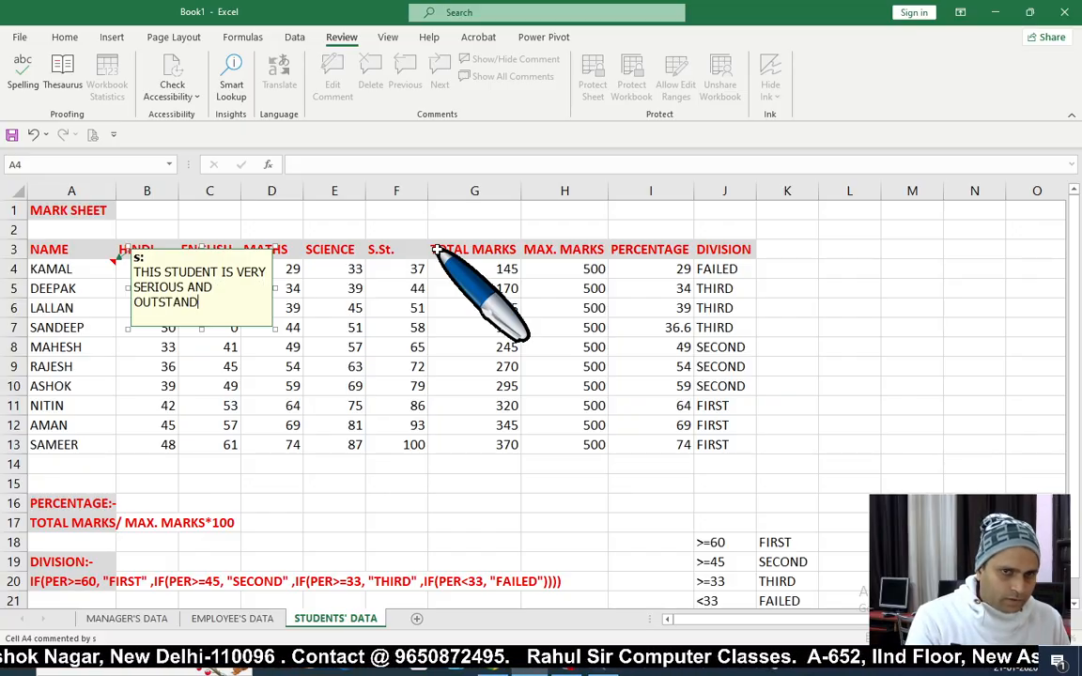
pyautogui.write('ING IN PER')
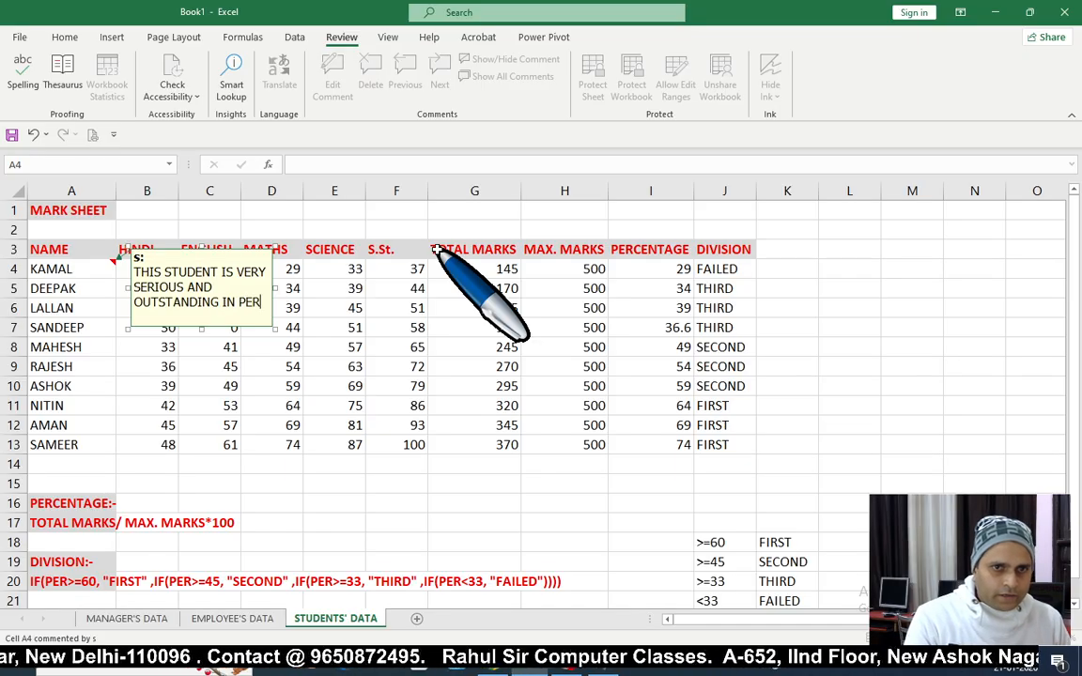
pyautogui.write('FORMANR')
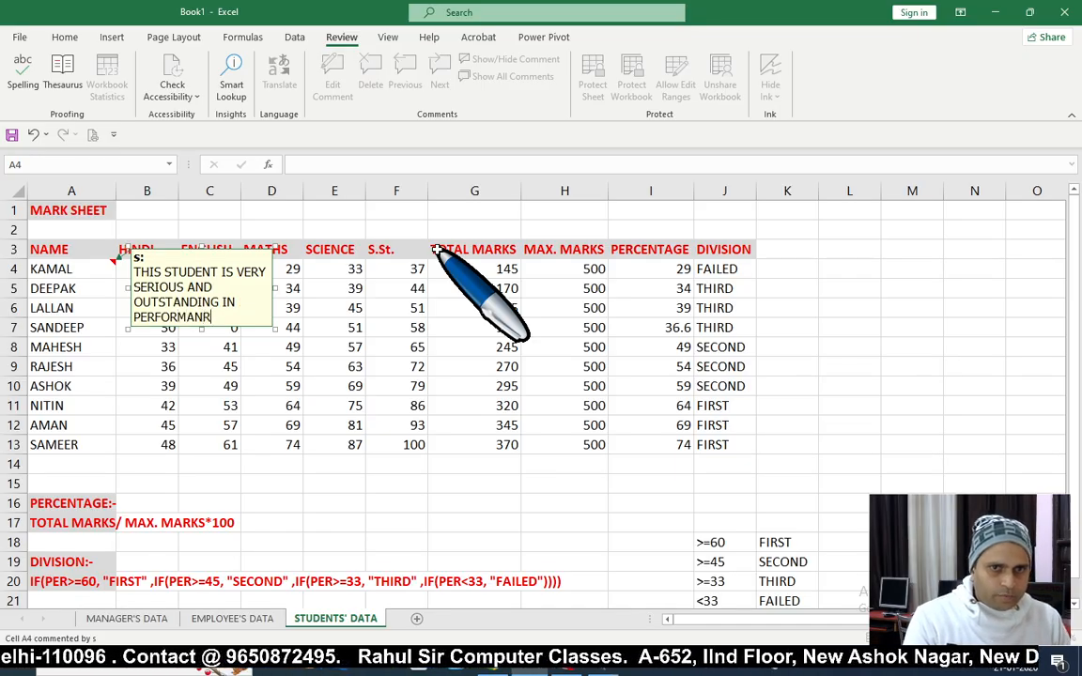
pyautogui.press('BackSpace')
pyautogui.write('CE.')
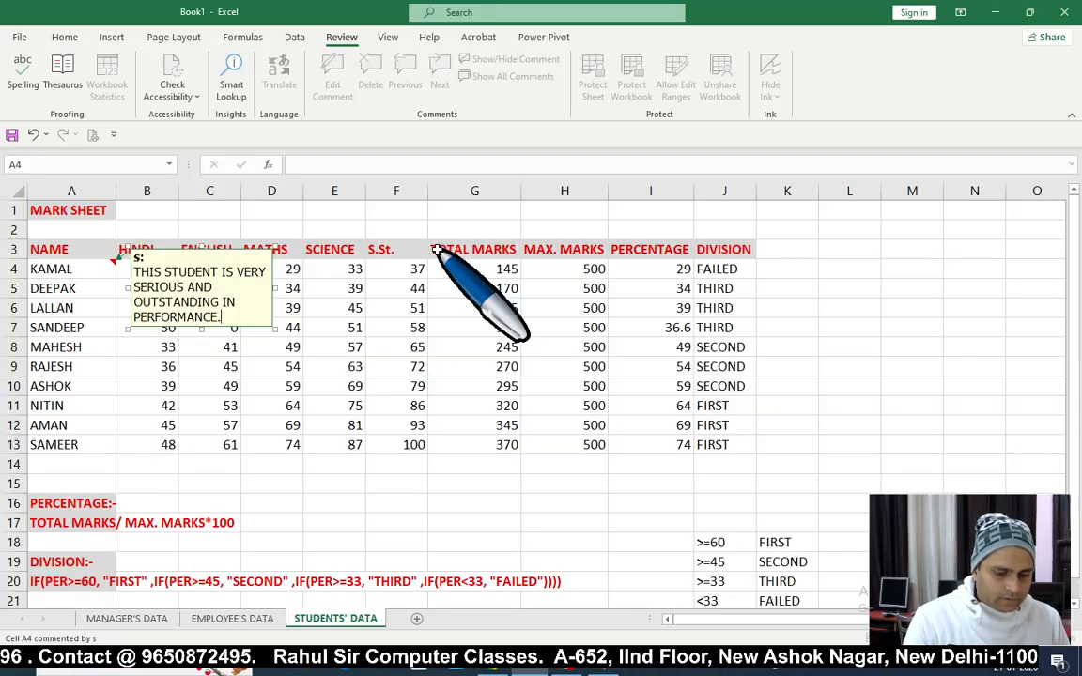
pyautogui.write(' PLS')
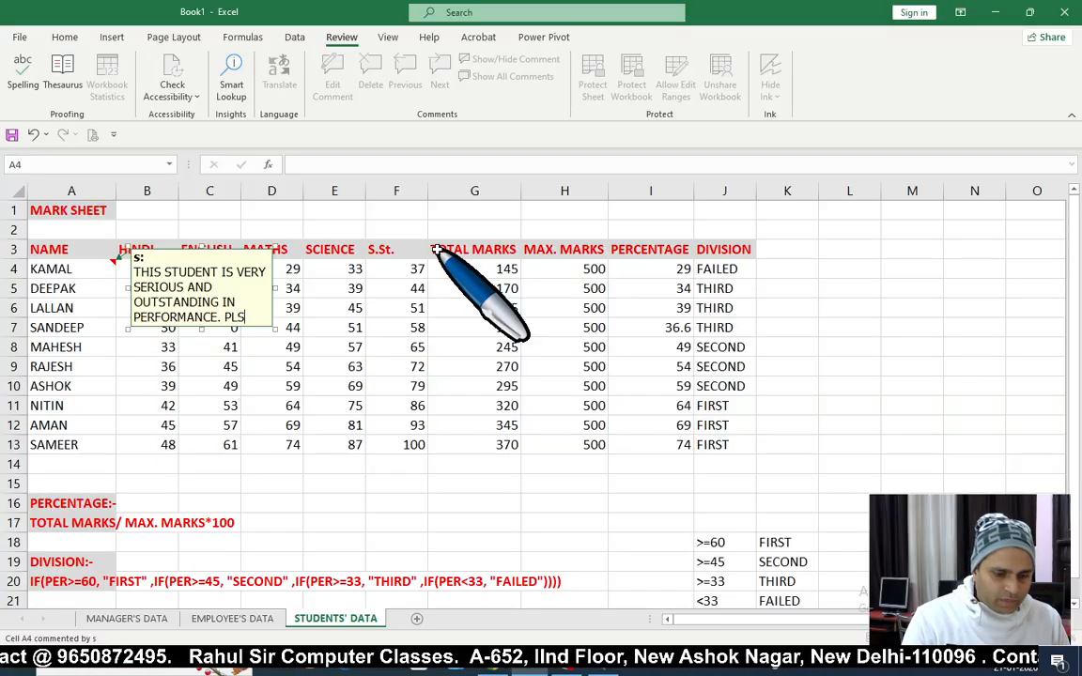
pyautogui.write('. PRO')
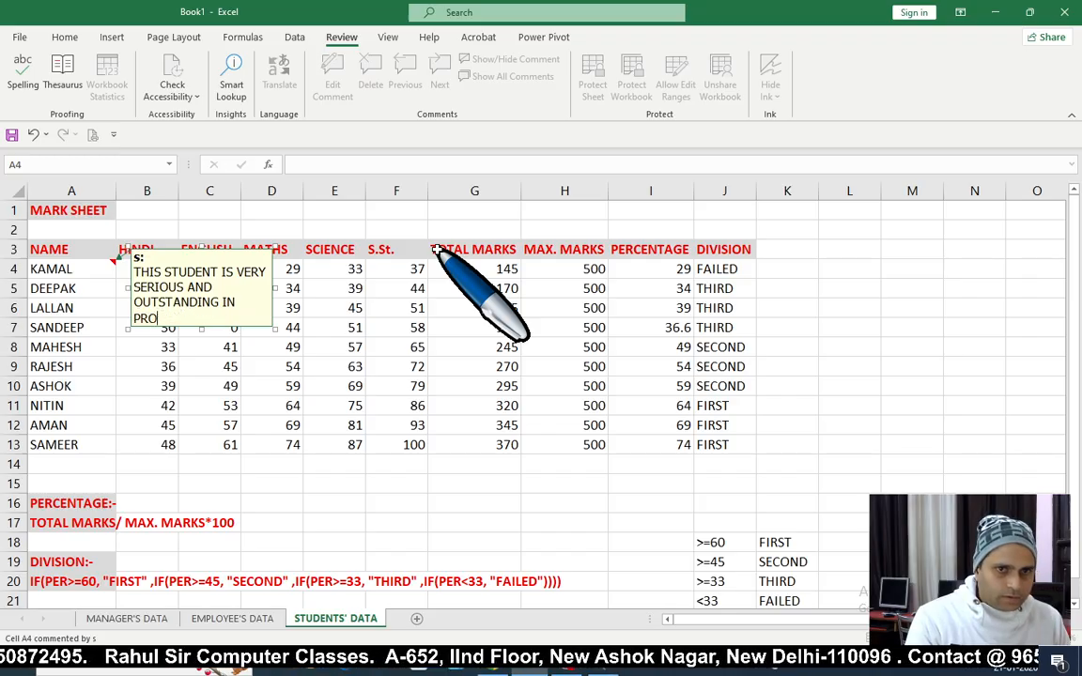
pyautogui.write('VIDE S')
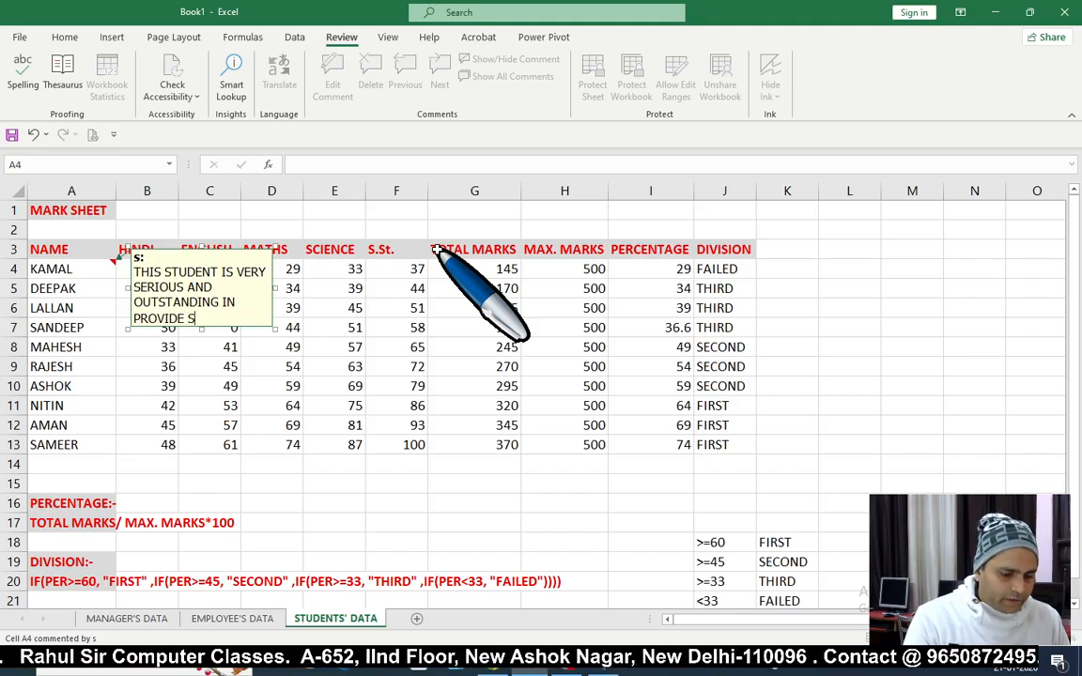
pyautogui.write('CHOL')
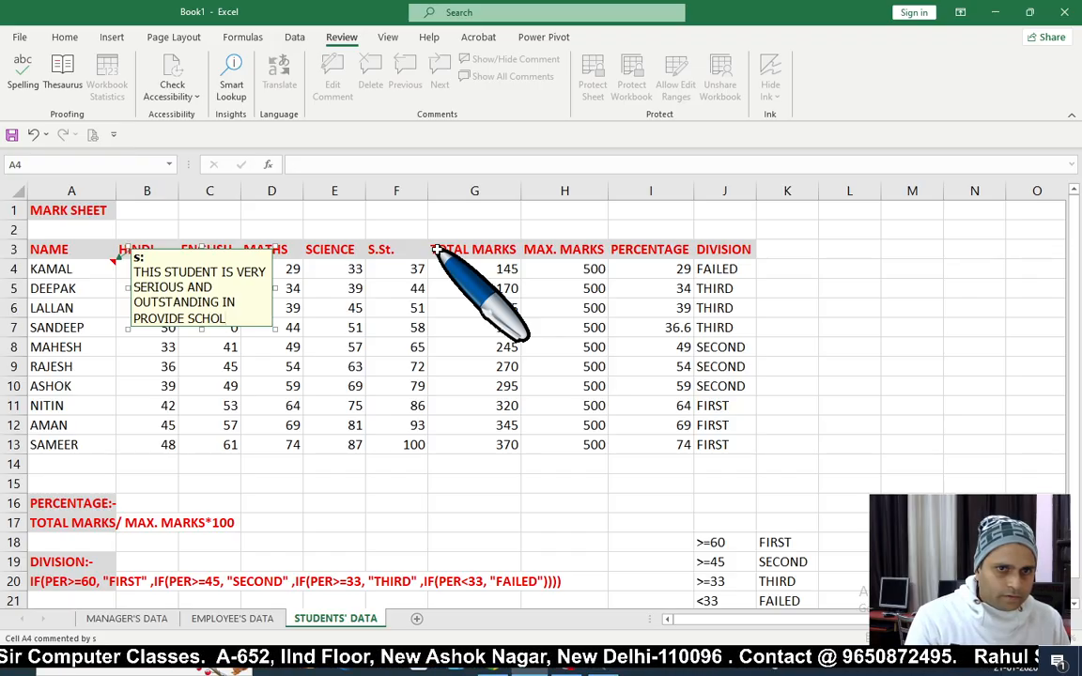
pyautogui.write('ARSHI')
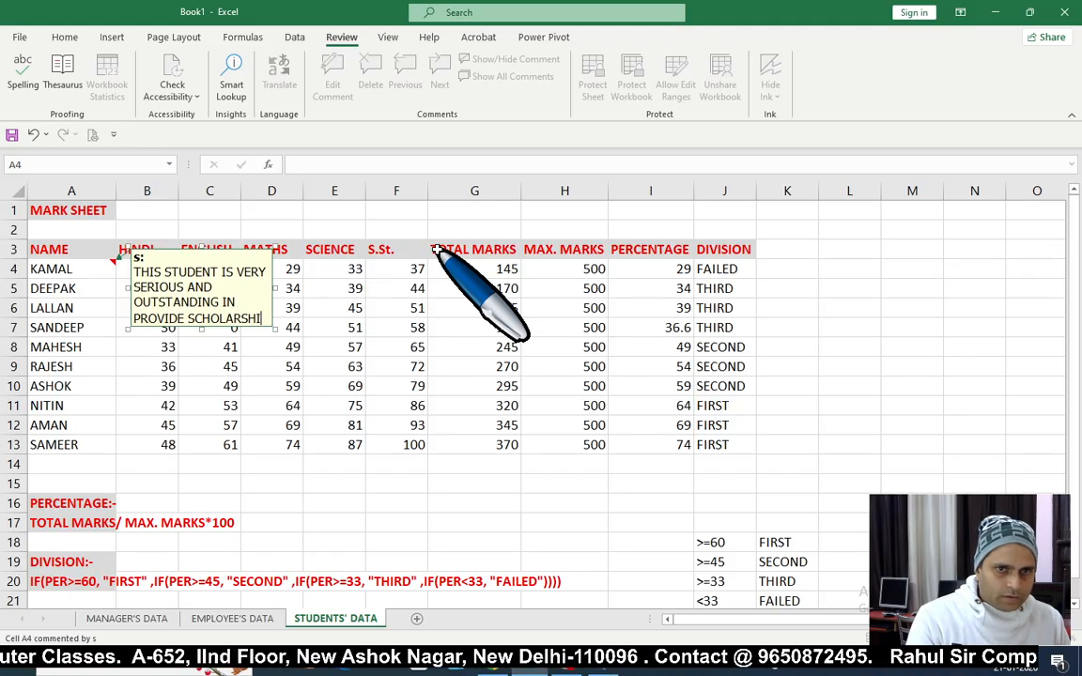
pyautogui.write('P TO ')
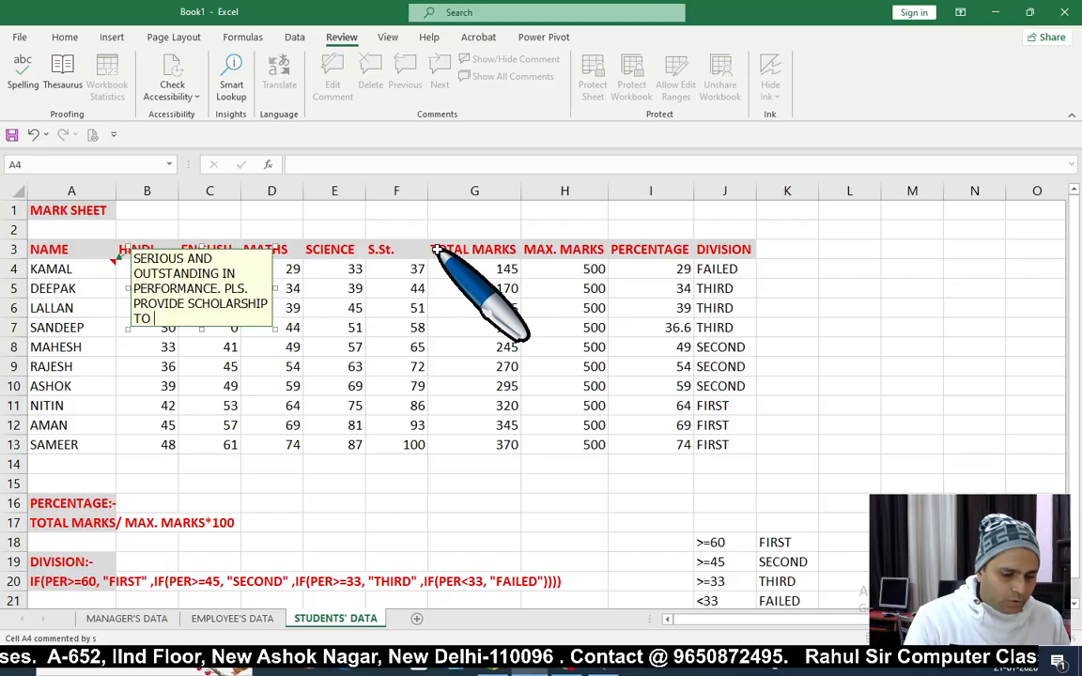
pyautogui.write('HIM.')
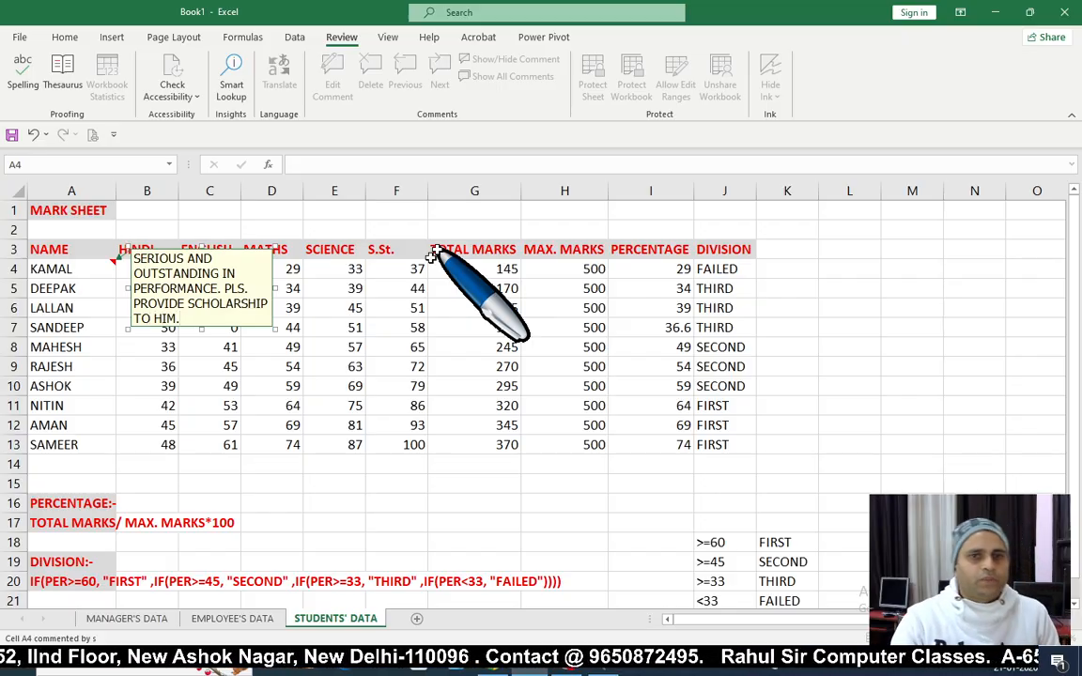
pyautogui.click(331, 406)
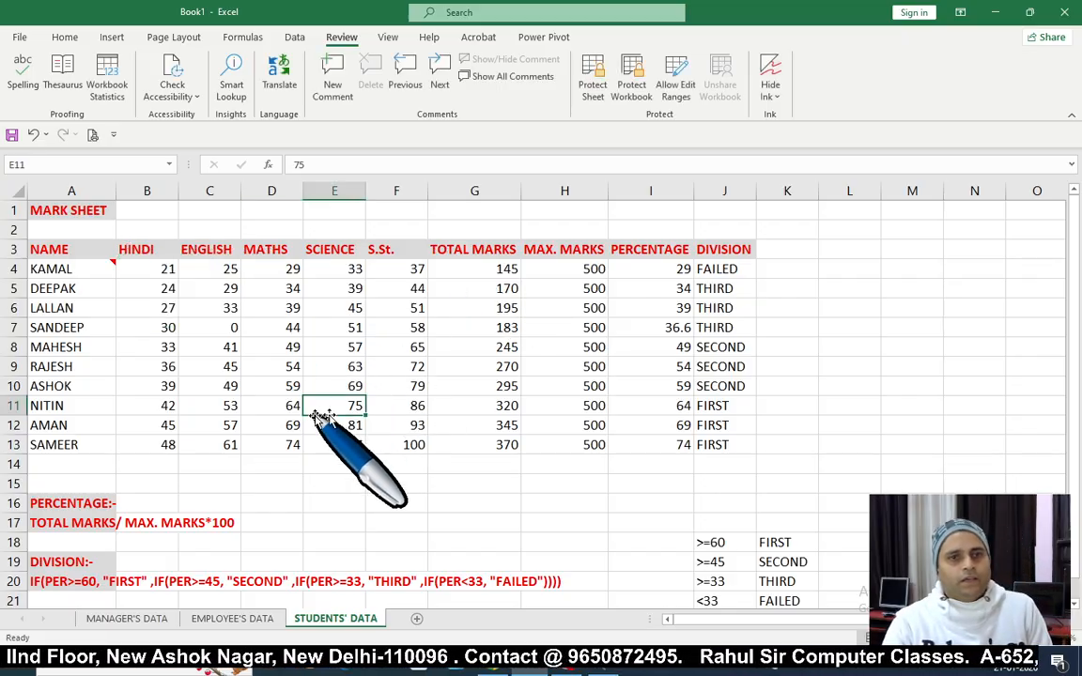
pyautogui.click(77, 443)
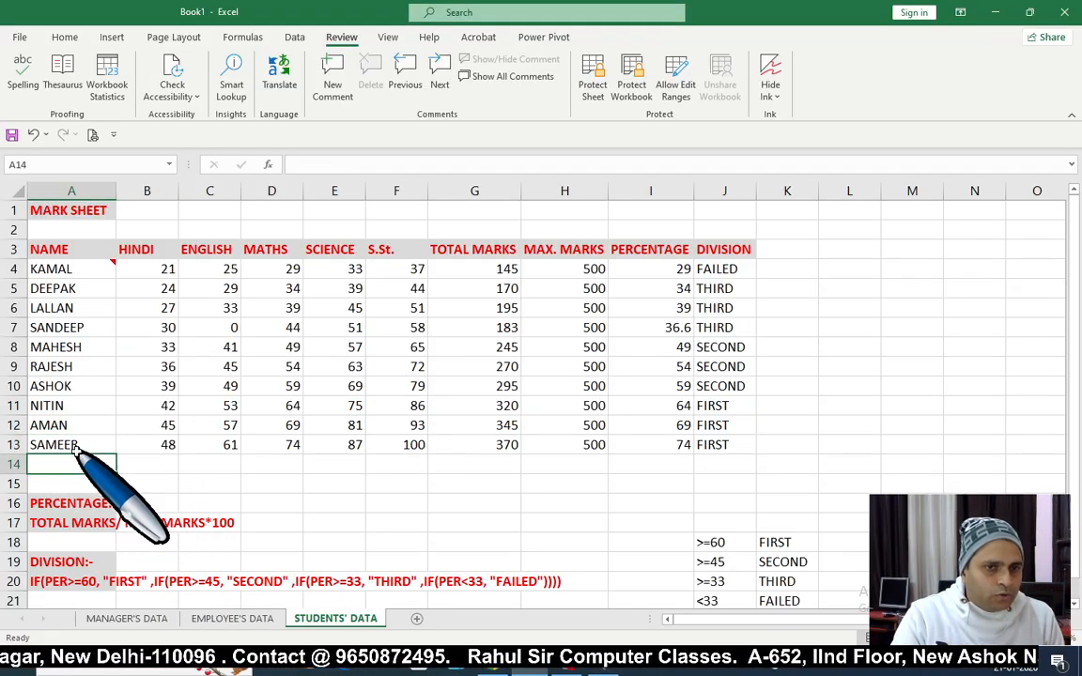
pyautogui.click(330, 90)
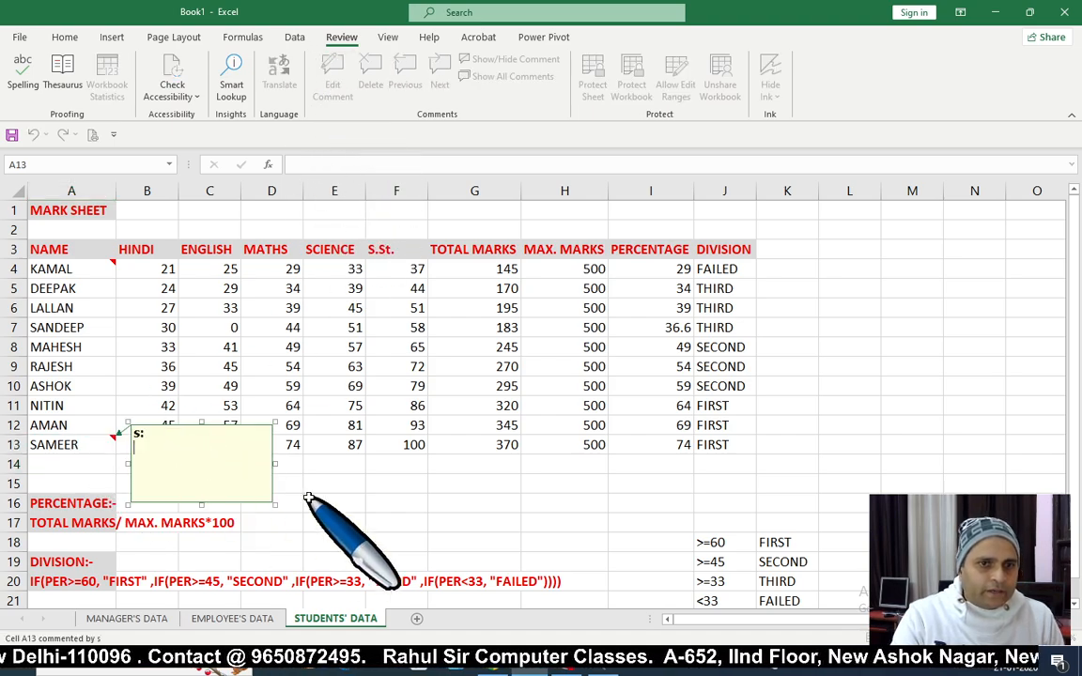
pyautogui.write('THIS ')
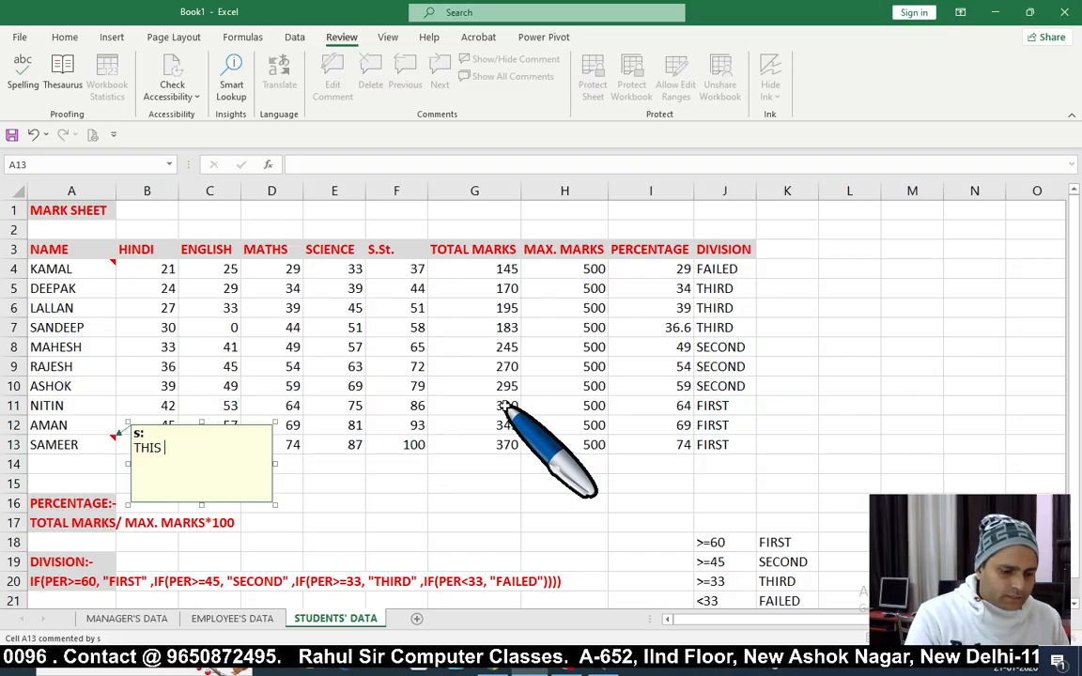
pyautogui.write('T')
pyautogui.write('TUDENTS')
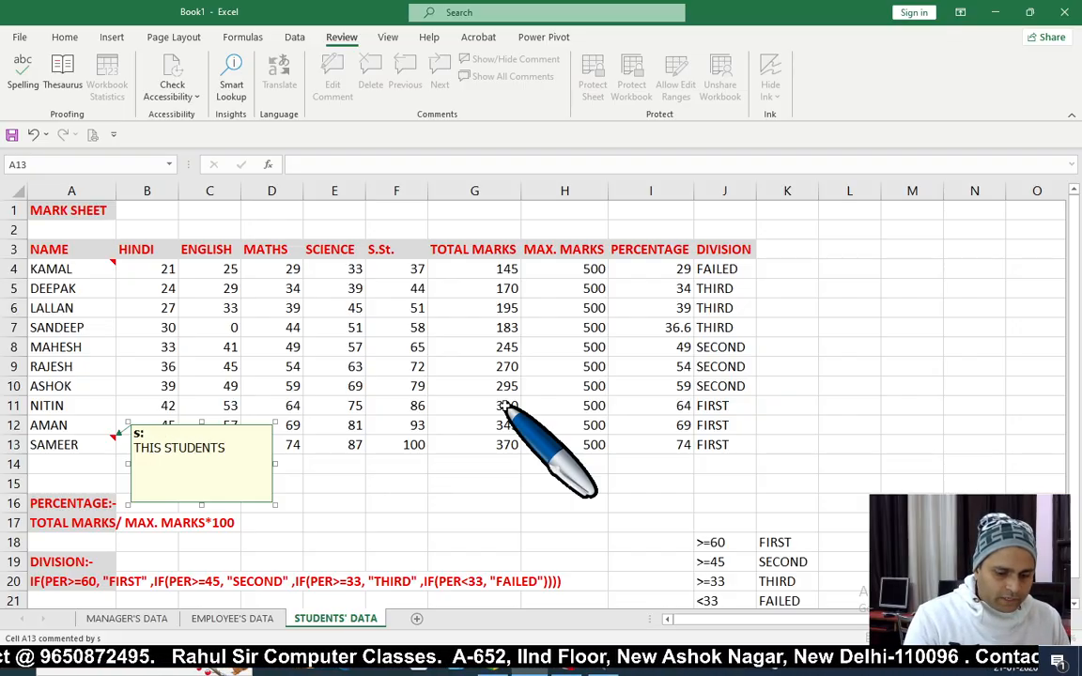
pyautogui.press('BackSpace')
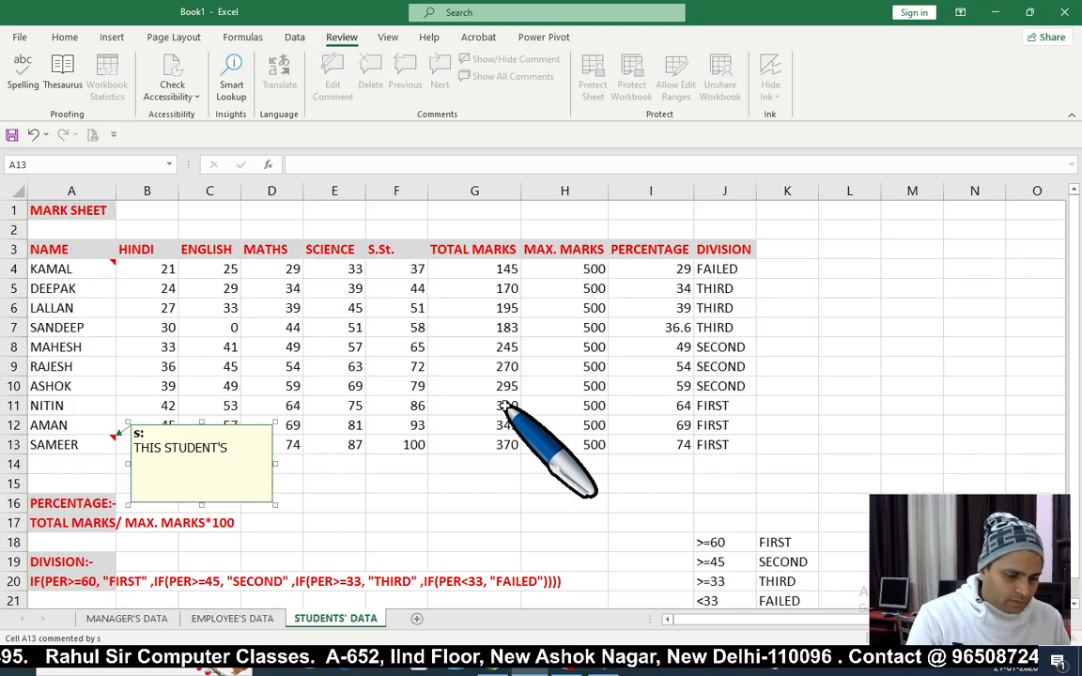
pyautogui.write("'S H")
pyautogui.press('BackSpace')
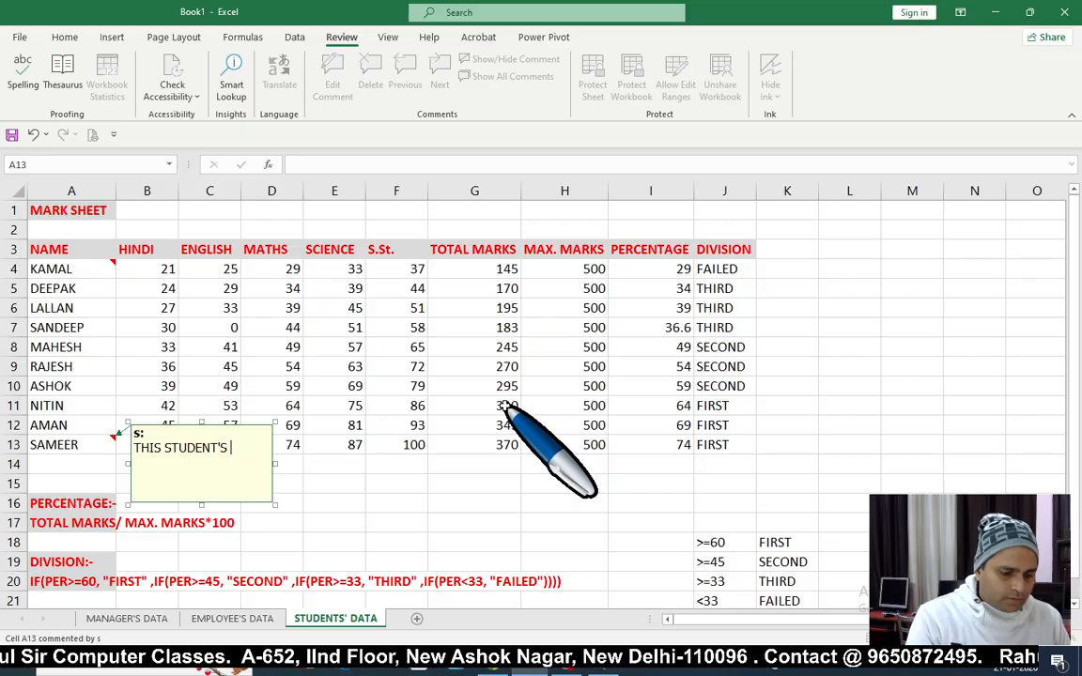
pyautogui.write('FEES IS')
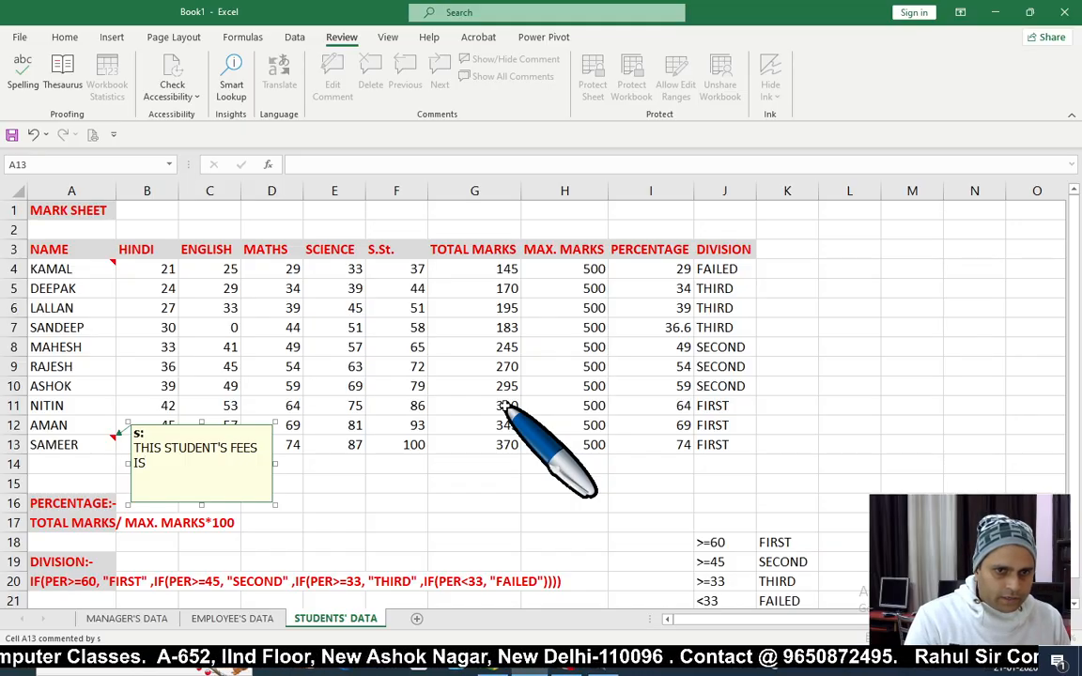
pyautogui.write(' NOT S')
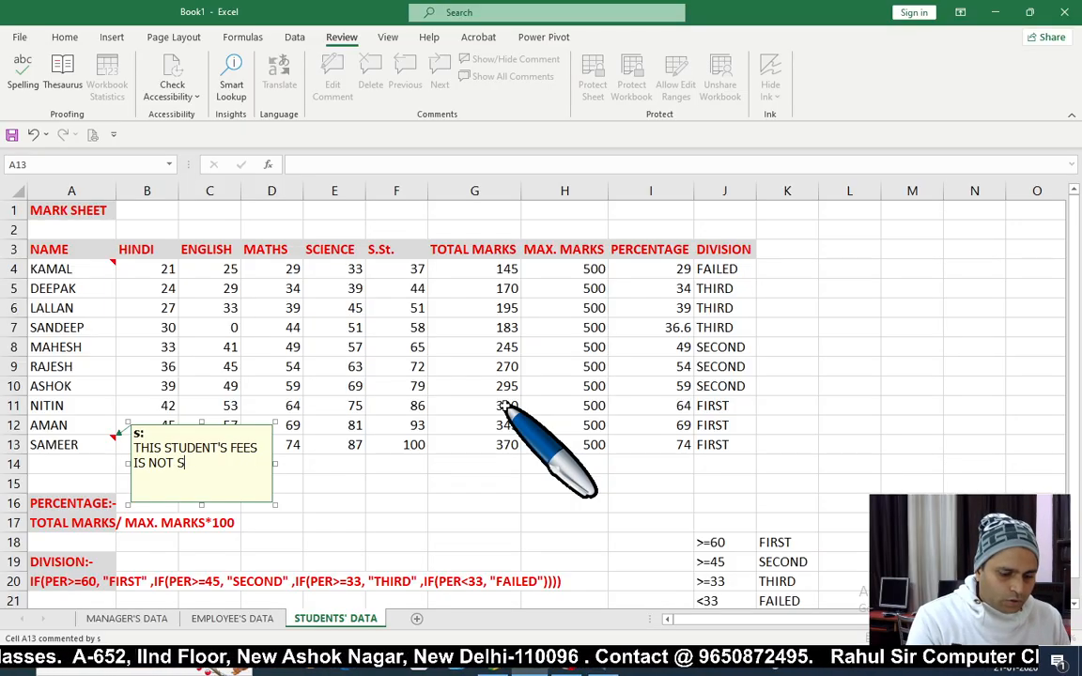
pyautogui.write('UBMITTED')
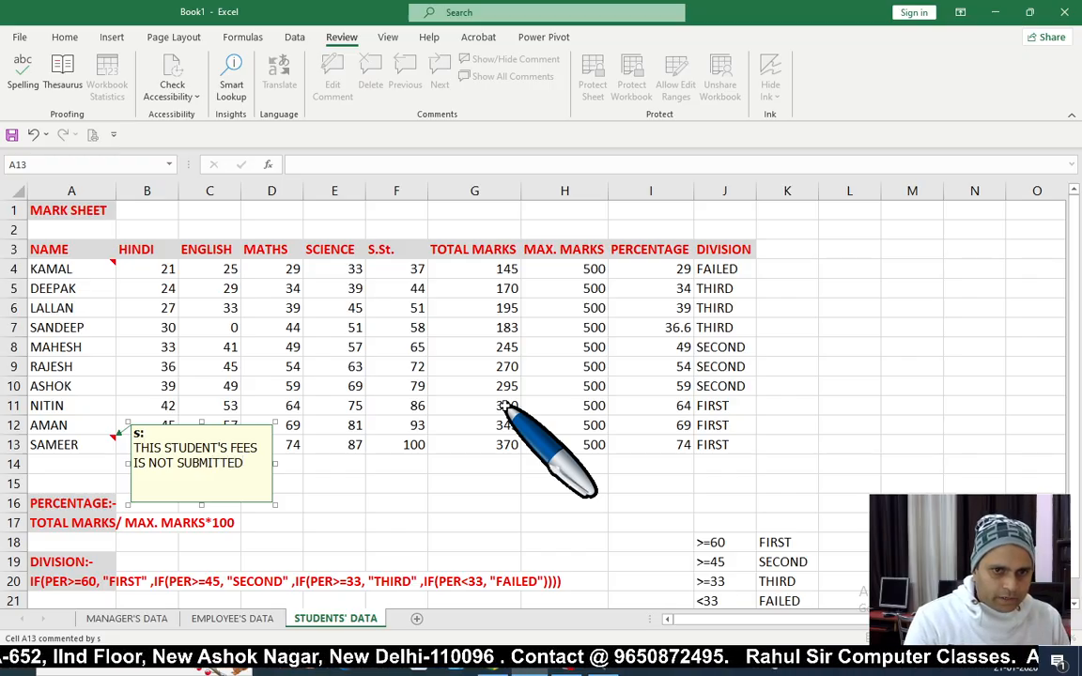
pyautogui.write(' FU')
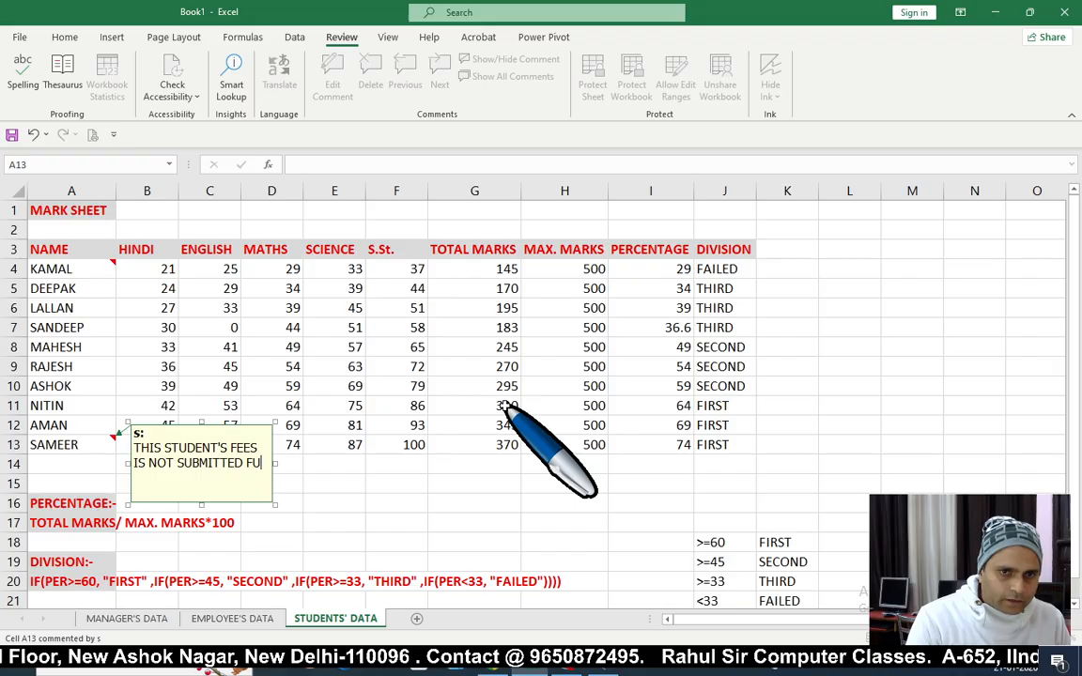
pyautogui.write('LLY.')
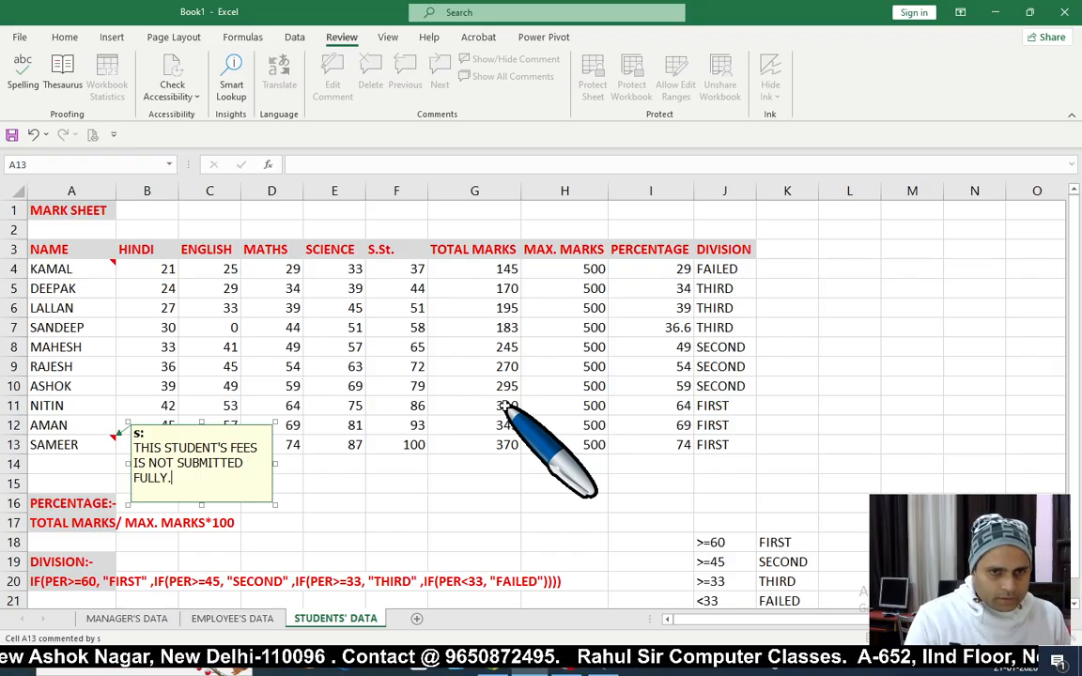
pyautogui.write(' PLS. ')
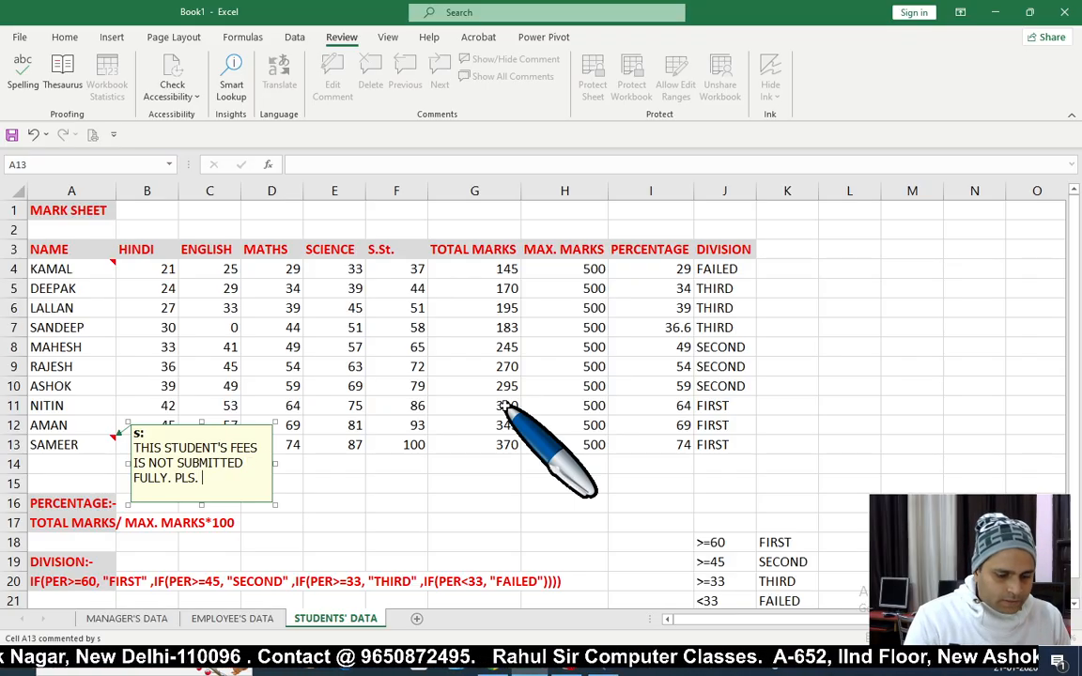
pyautogui.write('MAKE')
pyautogui.press('BackSpace')
pyautogui.press('BackSpace')
pyautogui.press('BackSpace')
pyautogui.press('BackSpace')
pyautogui.write('R')
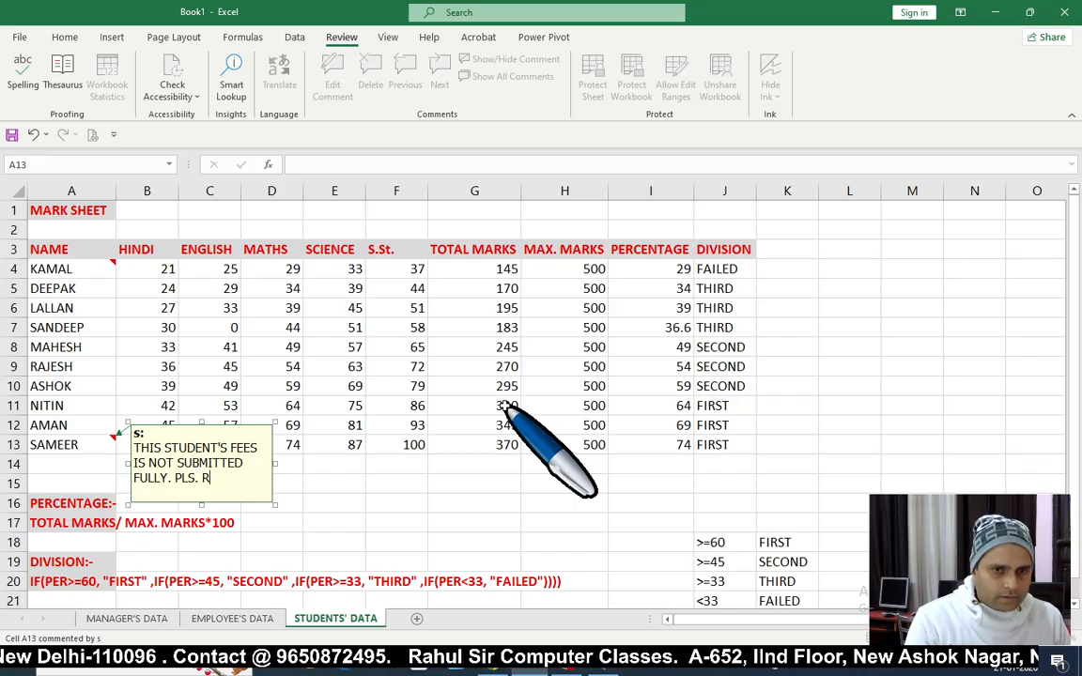
pyautogui.write('EMIND HM')
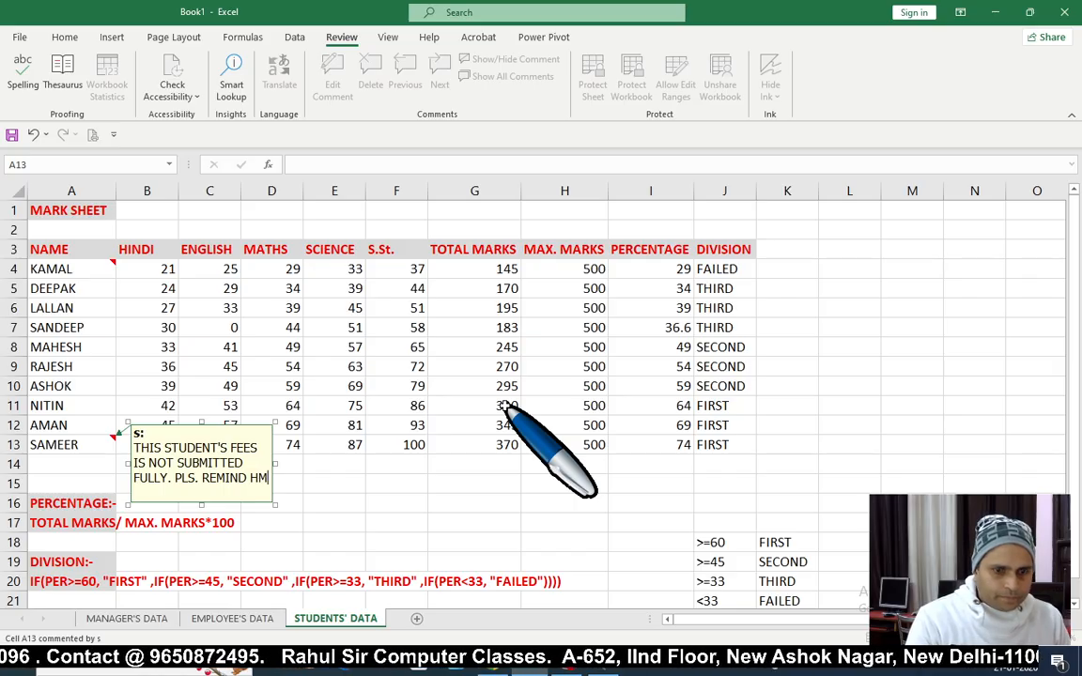
pyautogui.press('BackSpace')
pyautogui.write('IM')
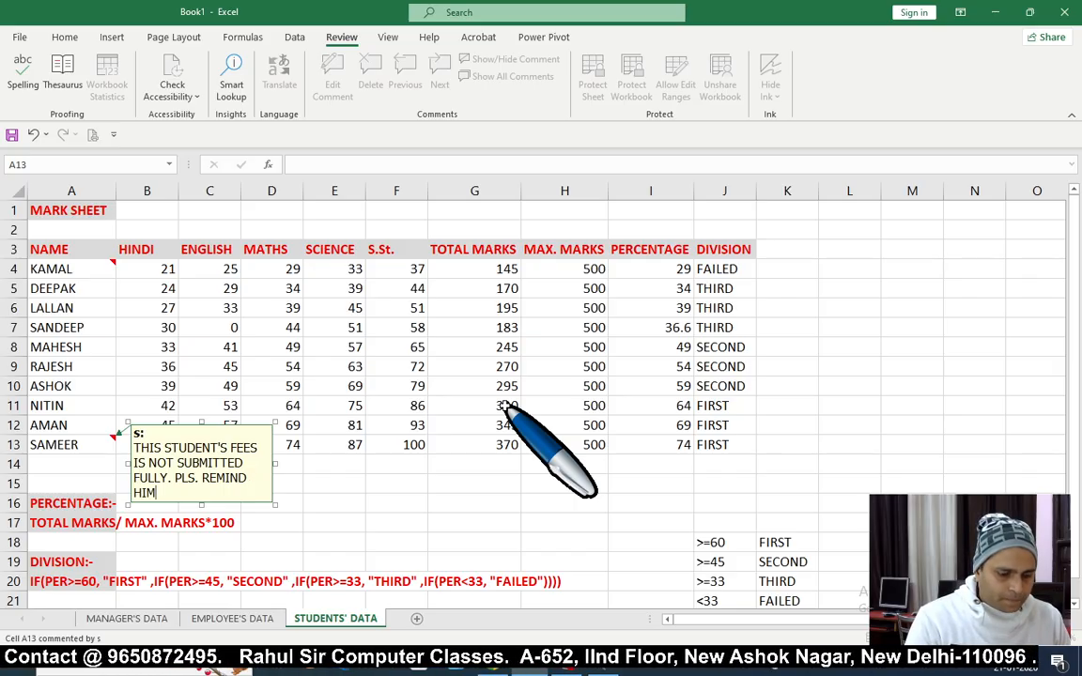
pyautogui.write(' BEFORE SELEX')
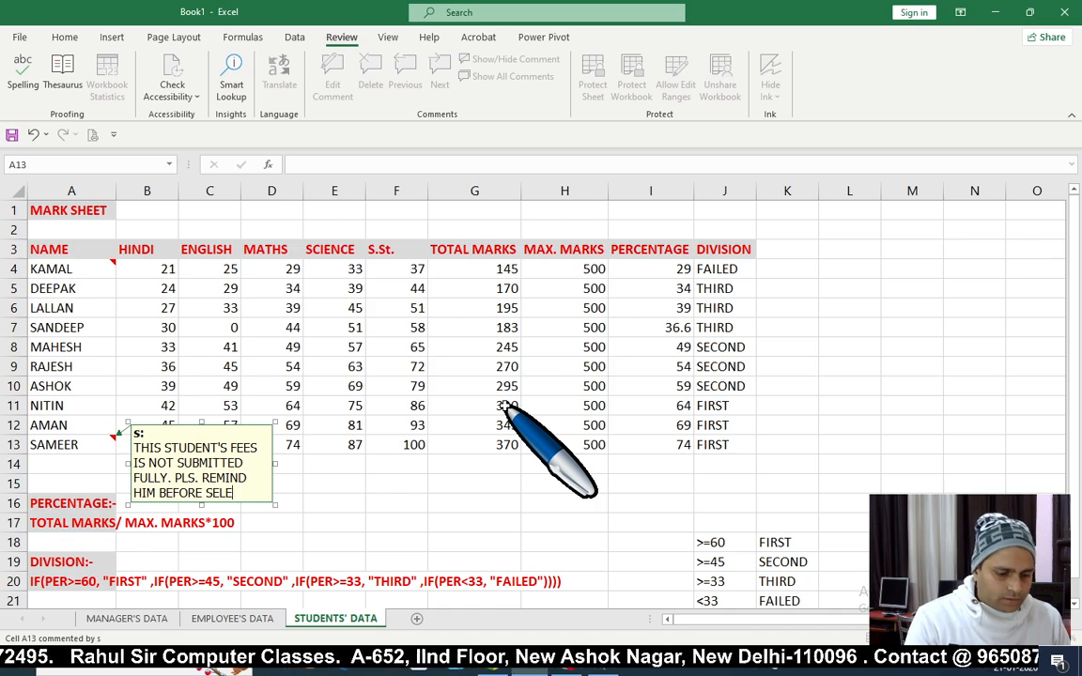
pyautogui.press('BackSpace')
pyautogui.press('BackSpace')
pyautogui.write('MESTER')
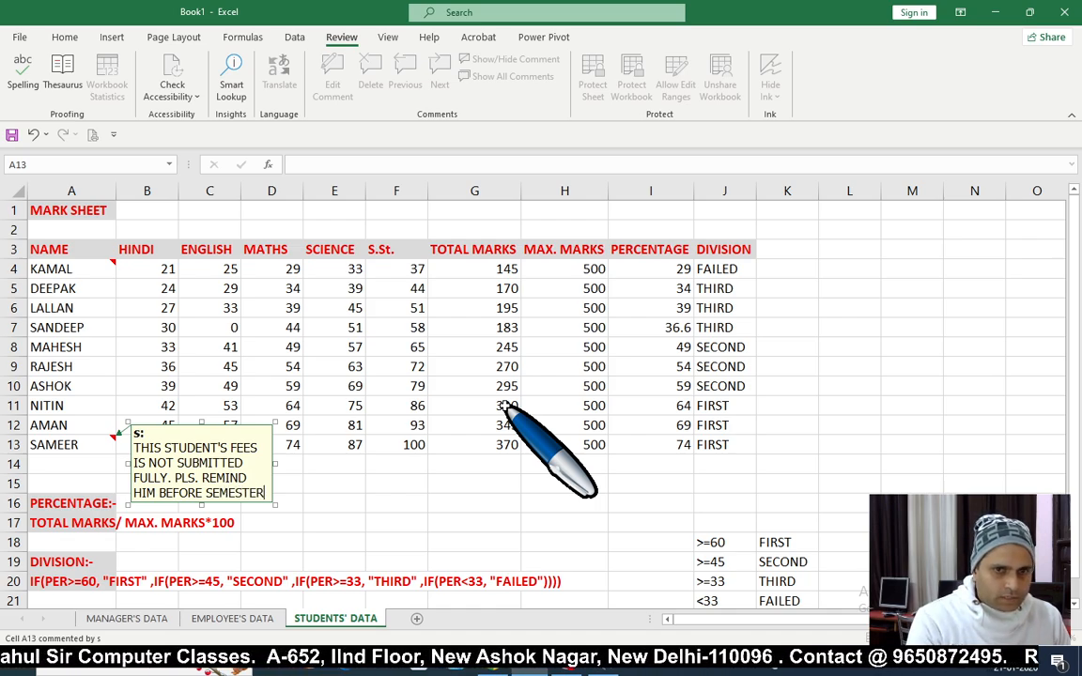
pyautogui.write(' ENDS.')
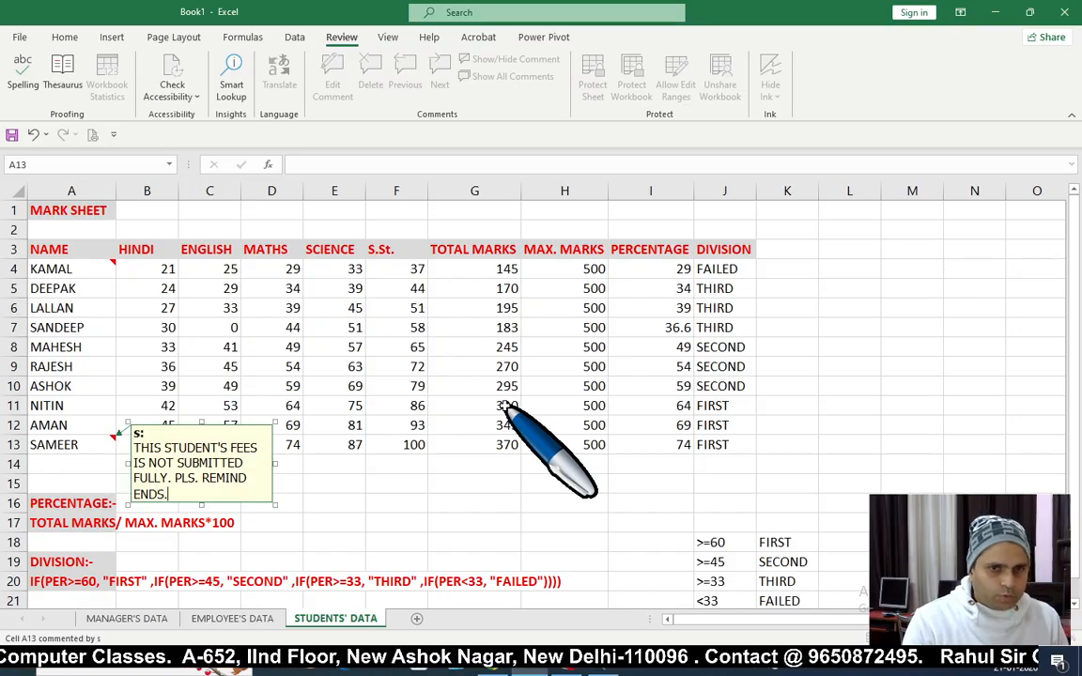
pyautogui.click(650, 464)
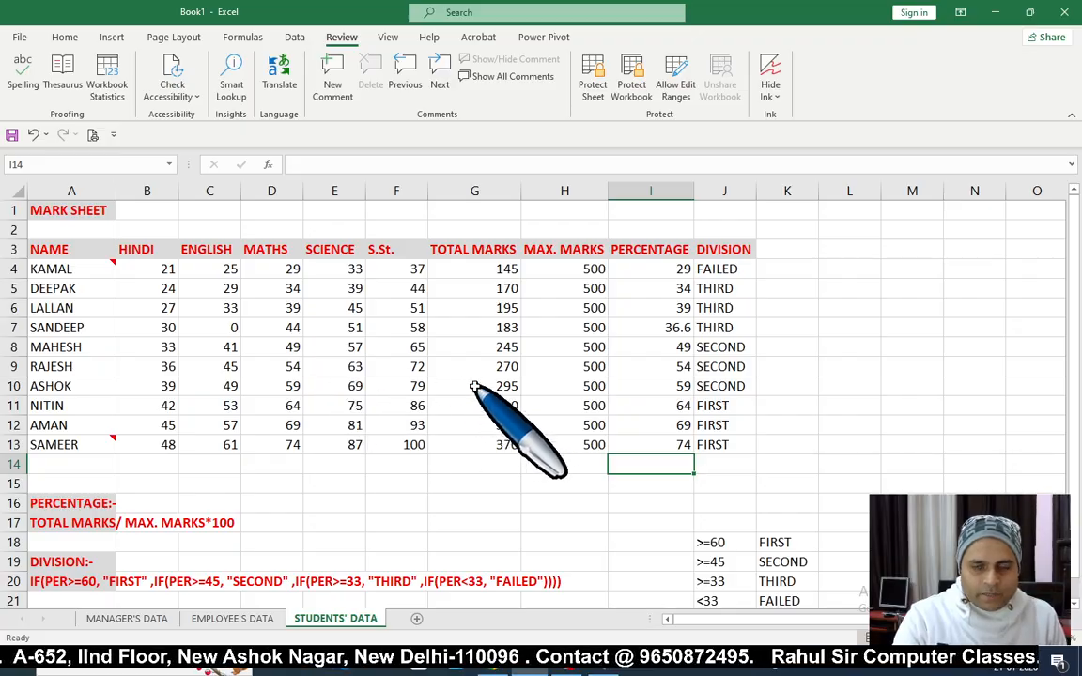
pyautogui.click(152, 348)
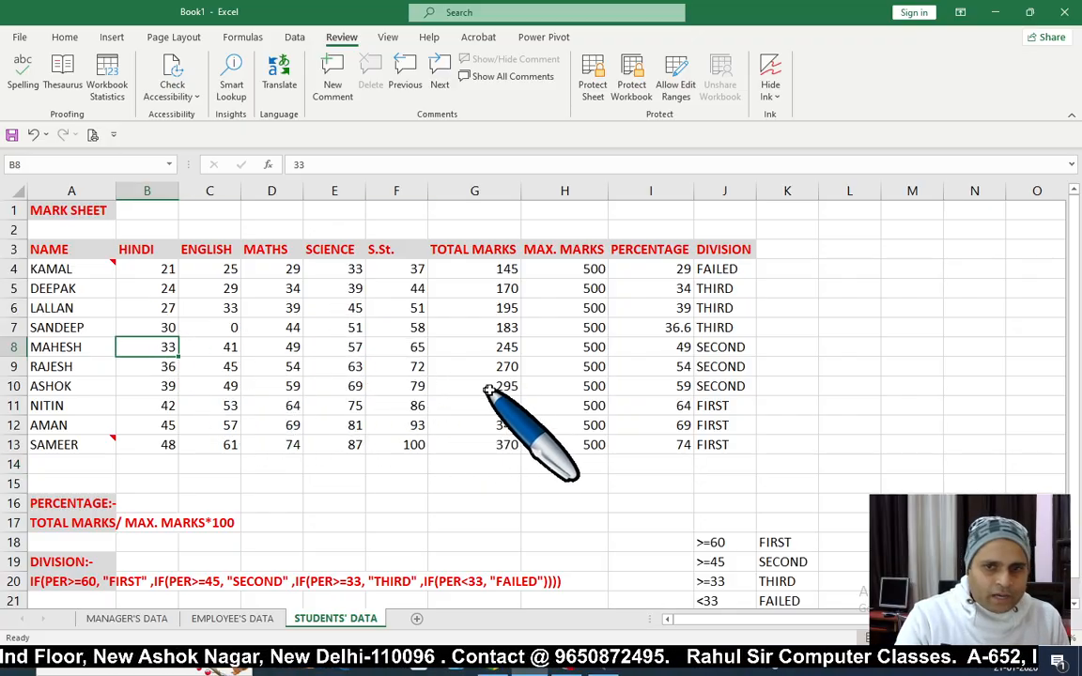
pyautogui.click(377, 402)
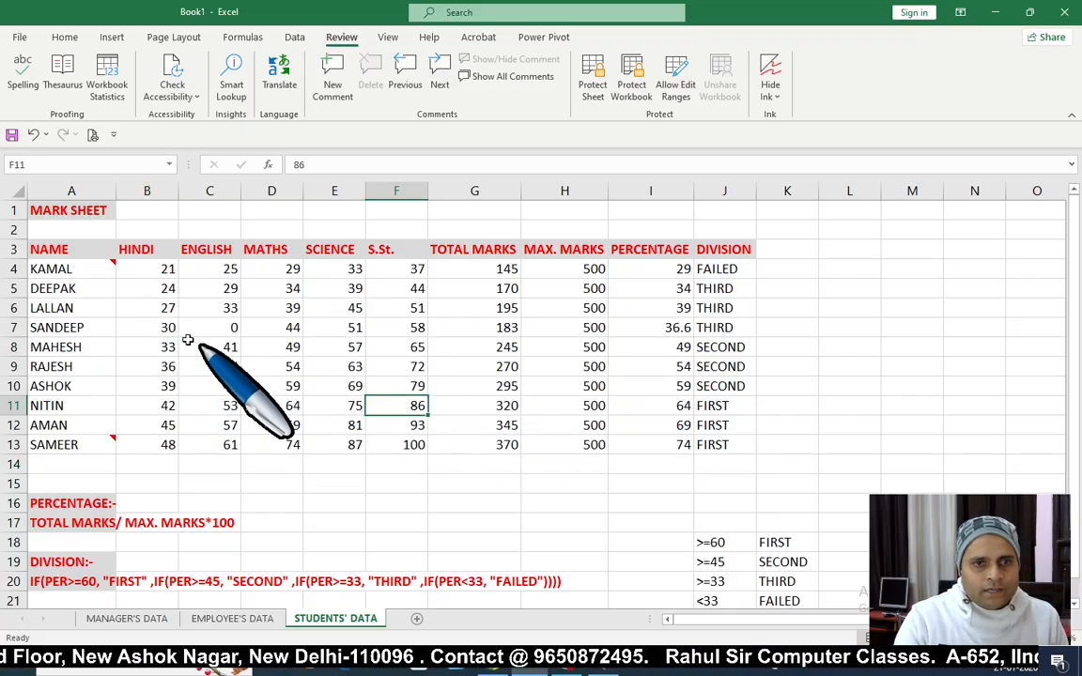
pyautogui.click(505, 77)
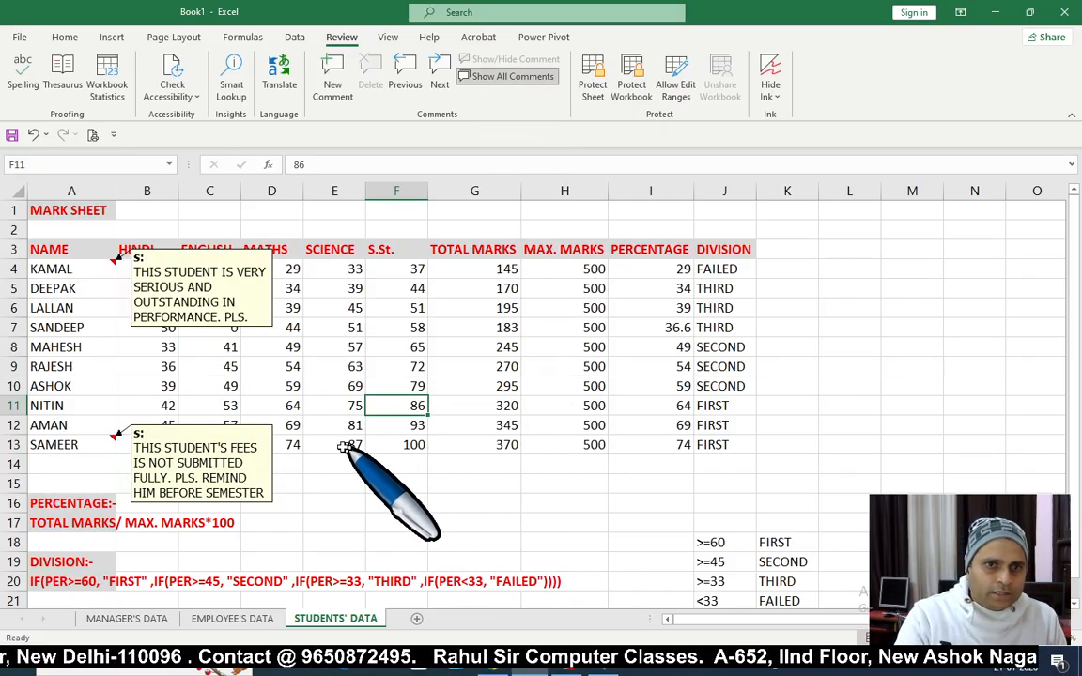
pyautogui.click(504, 77)
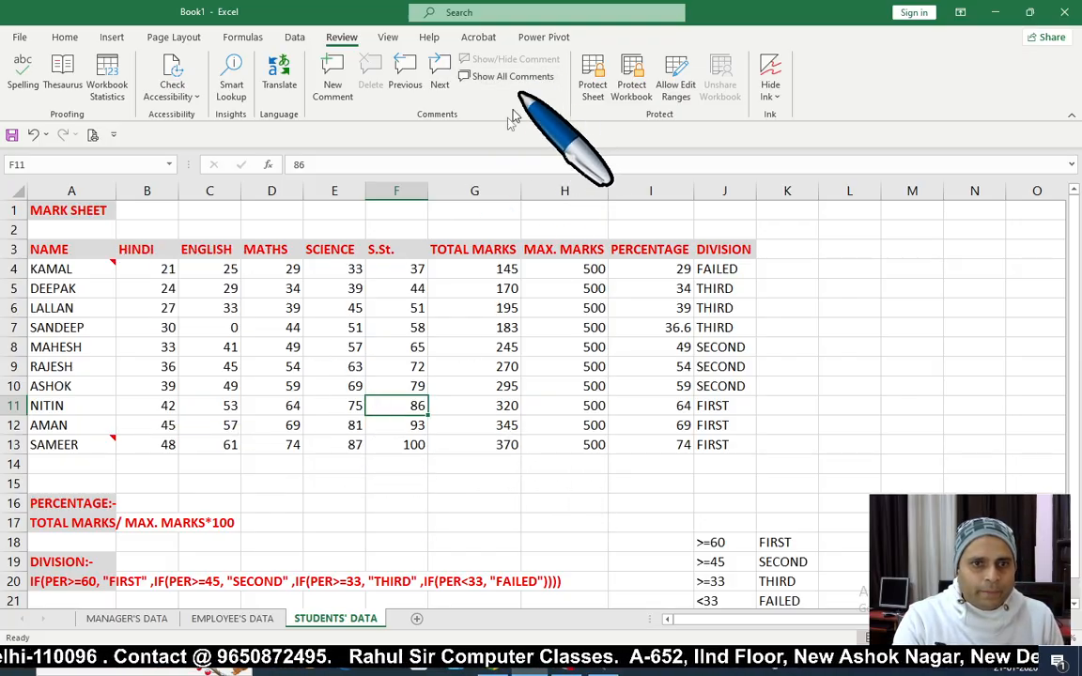
# Step: Flip through the EMPLOYEE'S, STUDENTS' and MANAGER'S DATA sheets, ending on MANAGER'S DATA
pyautogui.click(235, 618)
pyautogui.click(155, 626)
pyautogui.click(270, 406)
pyautogui.hotkey('ctrl', 'Home')
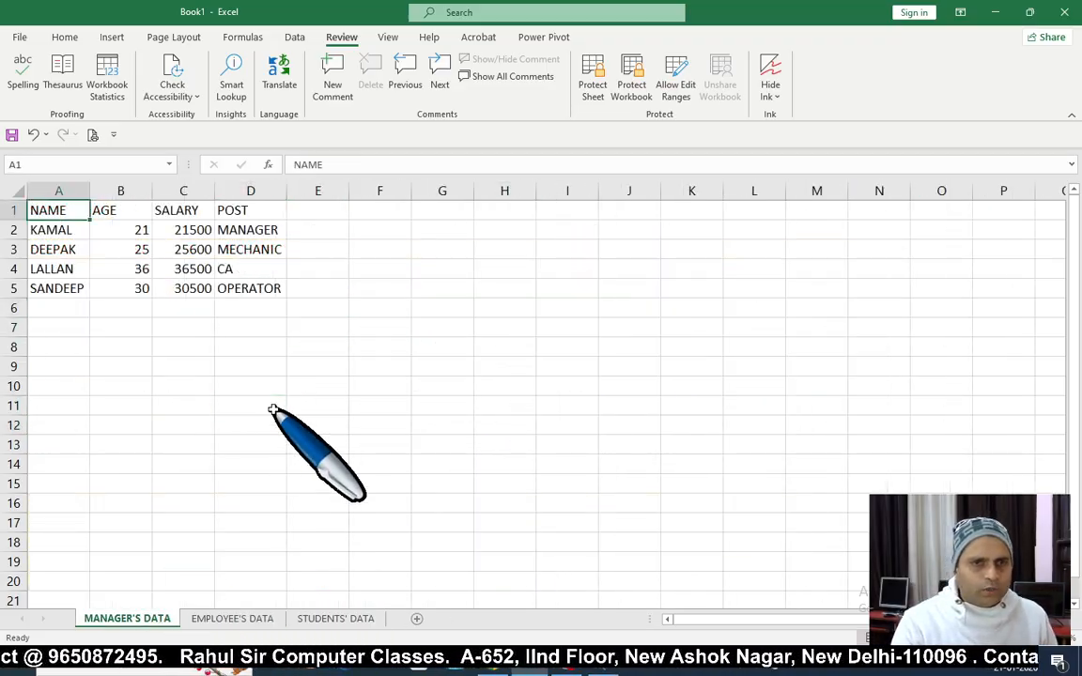
pyautogui.click(229, 619)
pyautogui.click(331, 619)
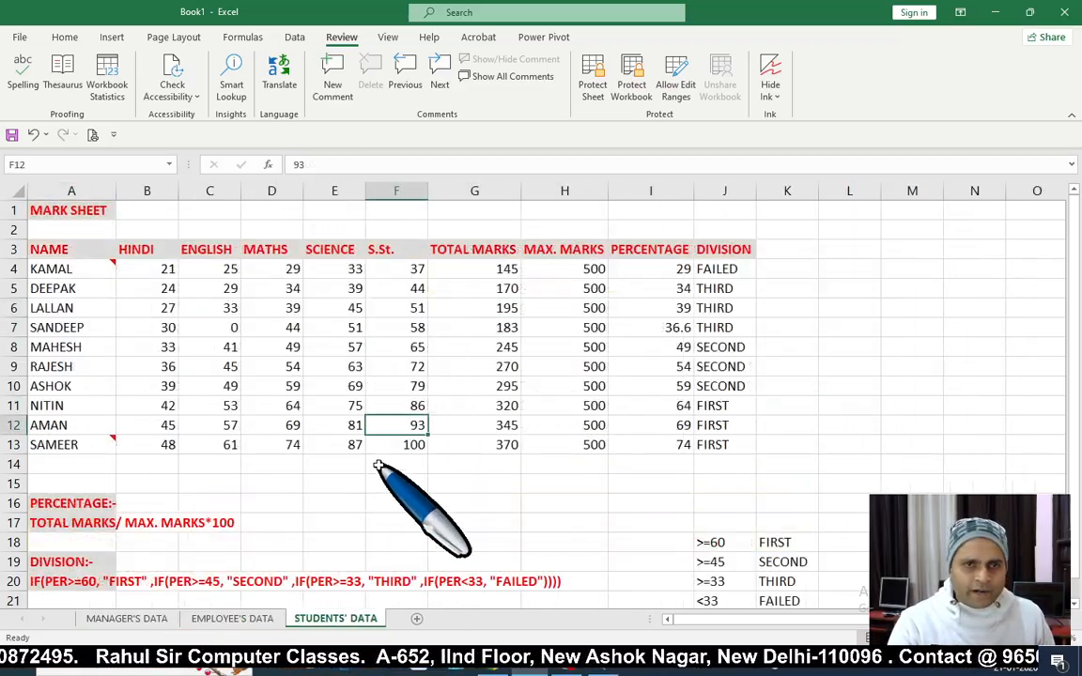
pyautogui.click(379, 465)
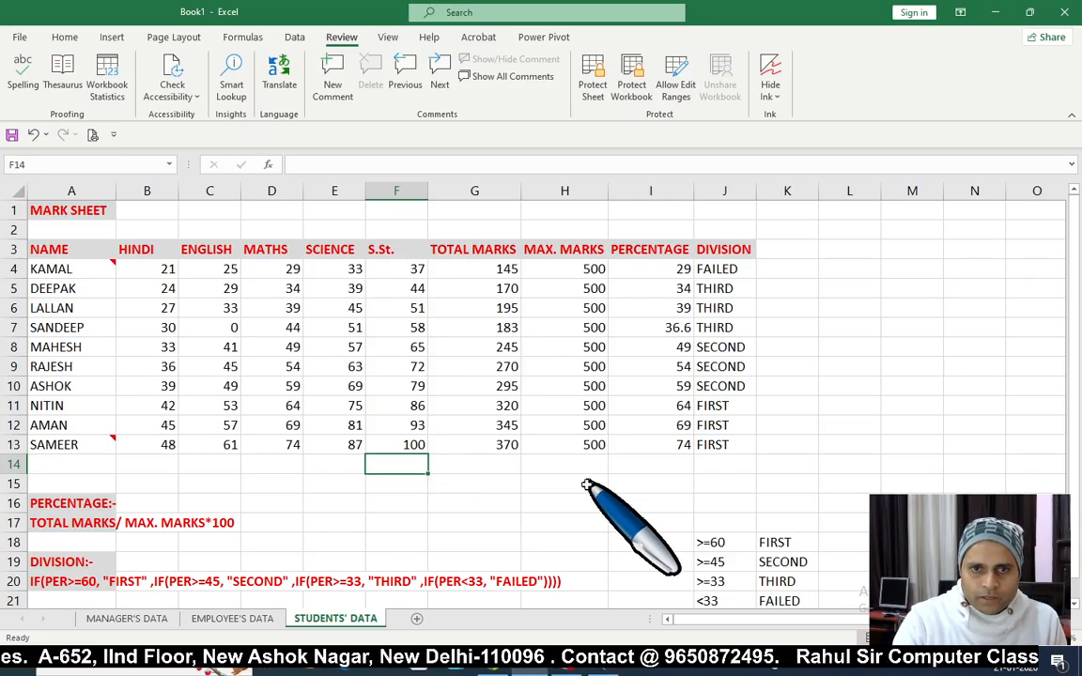
pyautogui.click(548, 468)
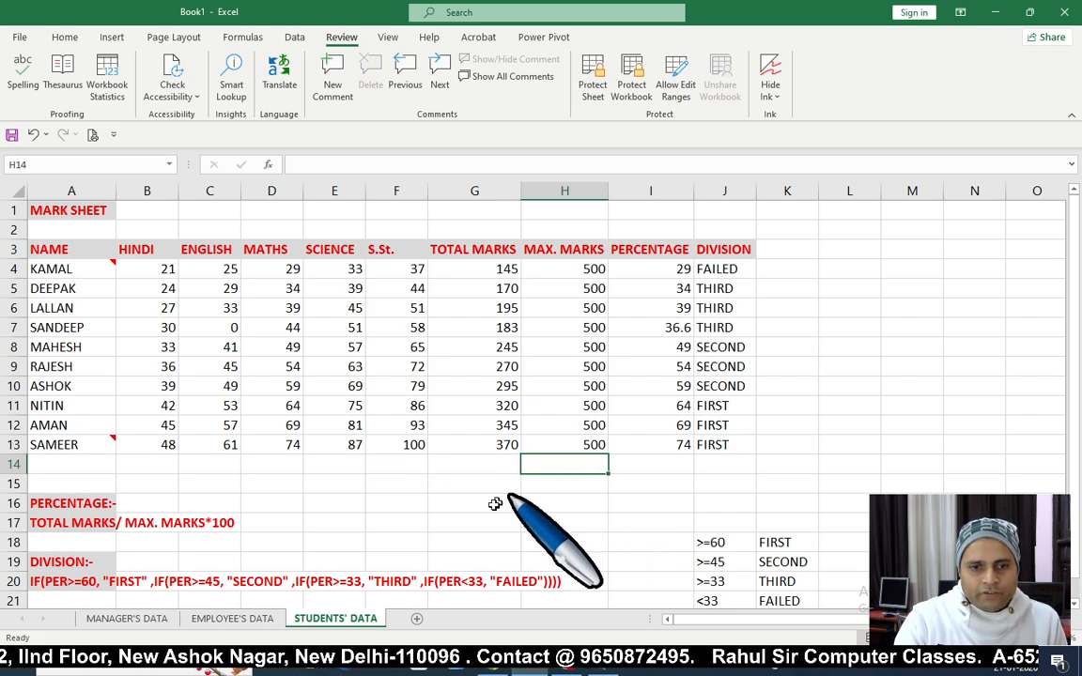
pyautogui.click(132, 621)
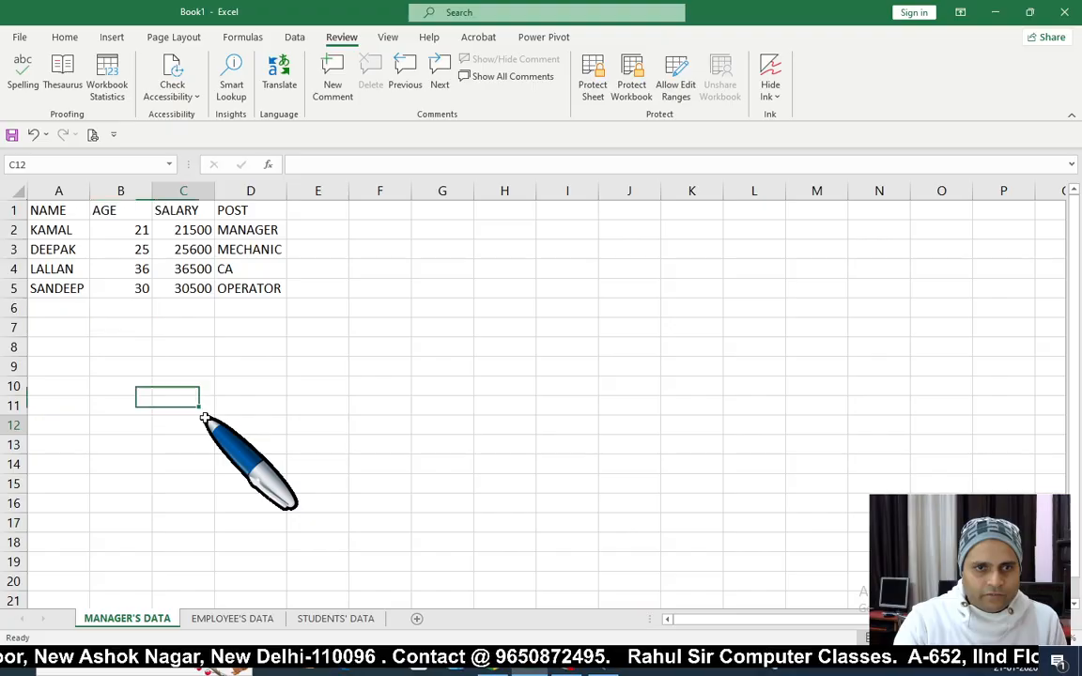
# Step: Select the manager table and the empty range A7:D13 below it, ending on cell B7
pyautogui.moveTo(66, 208); pyautogui.dragTo(235, 291)
pyautogui.click(183, 346)
pyautogui.click(57, 344)
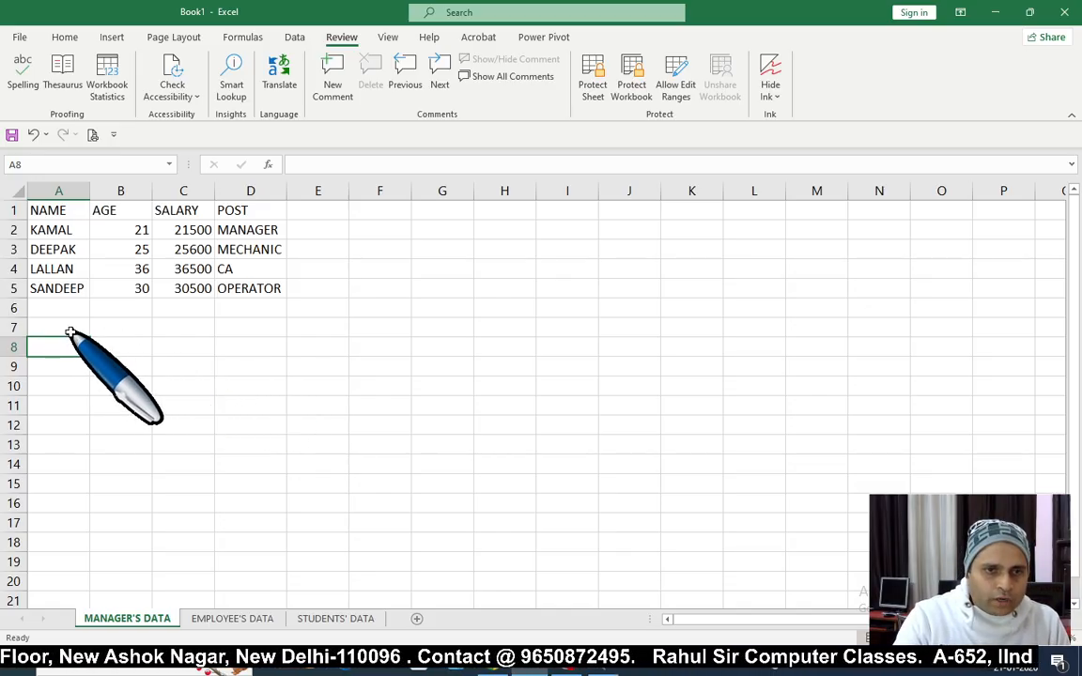
pyautogui.moveTo(67, 333); pyautogui.dragTo(250, 483)
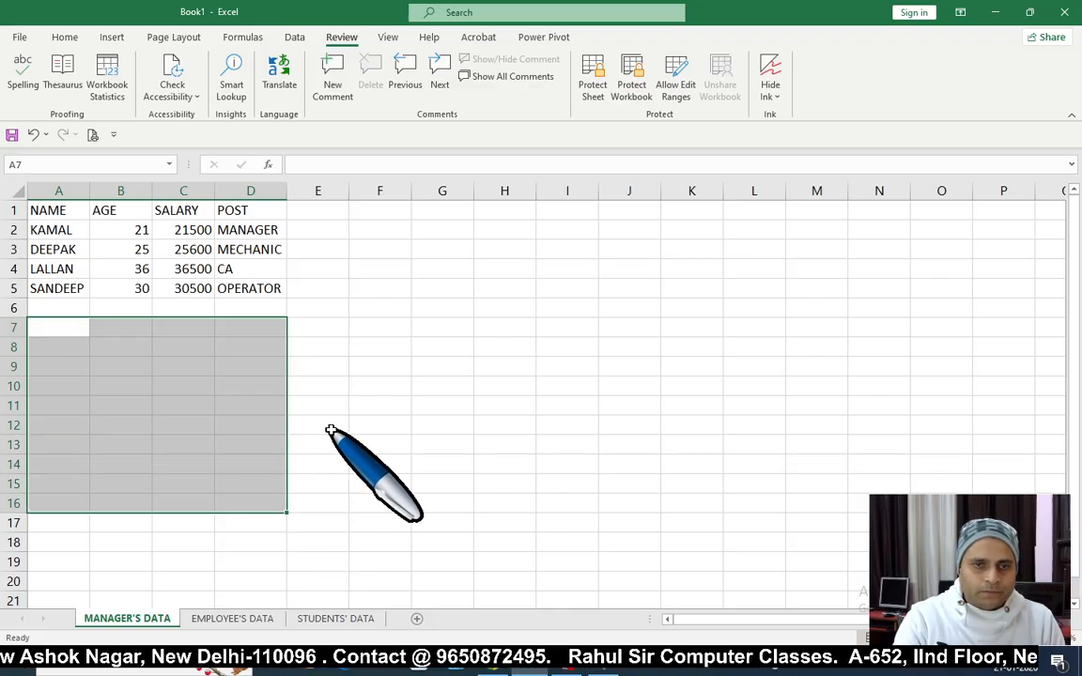
pyautogui.click(329, 424)
pyautogui.click(126, 367)
pyautogui.moveTo(53, 331); pyautogui.dragTo(240, 442)
pyautogui.click(183, 444)
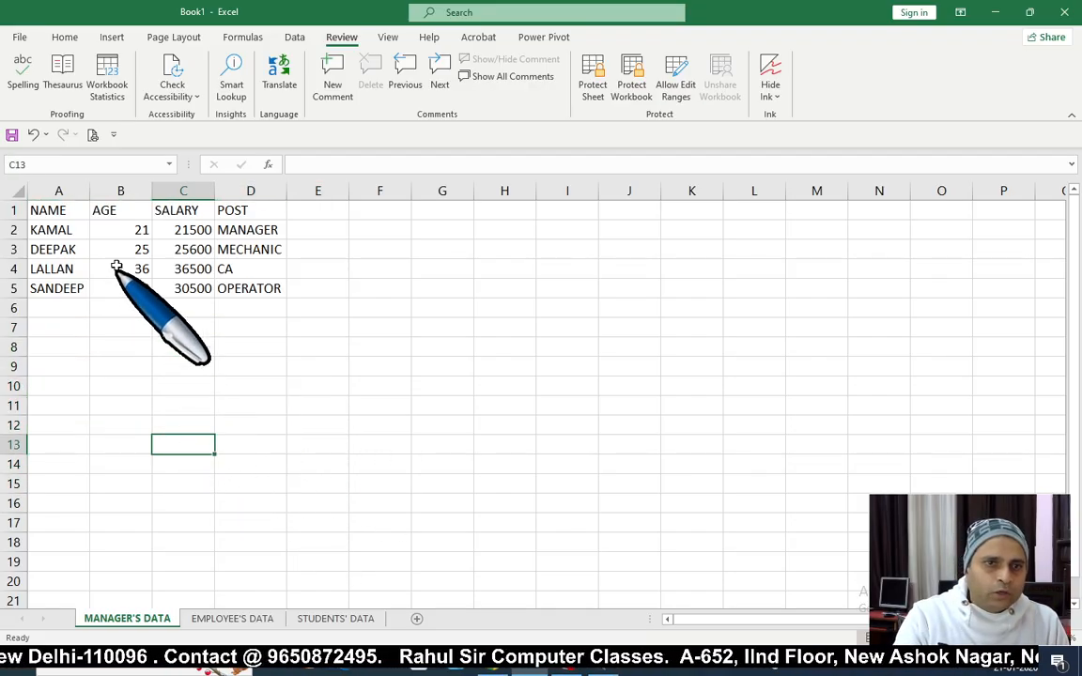
pyautogui.moveTo(55, 212); pyautogui.dragTo(267, 299)
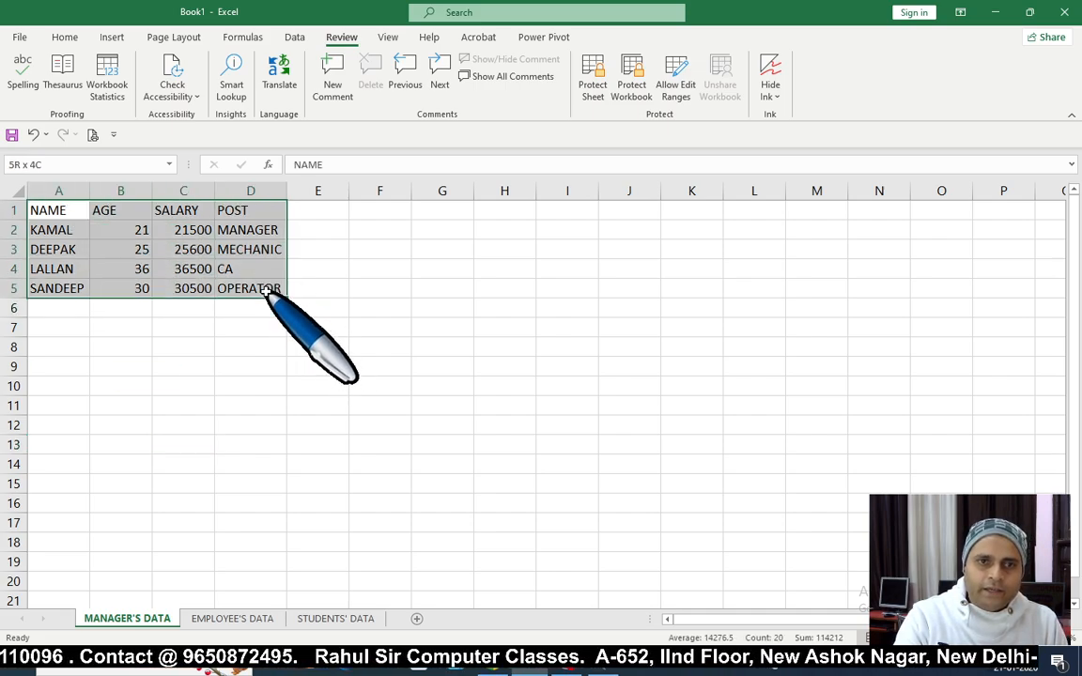
pyautogui.click(250, 347)
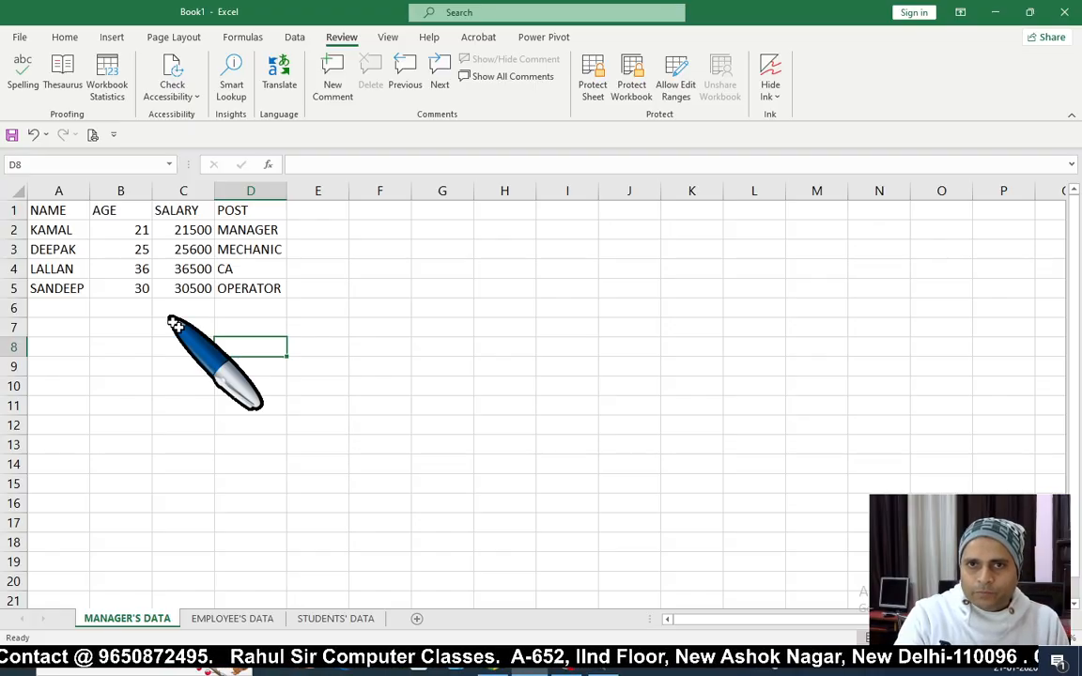
pyautogui.click(120, 327)
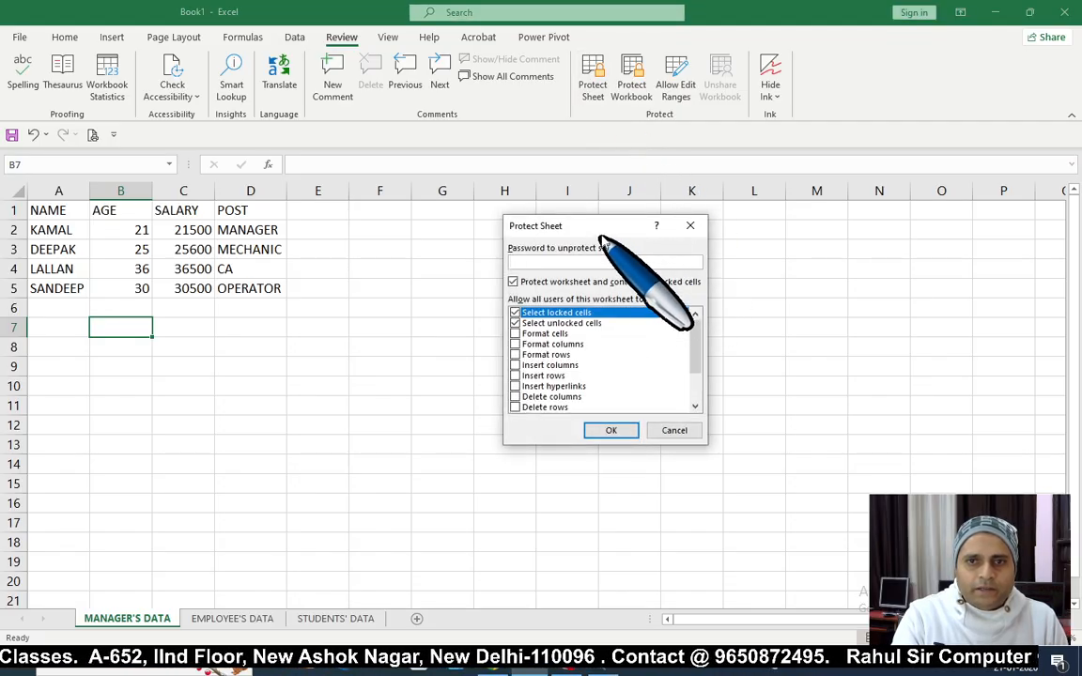
# Step: Protect the MANAGER'S DATA sheet with a password and confirm it
pyautogui.moveTo(599, 231); pyautogui.dragTo(544, 299)
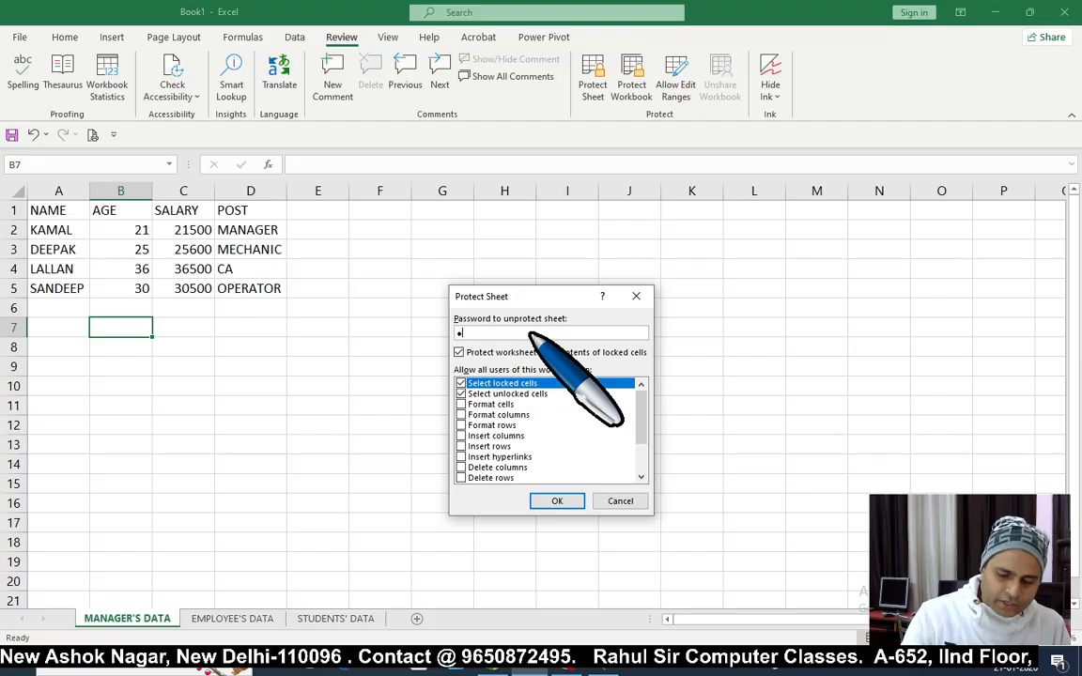
pyautogui.click(560, 502)
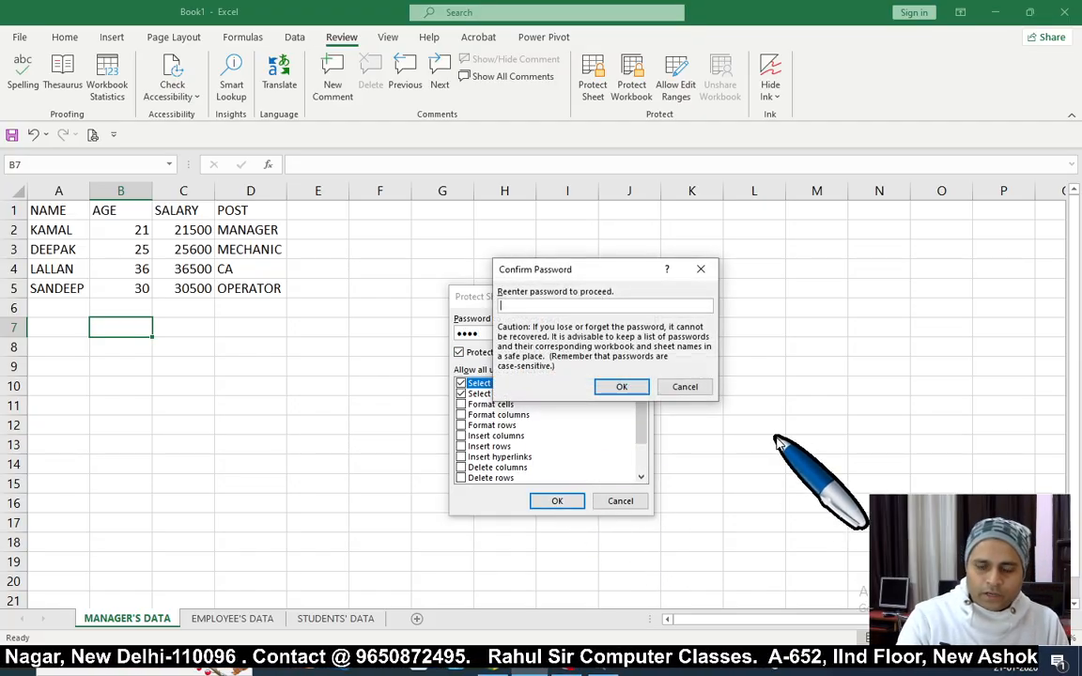
pyautogui.click(624, 387)
# Step: Test the protection by typing into G8 and the table, dismissing each warning
pyautogui.click(423, 346)
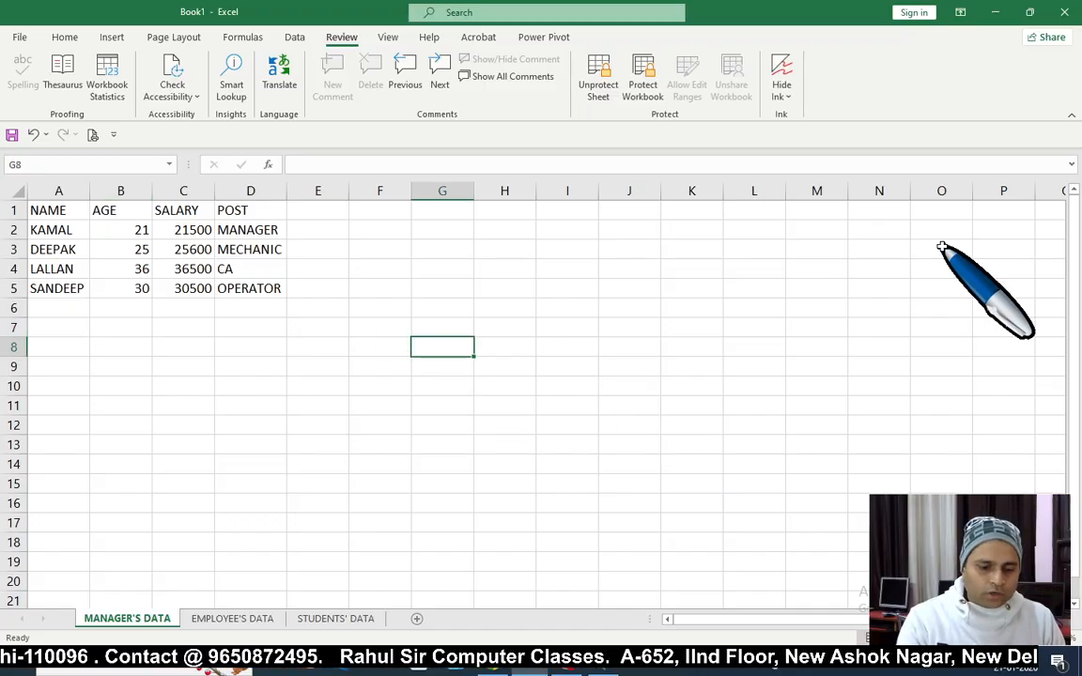
pyautogui.press('a')
pyautogui.press('Return')
pyautogui.press('a')
pyautogui.press('Return')
pyautogui.press('a')
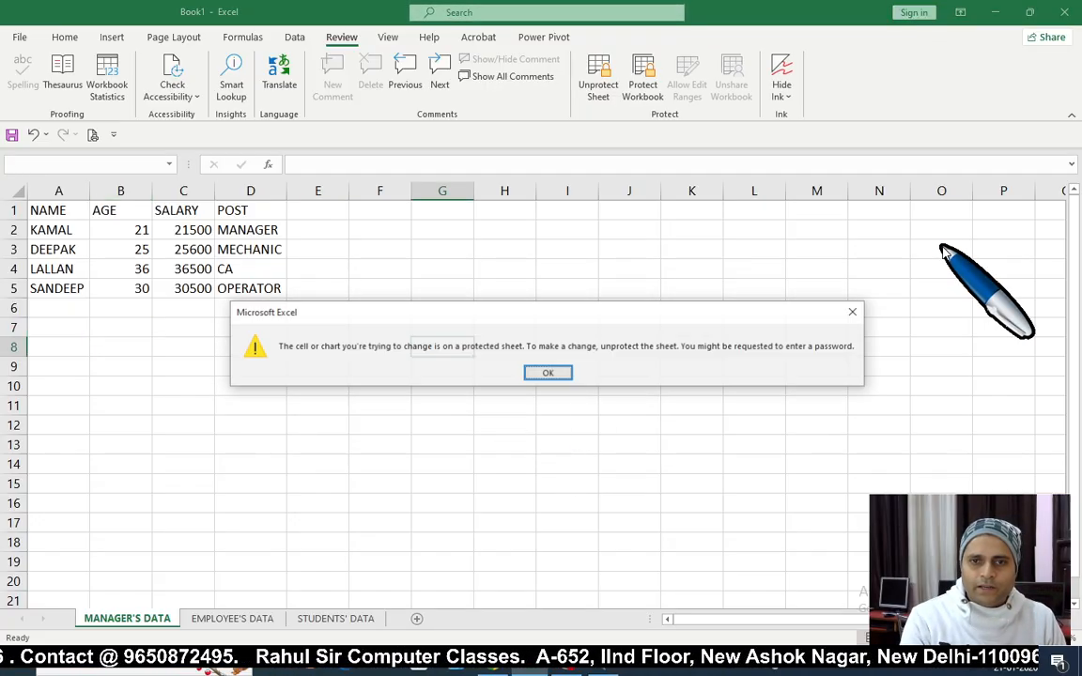
pyautogui.press('Return')
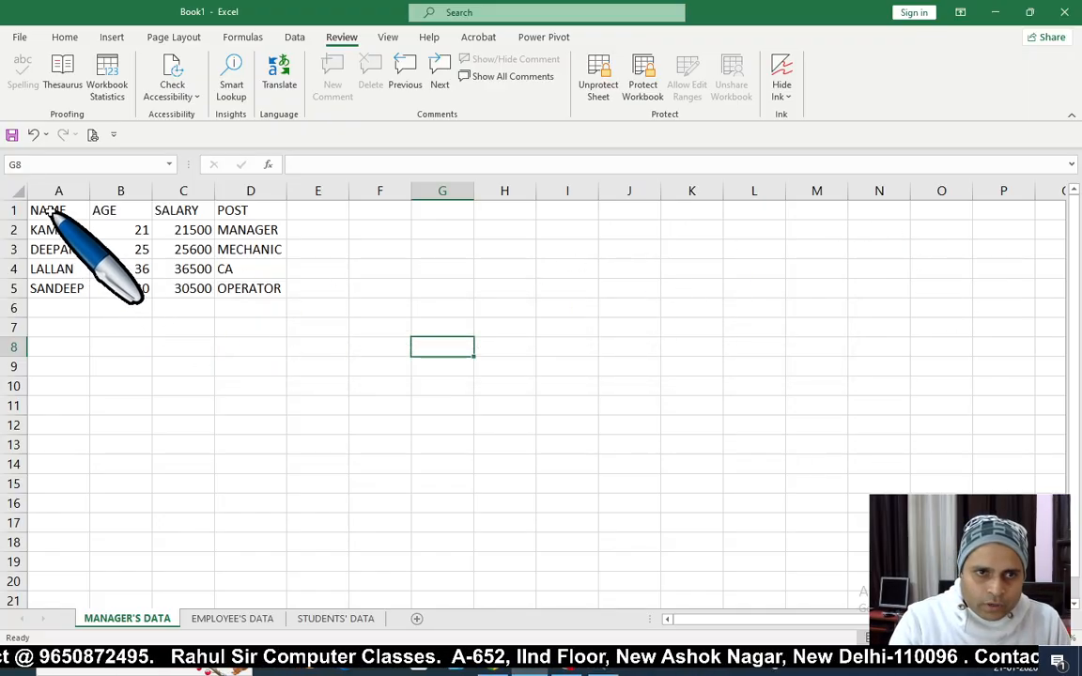
pyautogui.moveTo(37, 209); pyautogui.dragTo(275, 293)
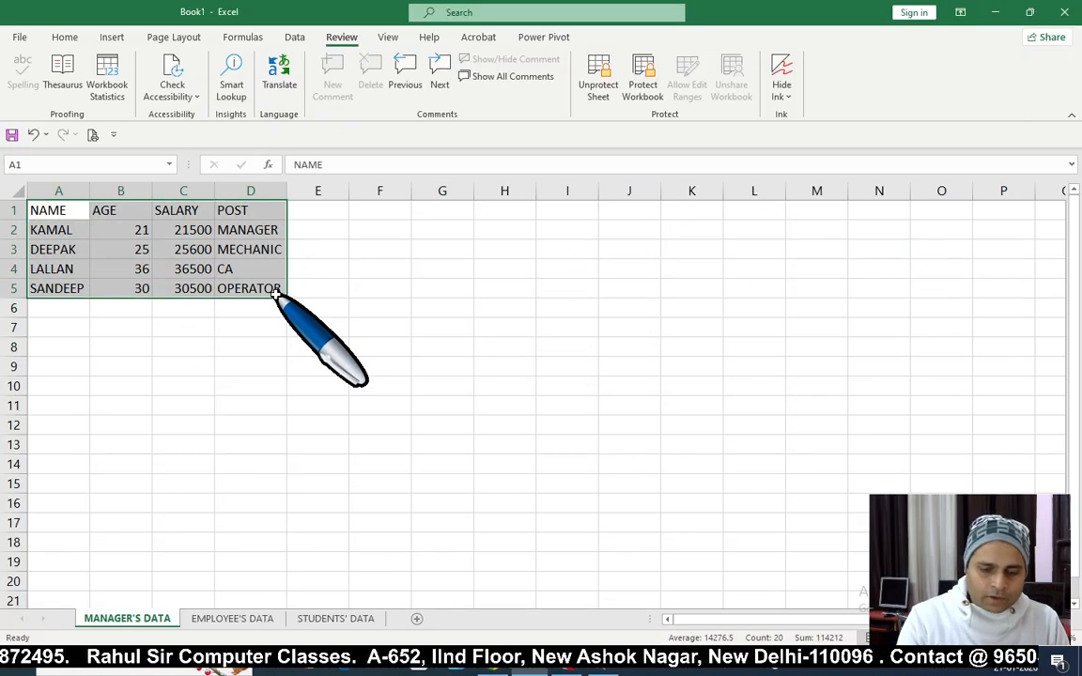
pyautogui.press('a')
pyautogui.click(554, 374)
# Step: Select empty ranges such as A8:D15 and A7:D10, ending on cell D7
pyautogui.click(427, 322)
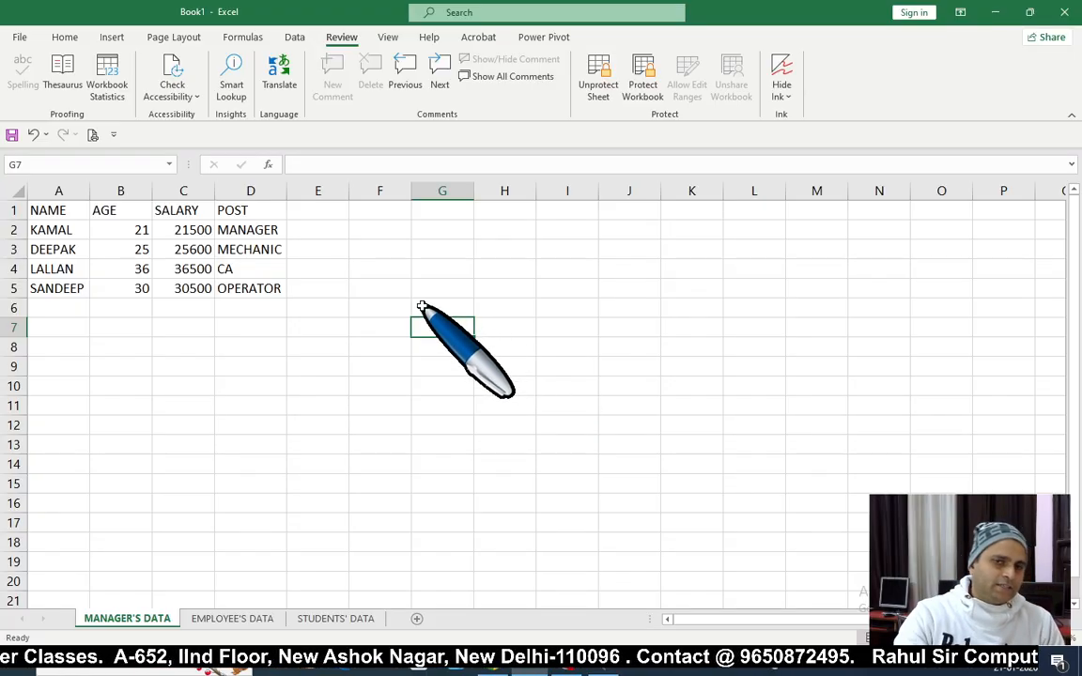
pyautogui.moveTo(140, 350); pyautogui.dragTo(439, 475)
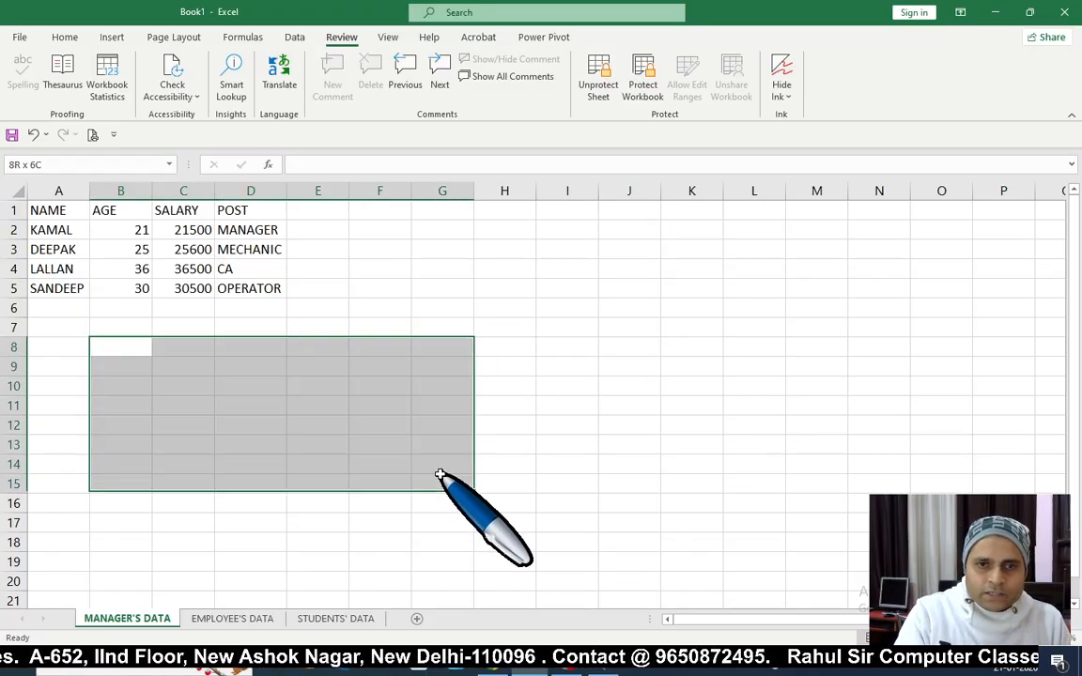
pyautogui.moveTo(59, 347); pyautogui.dragTo(240, 489)
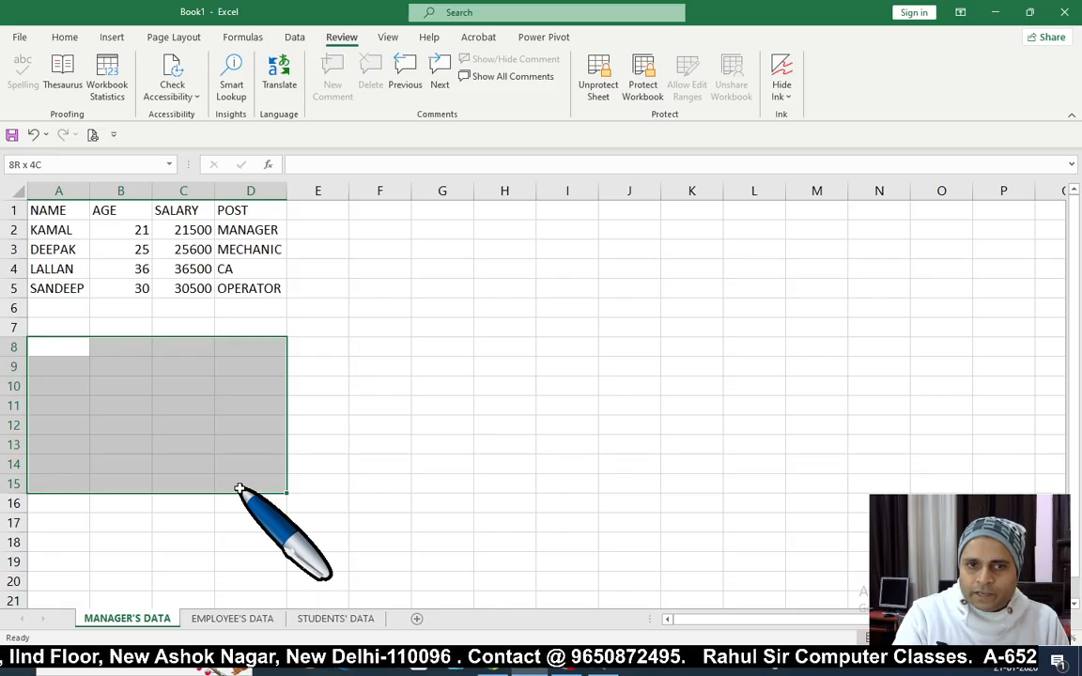
pyautogui.click(310, 424)
pyautogui.moveTo(52, 348); pyautogui.dragTo(247, 410)
pyautogui.click(313, 425)
pyautogui.moveTo(58, 328); pyautogui.dragTo(338, 489)
pyautogui.click(261, 324)
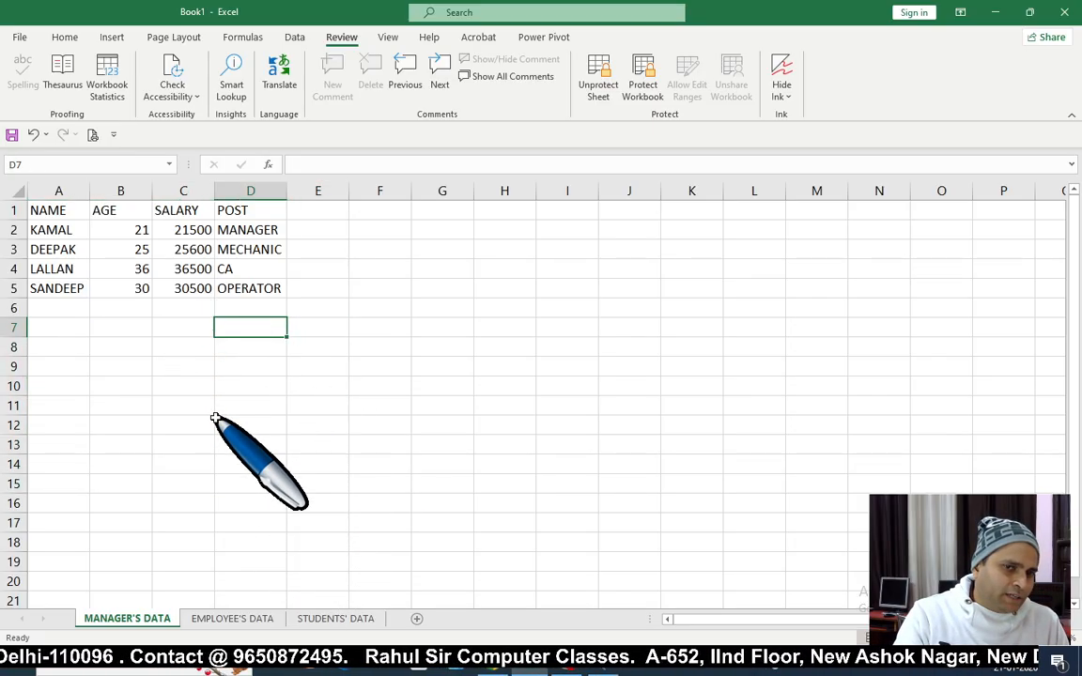
pyautogui.rightClick(130, 624)
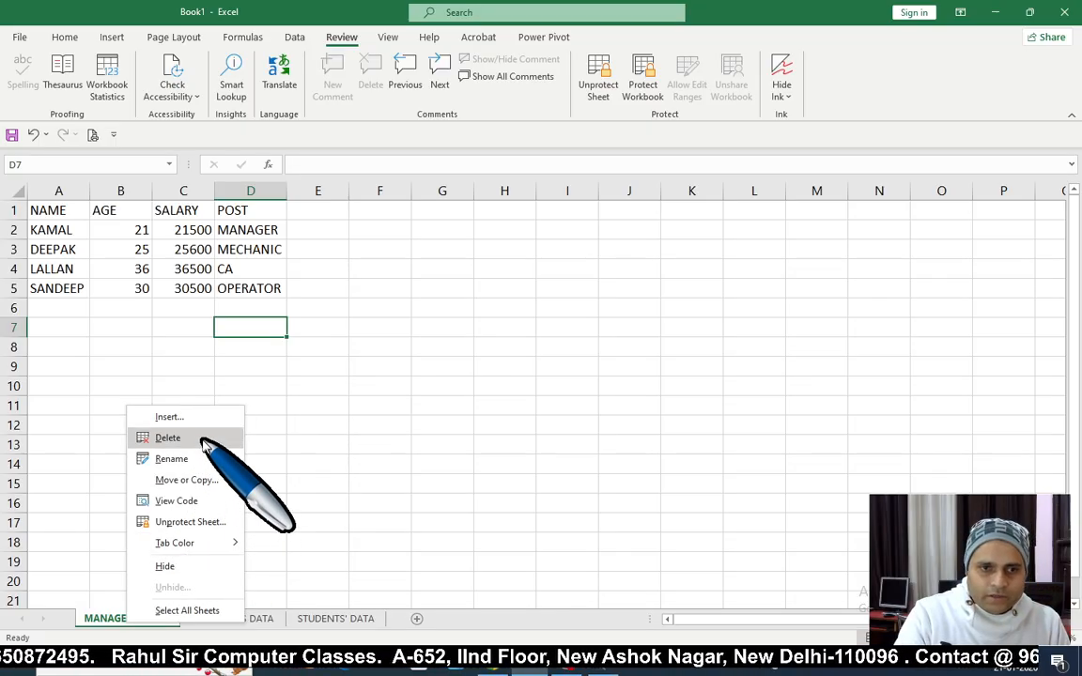
pyautogui.click(496, 394)
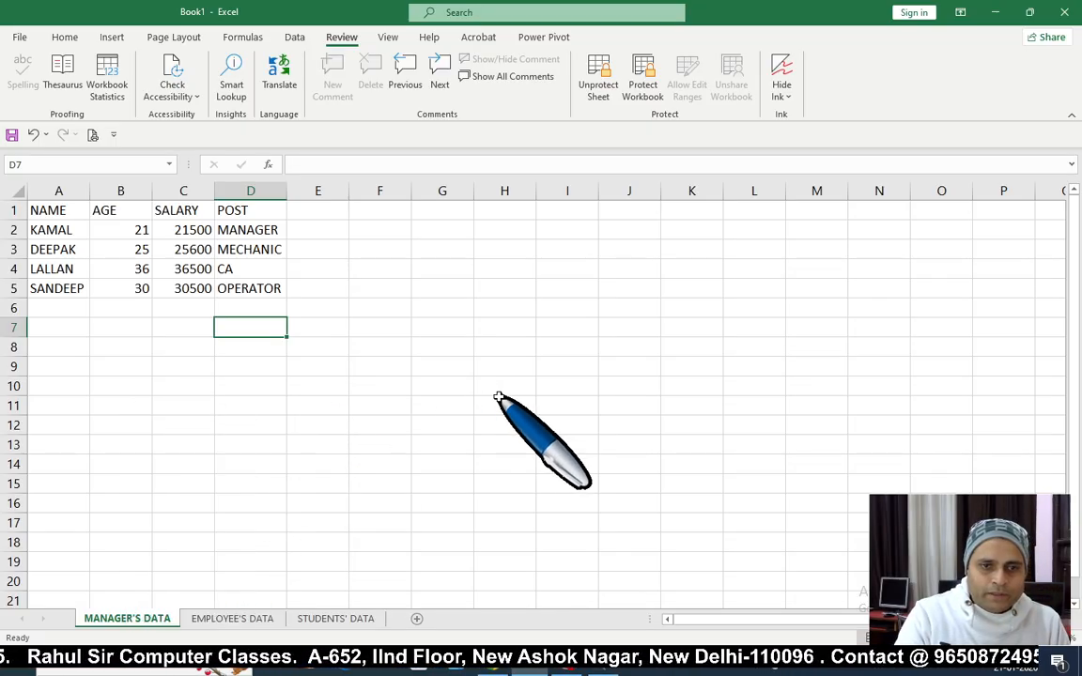
pyautogui.rightClick(147, 625)
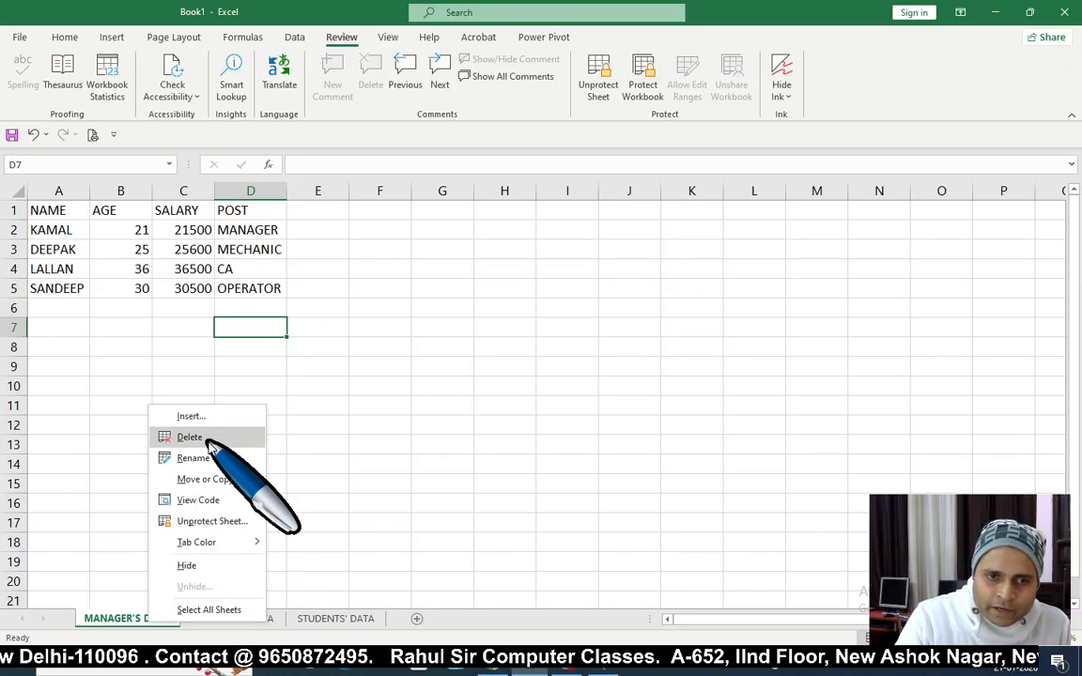
pyautogui.click(563, 439)
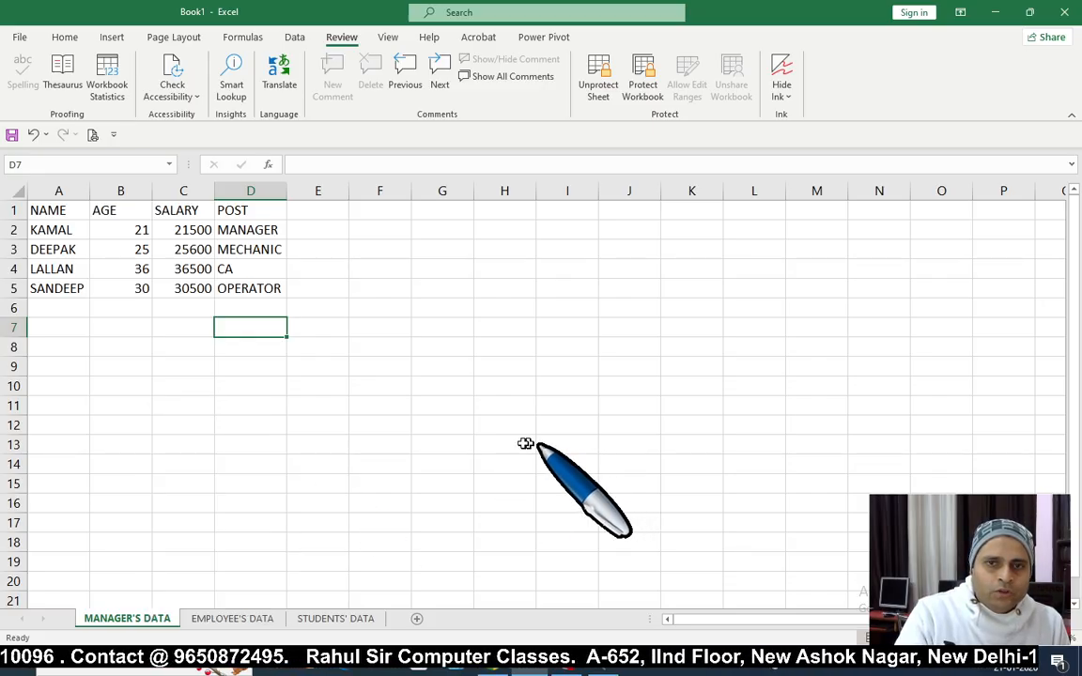
pyautogui.click(439, 406)
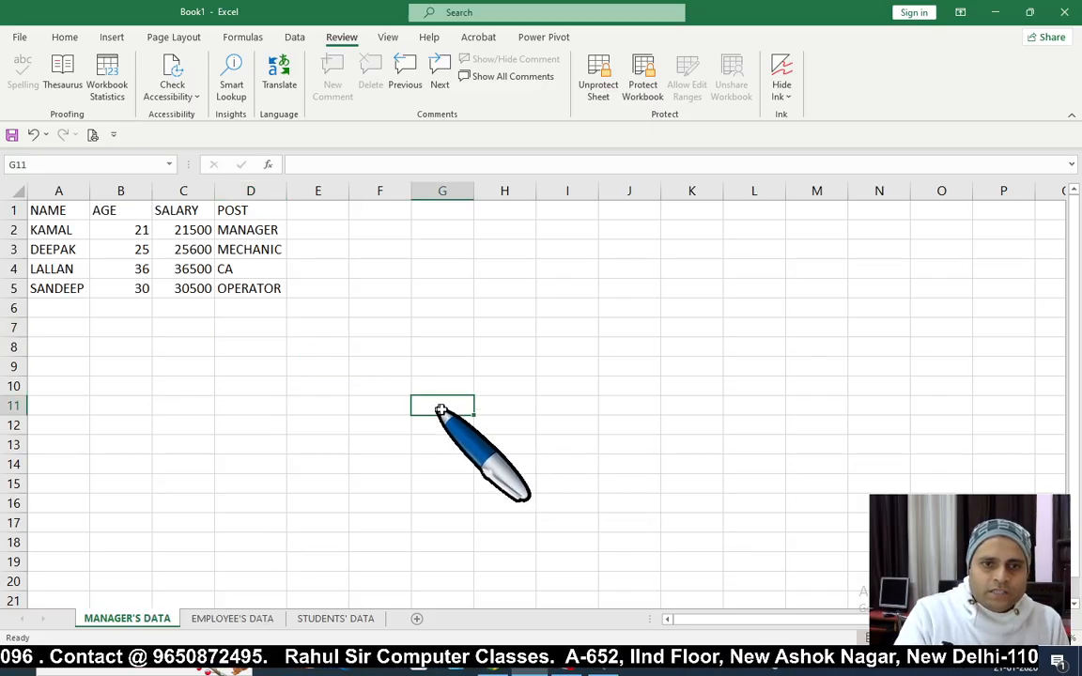
# Step: Protect the workbook structure with a password and confirm it
pyautogui.click(641, 90)
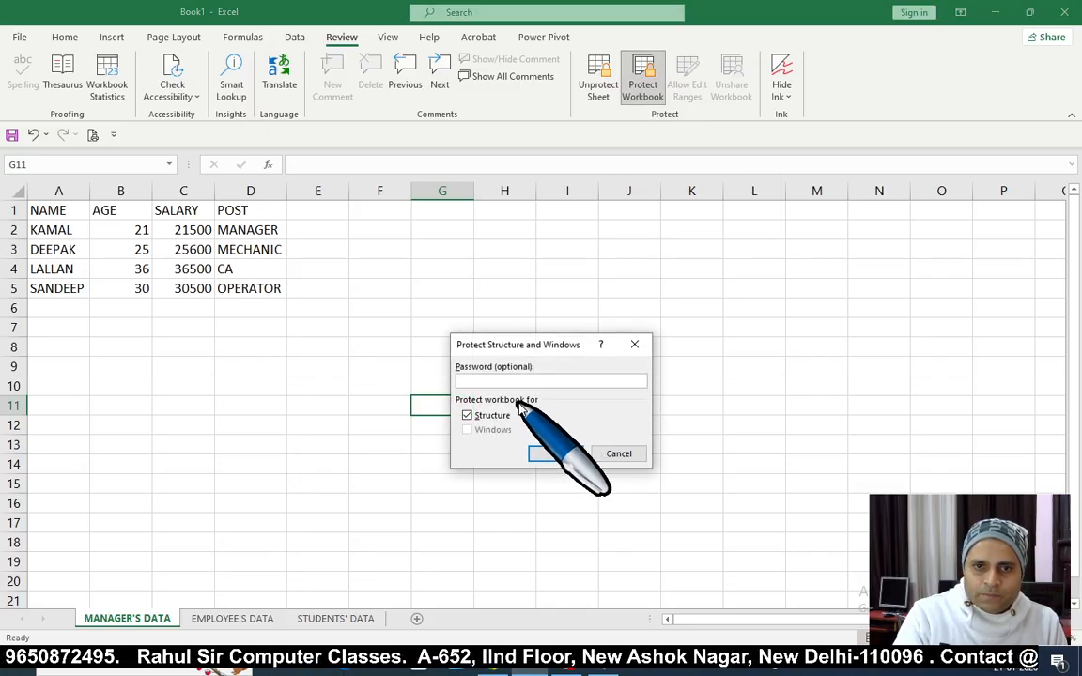
pyautogui.click(555, 453)
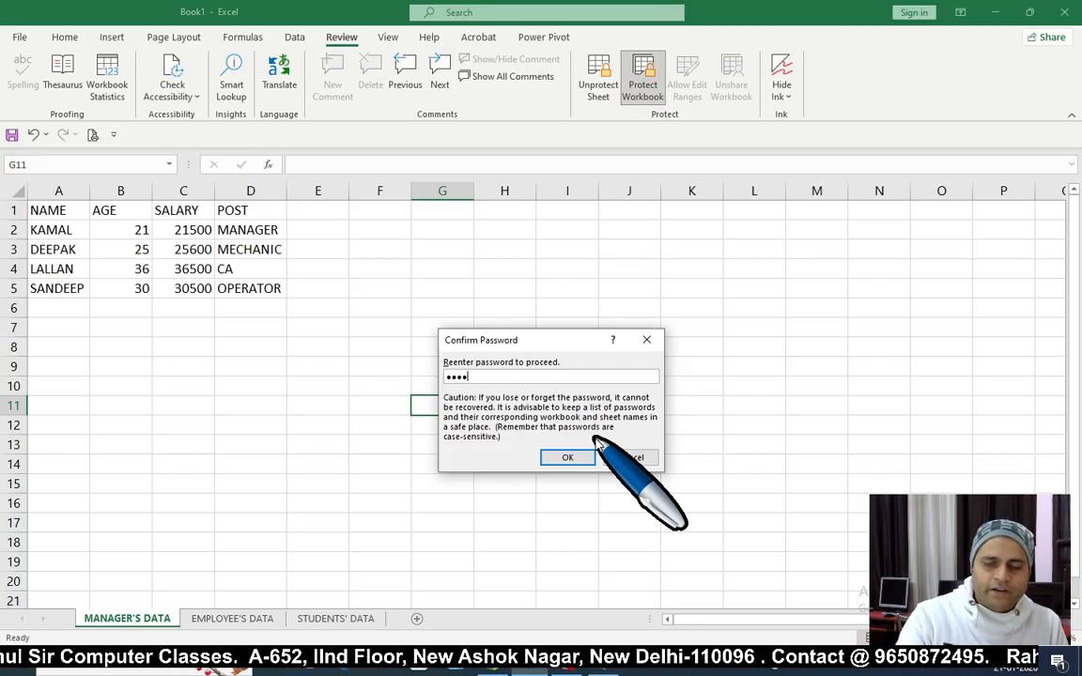
pyautogui.click(556, 455)
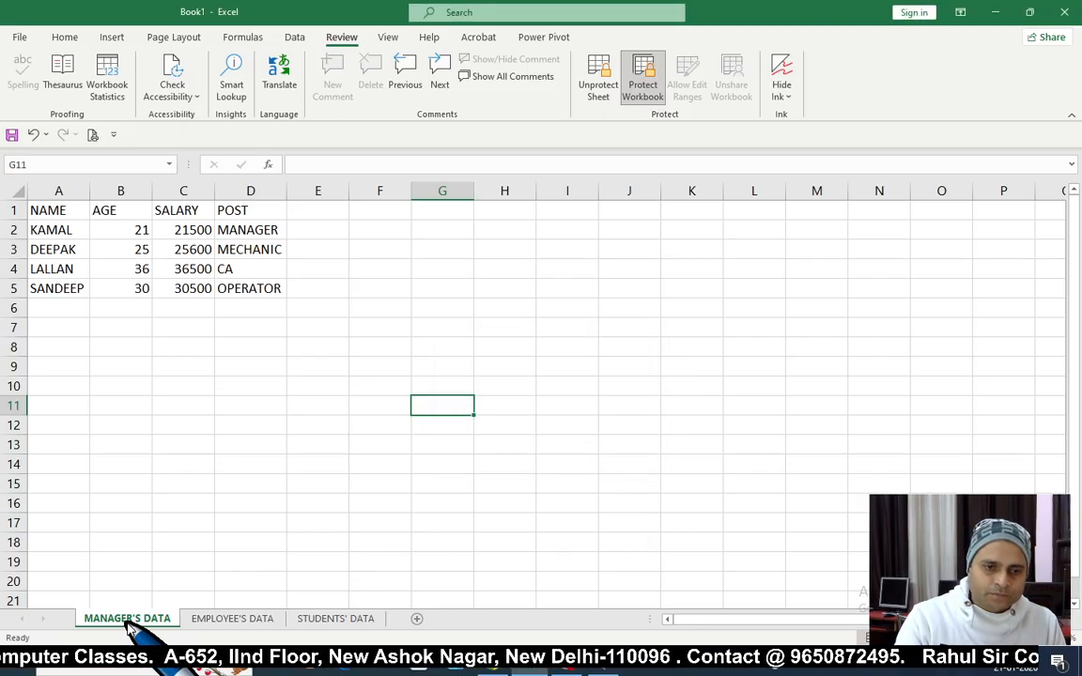
# Step: Try deleting a cell on the protected sheet, dismiss the warning, and move to D16
pyautogui.press('Delete')
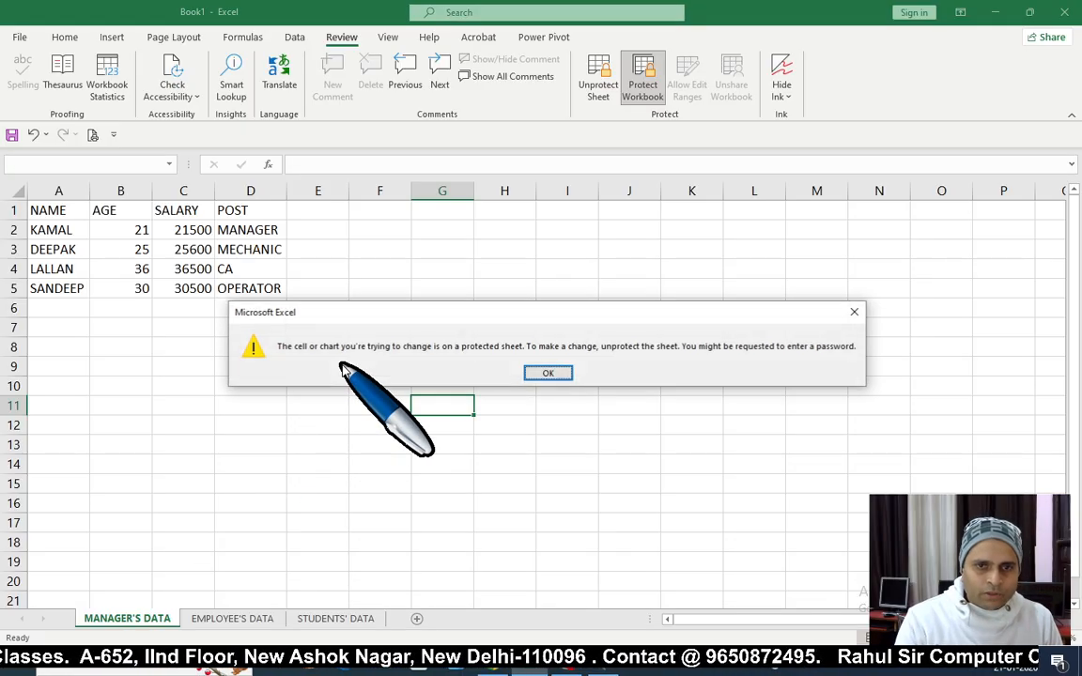
pyautogui.press('Return')
pyautogui.click(219, 503)
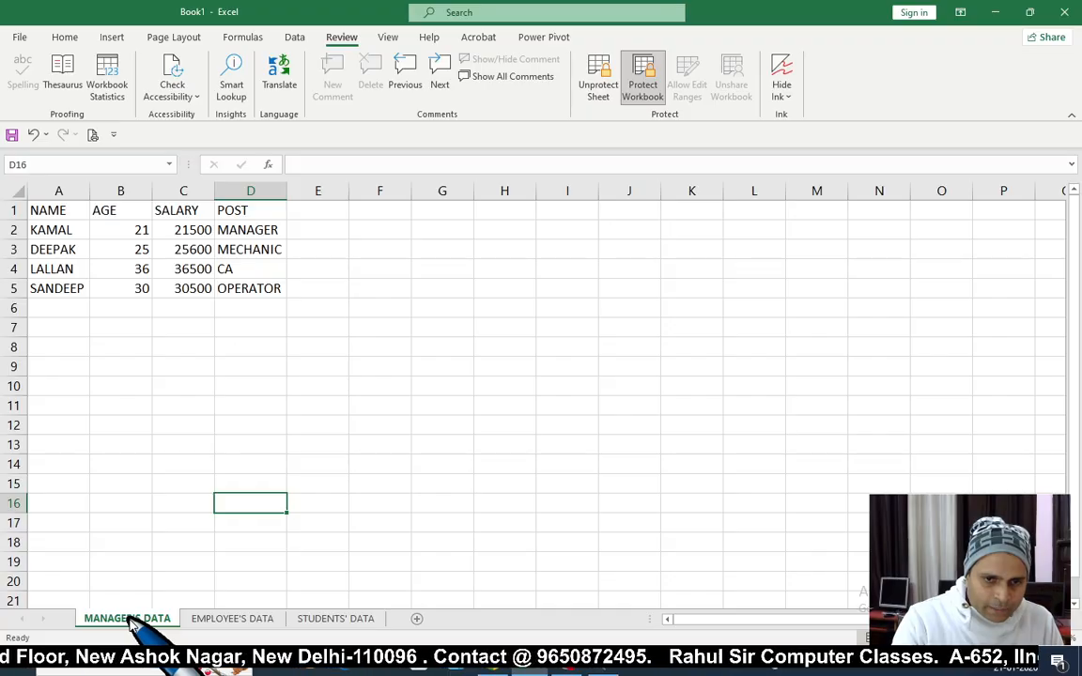
pyautogui.rightClick(135, 622)
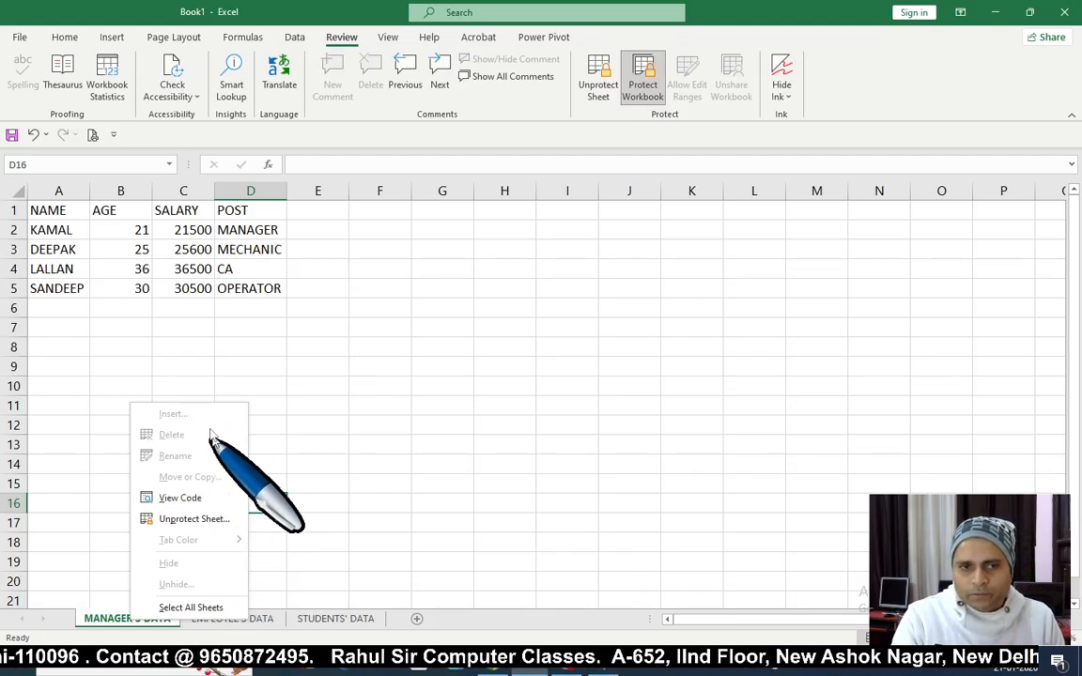
pyautogui.click(423, 418)
pyautogui.click(392, 366)
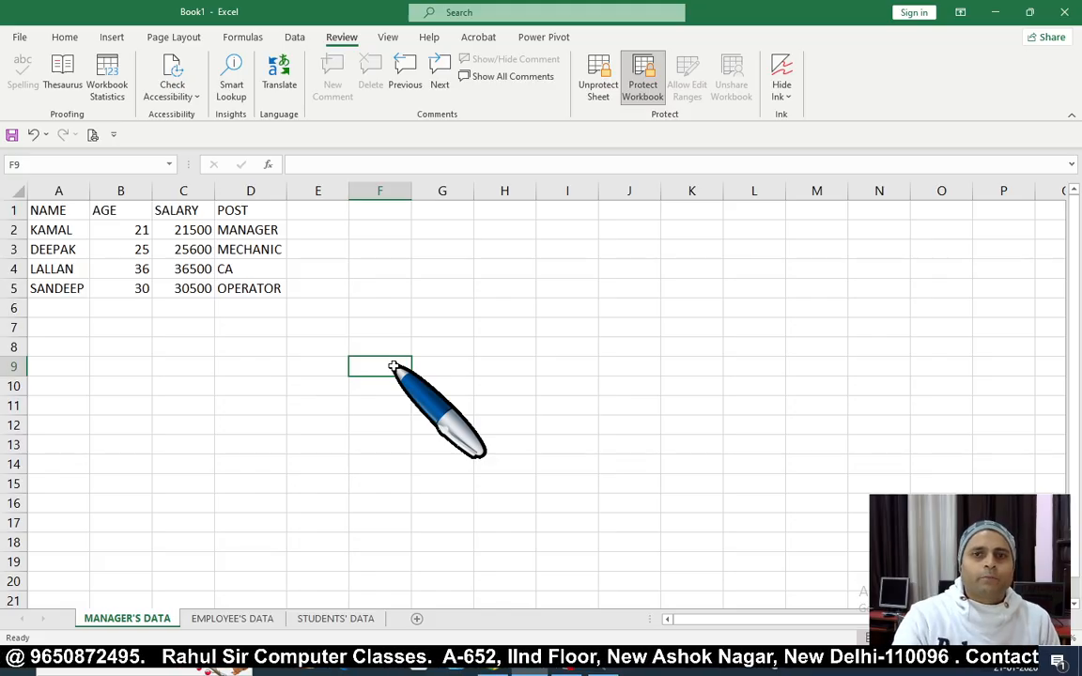
pyautogui.click(495, 383)
pyautogui.click(359, 347)
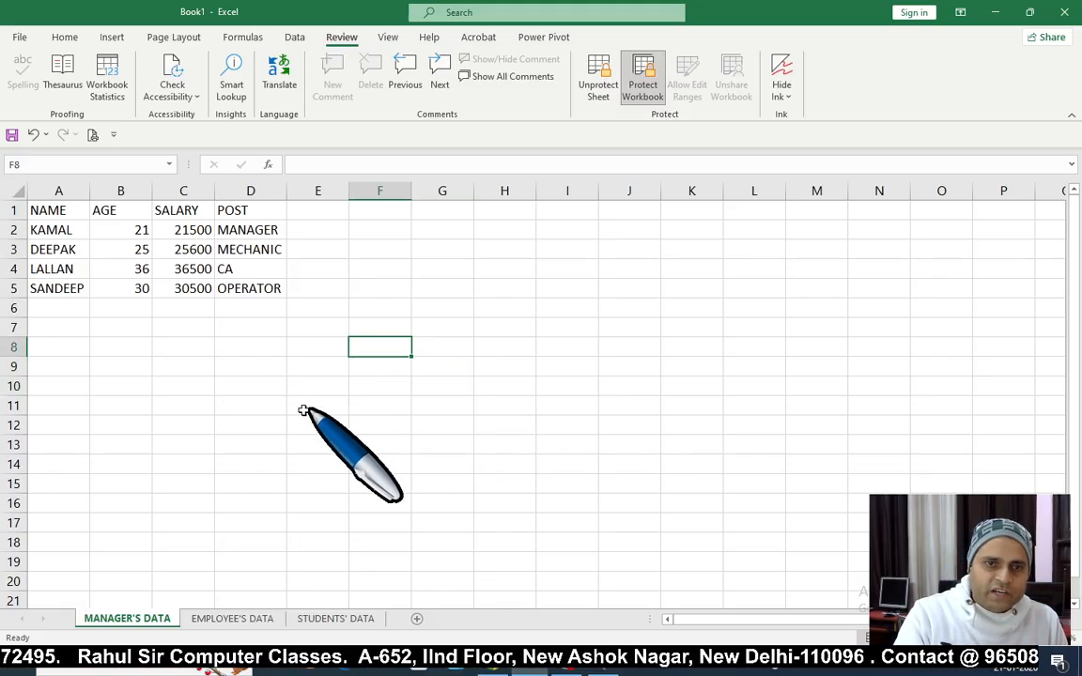
pyautogui.moveTo(250, 347); pyautogui.dragTo(451, 493)
pyautogui.click(121, 483)
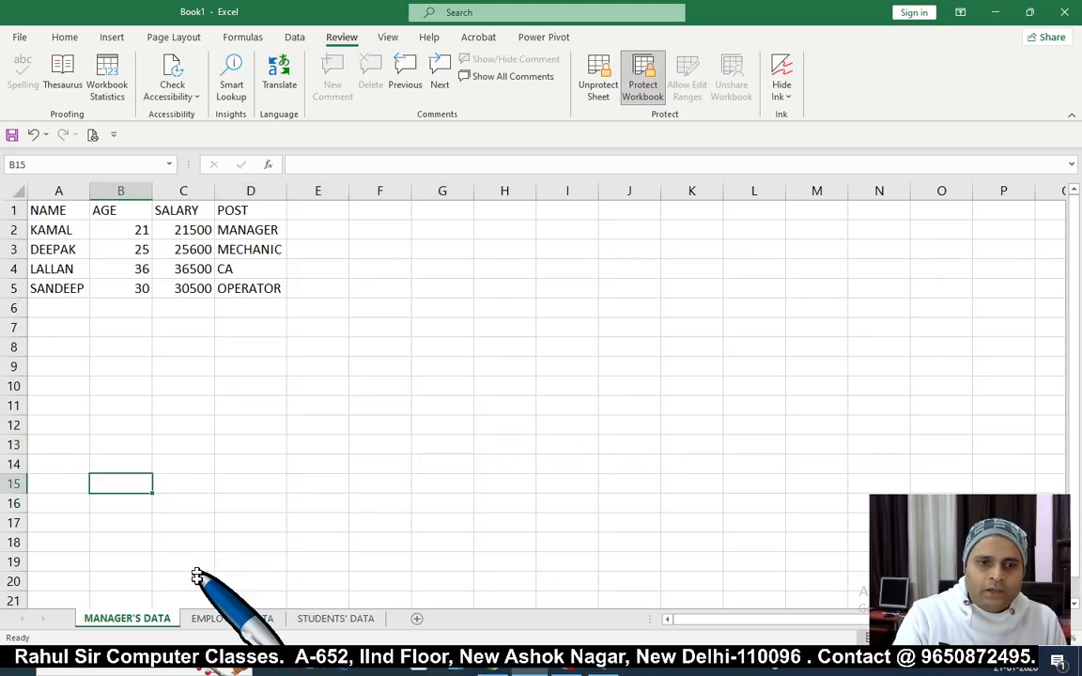
pyautogui.rightClick(138, 625)
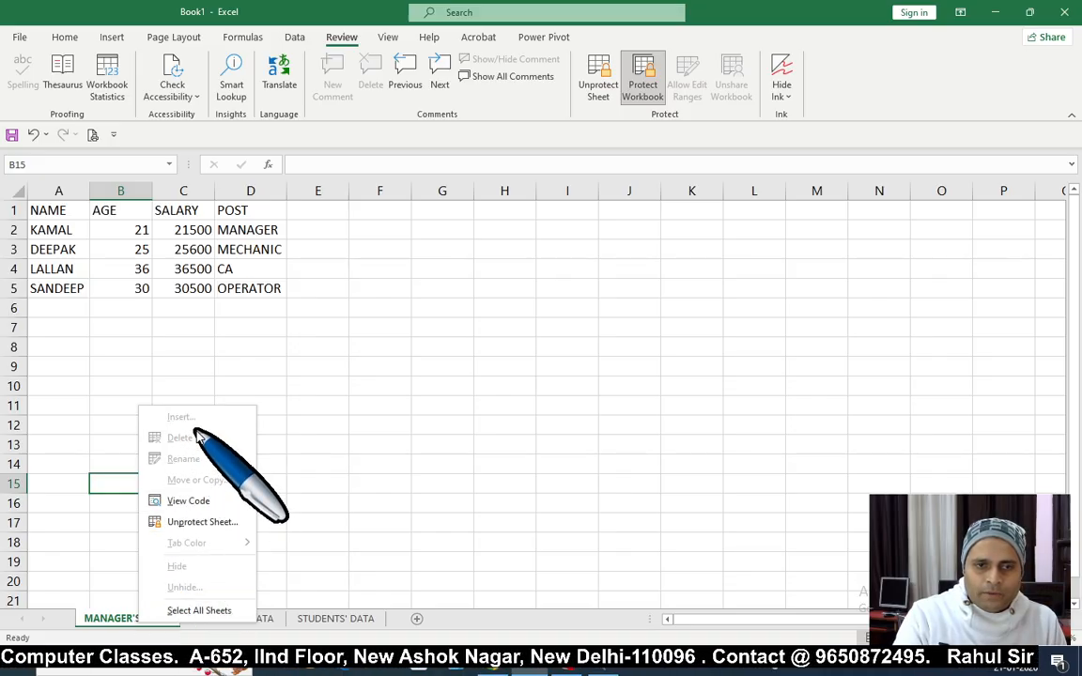
pyautogui.click(466, 398)
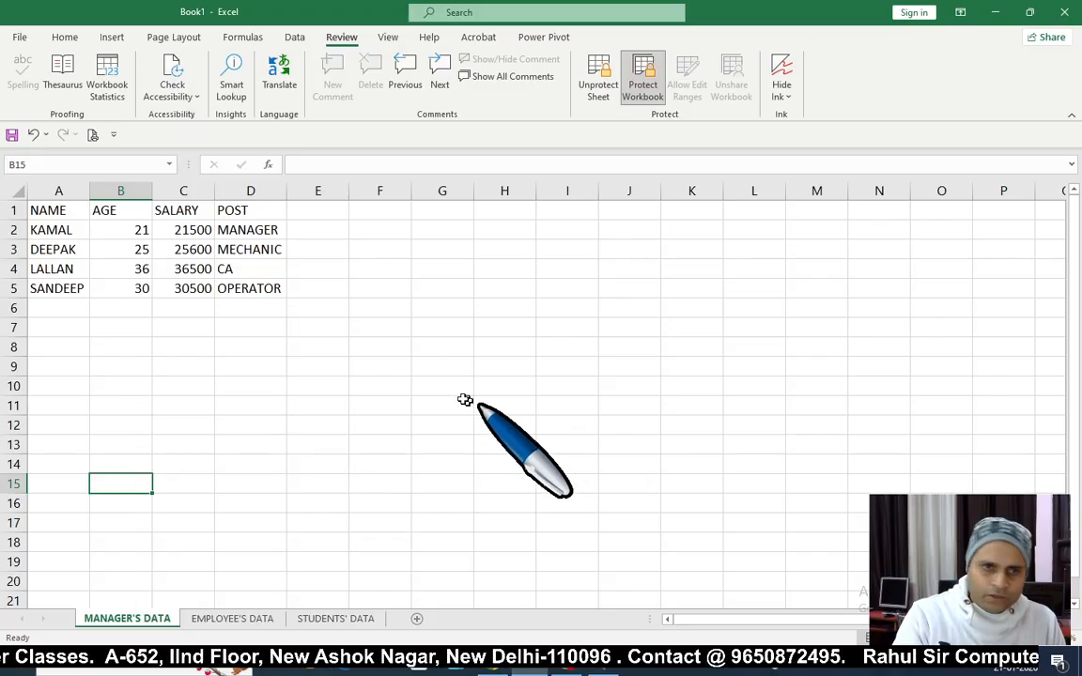
pyautogui.click(357, 324)
pyautogui.click(555, 321)
pyautogui.click(362, 381)
pyautogui.click(320, 367)
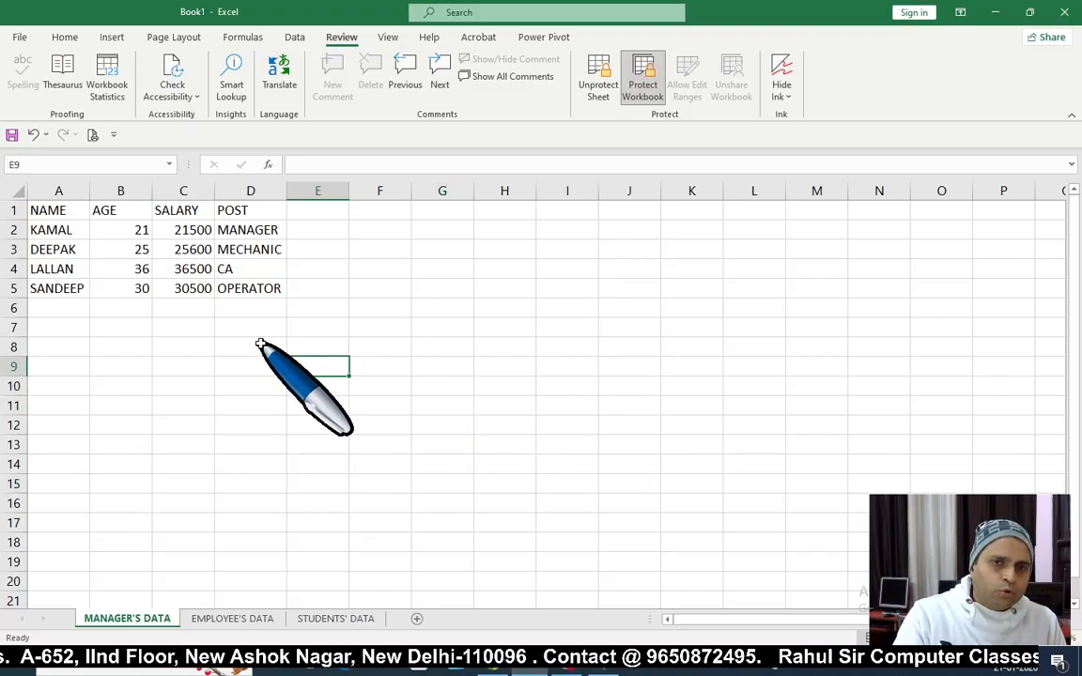
pyautogui.click(263, 347)
pyautogui.click(254, 405)
pyautogui.click(66, 347)
pyautogui.moveTo(84, 352); pyautogui.dragTo(280, 440)
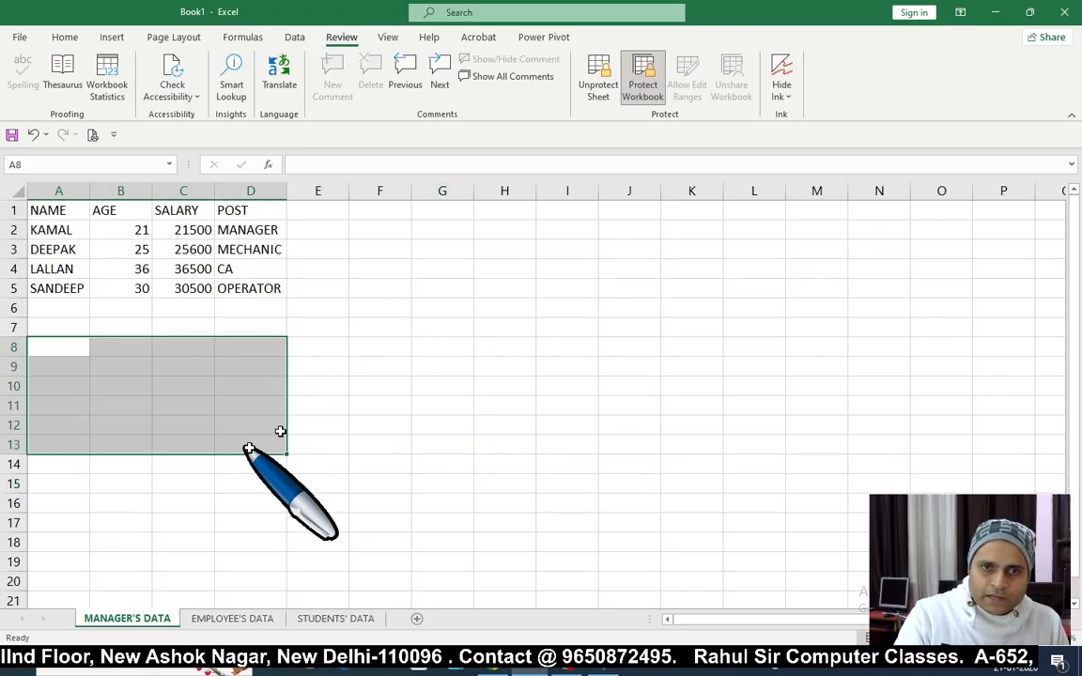
pyautogui.click(505, 346)
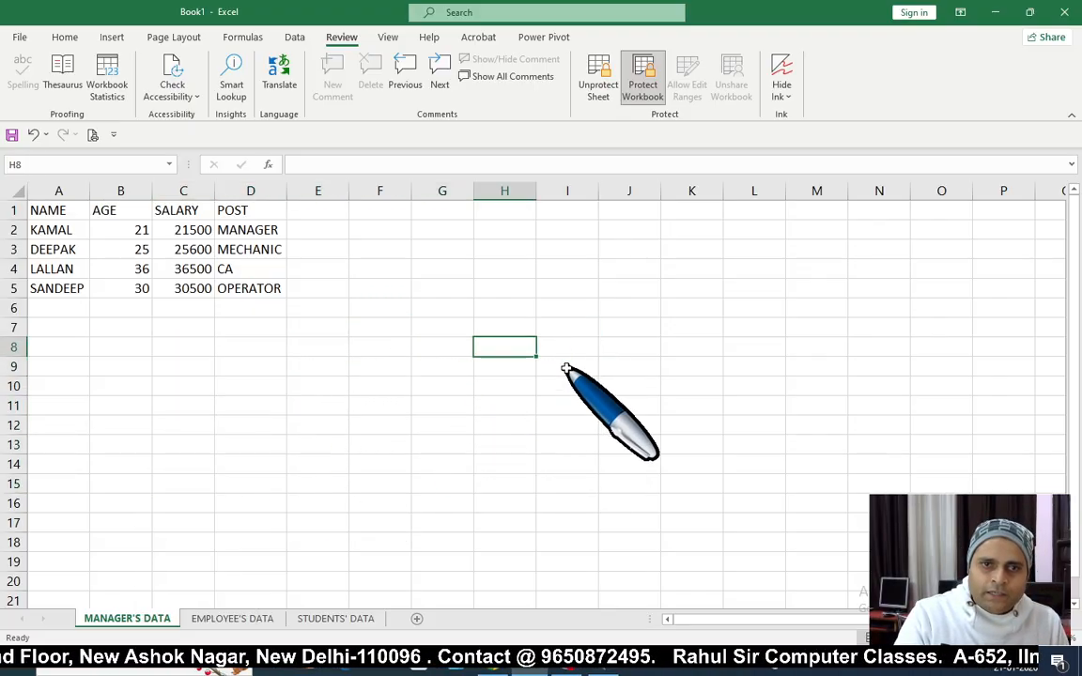
# Step: Unprotect the MANAGER'S DATA sheet using its password
pyautogui.click(597, 89)
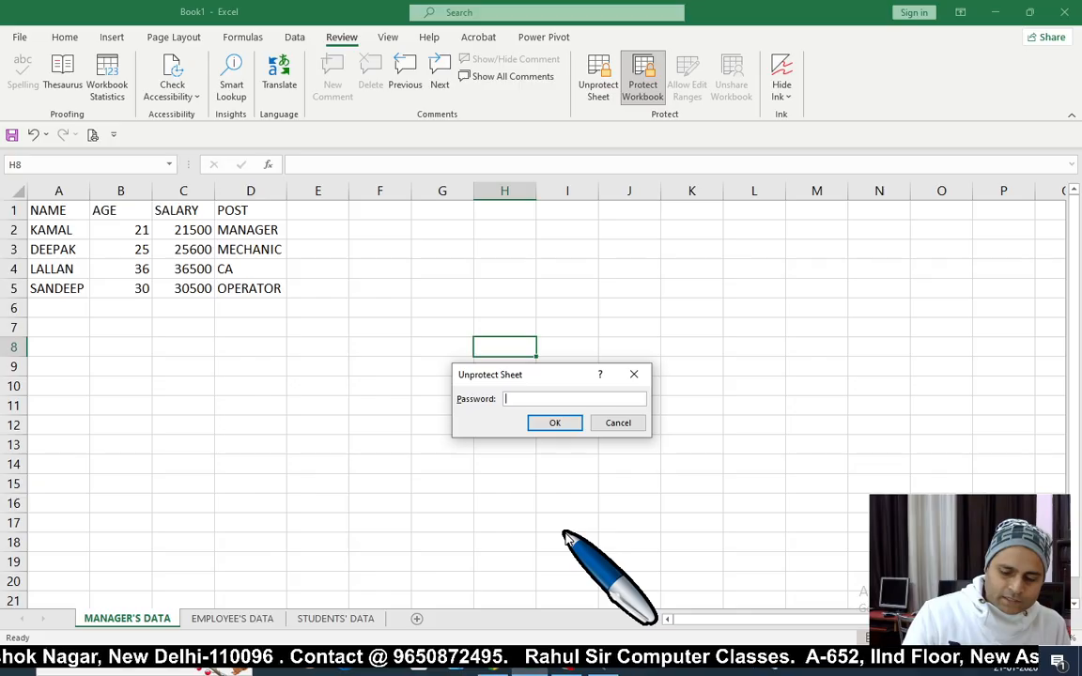
pyautogui.press('Return')
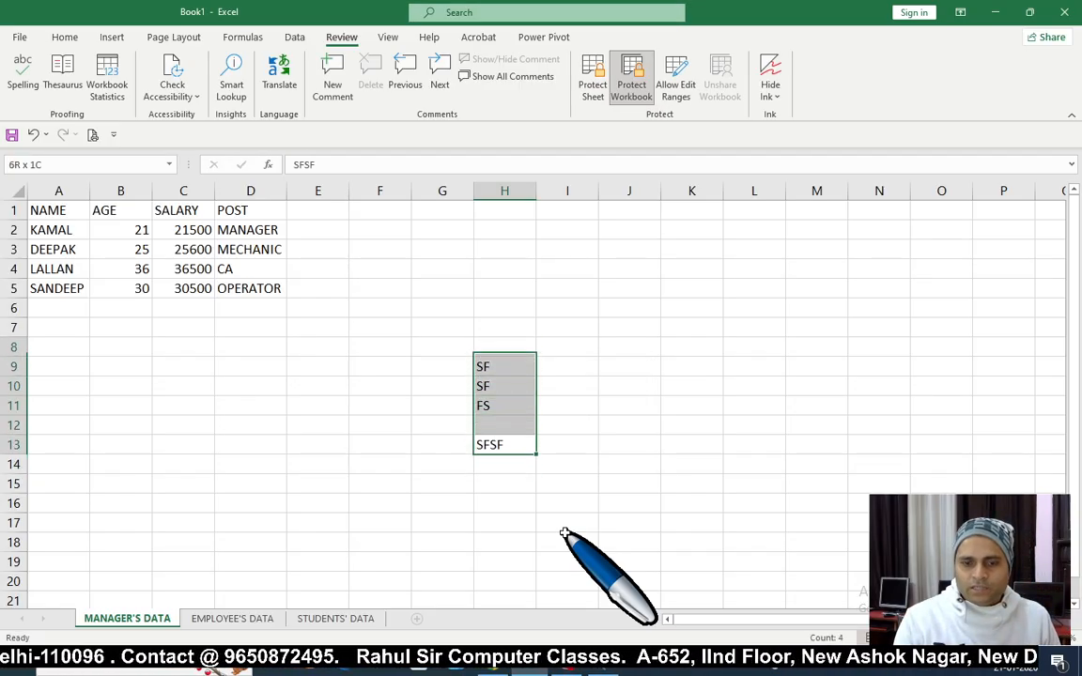
pyautogui.click(252, 462)
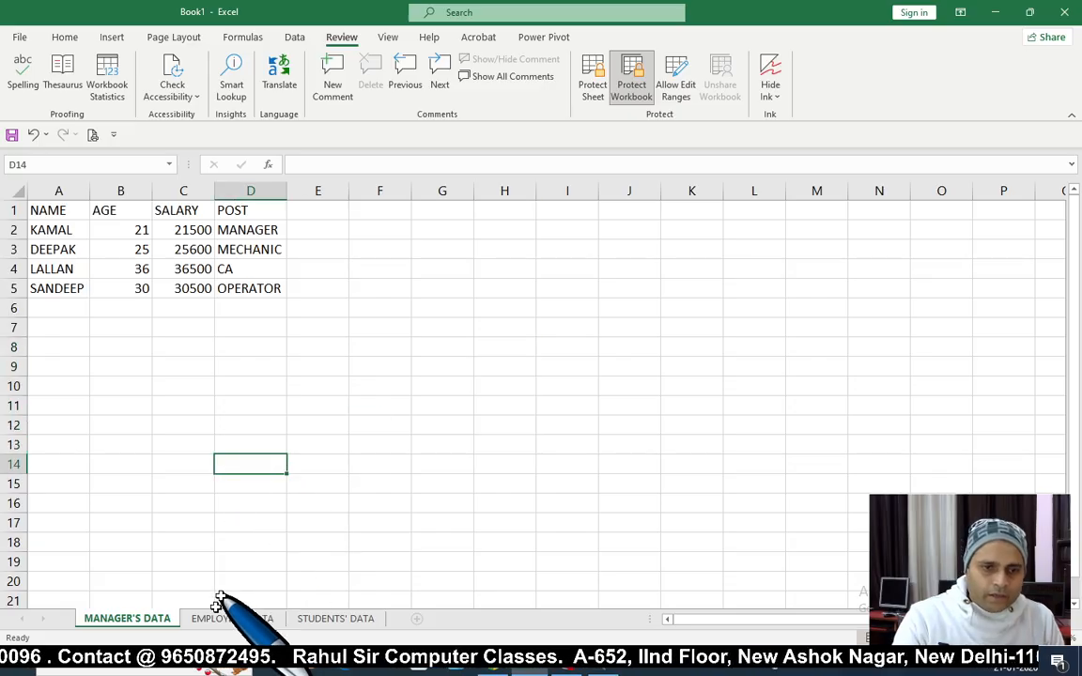
# Step: Check the sheet tab's context menu, then move to cells I12 and I4
pyautogui.rightClick(150, 622)
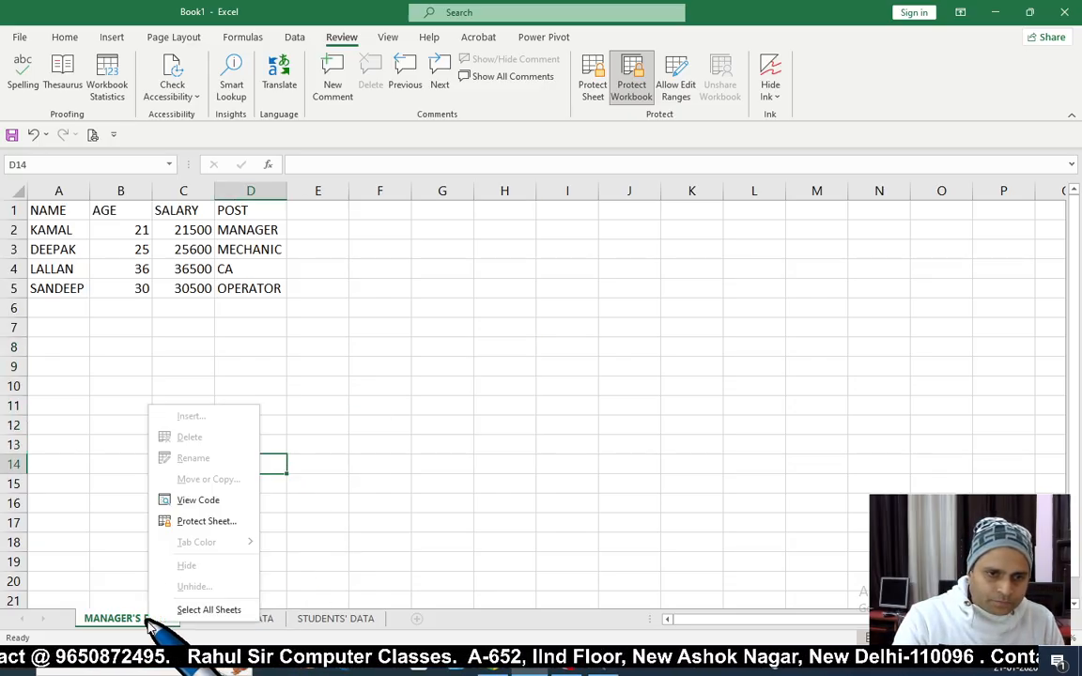
pyautogui.press('Escape')
pyautogui.click(567, 424)
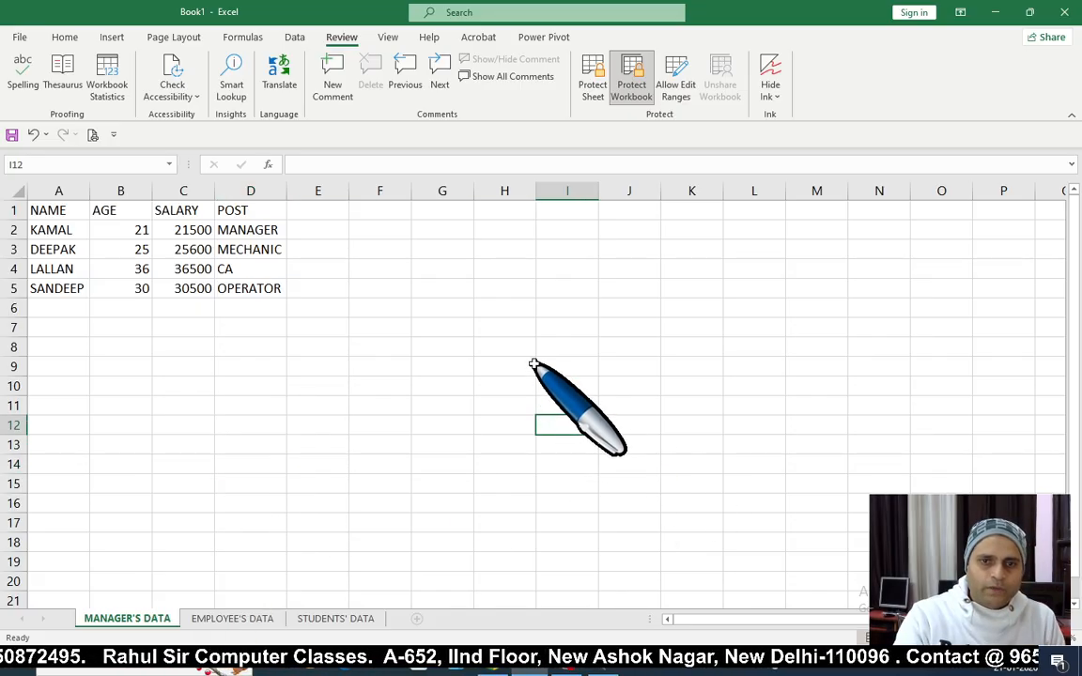
pyautogui.click(579, 269)
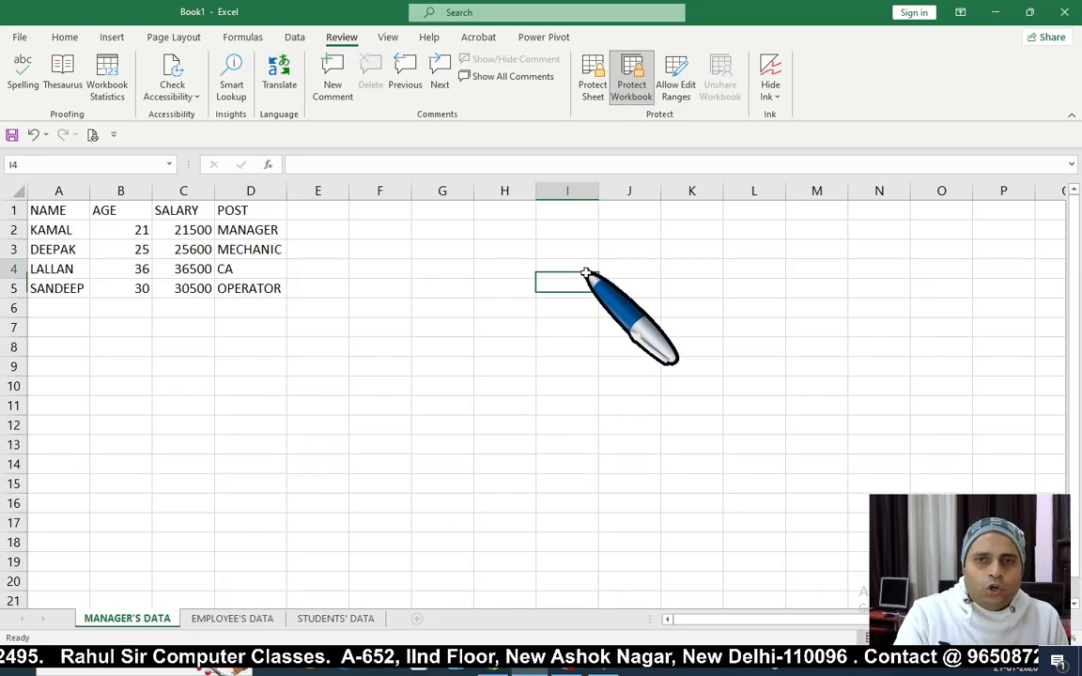
# Step: Unprotect the workbook structure with its password and check the sheet tab menu
pyautogui.click(635, 103)
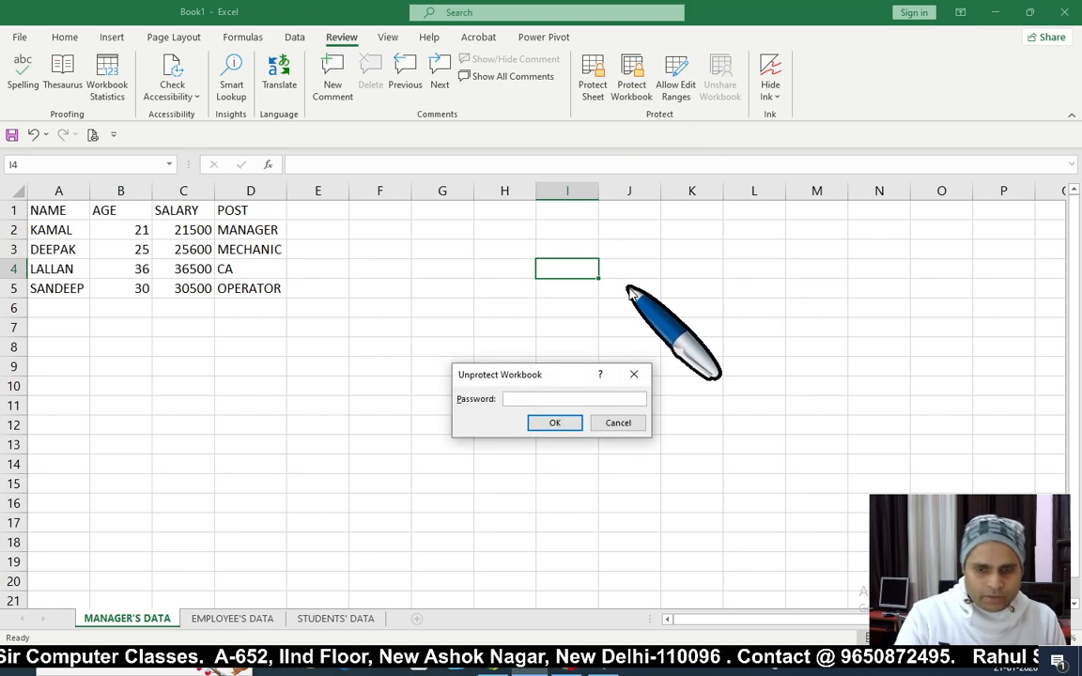
pyautogui.press('Return')
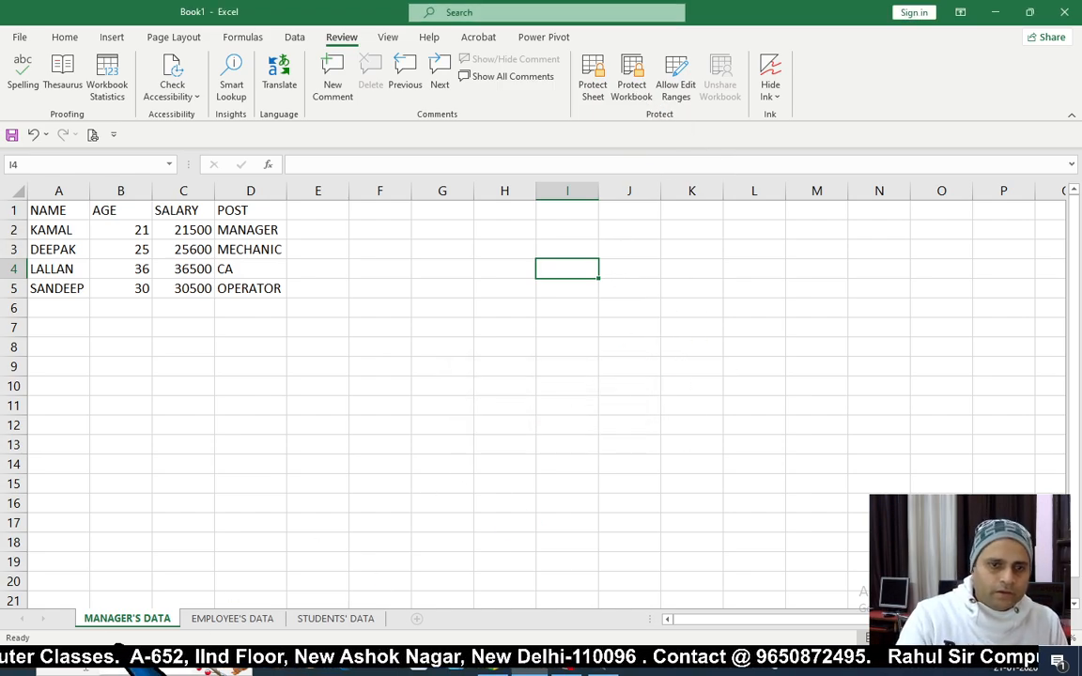
pyautogui.rightClick(126, 622)
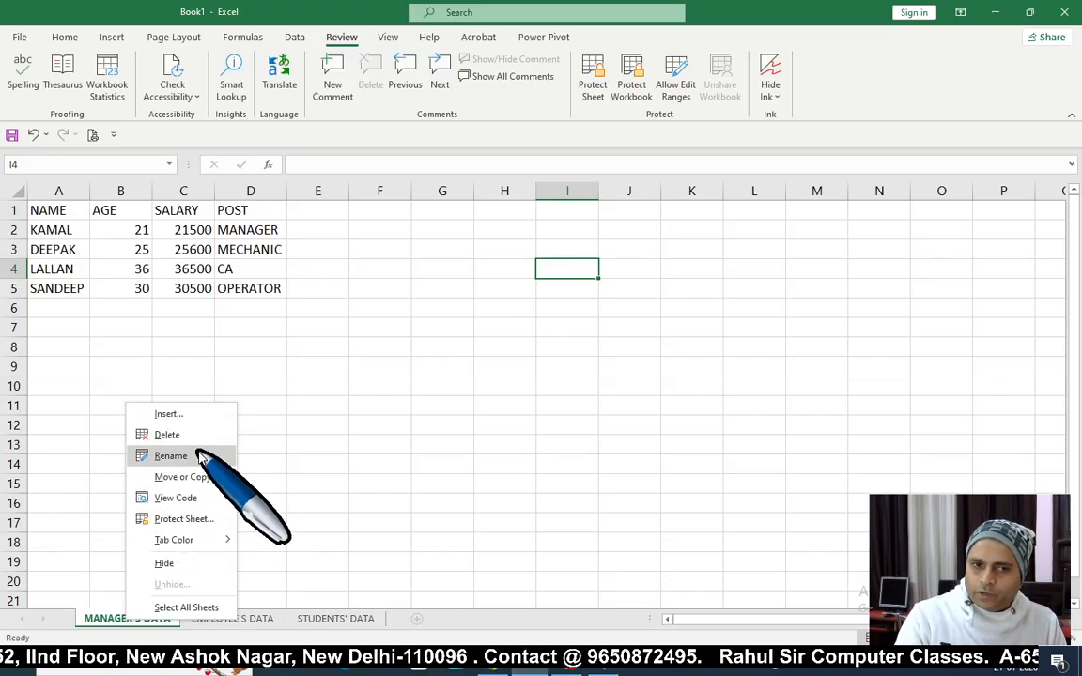
pyautogui.press('Escape')
# Step: Select E5:J16 and rows below the table, then recheck the now-enabled sheet commands
pyautogui.moveTo(318, 288); pyautogui.dragTo(639, 503)
pyautogui.moveTo(46, 336); pyautogui.dragTo(278, 447)
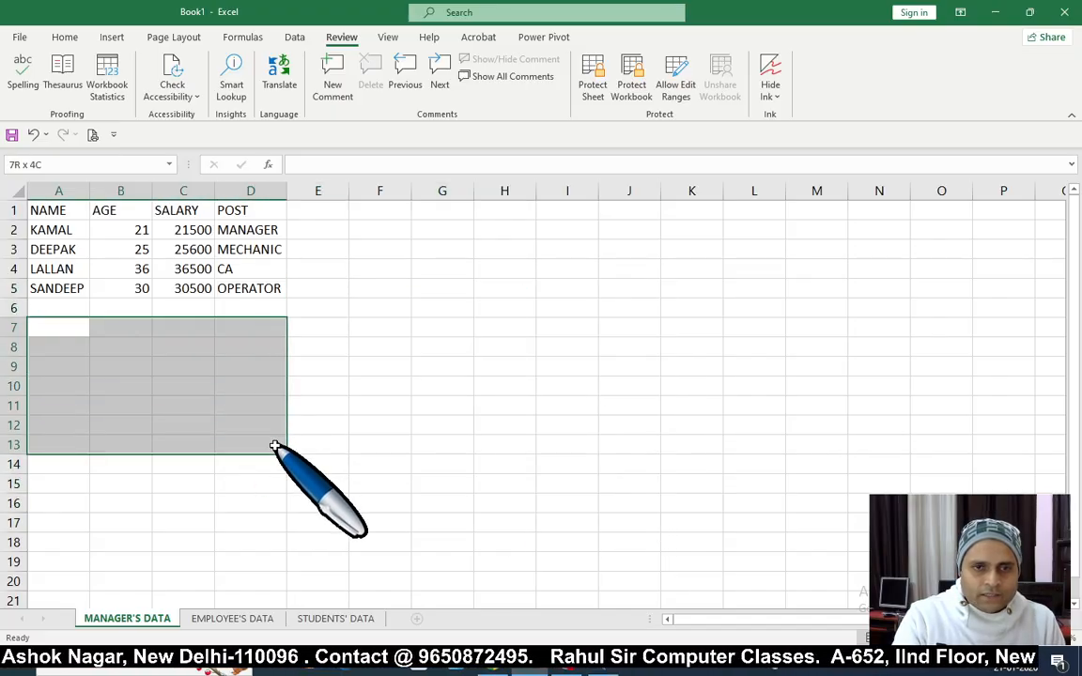
pyautogui.click(380, 424)
pyautogui.rightClick(150, 628)
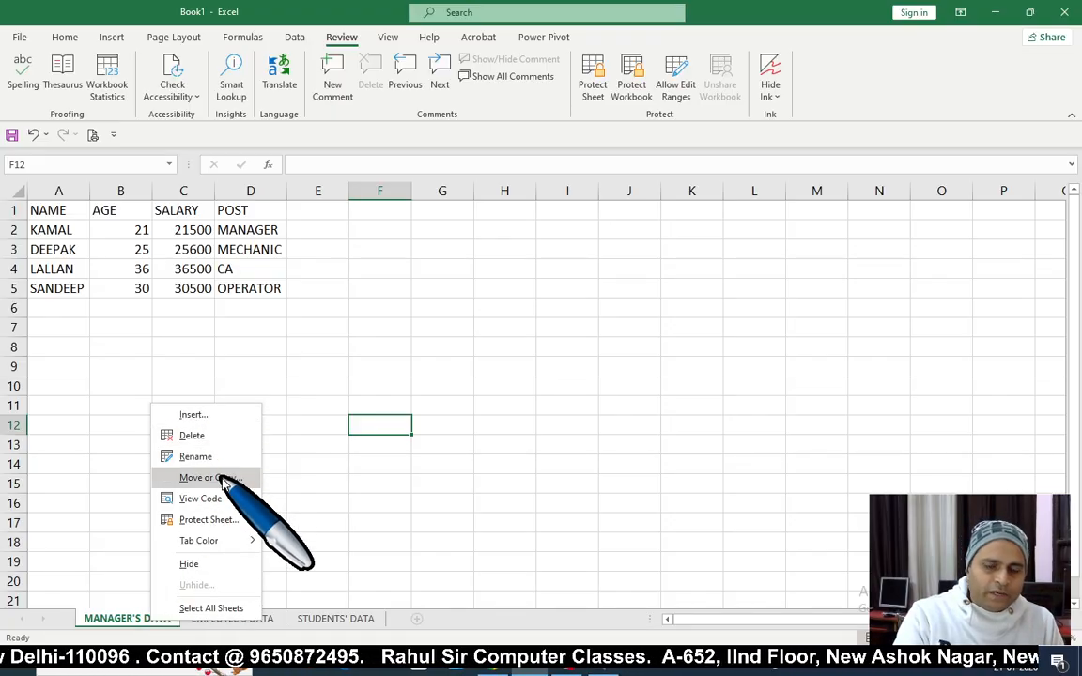
pyautogui.click(580, 457)
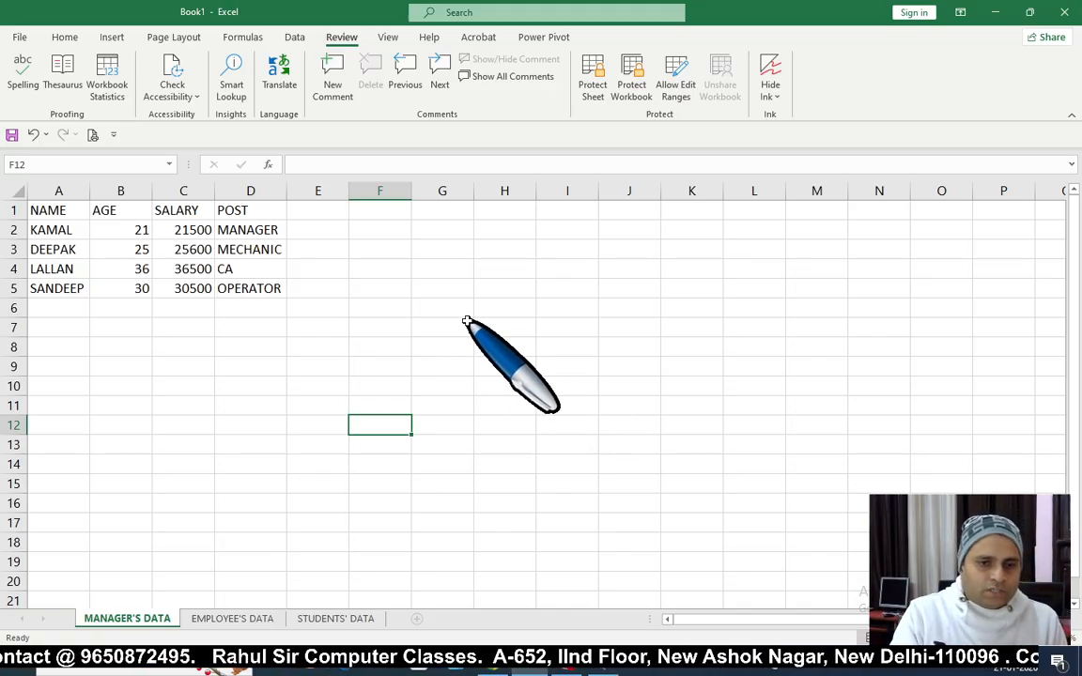
pyautogui.click(569, 306)
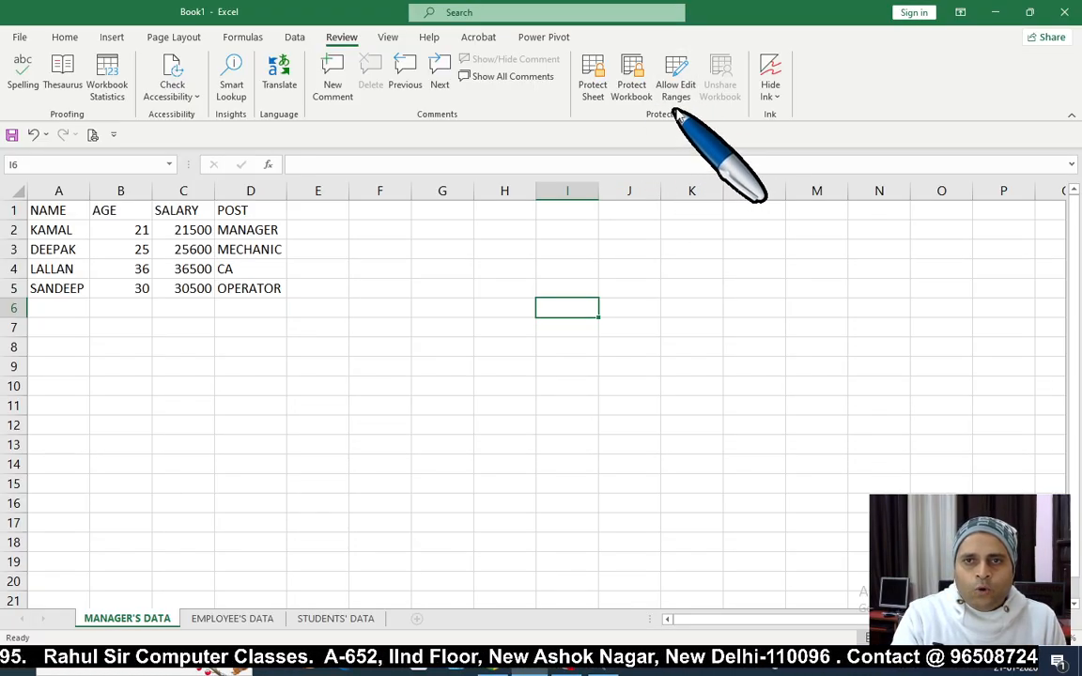
# Step: Return to A1 and try selecting the table and the empty block below it
pyautogui.click(588, 324)
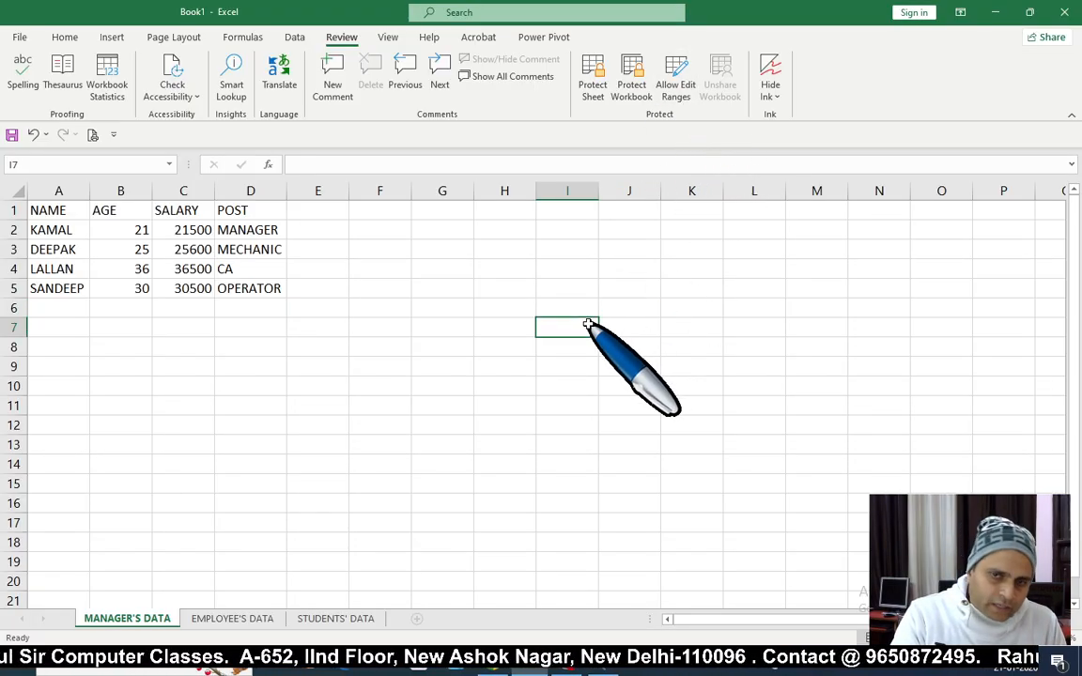
pyautogui.hotkey('ctrl', 'Home')
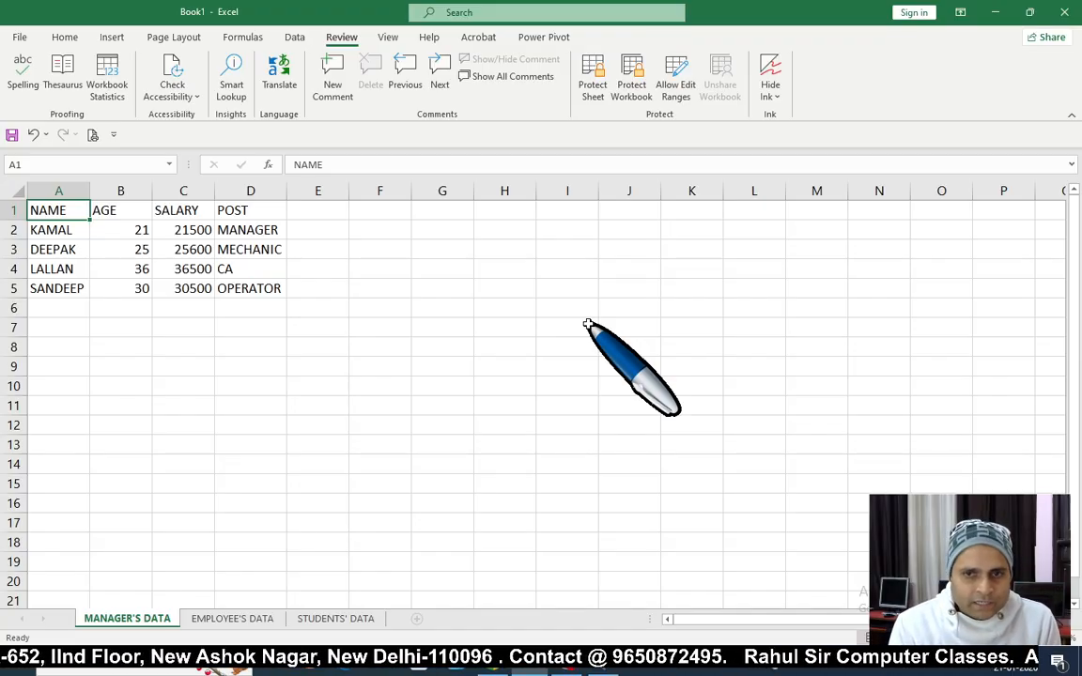
pyautogui.click(256, 308)
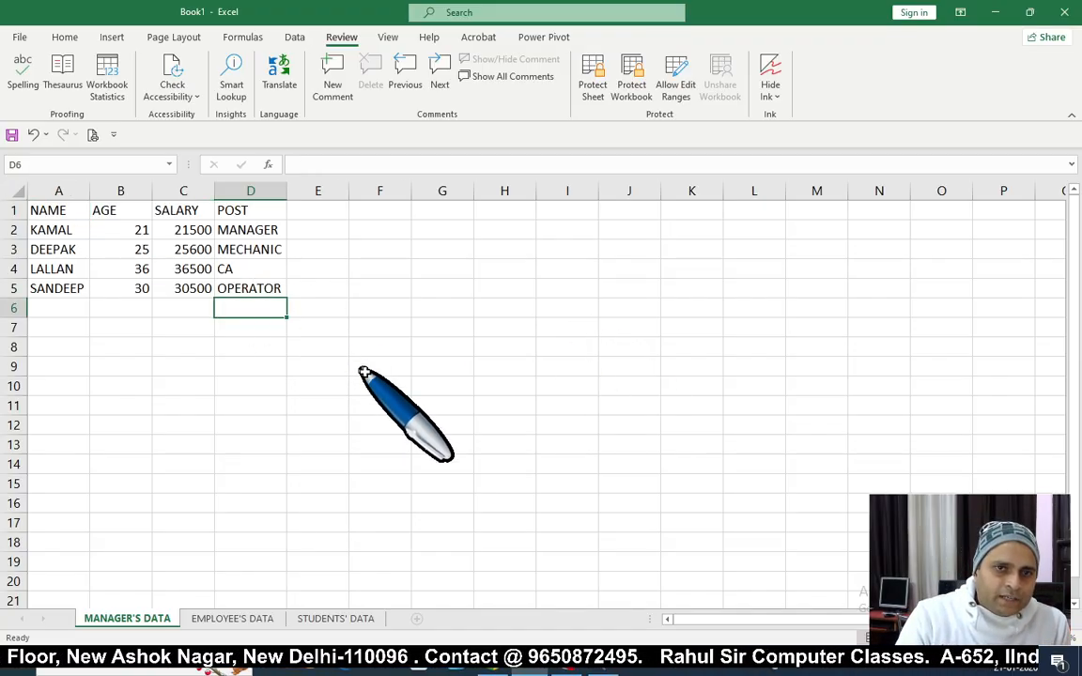
pyautogui.click(361, 368)
pyautogui.click(85, 212)
pyautogui.moveTo(86, 212); pyautogui.dragTo(239, 295)
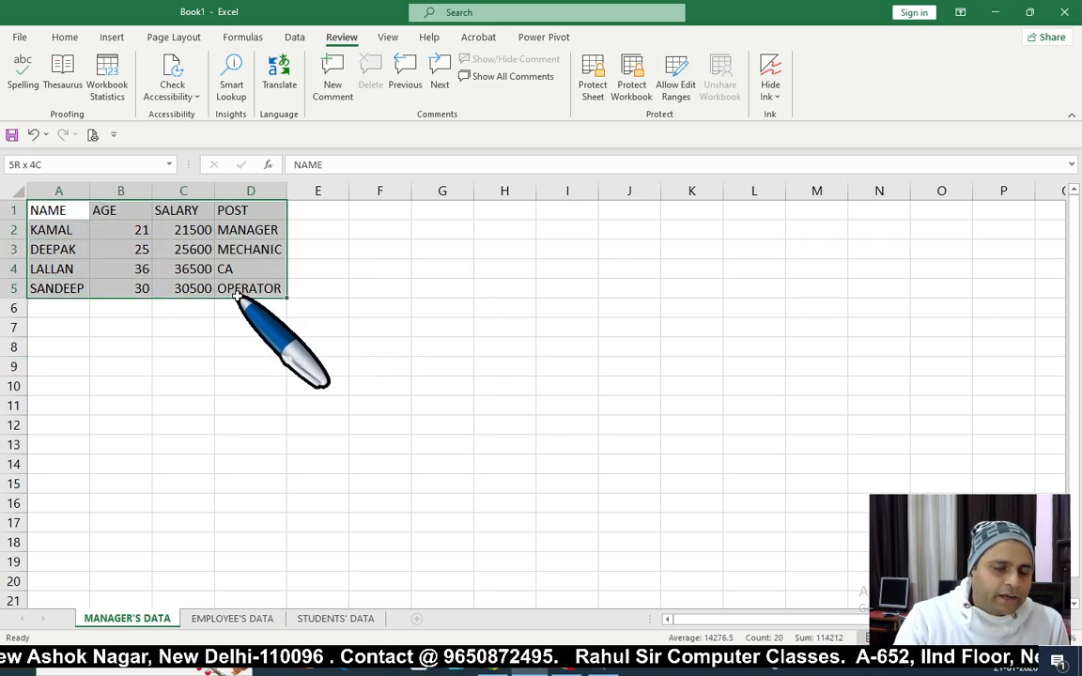
pyautogui.click(250, 346)
pyautogui.moveTo(62, 329); pyautogui.dragTo(226, 418)
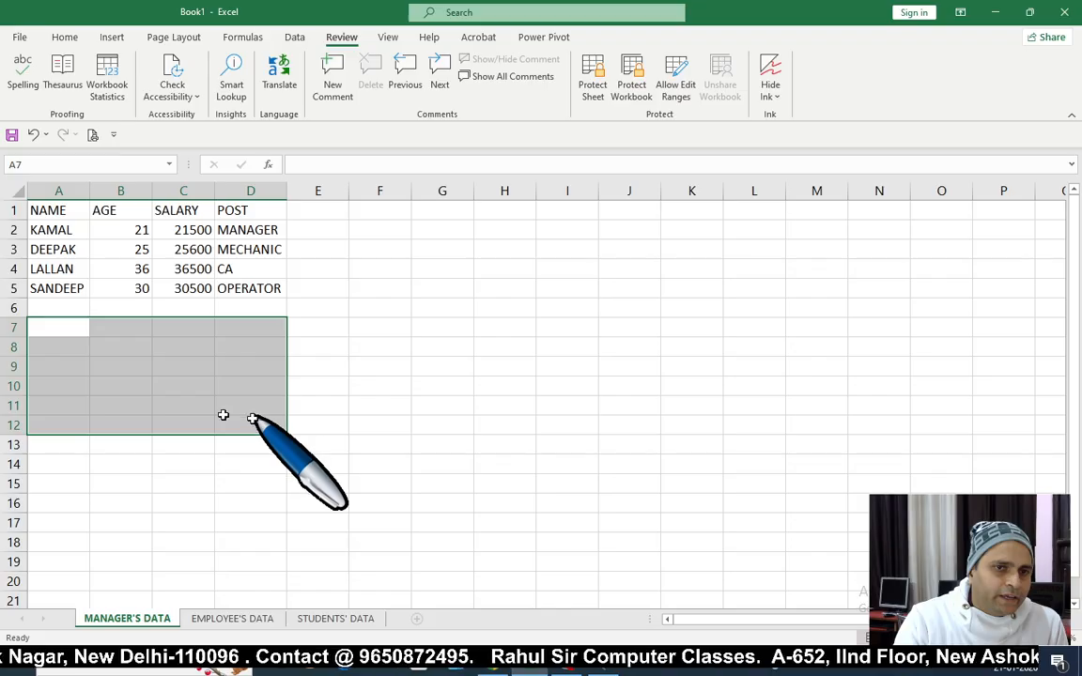
pyautogui.moveTo(57, 330); pyautogui.dragTo(262, 439)
pyautogui.click(365, 404)
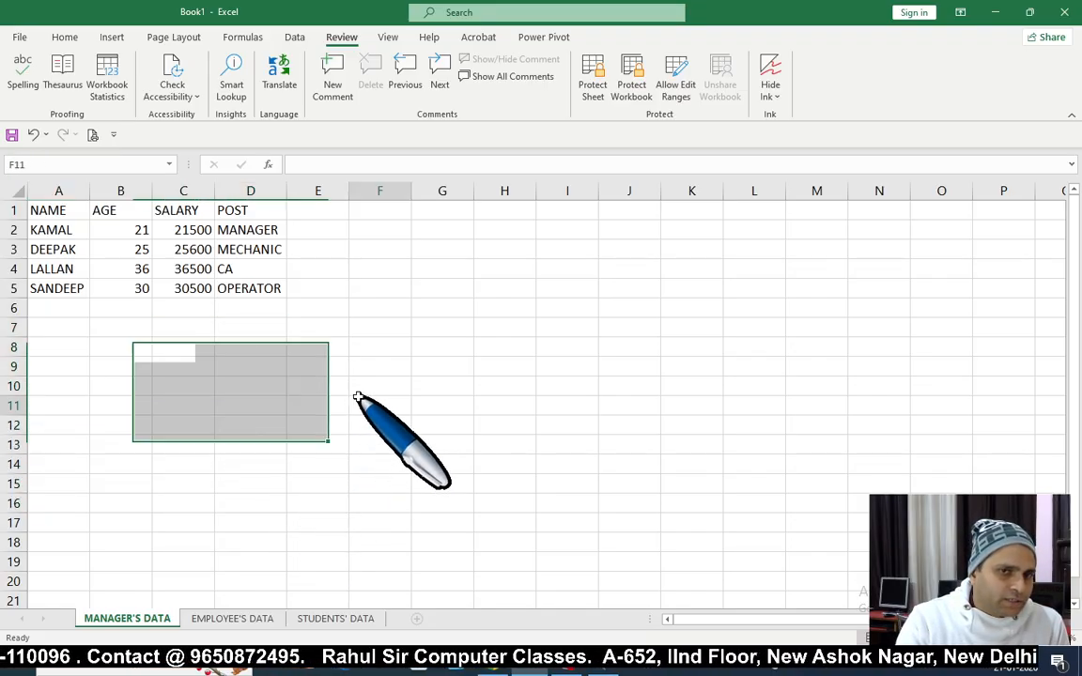
# Step: Select the table A1:D5 and delete all its contents
pyautogui.moveTo(37, 212); pyautogui.dragTo(230, 295)
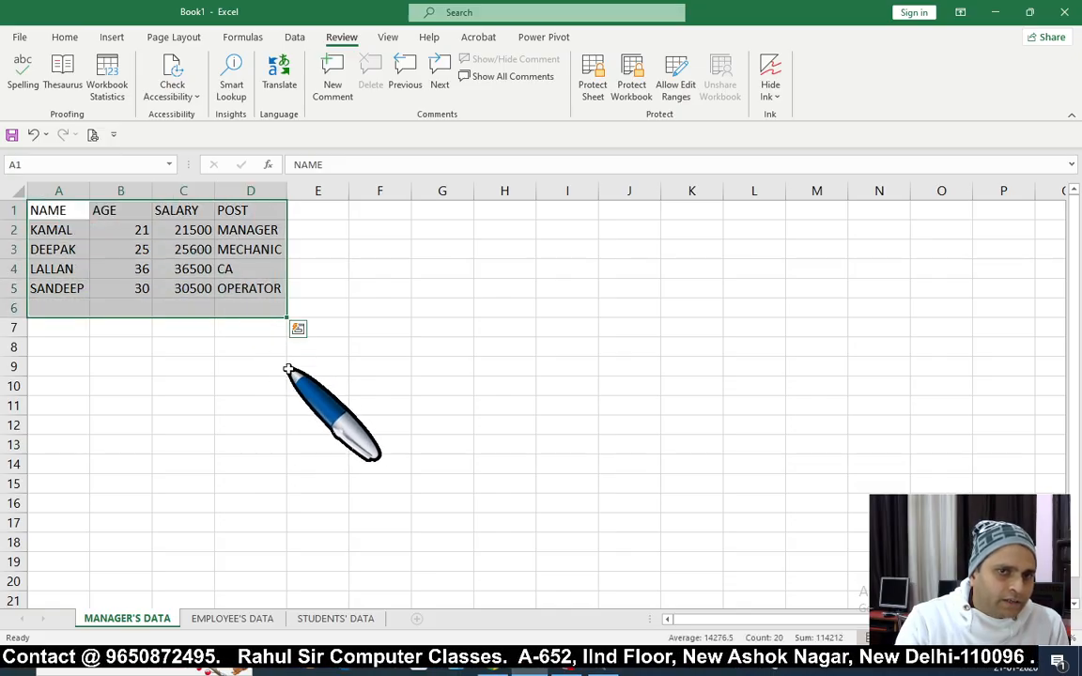
pyautogui.click(293, 366)
pyautogui.moveTo(38, 210); pyautogui.dragTo(259, 300)
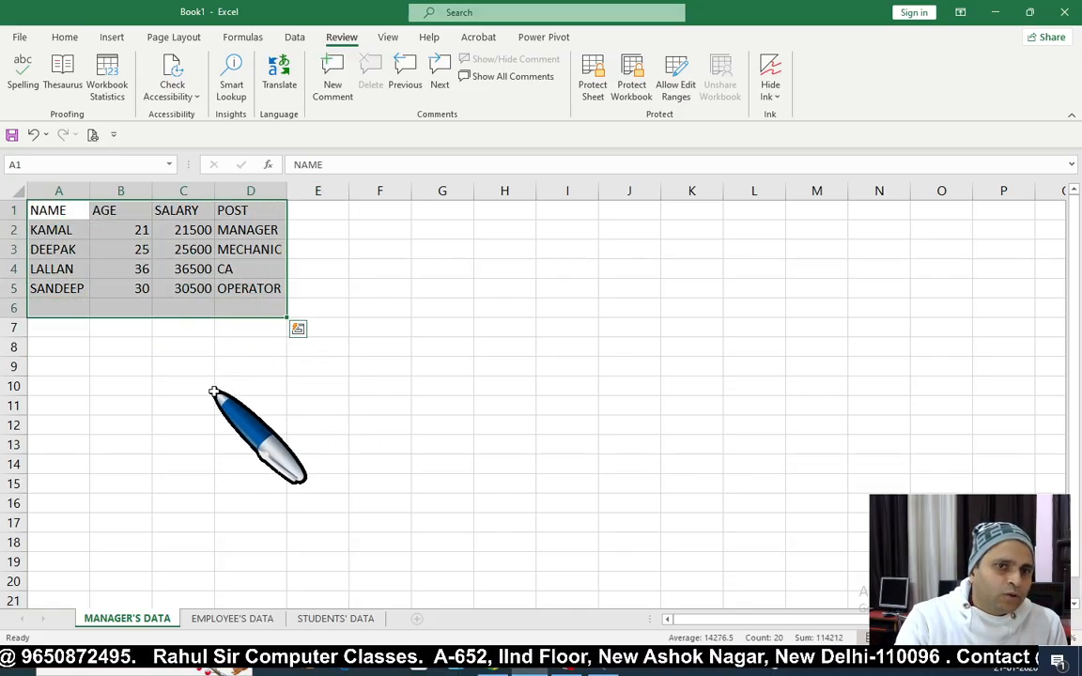
pyautogui.click(200, 395)
pyautogui.click(379, 407)
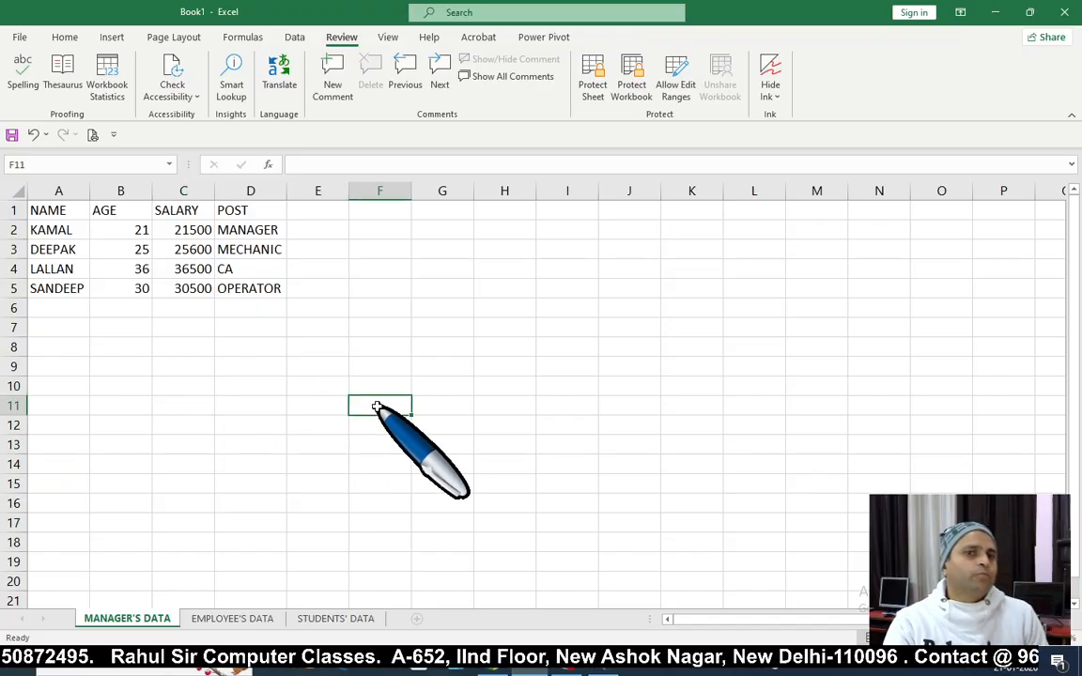
pyautogui.click(492, 368)
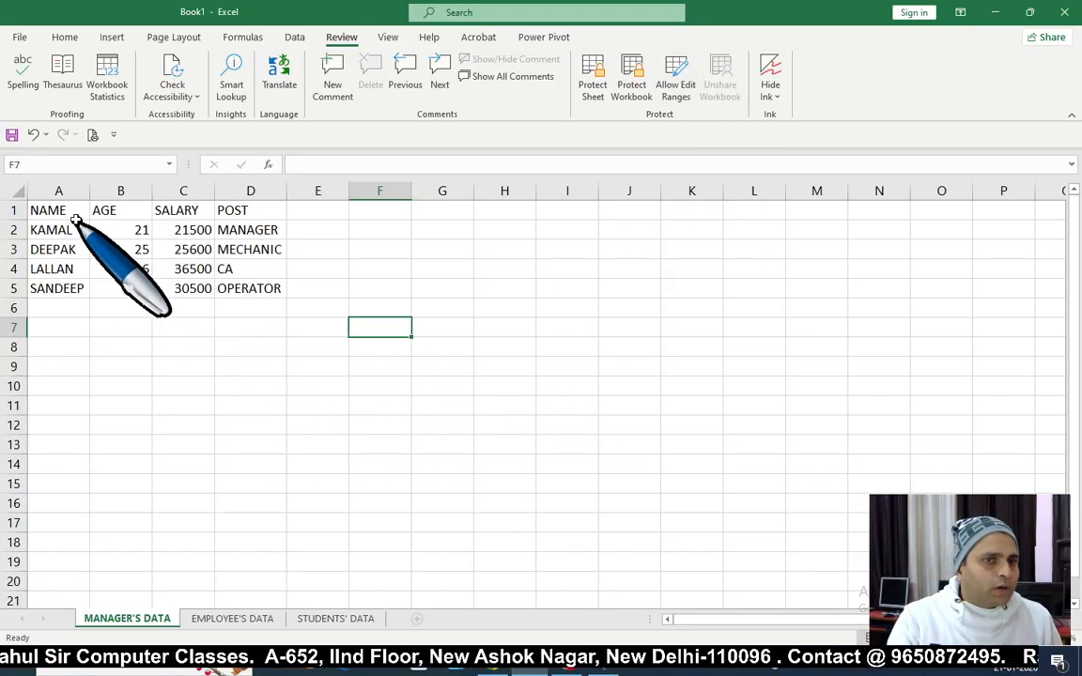
pyautogui.moveTo(80, 212); pyautogui.dragTo(255, 287)
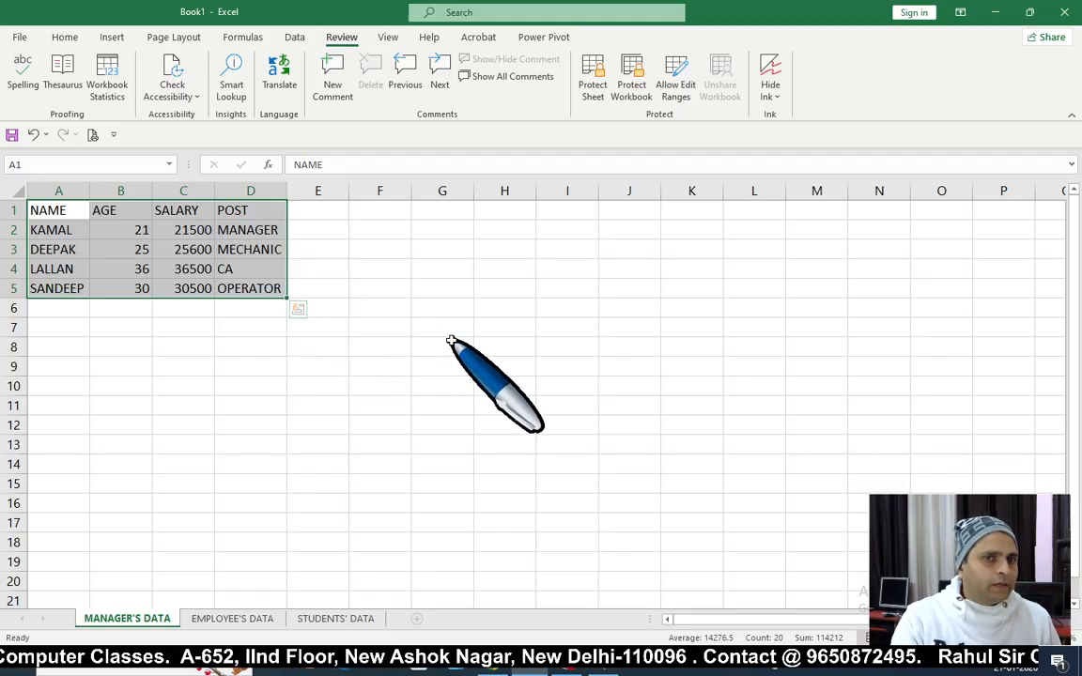
pyautogui.press('Delete')
# Step: Select the empty range A1:D10
pyautogui.moveTo(336, 330); pyautogui.dragTo(319, 346)
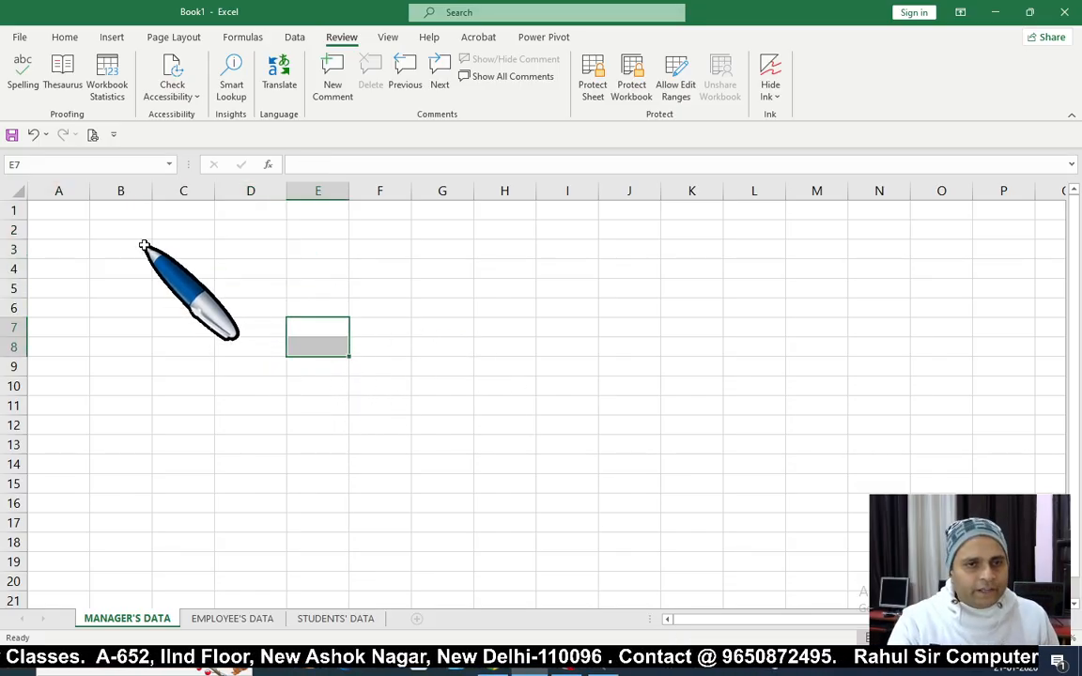
pyautogui.moveTo(61, 210); pyautogui.dragTo(249, 387)
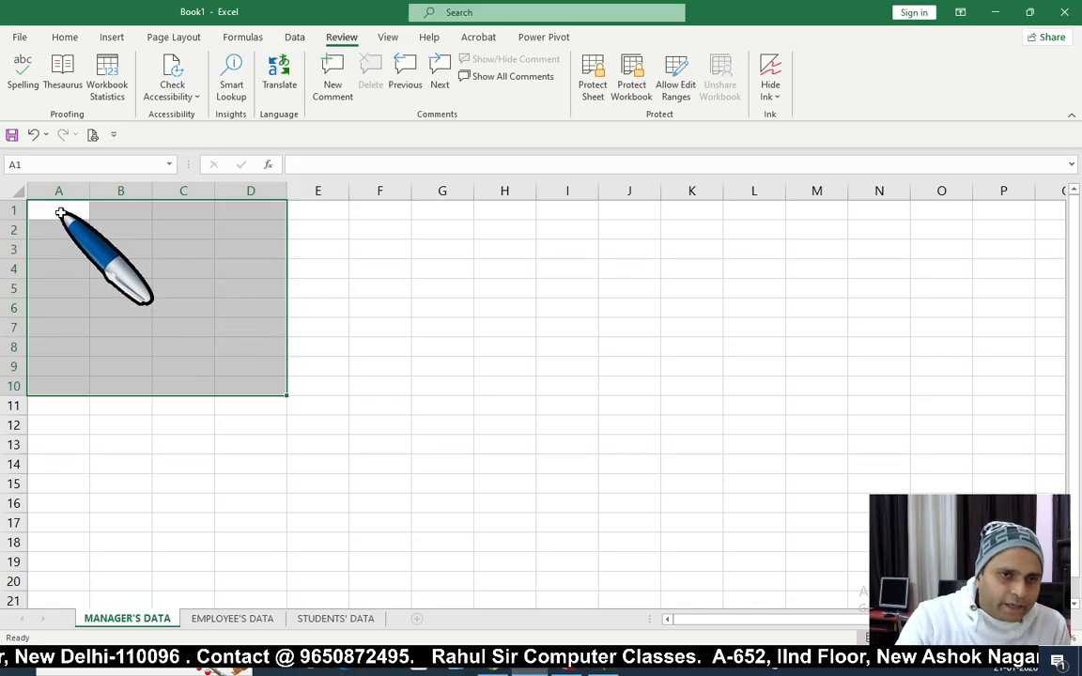
pyautogui.moveTo(60, 212); pyautogui.dragTo(261, 386)
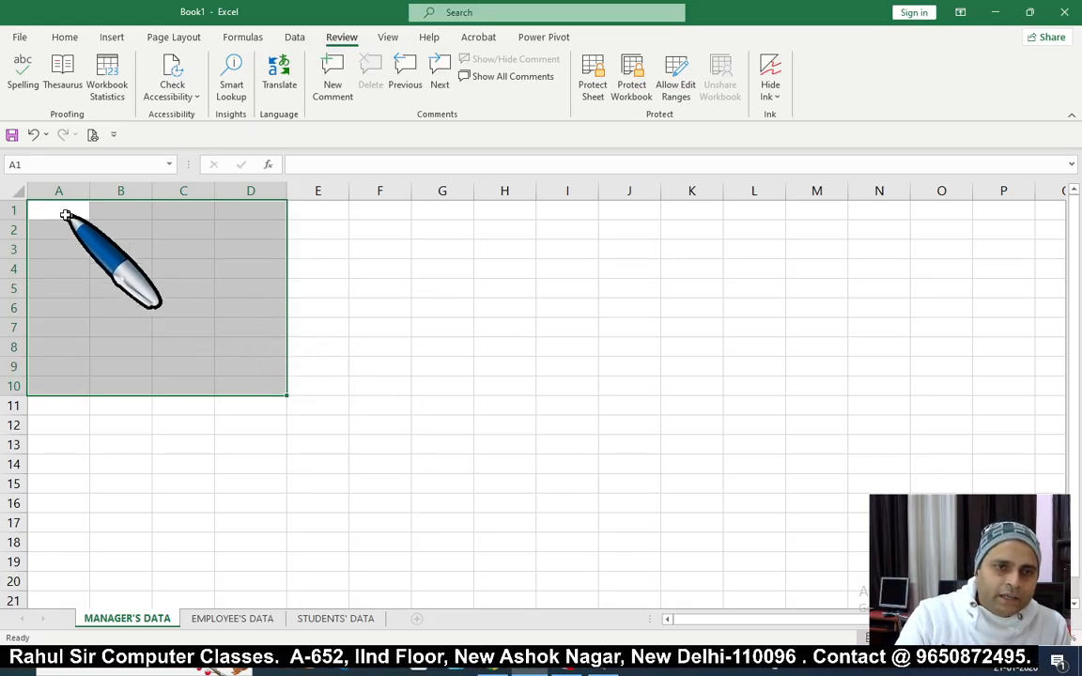
pyautogui.moveTo(66, 212); pyautogui.dragTo(246, 381)
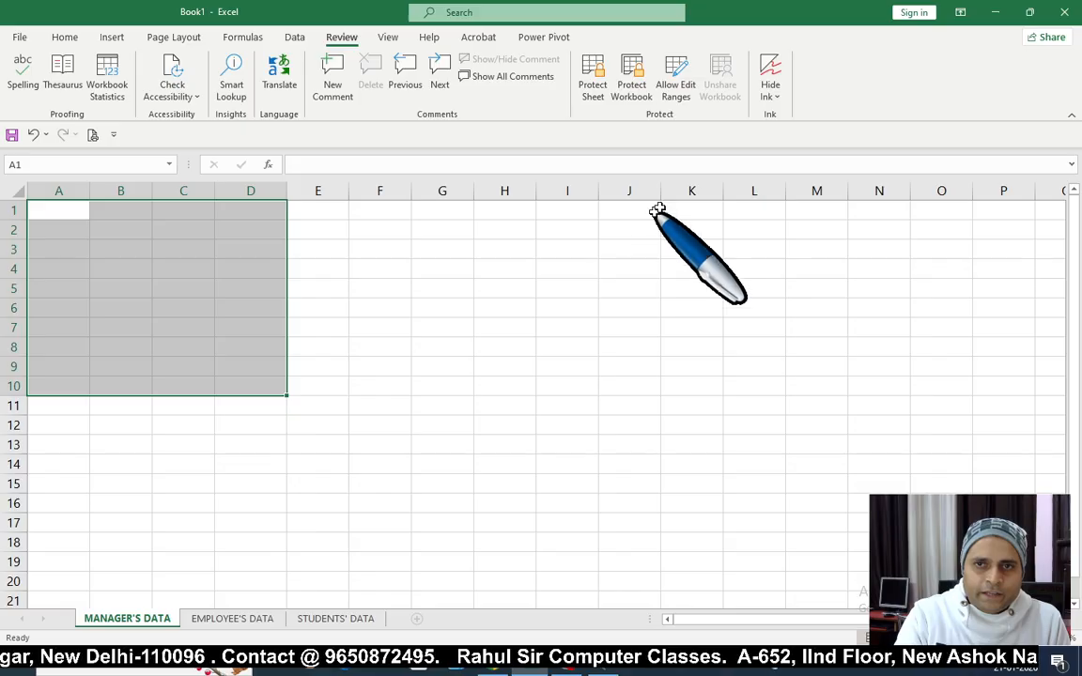
# Step: Create the editable range Range1 for A1:D10 with a confirmed range password
pyautogui.click(687, 101)
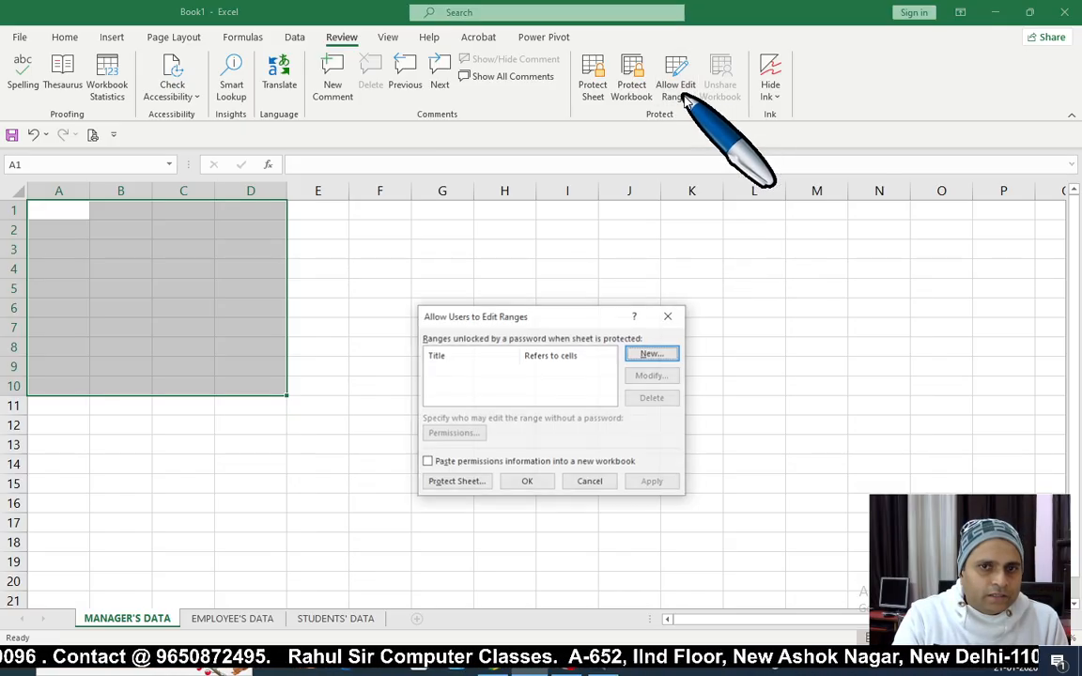
pyautogui.moveTo(551, 311); pyautogui.dragTo(484, 262)
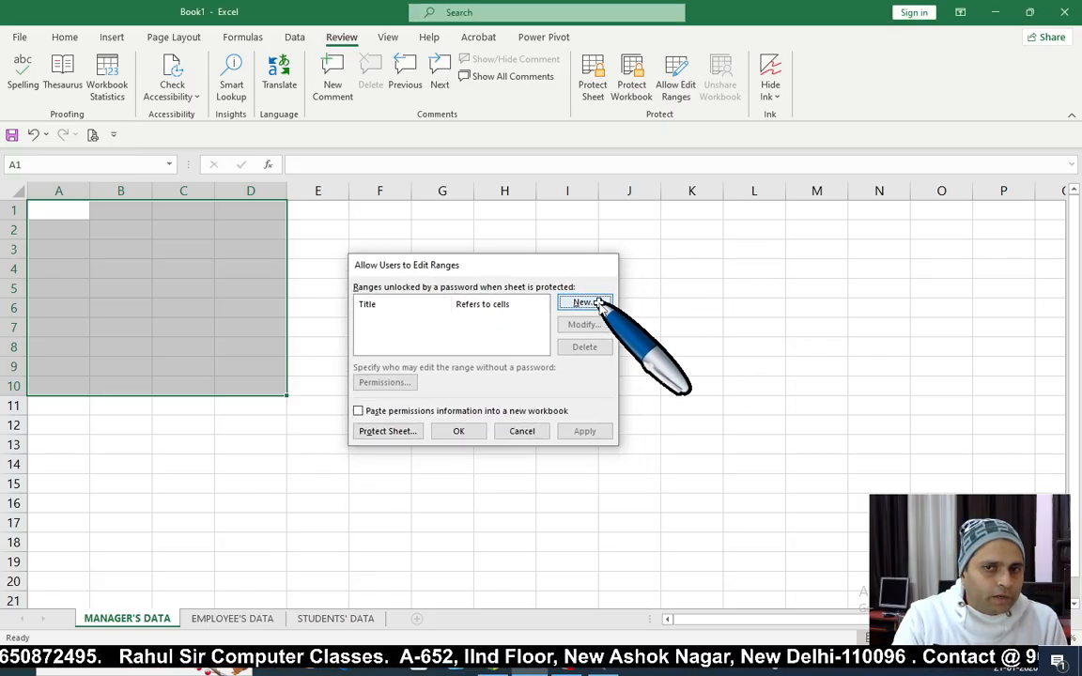
pyautogui.click(585, 303)
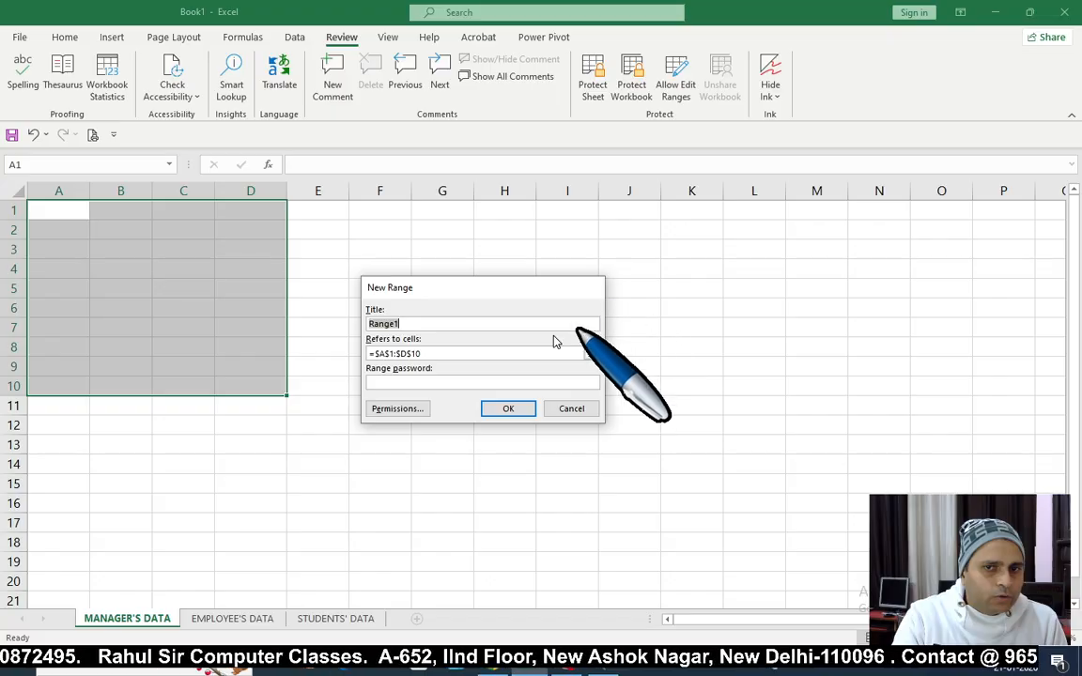
pyautogui.click(388, 384)
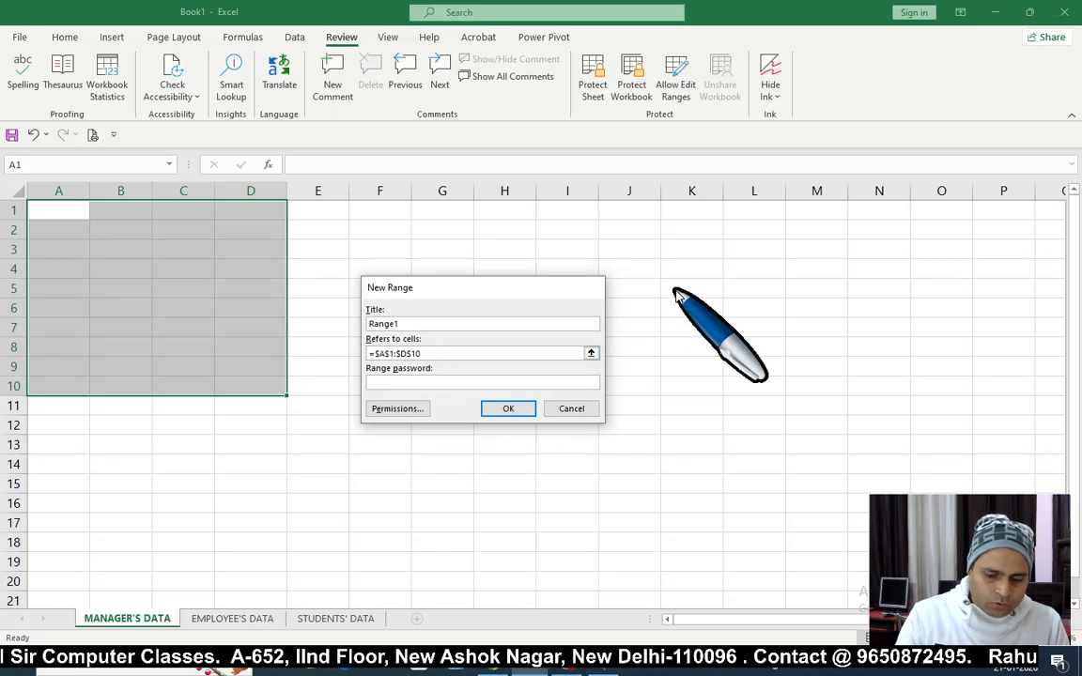
pyautogui.click(505, 408)
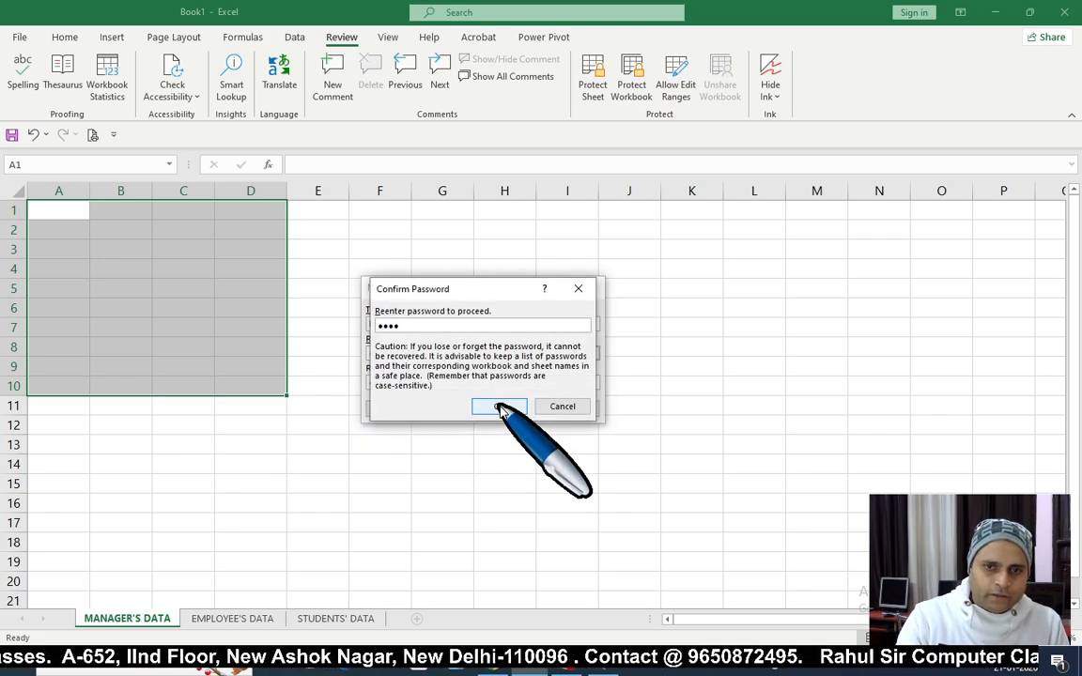
pyautogui.click(500, 408)
pyautogui.moveTo(492, 266); pyautogui.dragTo(553, 260)
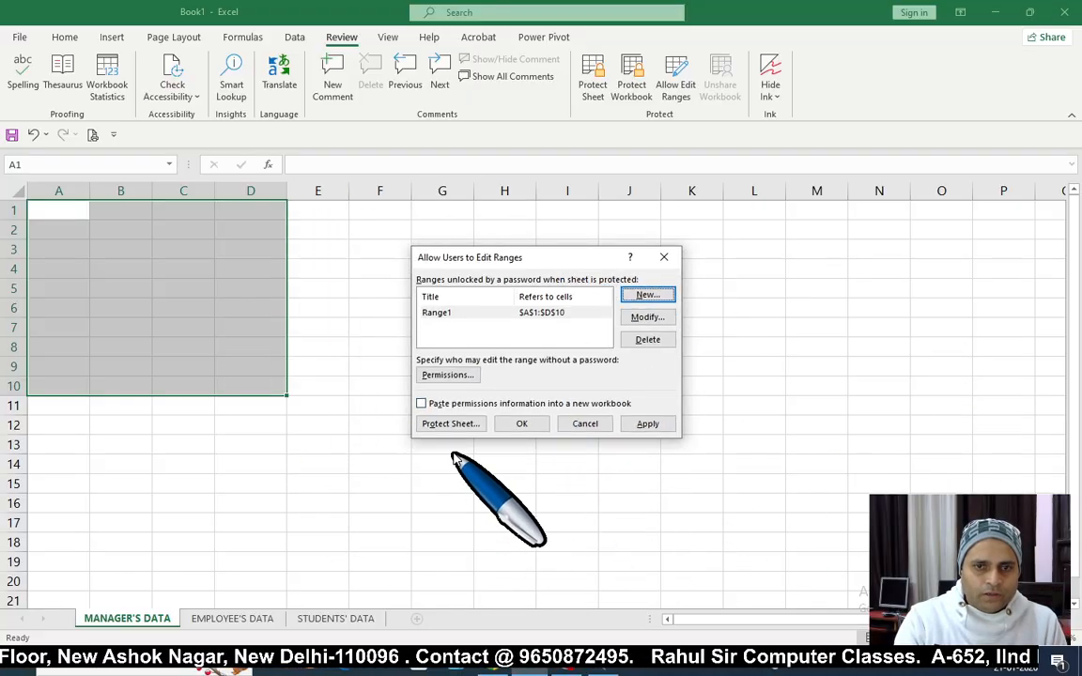
# Step: Protect the sheet with a confirmed password and select a cell outside the range
pyautogui.click(453, 424)
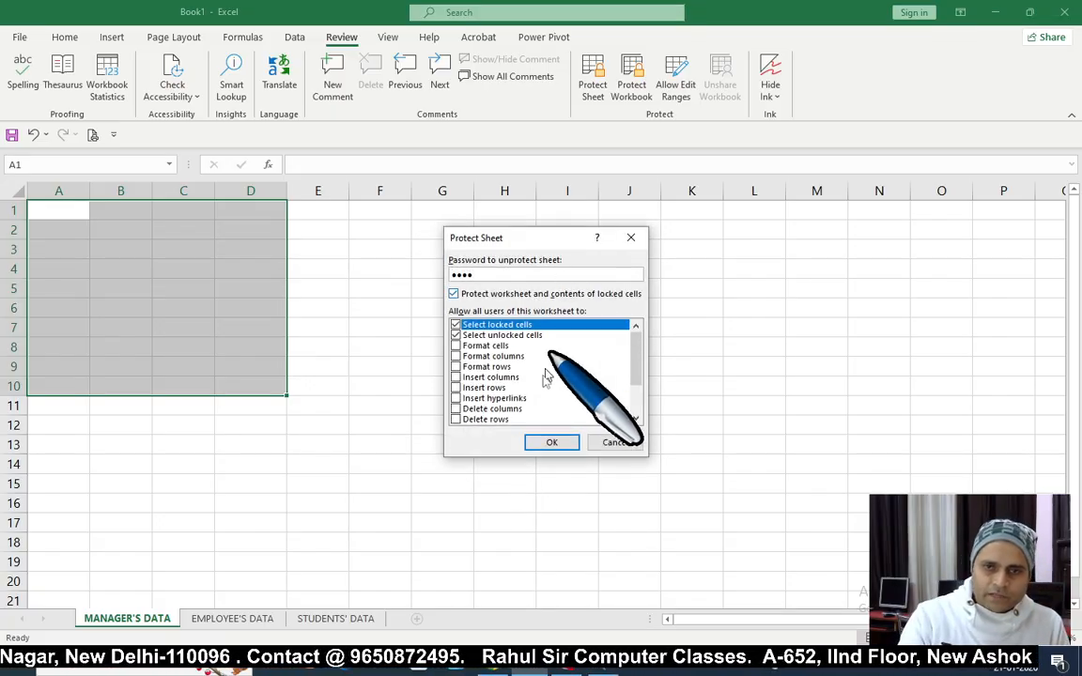
pyautogui.click(545, 443)
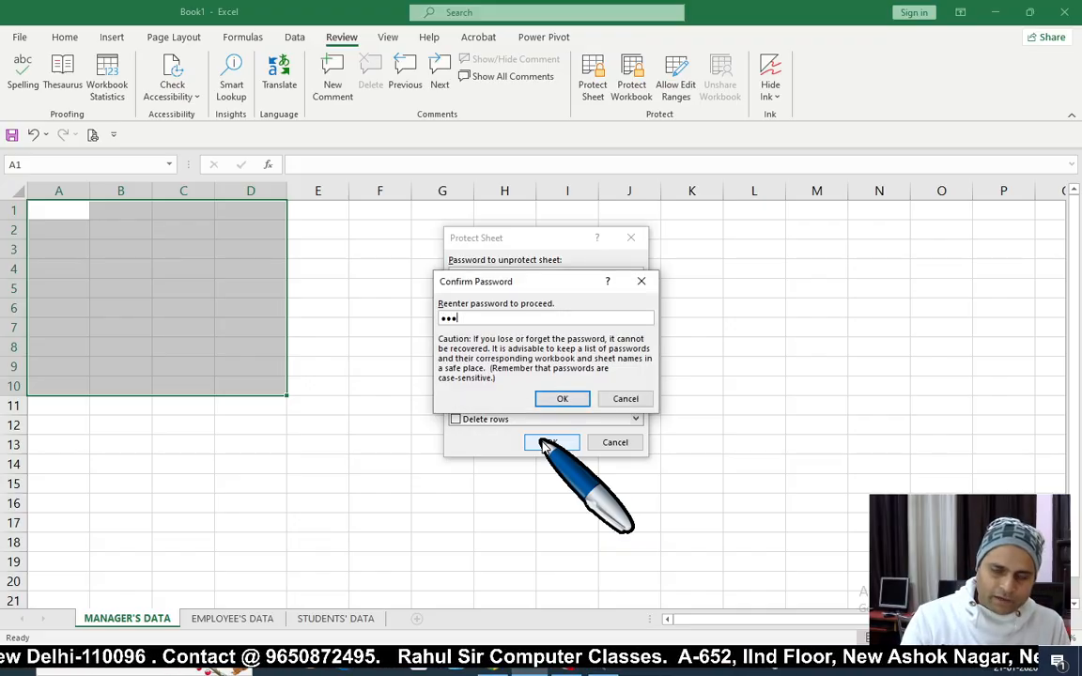
pyautogui.click(561, 399)
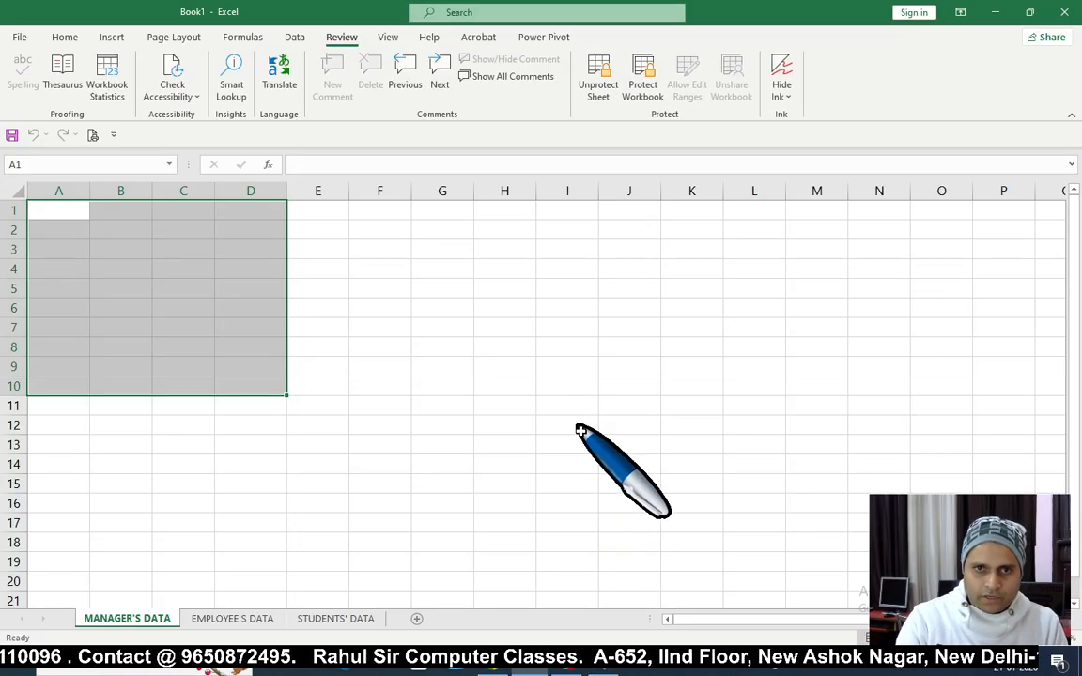
pyautogui.click(593, 302)
# Step: Unlock Range1 at cell A1 by entering the range password
pyautogui.press('a')
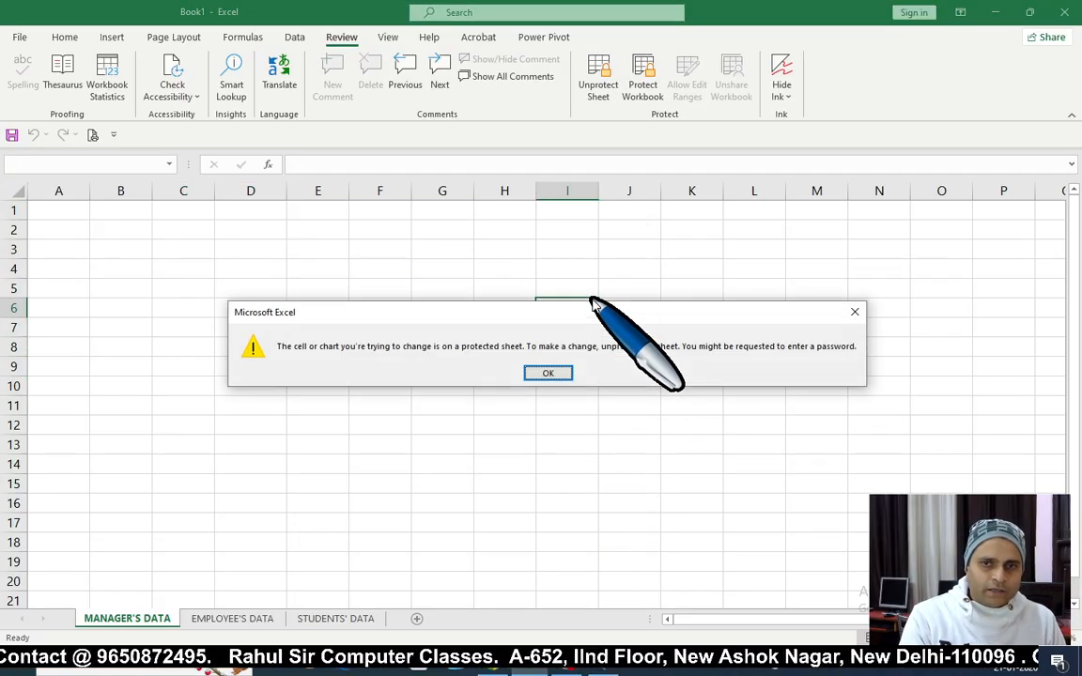
pyautogui.press('Return')
pyautogui.click(66, 209)
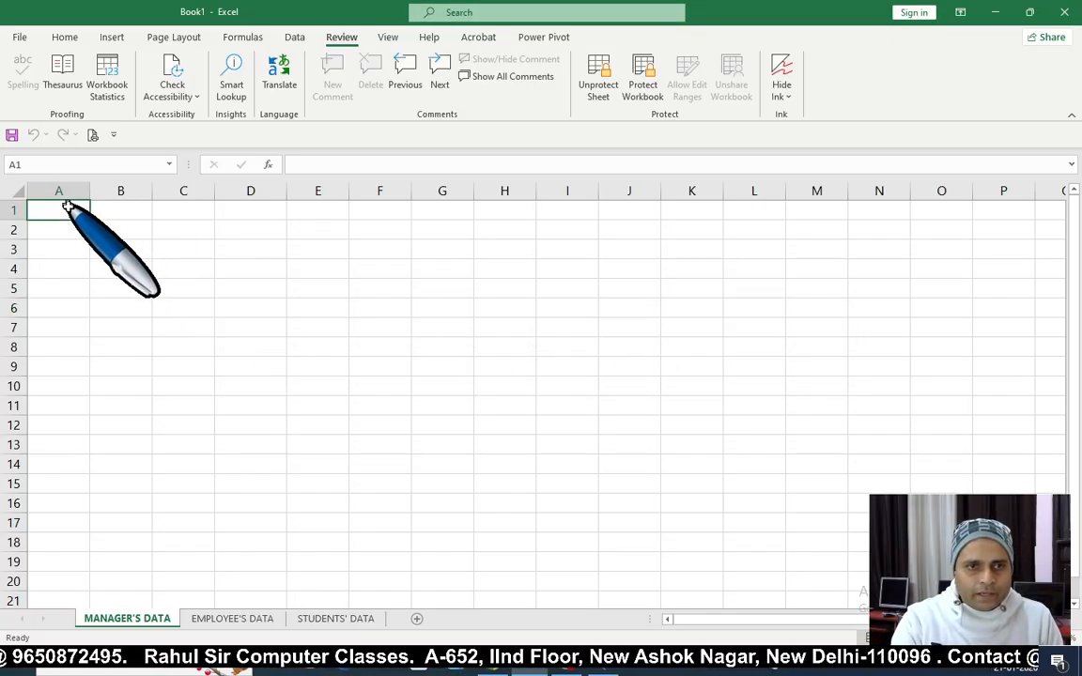
pyautogui.press('a')
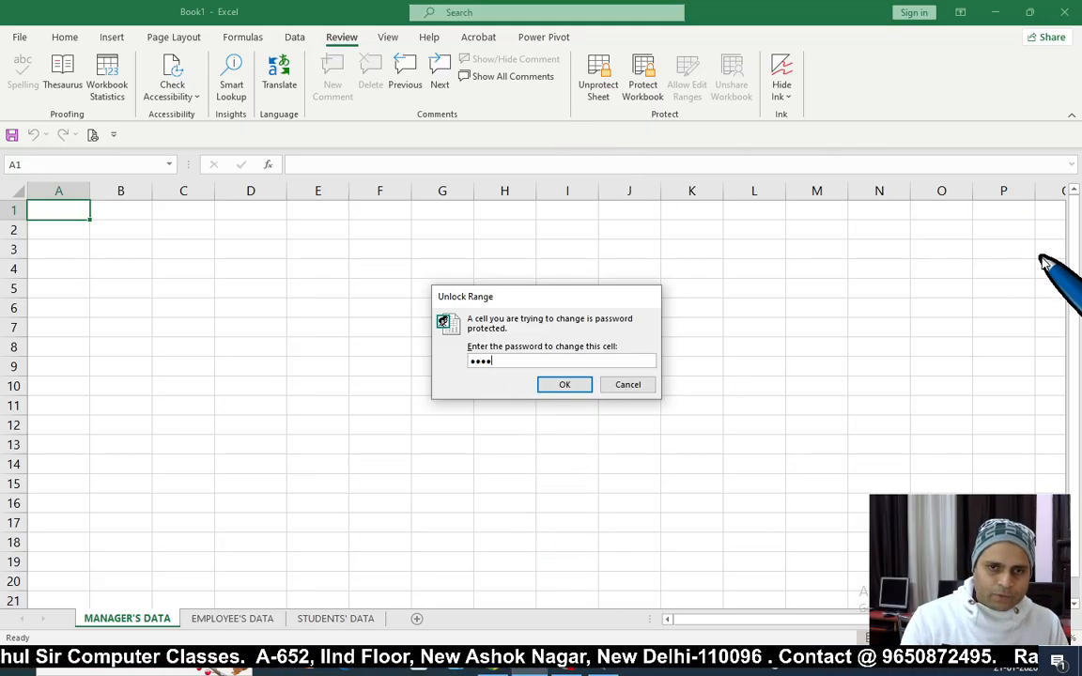
pyautogui.press('Return')
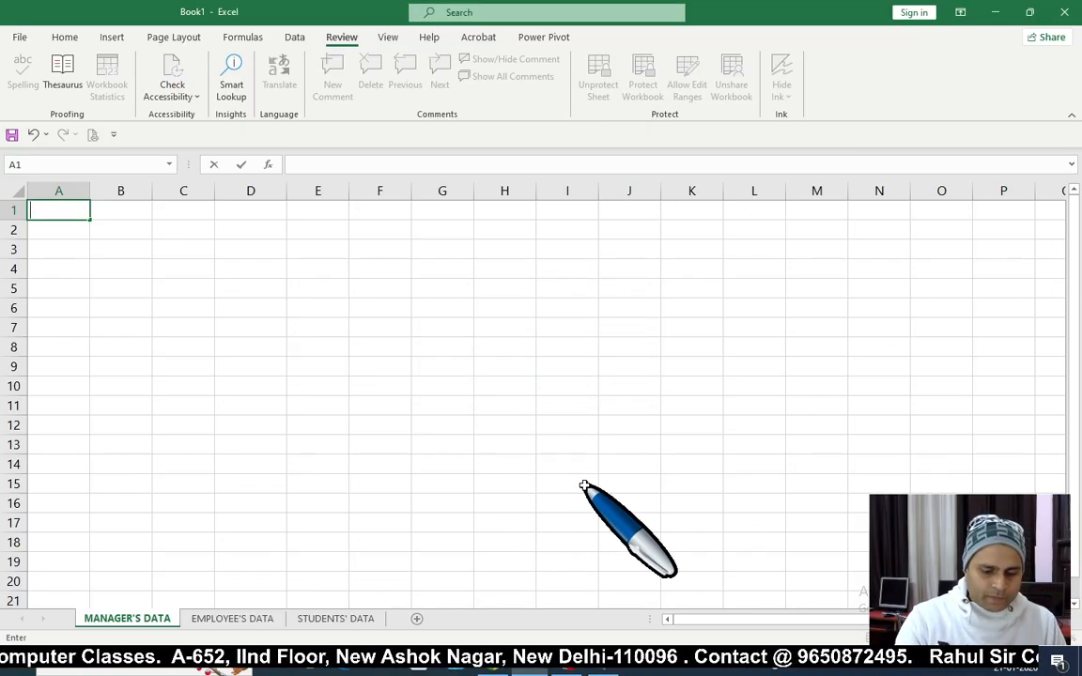
pyautogui.press('Return')
pyautogui.press('Up')
# Step: Enter the headings NAME, AGE, SALARY and POST across A1:D1
pyautogui.write('NAME')
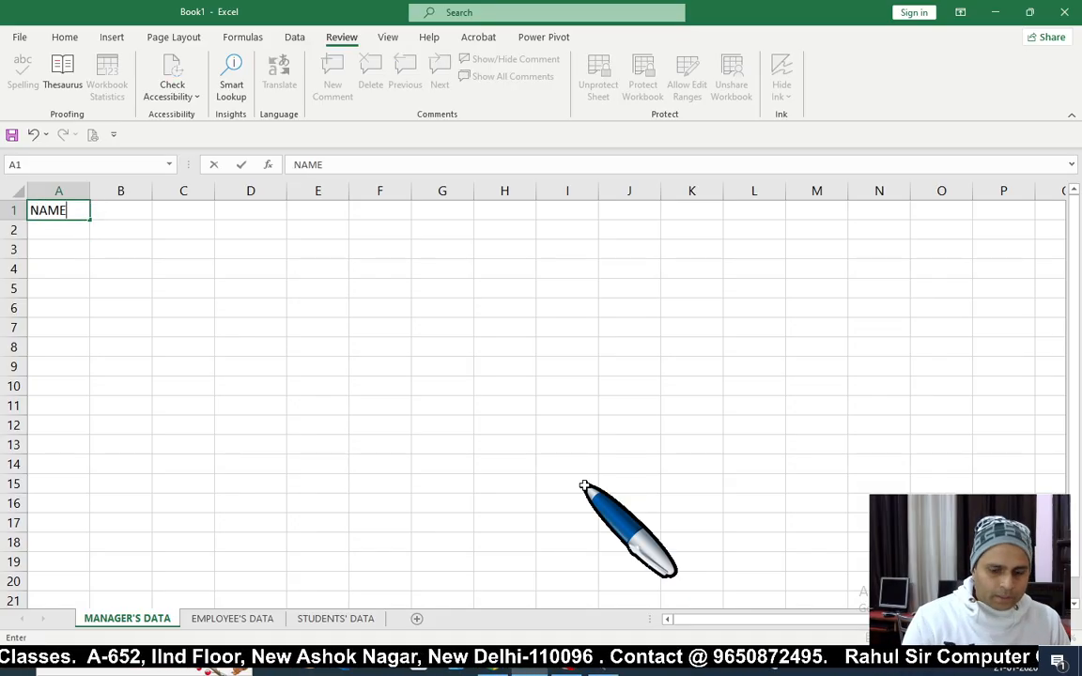
pyautogui.press('Tab')
pyautogui.write('AGE')
pyautogui.press('Tab')
pyautogui.write('SALARY')
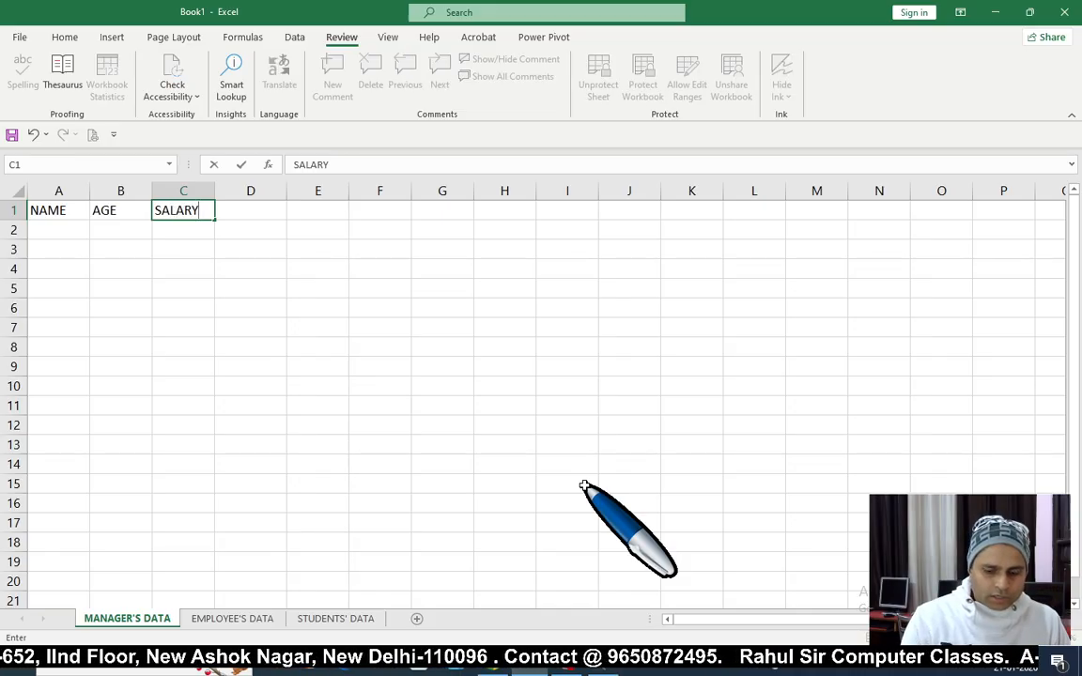
pyautogui.press('Tab')
pyautogui.write('POST')
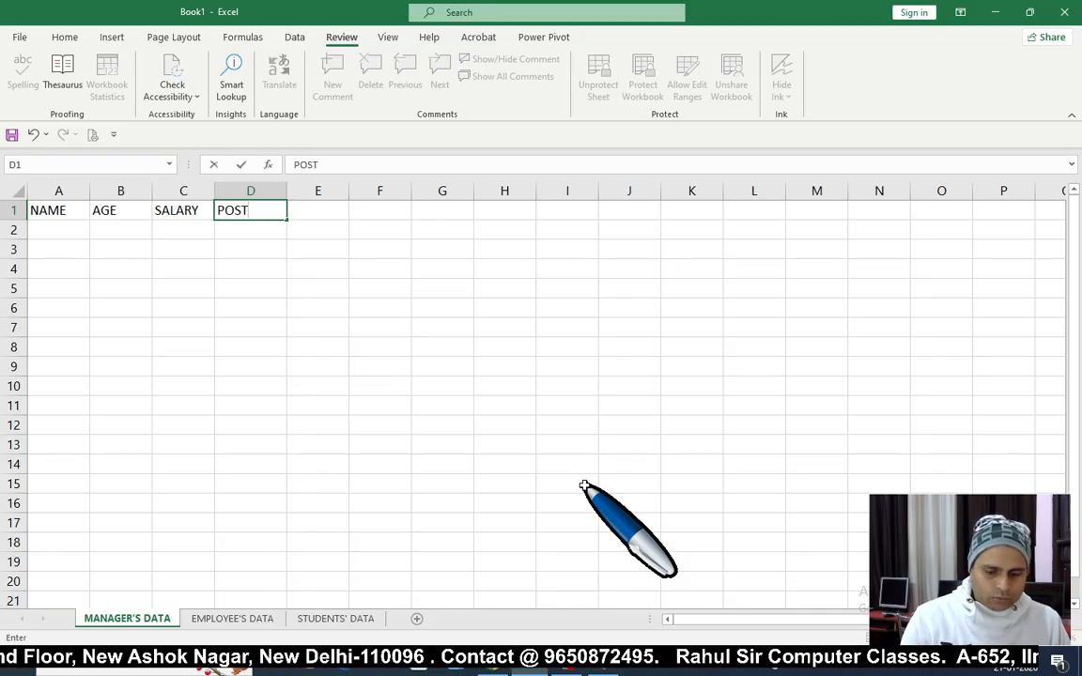
pyautogui.press('Tab')
pyautogui.press('Return')
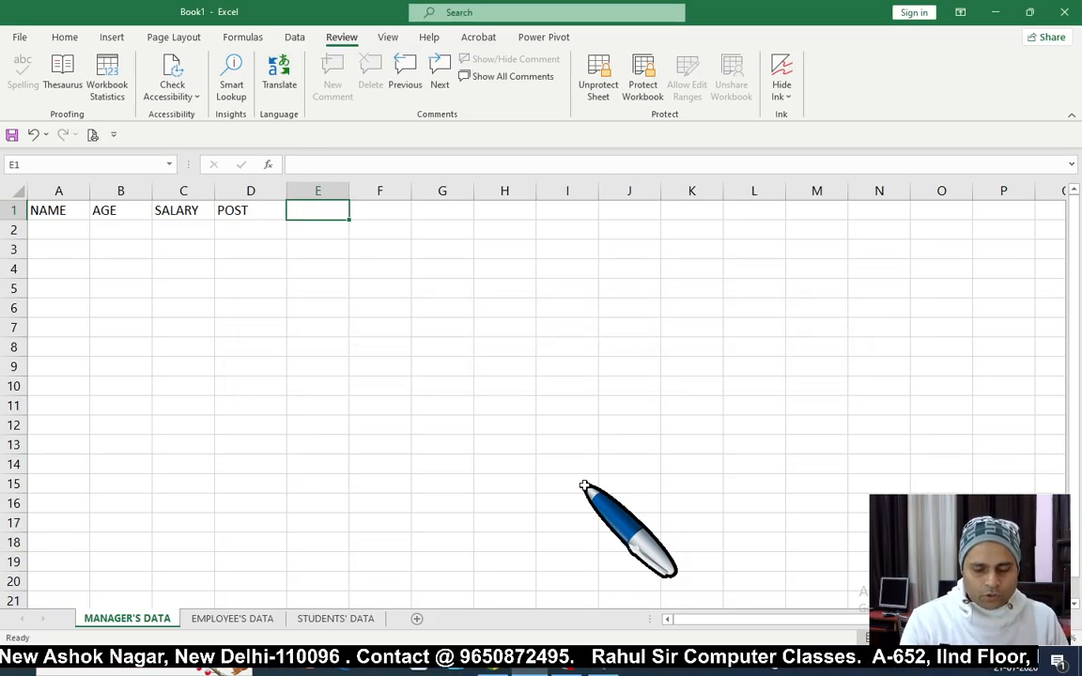
# Step: Enter the names KAMAL, DEEPAK and LALLAN in A2:A4, fixing a misspelling
pyautogui.press('Down')
pyautogui.press('Home')
pyautogui.write('KAMAL')
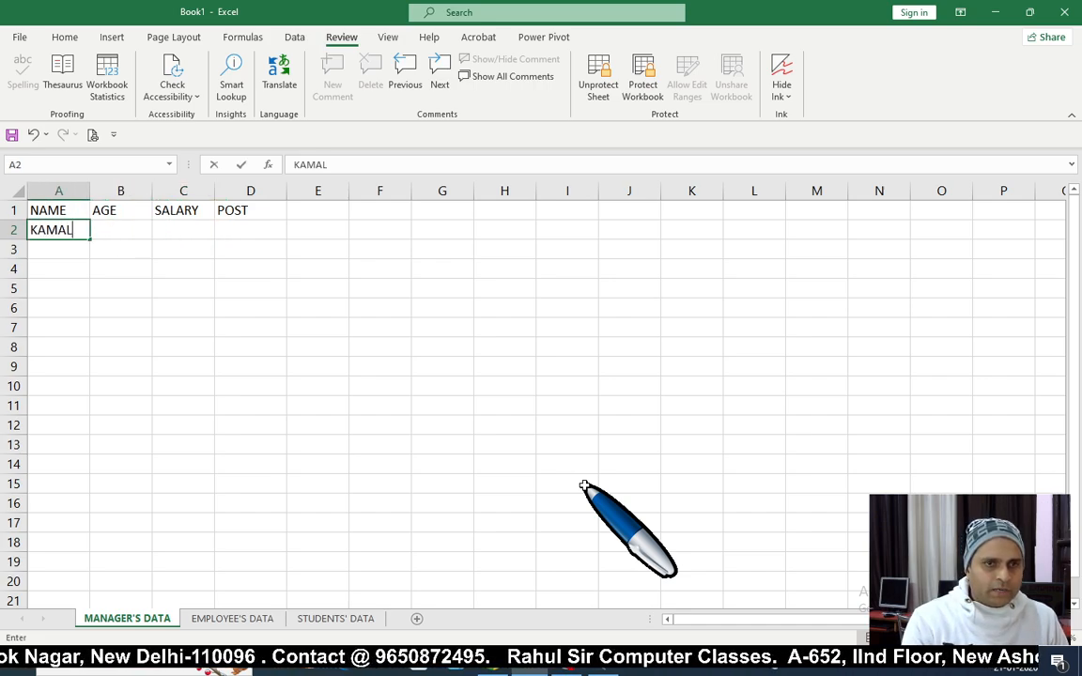
pyautogui.press('Return')
pyautogui.write('DEEPAK')
pyautogui.press('Return')
pyautogui.write('ALLLA')
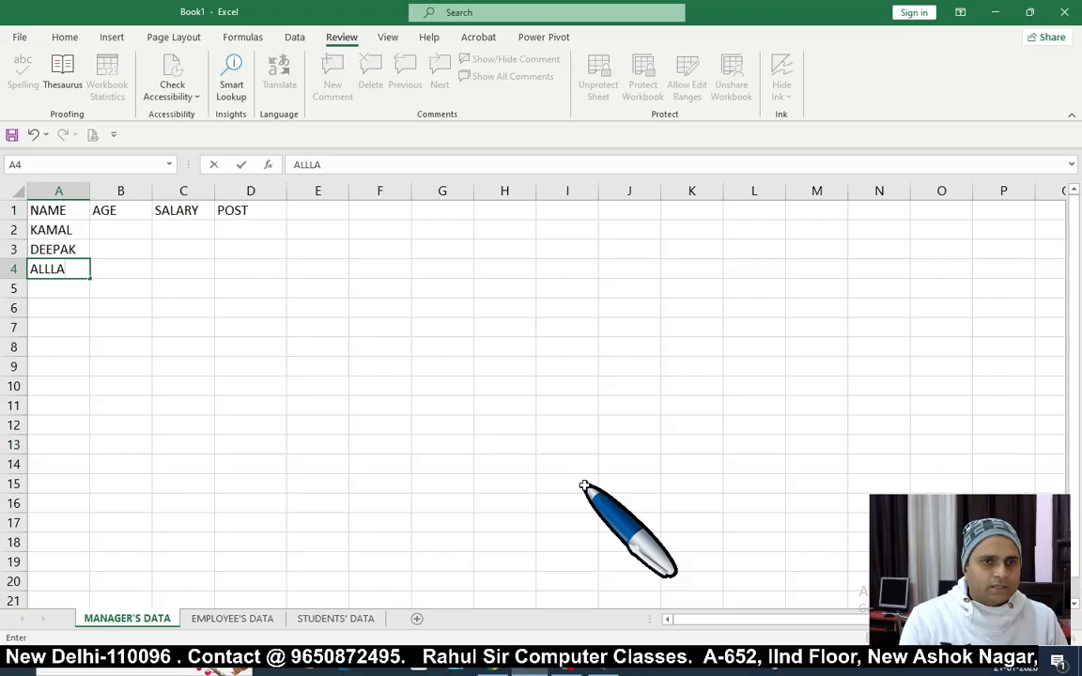
pyautogui.press('Up')
pyautogui.press('Down')
pyautogui.write('LALLAN')
pyautogui.press('Return')
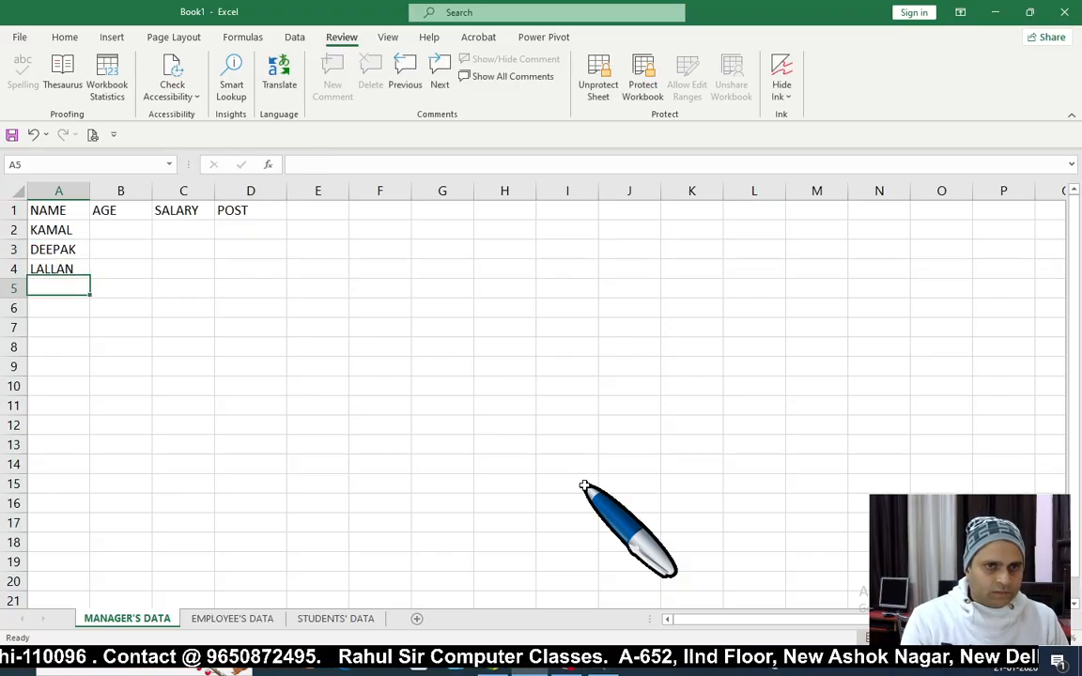
# Step: Enter SANDEEP, PIYUSH, RAMESH, ASHOK, KISAN and ANNA in A5:A10
pyautogui.write('SANDEEP')
pyautogui.press('Return')
pyautogui.write('PI')
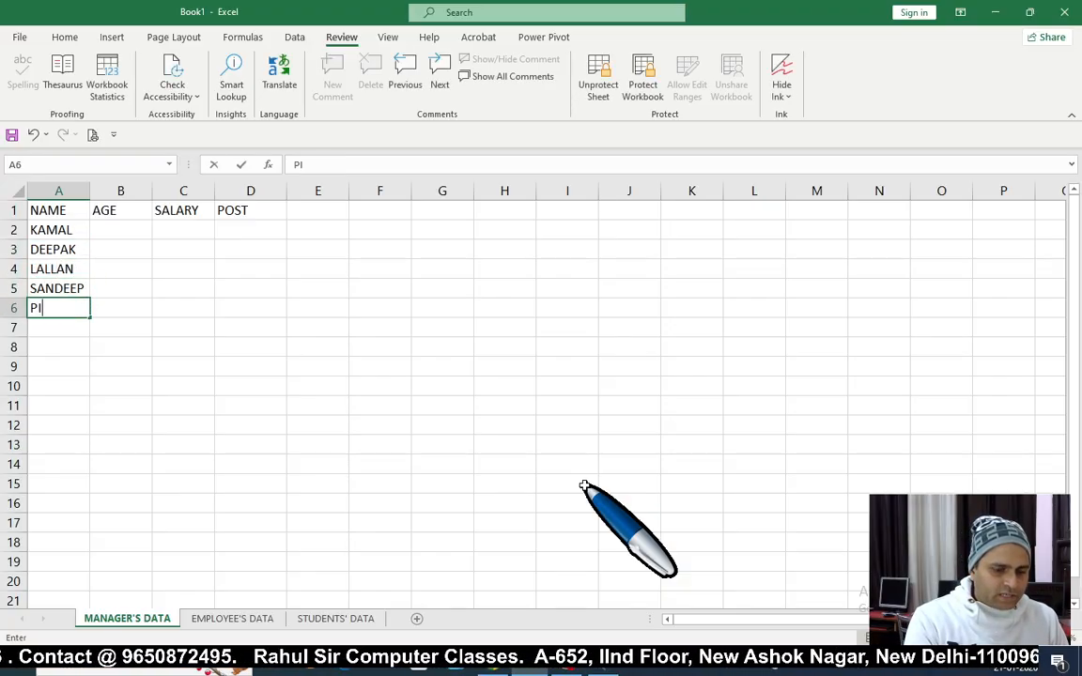
pyautogui.write('YUSH')
pyautogui.press('Return')
pyautogui.write('RAMESH')
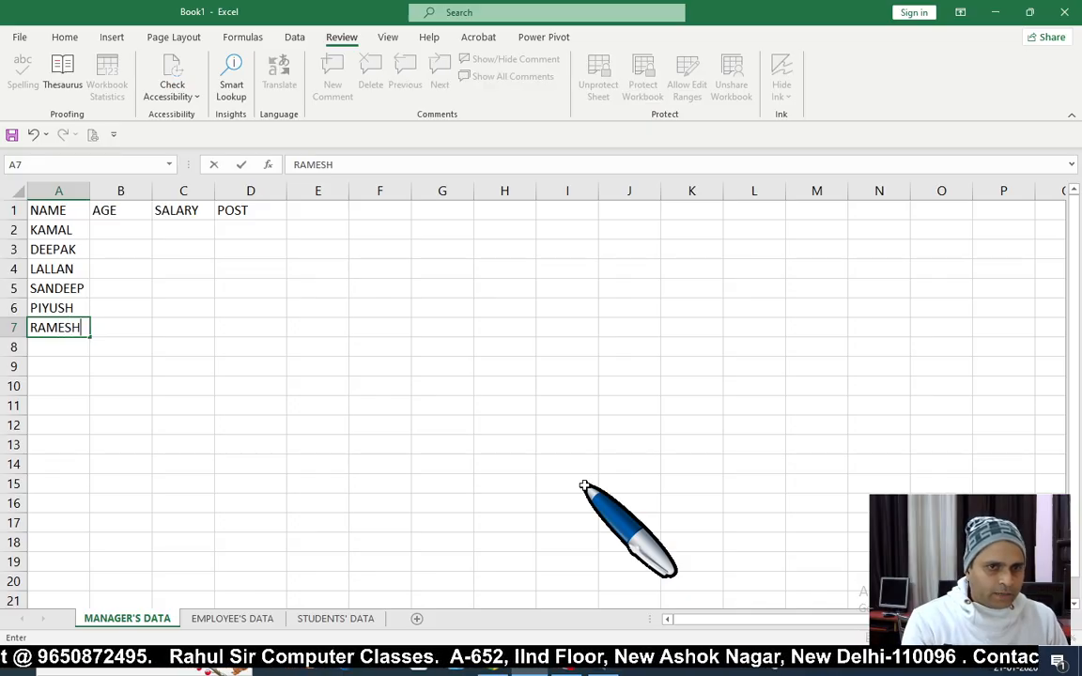
pyautogui.press('Return')
pyautogui.write('ASHOK')
pyautogui.press('Return')
pyautogui.write('KIS')
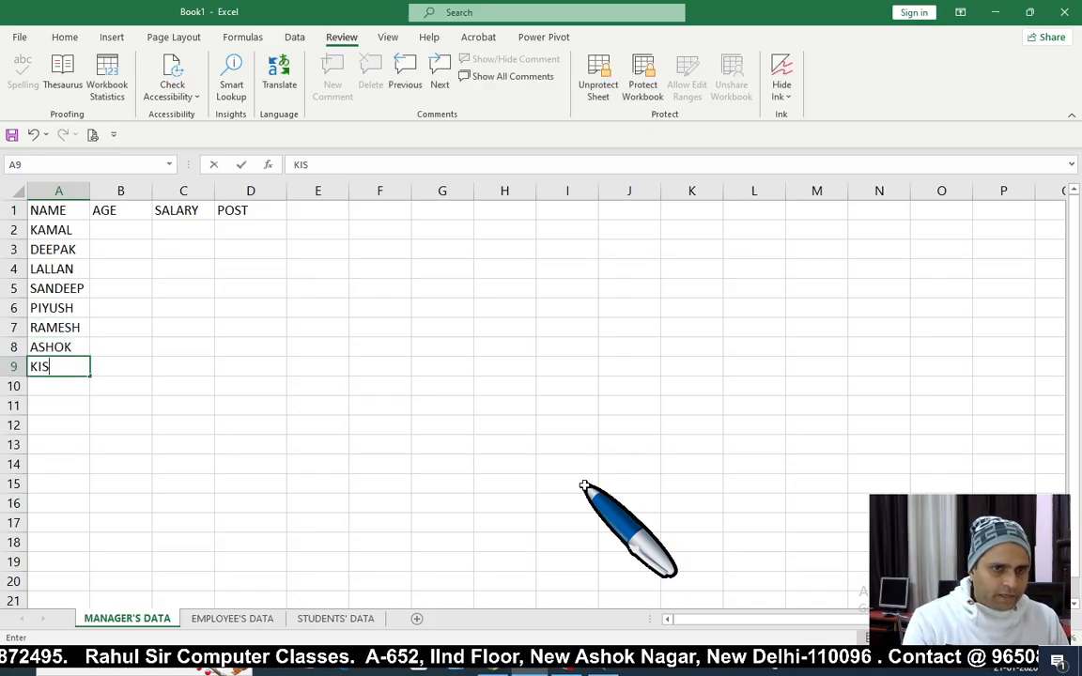
pyautogui.write('AN')
pyautogui.press('Return')
pyautogui.write('ANNA')
pyautogui.press('Return')
pyautogui.write('A')
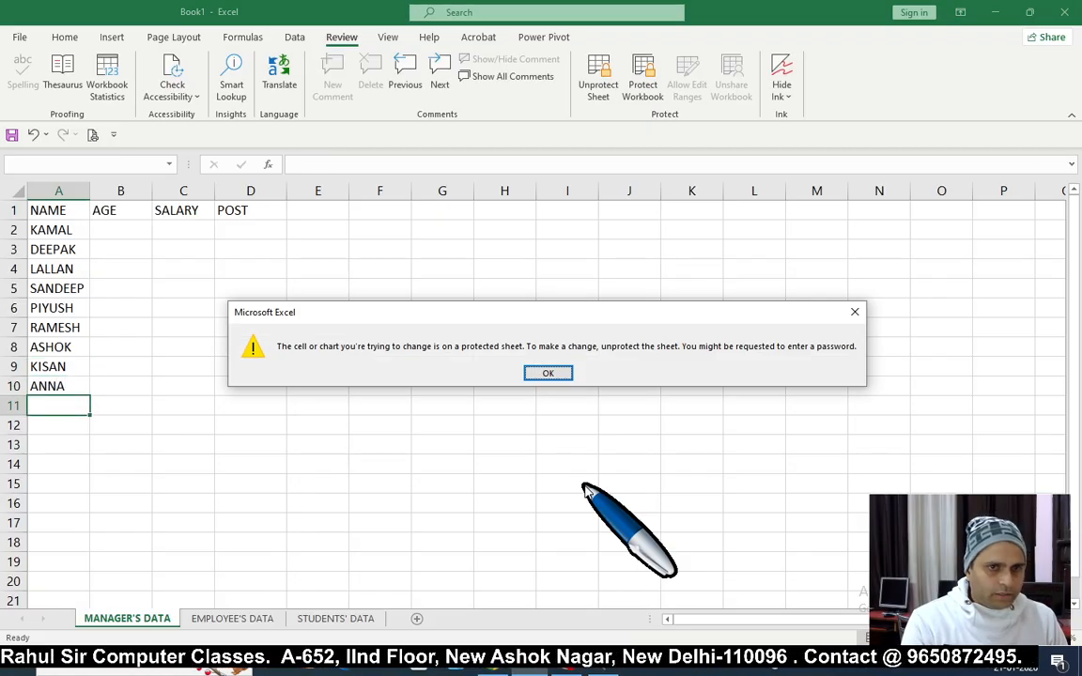
pyautogui.press('Return')
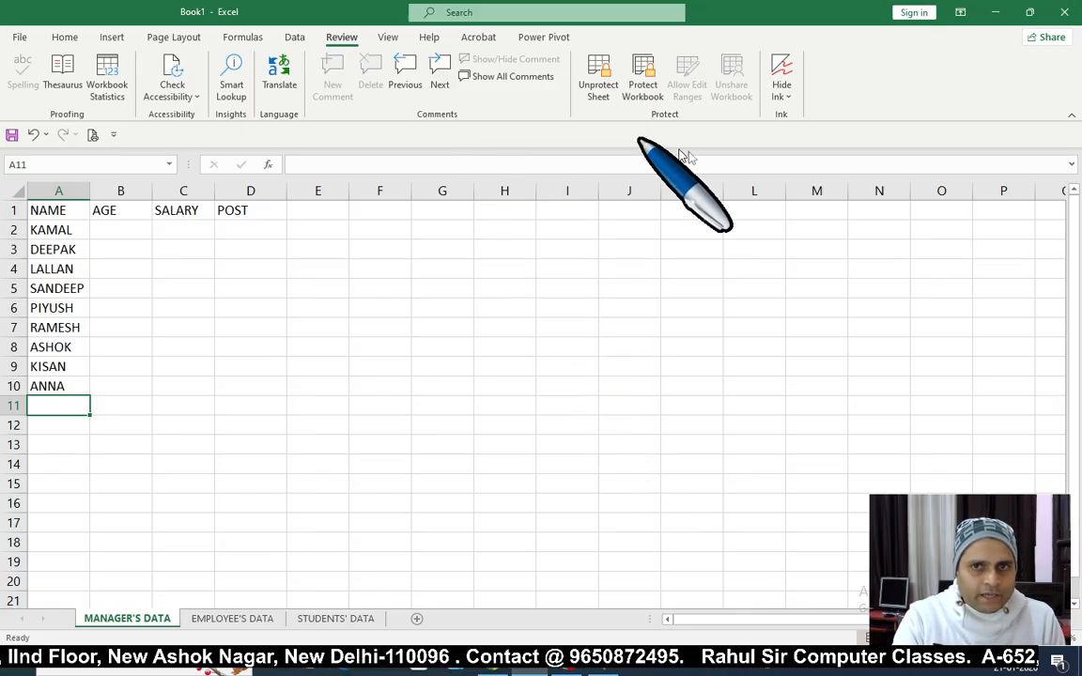
# Step: Unprotect the sheet with its password, then type and delete test entries in column K
pyautogui.click(607, 101)
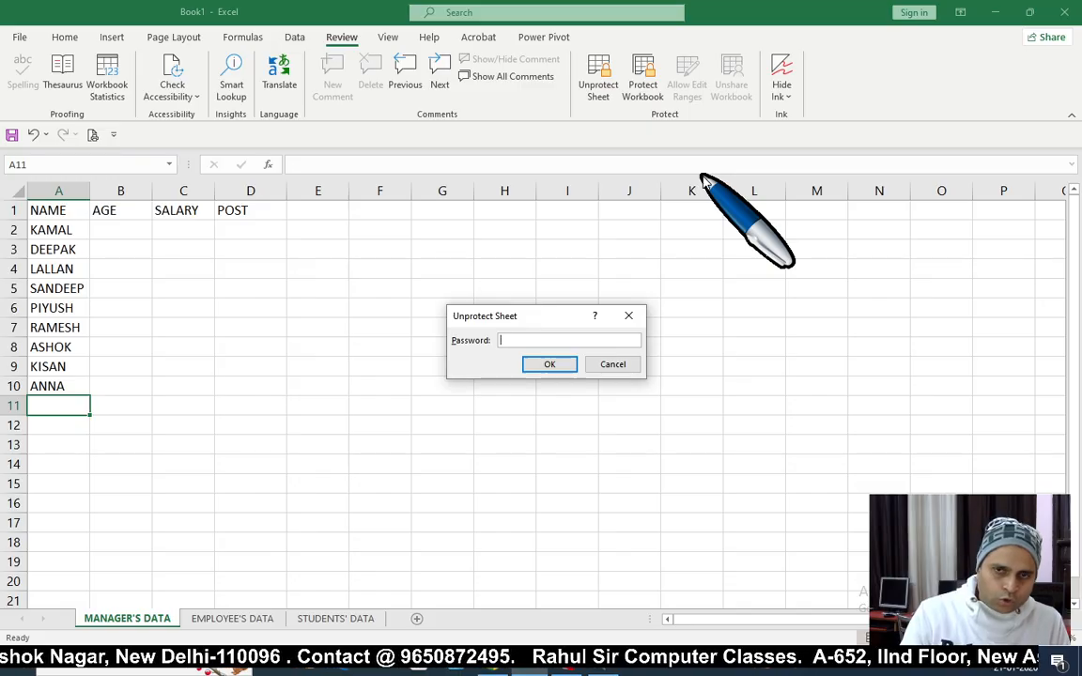
pyautogui.press('Return')
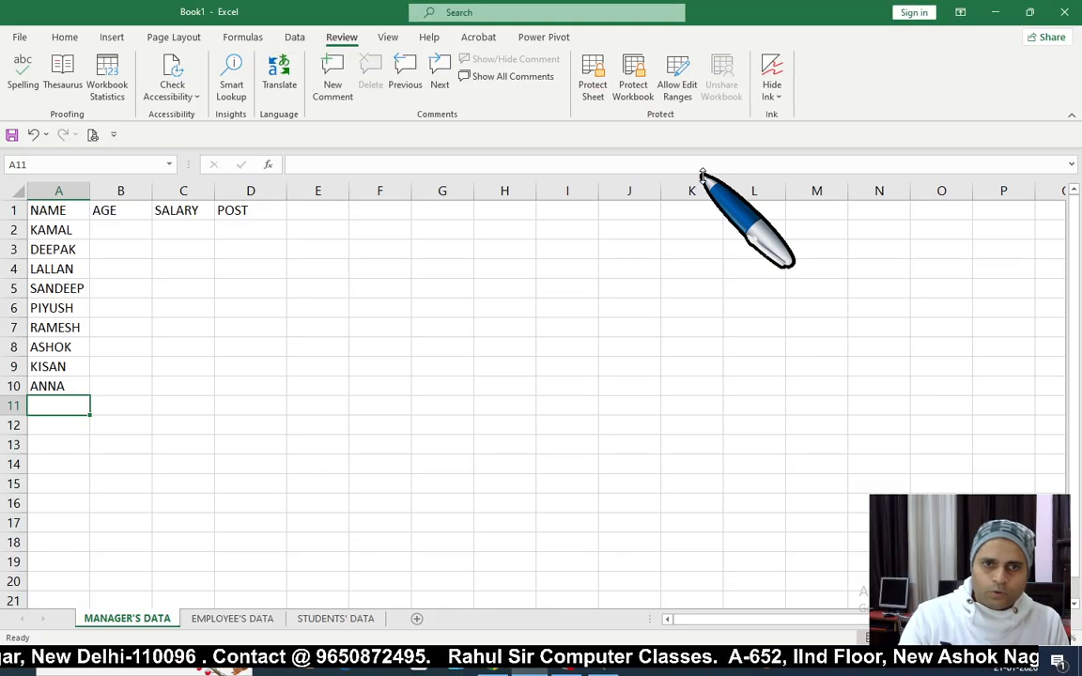
pyautogui.click(693, 308)
pyautogui.press('Down')
pyautogui.write('D GD GD D')
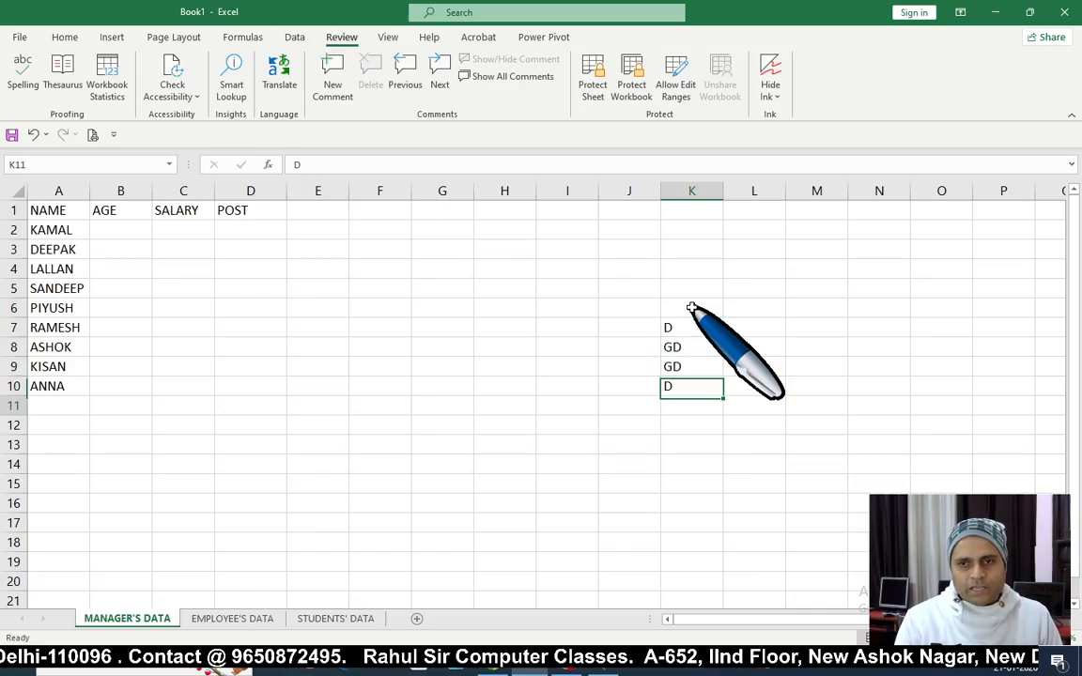
pyautogui.write(' D GD')
pyautogui.hotkey('shift', 'Up')
pyautogui.hotkey('shift', 'Up')
pyautogui.hotkey('shift', 'Up')
pyautogui.hotkey('shift', 'Up')
pyautogui.hotkey('shift', 'Up')
pyautogui.hotkey('shift', 'Up')
pyautogui.hotkey('shift', 'Up')
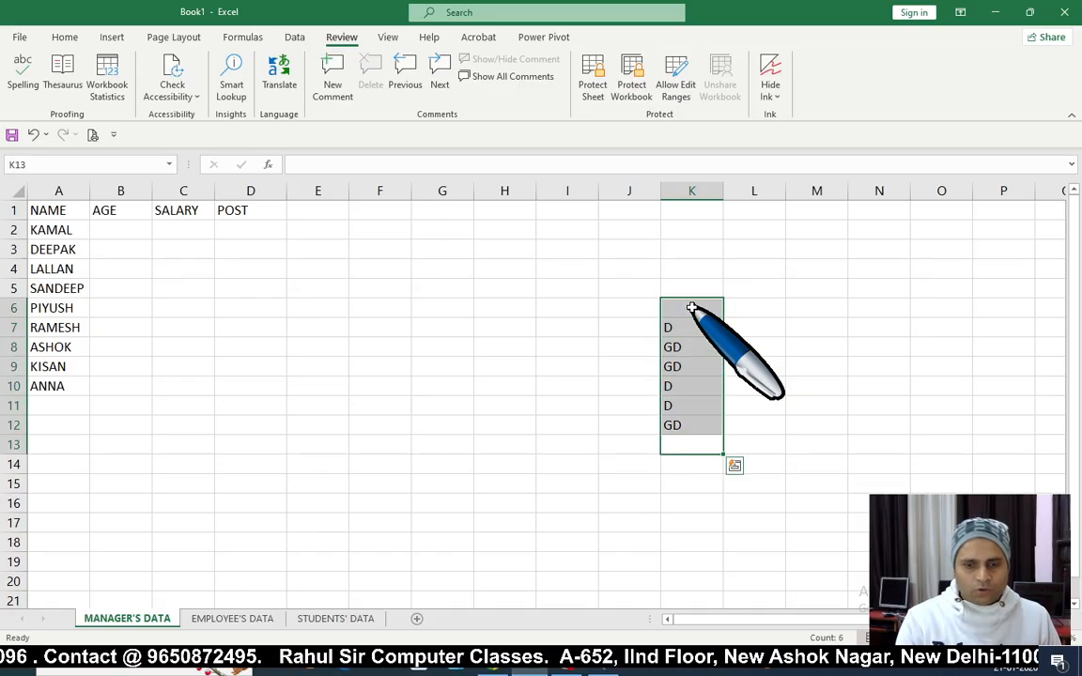
pyautogui.press('Delete')
pyautogui.hotkey('ctrl', 'Home')
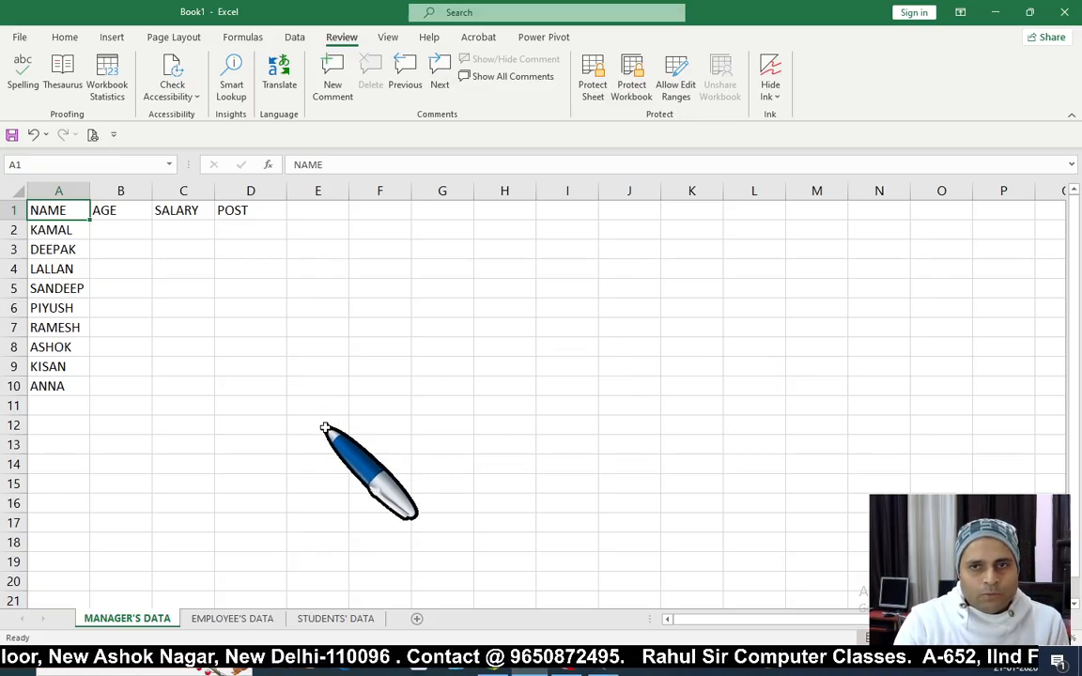
pyautogui.moveTo(68, 228); pyautogui.dragTo(75, 410)
pyautogui.click(75, 409)
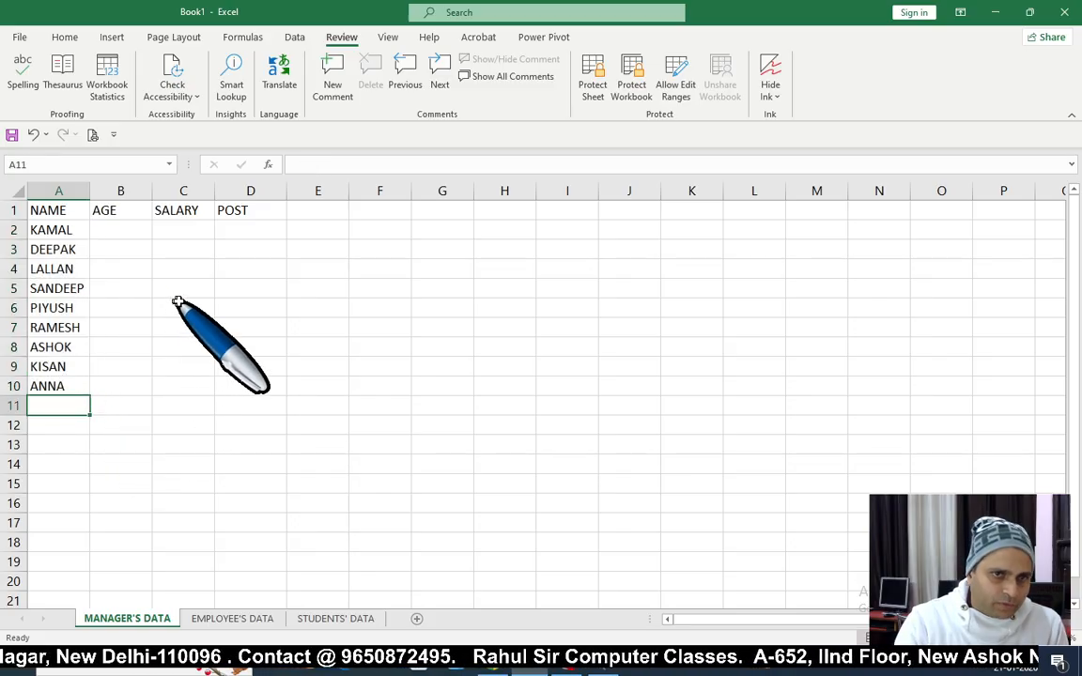
pyautogui.click(176, 305)
pyautogui.click(127, 230)
pyautogui.moveTo(121, 230); pyautogui.dragTo(237, 381)
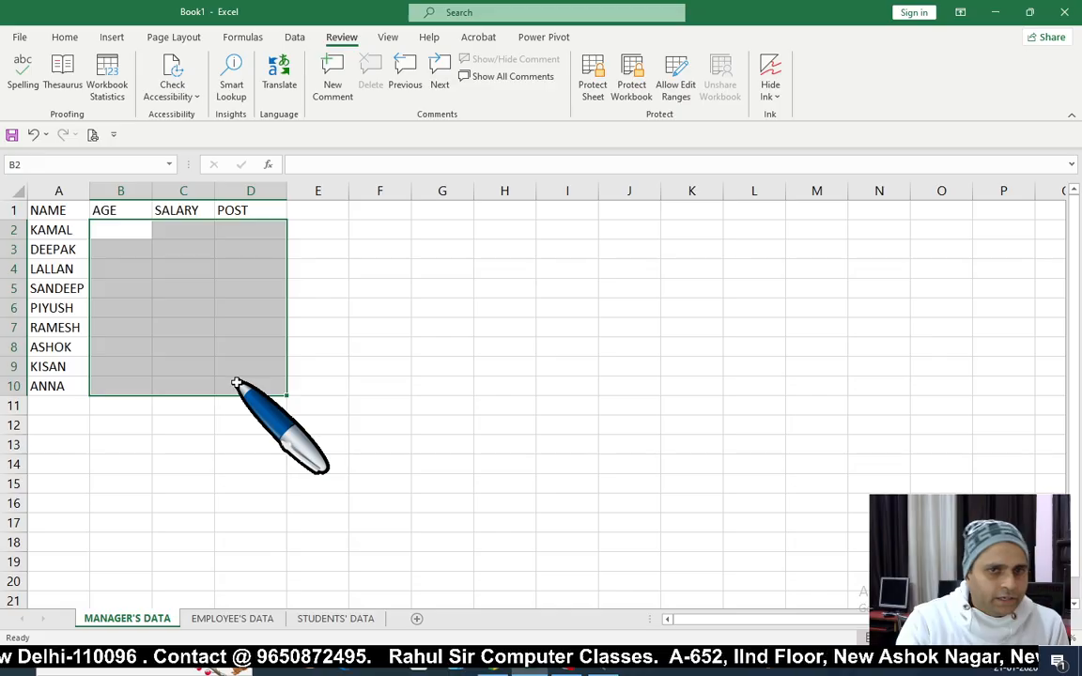
pyautogui.click(385, 386)
pyautogui.click(482, 347)
pyautogui.hotkey('ctrl', 'Home')
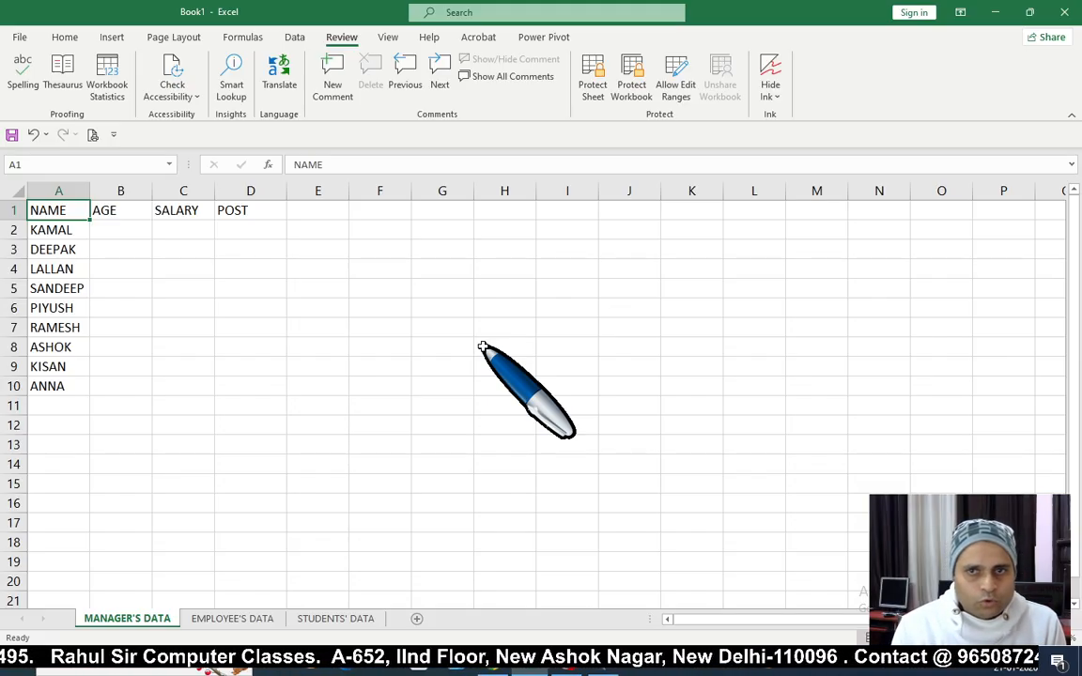
pyautogui.click(303, 346)
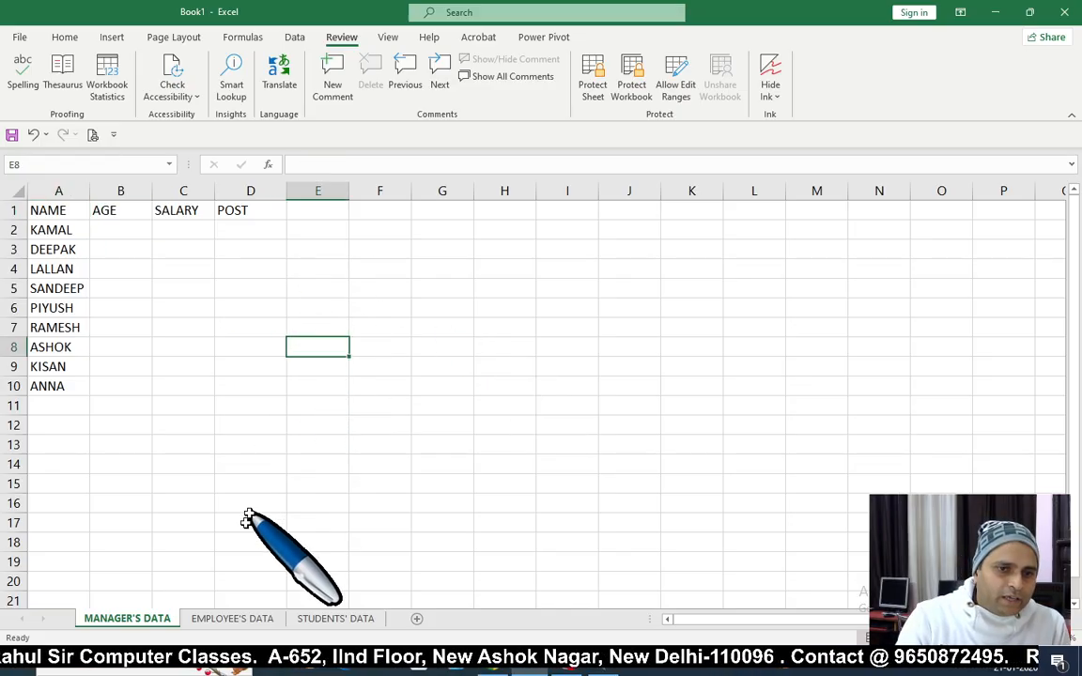
pyautogui.click(194, 343)
pyautogui.click(383, 326)
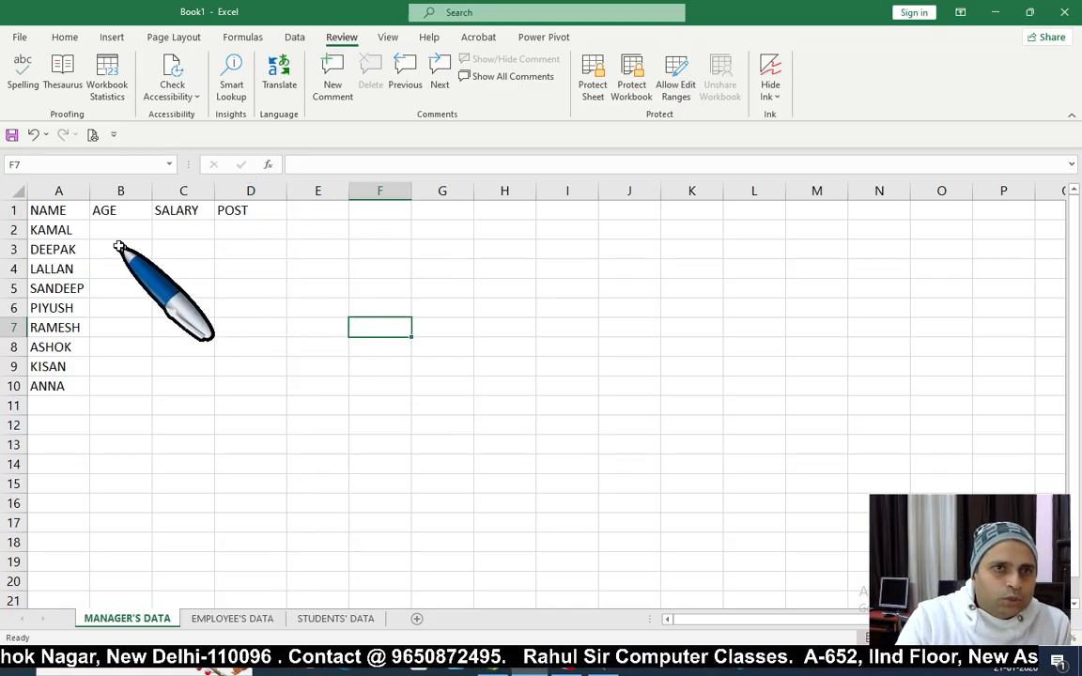
# Step: Start Save As and choose the Desktop as the save location
pyautogui.click(19, 35)
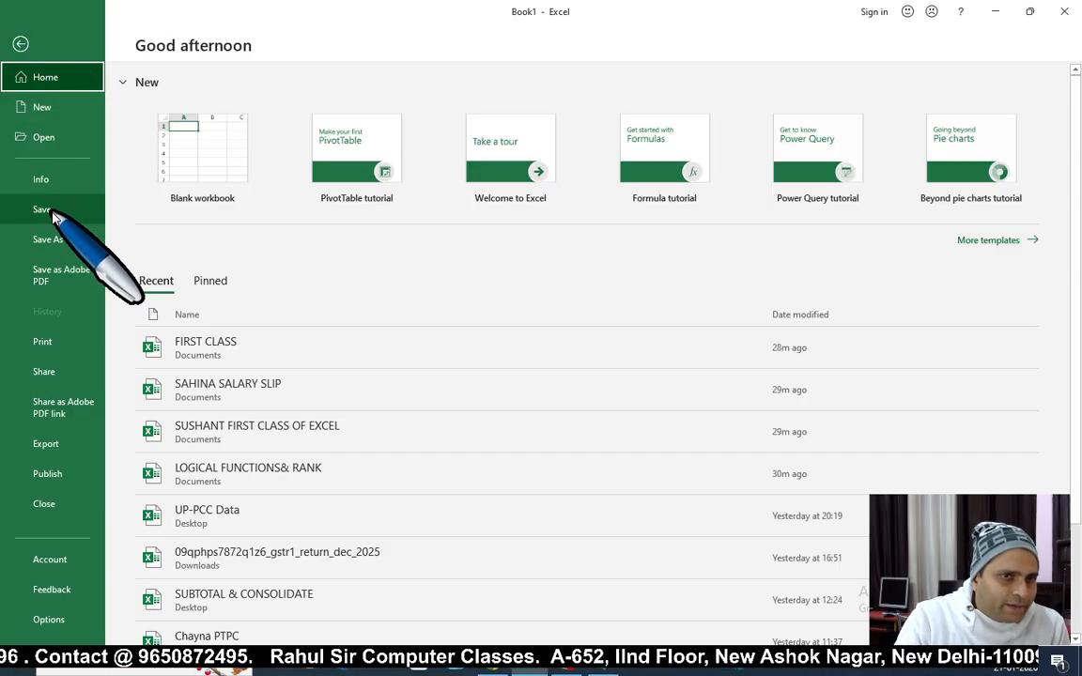
pyautogui.click(49, 240)
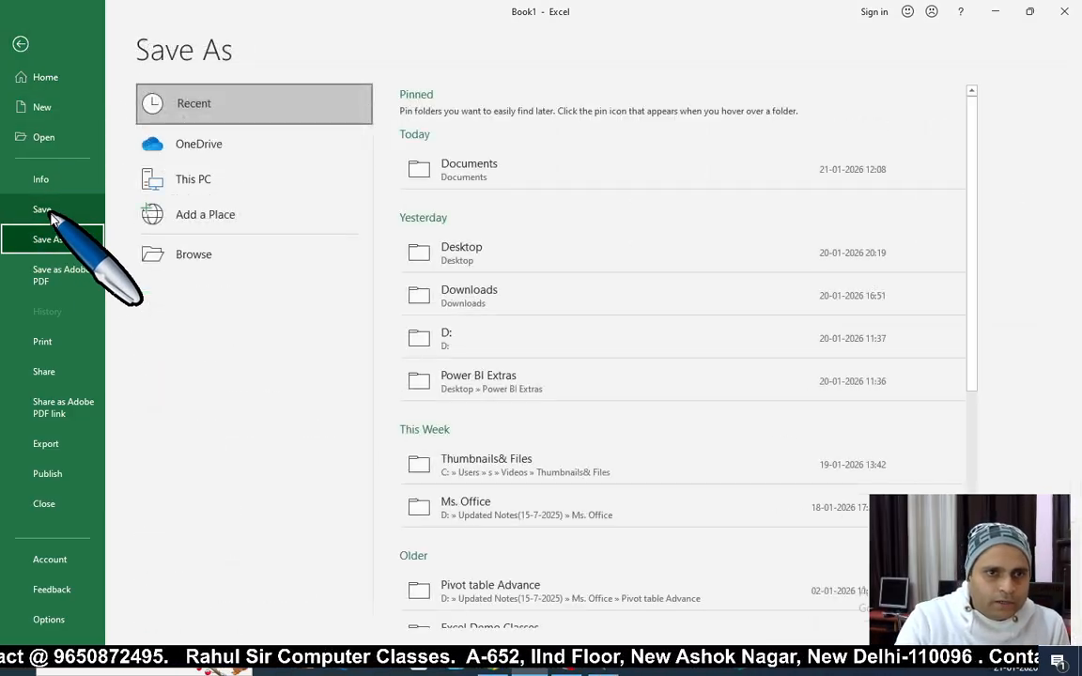
pyautogui.click(199, 255)
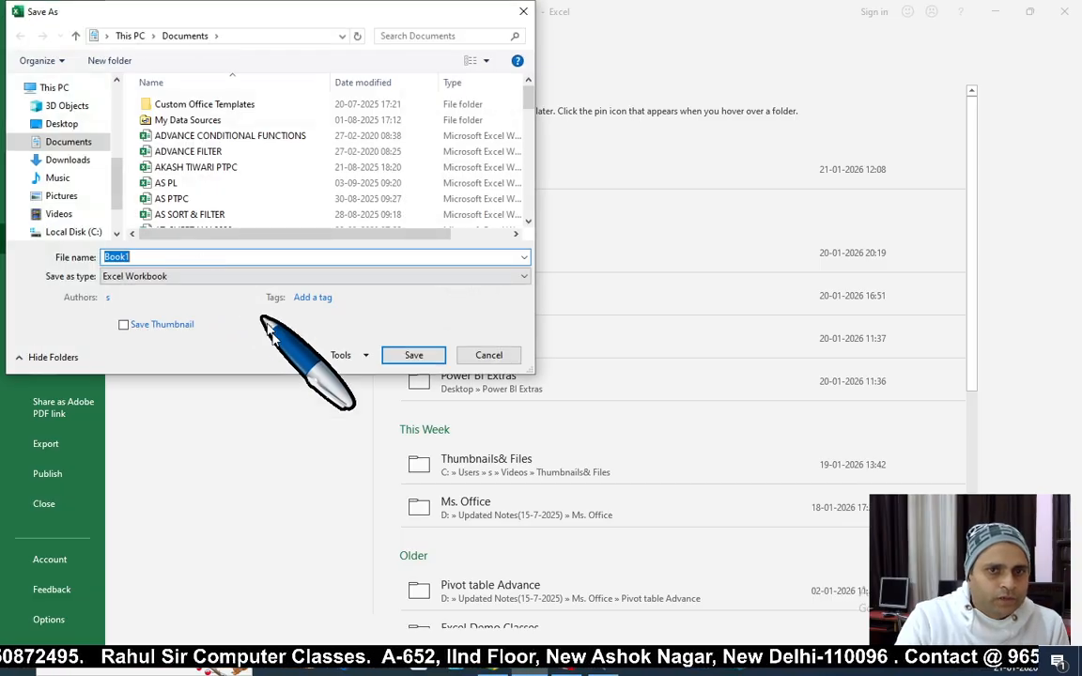
pyautogui.click(38, 122)
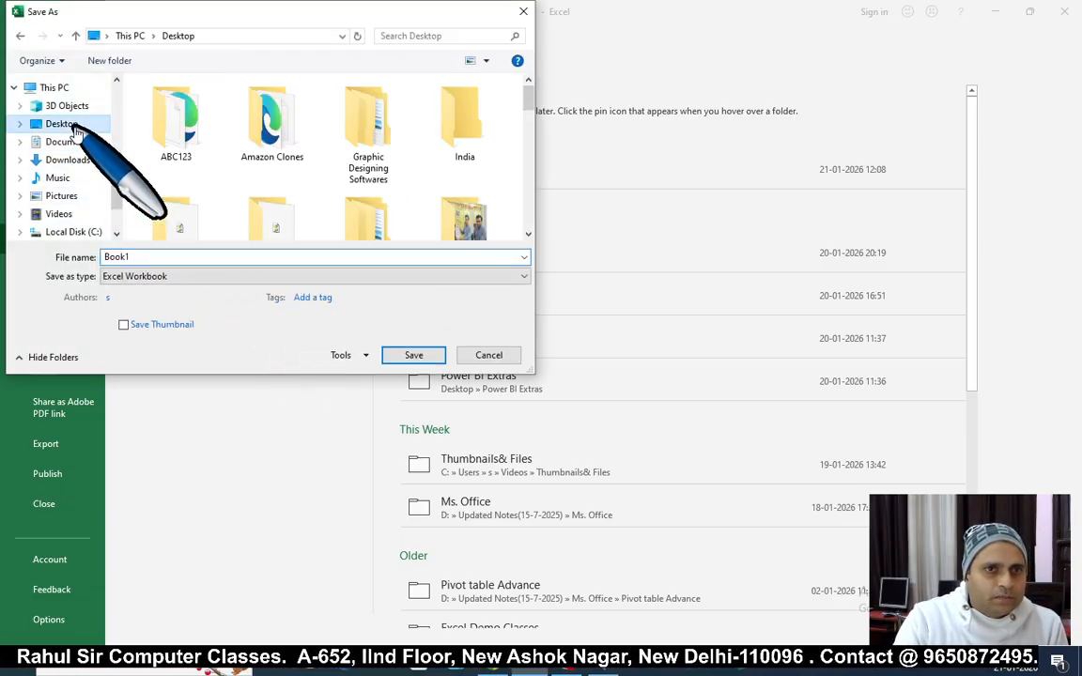
# Step: Replace the file name Book1 with 'DATA PROTECTION' and open the Tools options
pyautogui.doubleClick(148, 256)
pyautogui.press('BackSpace')
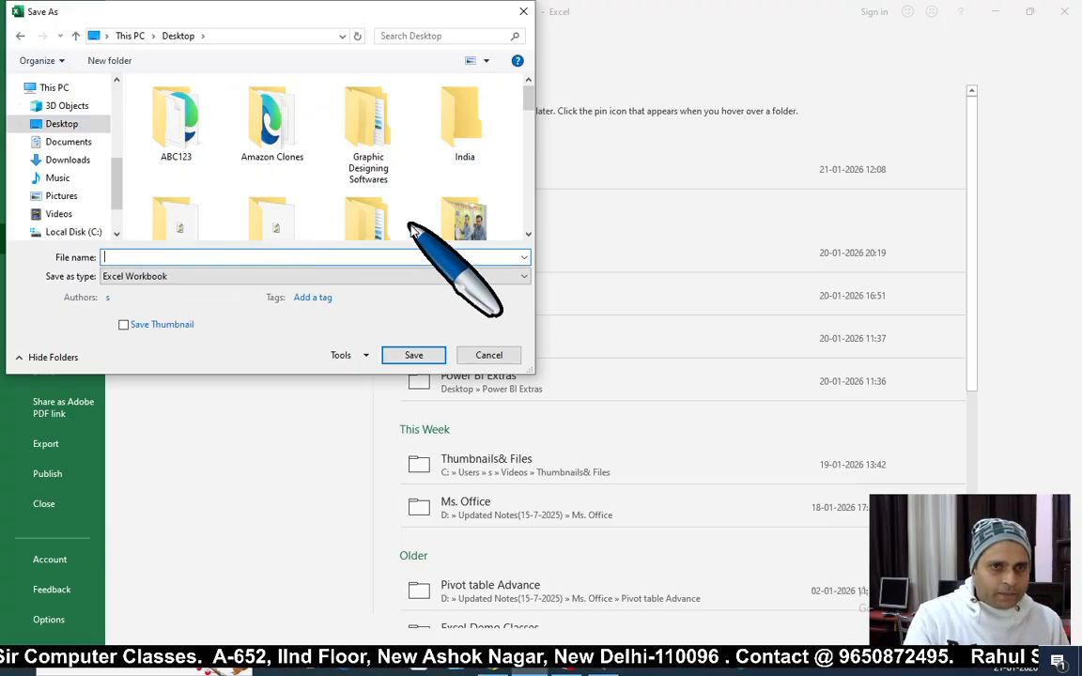
pyautogui.write('DATA PR')
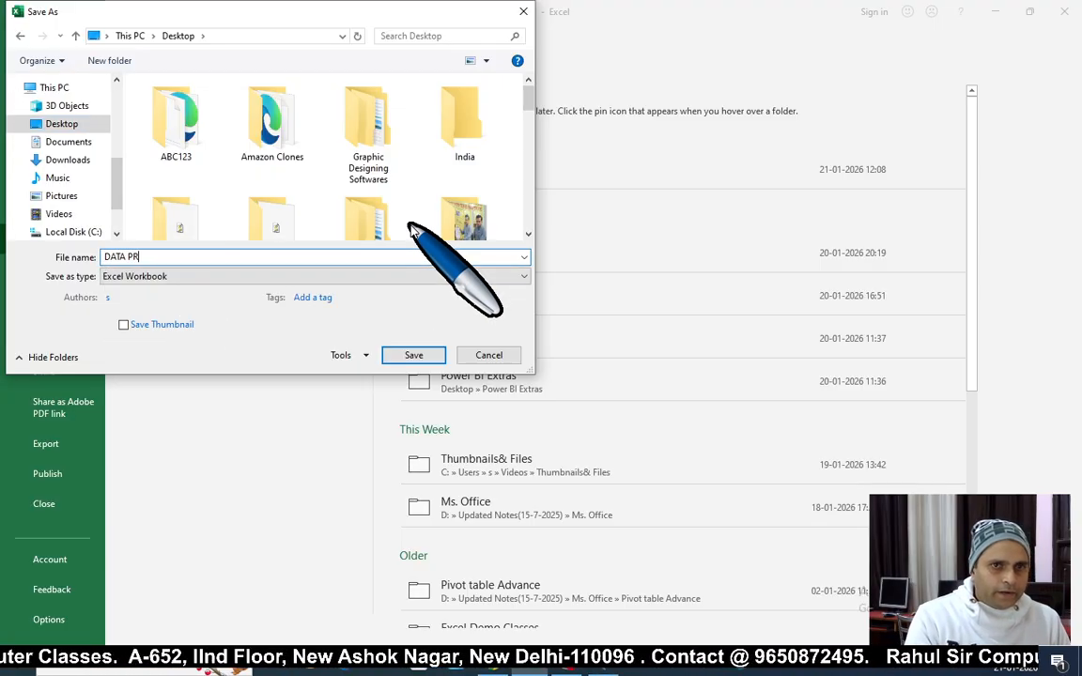
pyautogui.write('OTECTION')
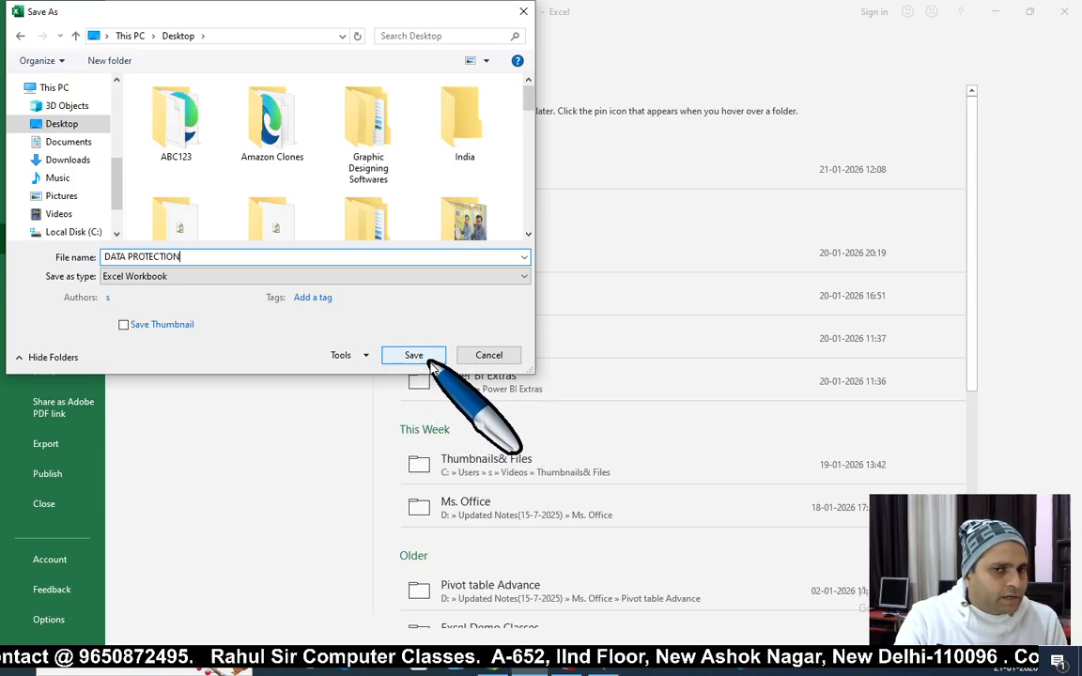
pyautogui.click(365, 356)
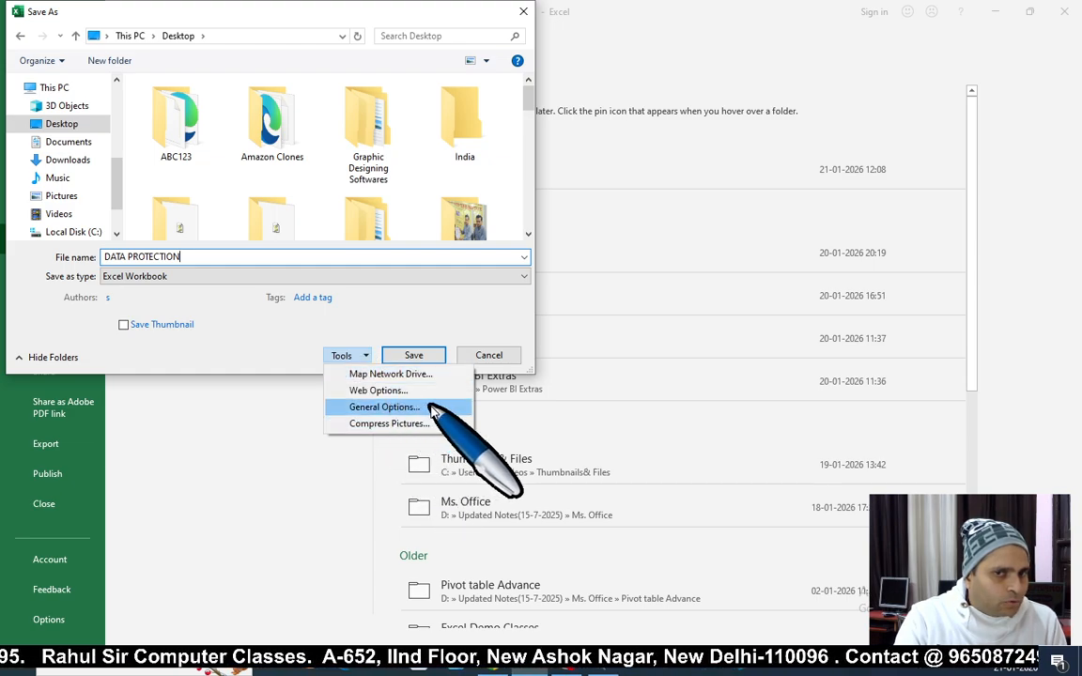
# Step: In Save As General Options, set a password to open and a password to modify
pyautogui.click(271, 339)
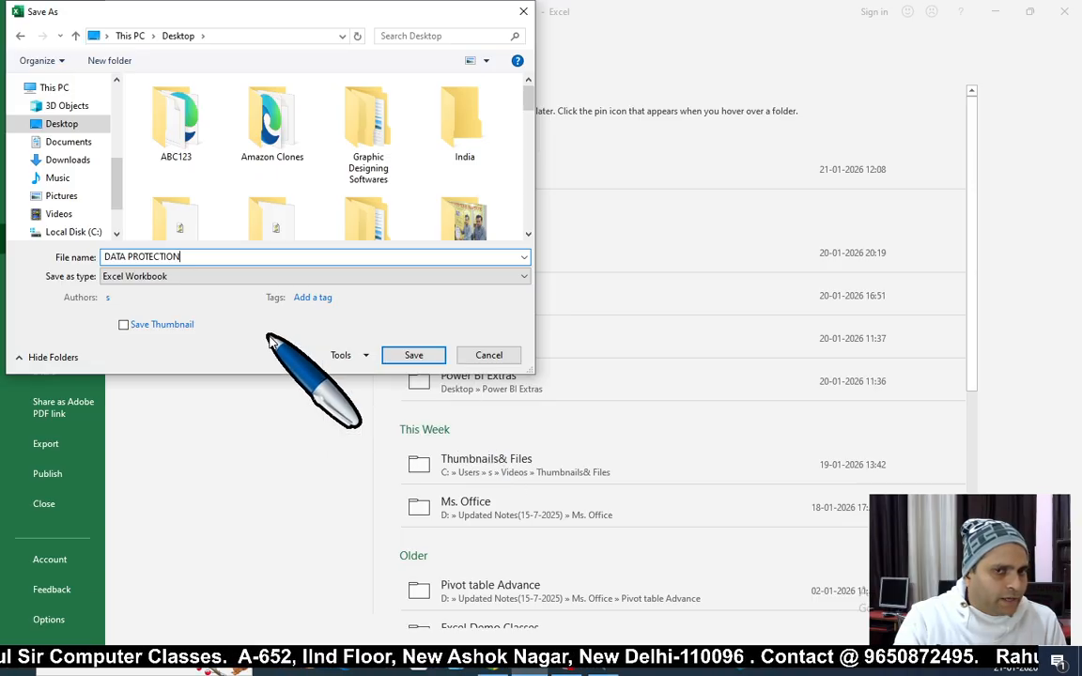
pyautogui.click(366, 356)
pyautogui.click(380, 407)
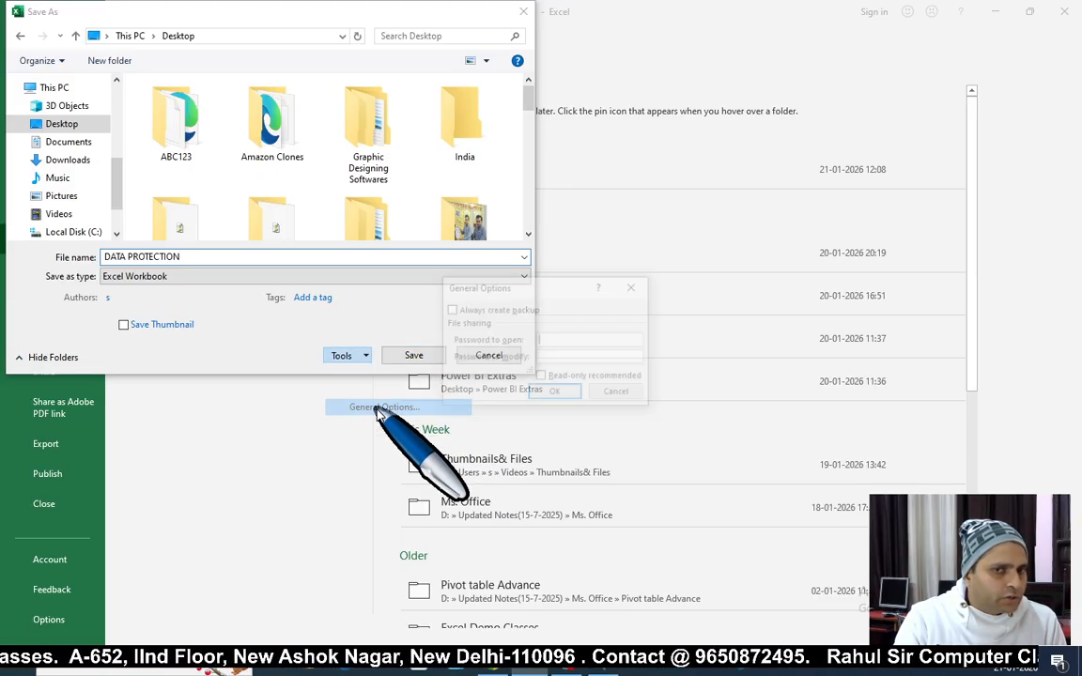
pyautogui.click(541, 342)
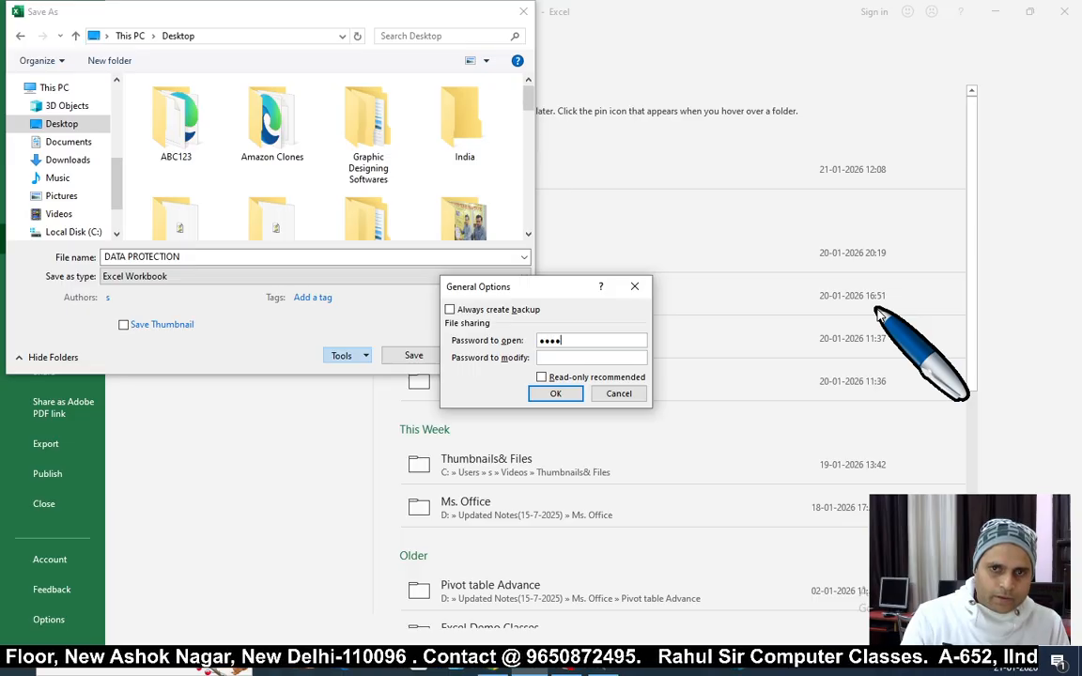
pyautogui.click(566, 358)
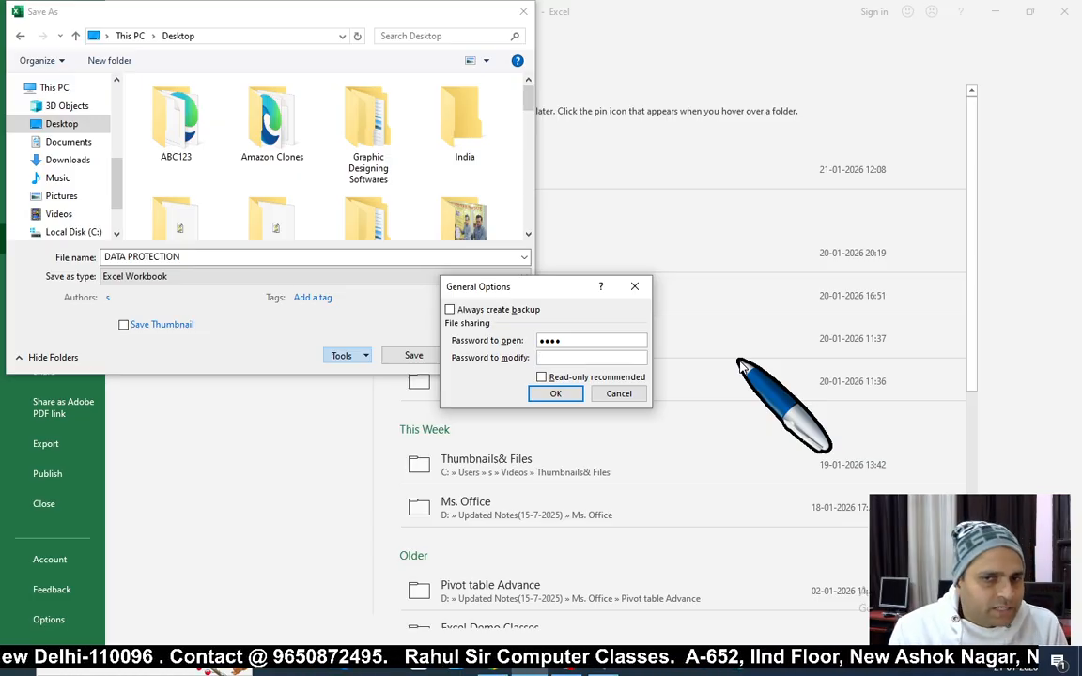
pyautogui.write('1234')
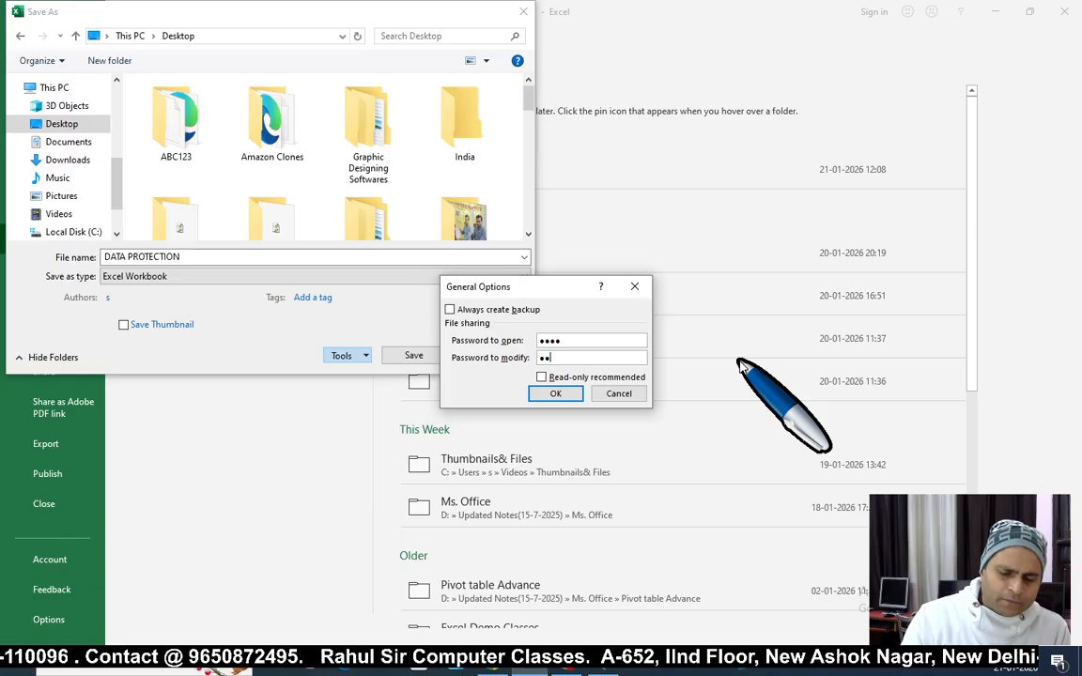
pyautogui.click(565, 395)
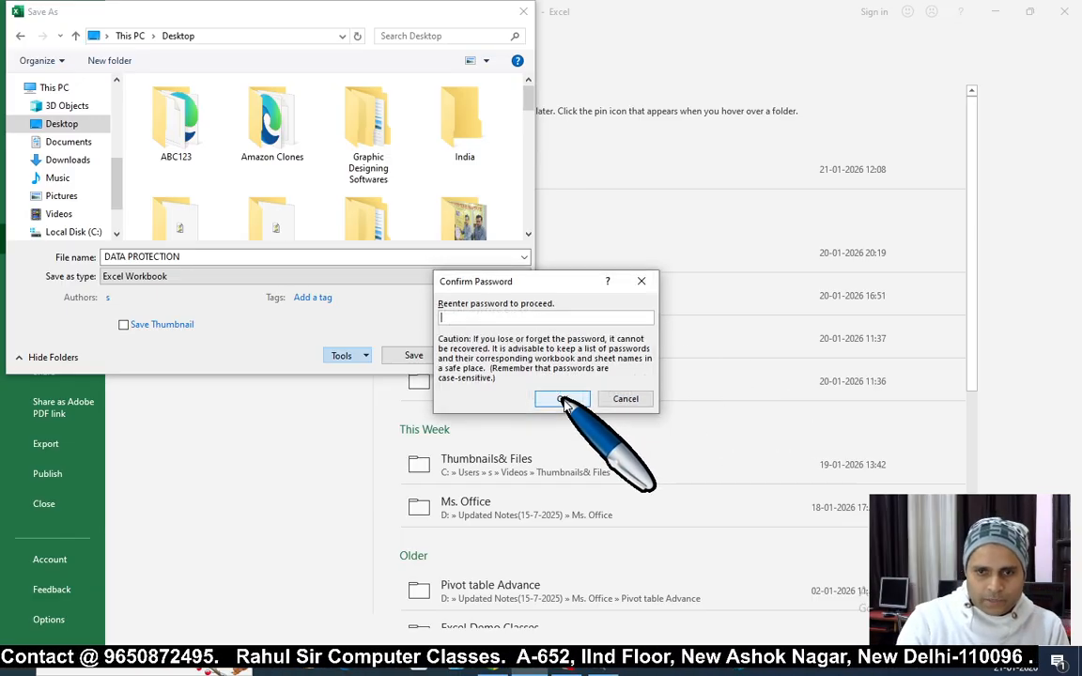
# Step: Re-enter both passwords to confirm them, then save DATA PROTECTION to the Desktop
pyautogui.write('1234')
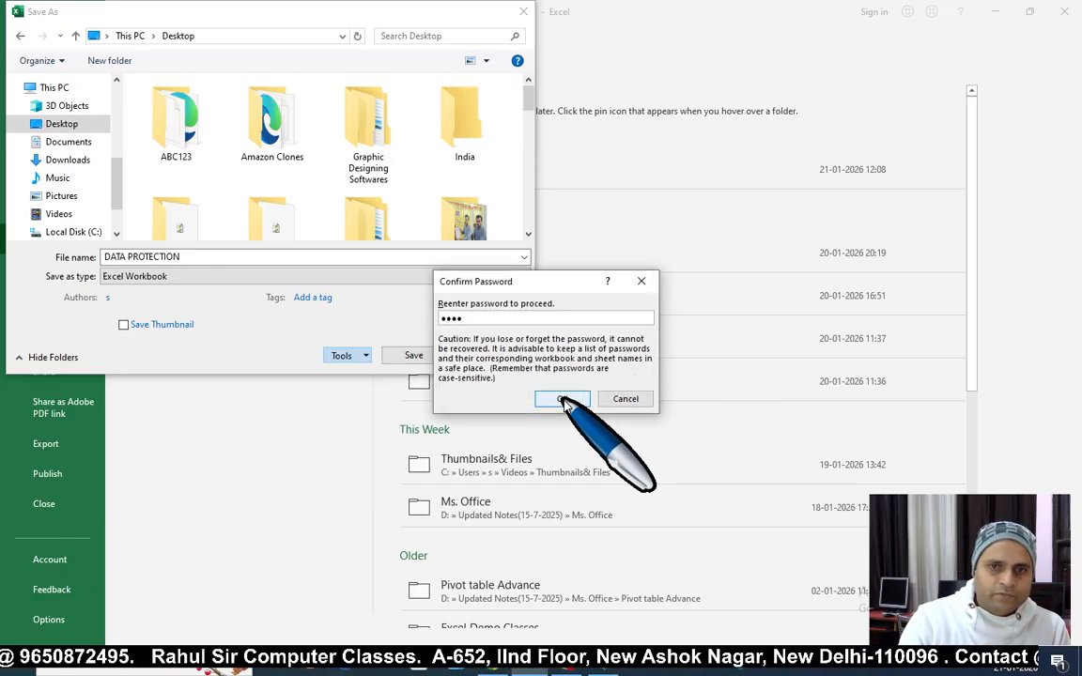
pyautogui.click(563, 399)
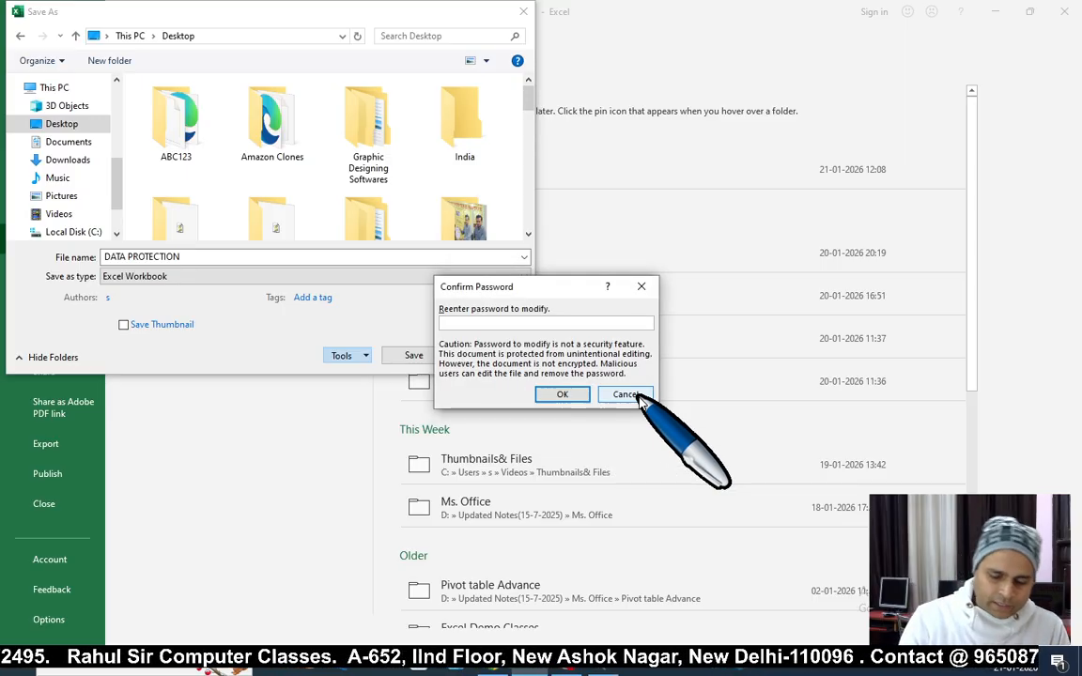
pyautogui.write('1234')
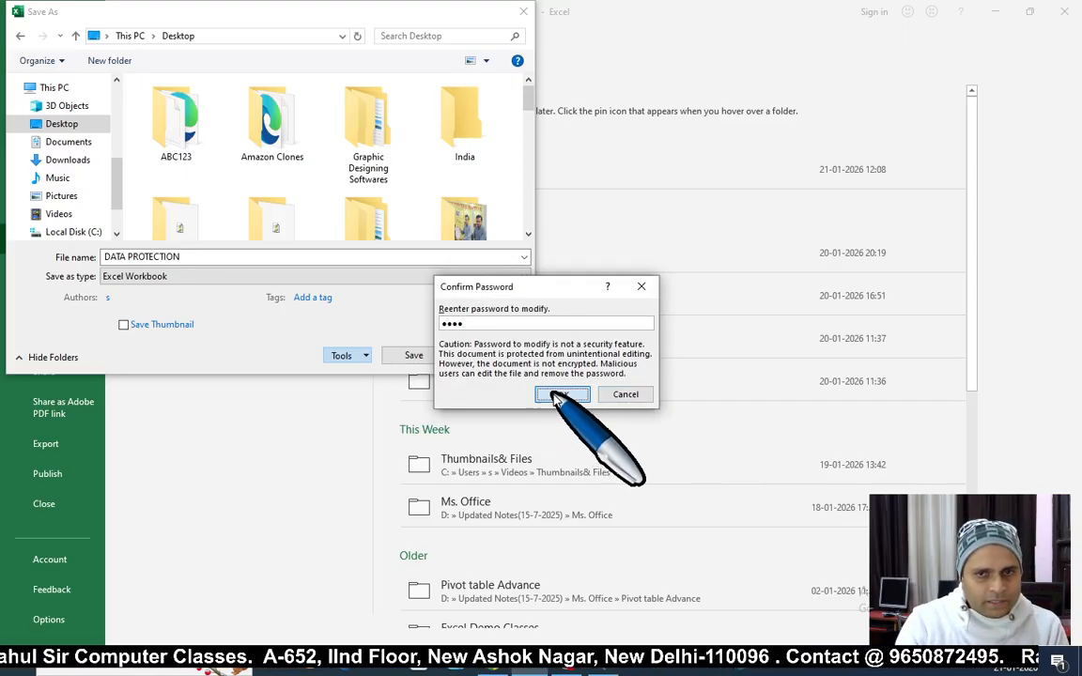
pyautogui.click(558, 395)
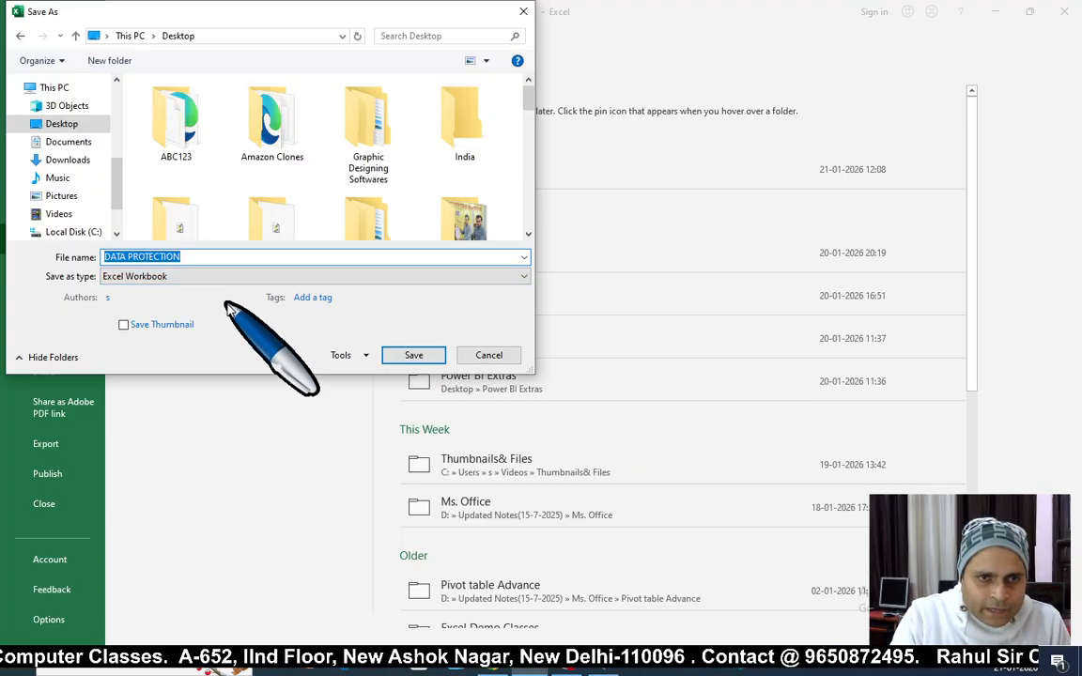
pyautogui.click(418, 357)
# Step: Close Excel, briefly reopen DATA PROTECTION from the Desktop, then close its window again
pyautogui.click(416, 347)
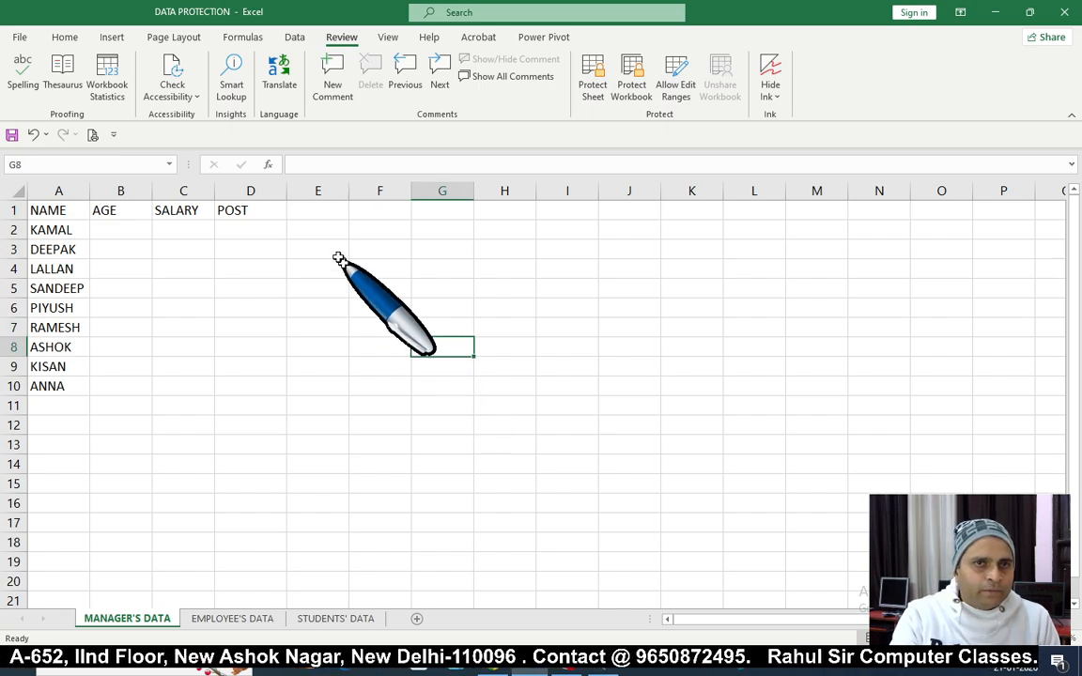
pyautogui.click(1065, 13)
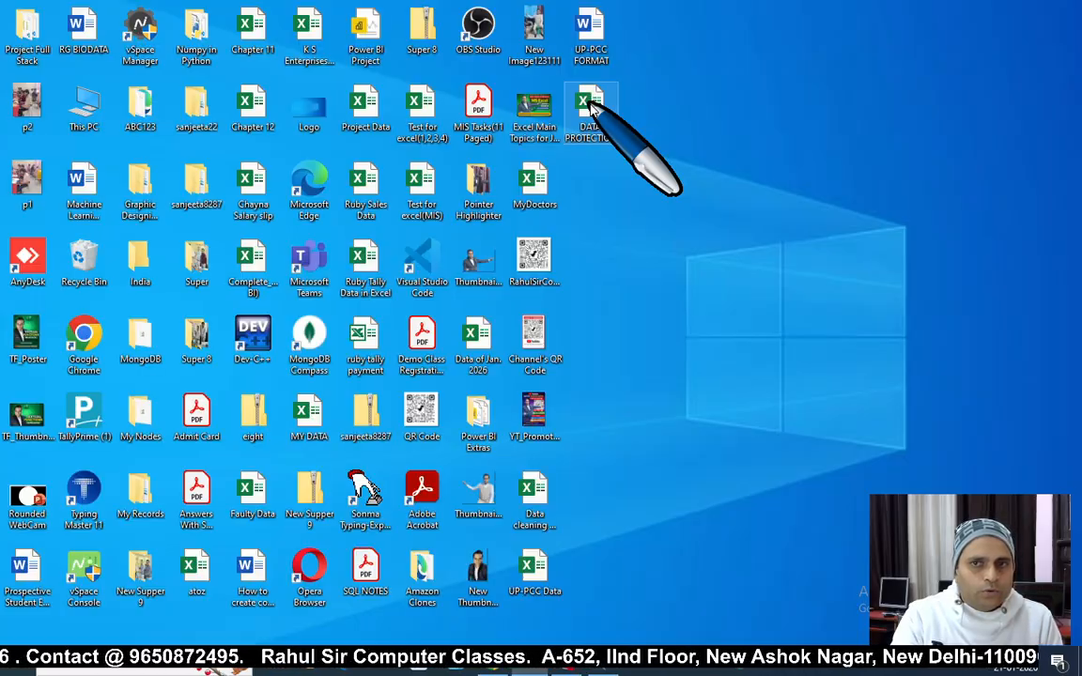
pyautogui.doubleClick(590, 108)
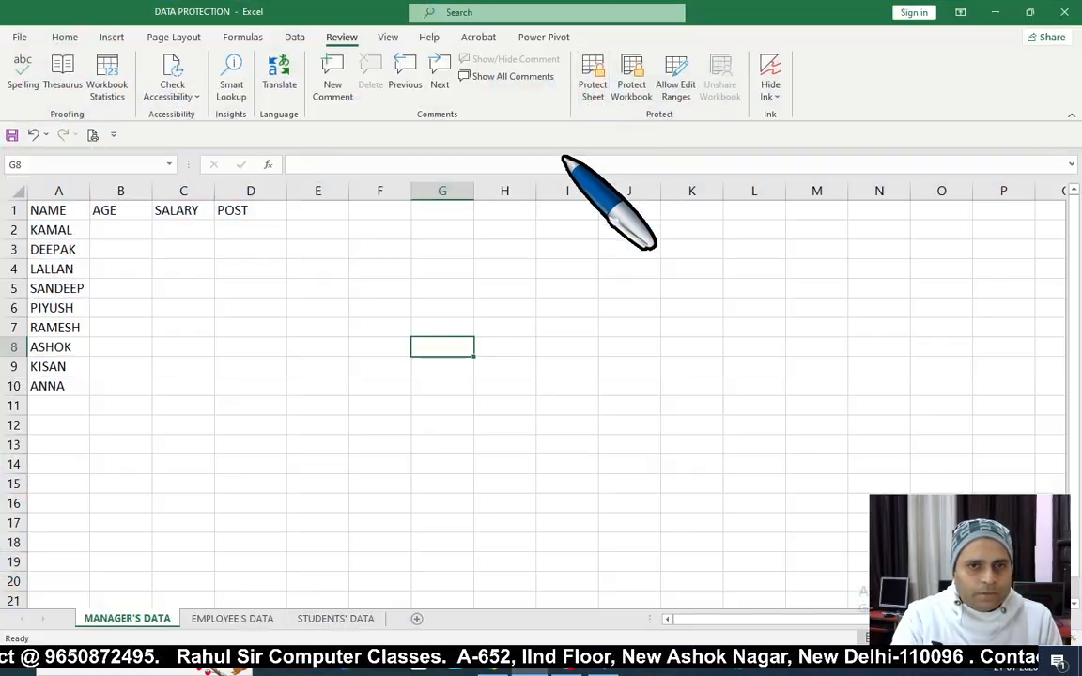
pyautogui.click(530, 669)
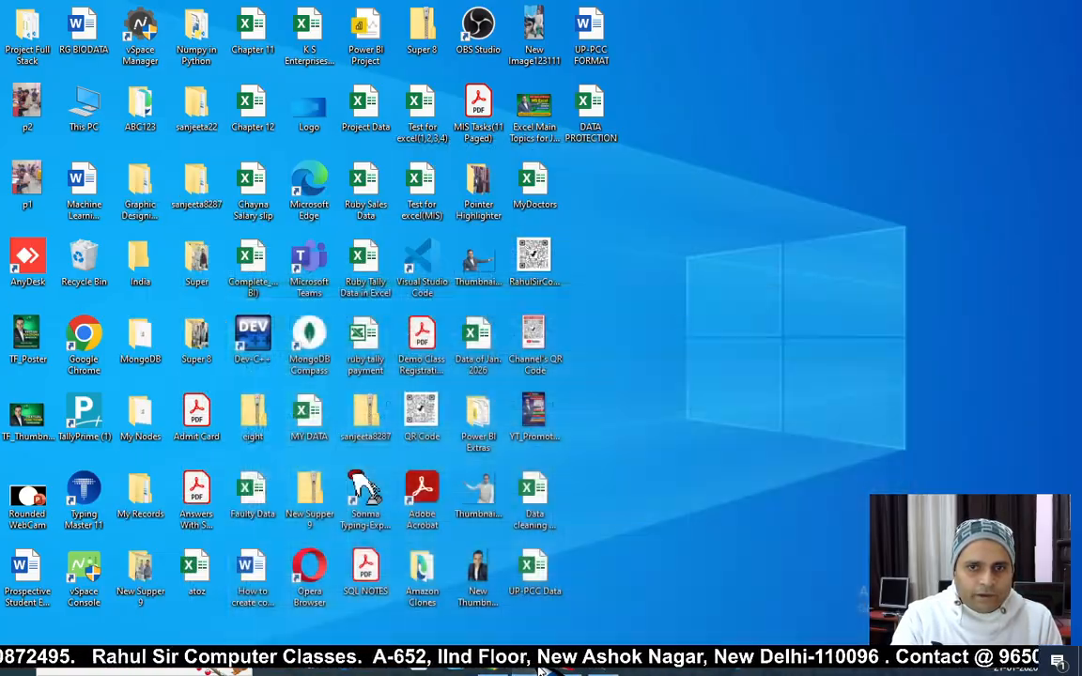
pyautogui.click(531, 669)
pyautogui.click(1065, 11)
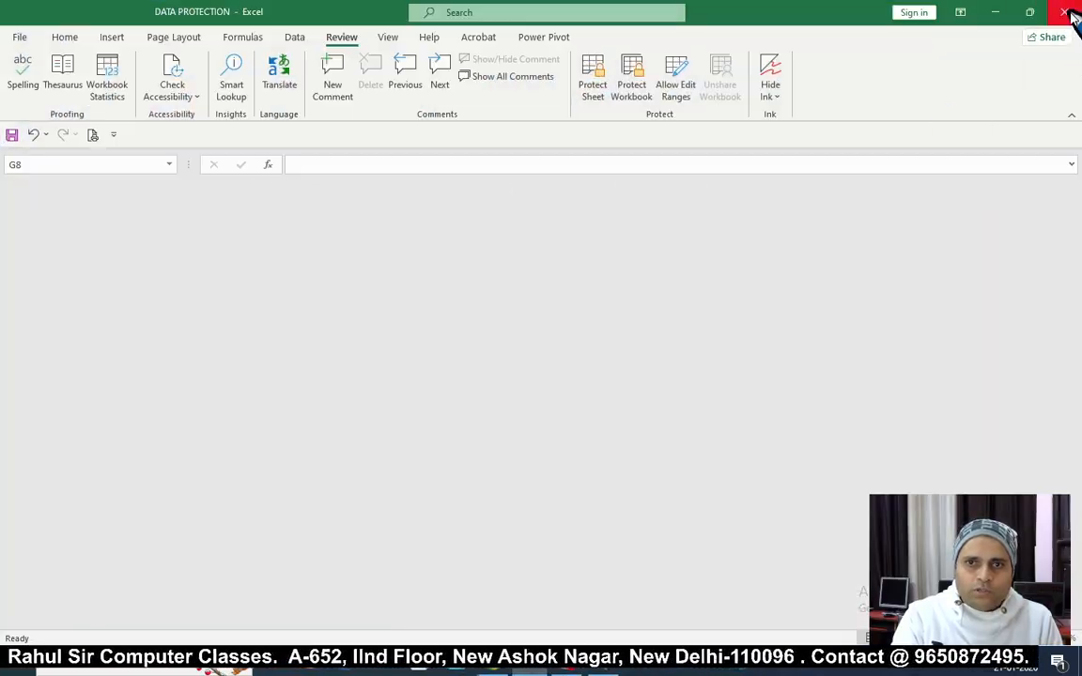
# Step: Try opening DATA PROTECTION with a wrong password, dismiss the rejection, and close Excel
pyautogui.doubleClick(598, 105)
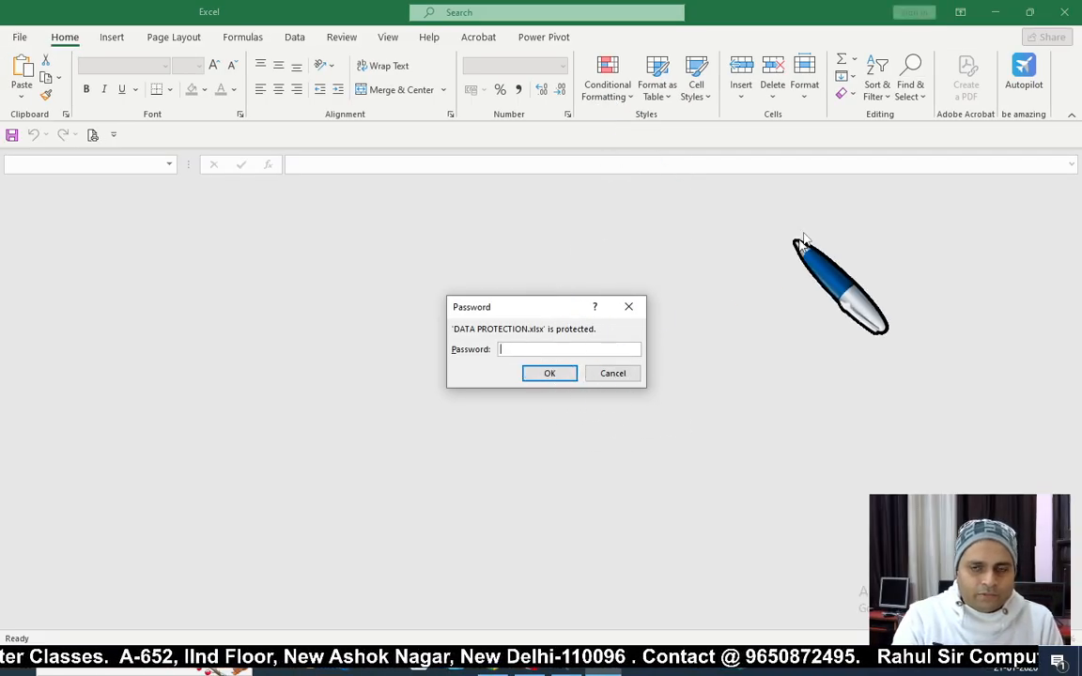
pyautogui.write('••••')
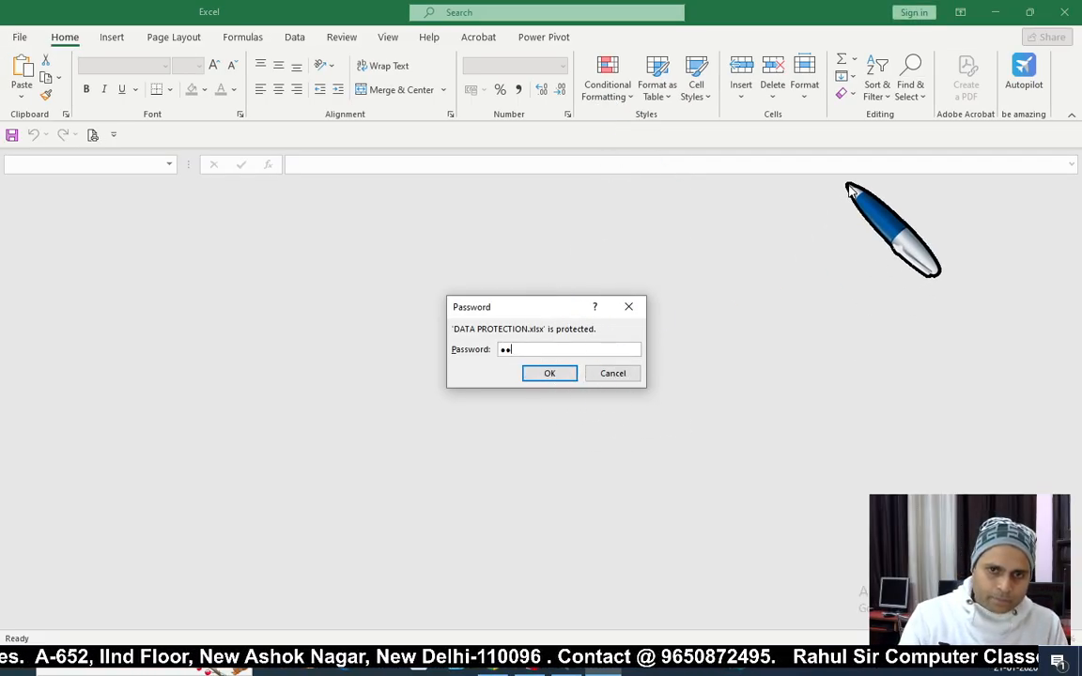
pyautogui.write('•••')
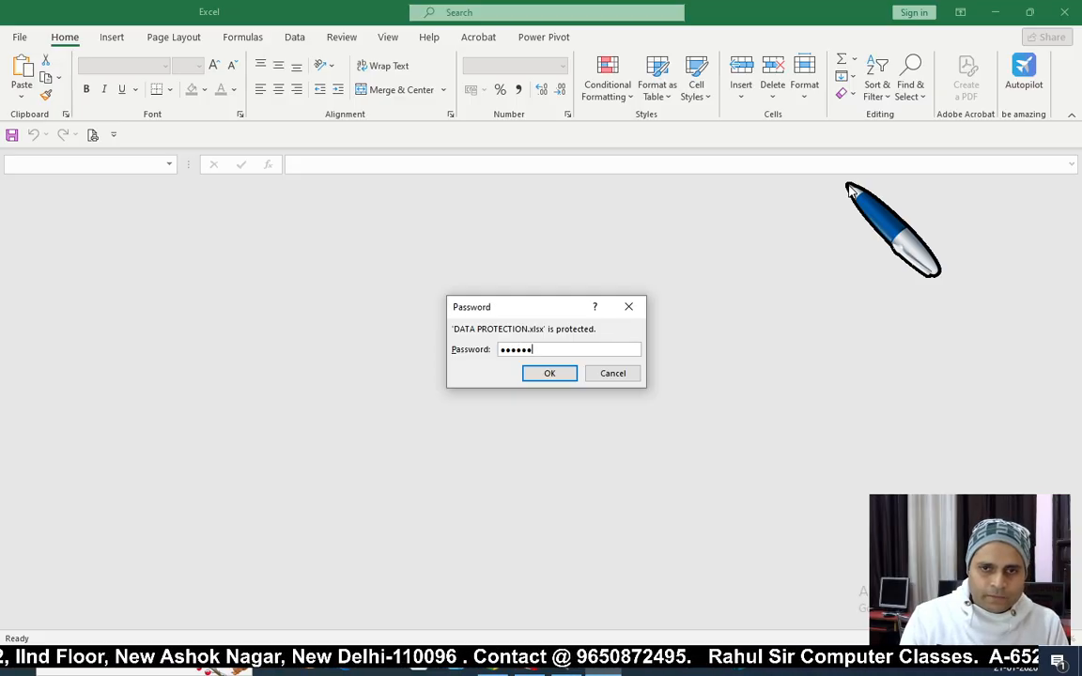
pyautogui.press('Return')
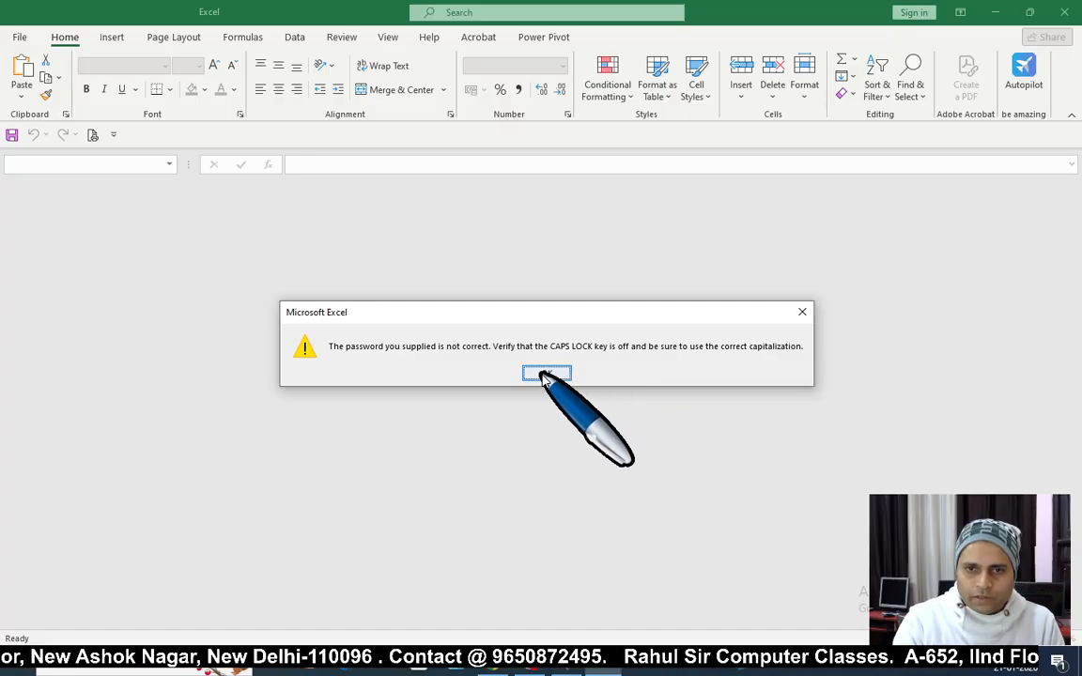
pyautogui.click(546, 373)
pyautogui.click(1067, 15)
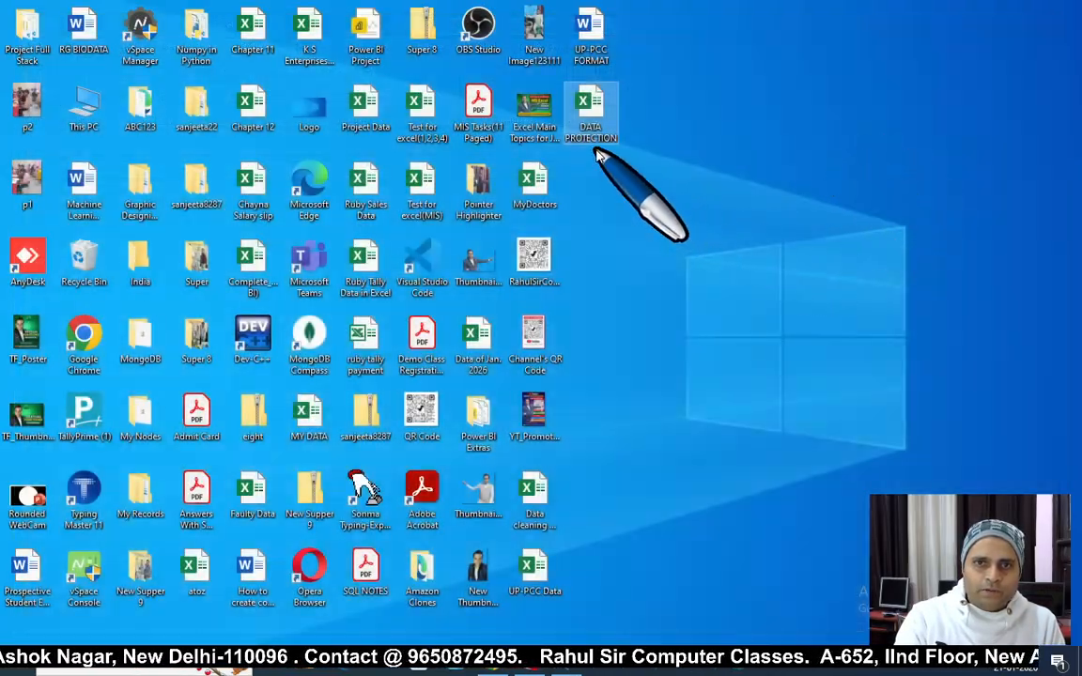
# Step: Reopen DATA PROTECTION, entering the open password and then the modify password
pyautogui.doubleClick(588, 108)
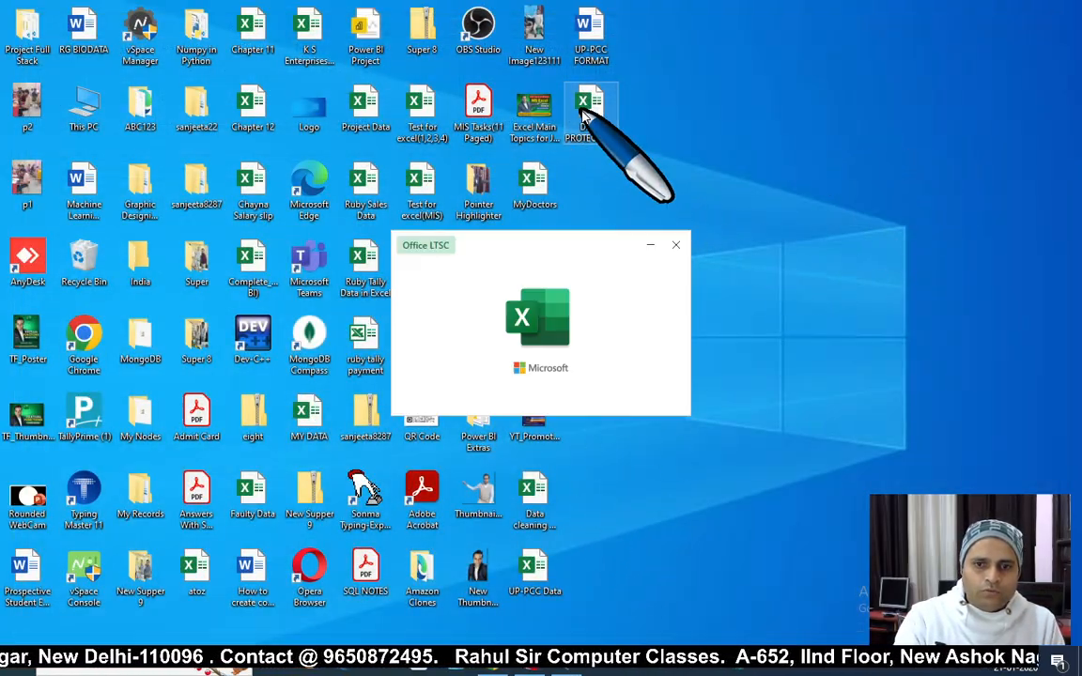
pyautogui.write('1234')
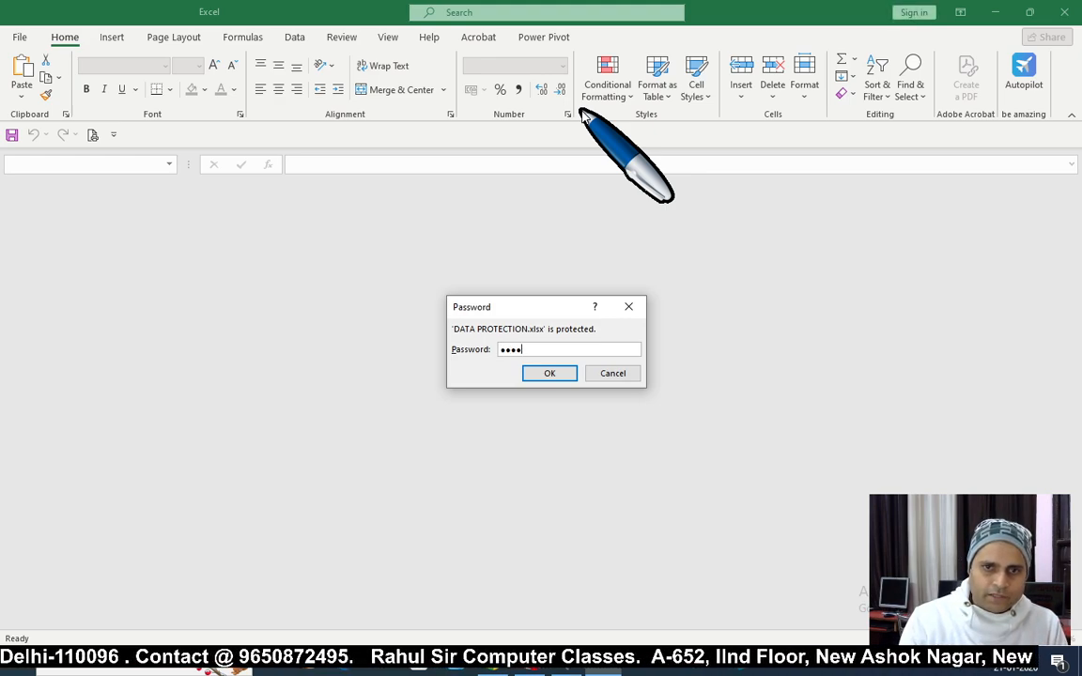
pyautogui.press('Return')
pyautogui.write('1234')
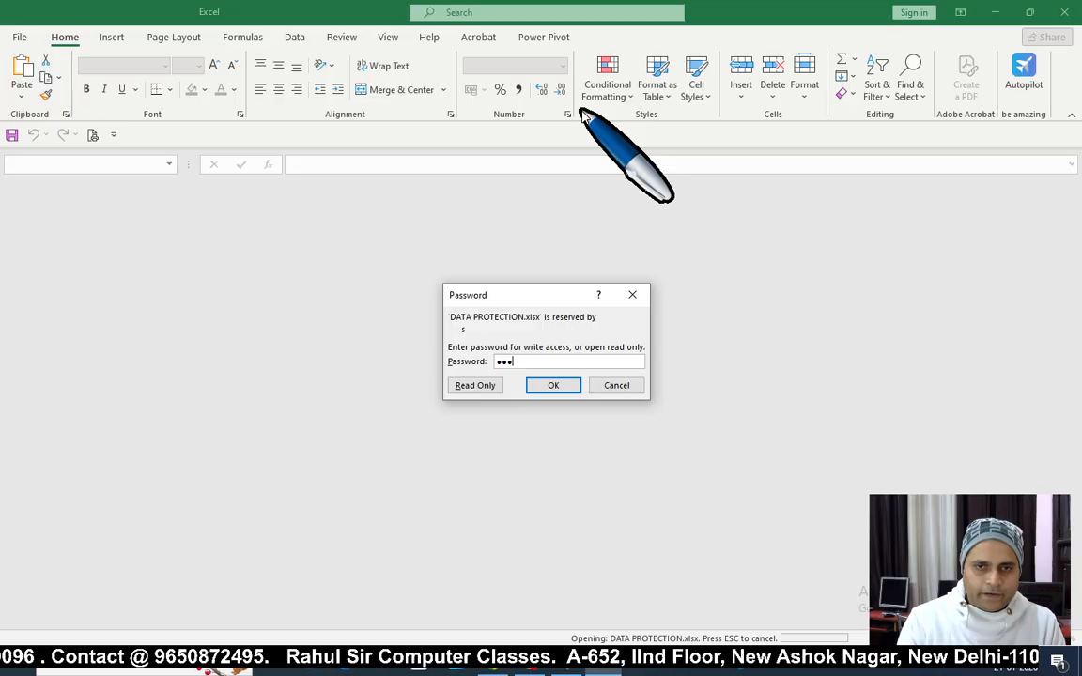
pyautogui.press('Return')
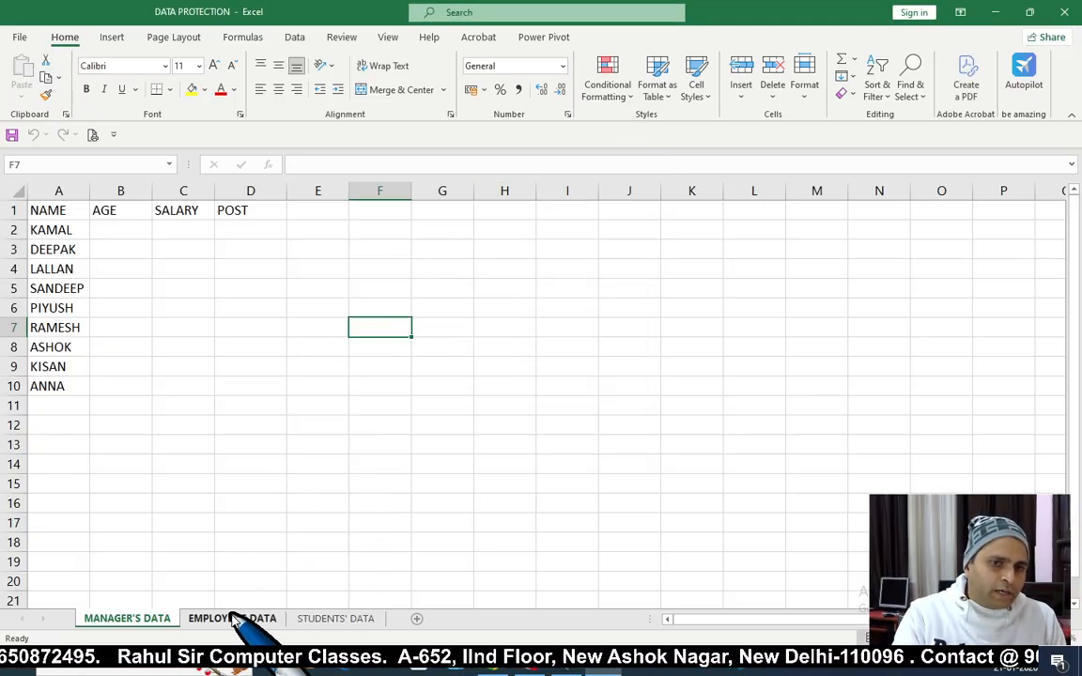
pyautogui.click(235, 619)
pyautogui.click(338, 619)
pyautogui.click(235, 619)
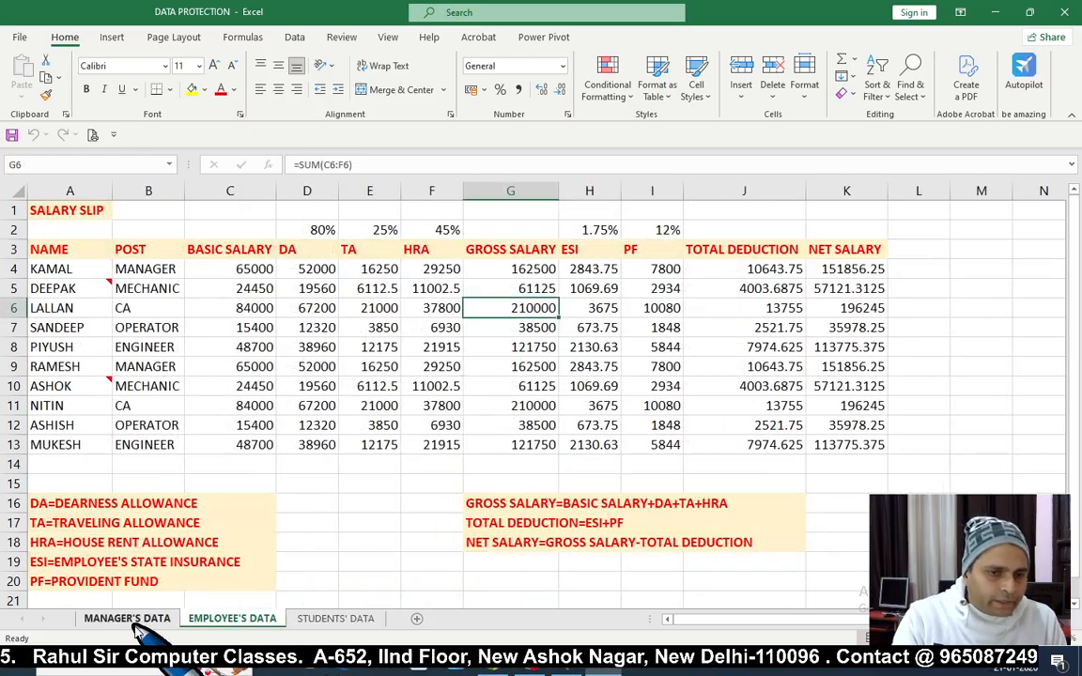
pyautogui.click(131, 620)
pyautogui.click(242, 426)
pyautogui.hotkey('ctrl', 'Home')
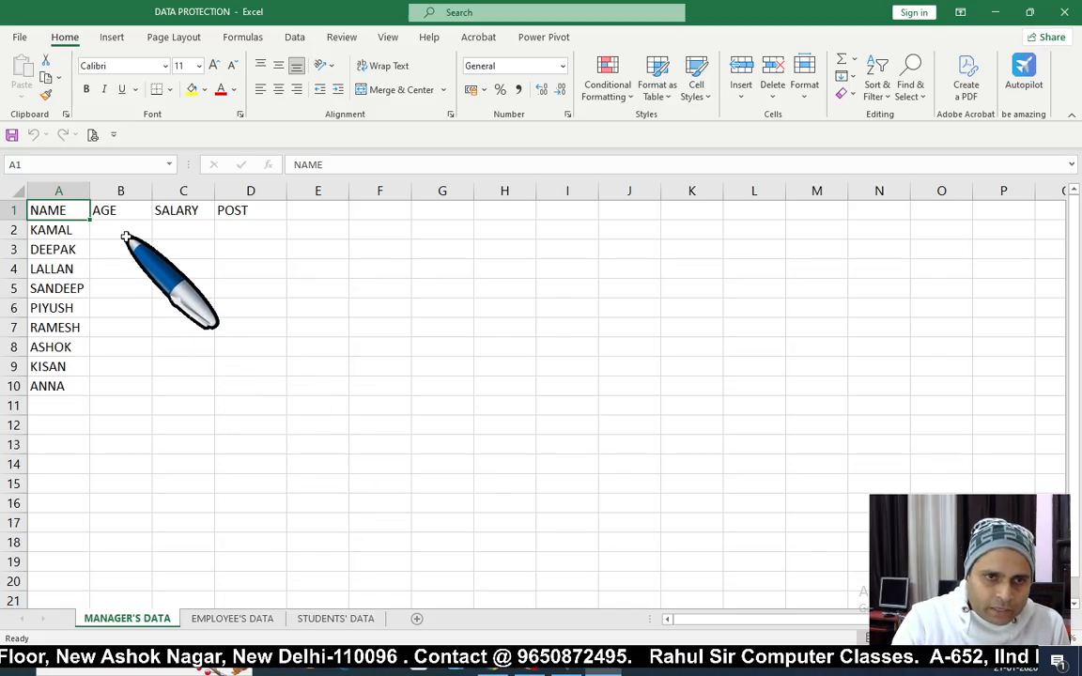
pyautogui.moveTo(123, 233); pyautogui.dragTo(261, 440)
pyautogui.click(380, 425)
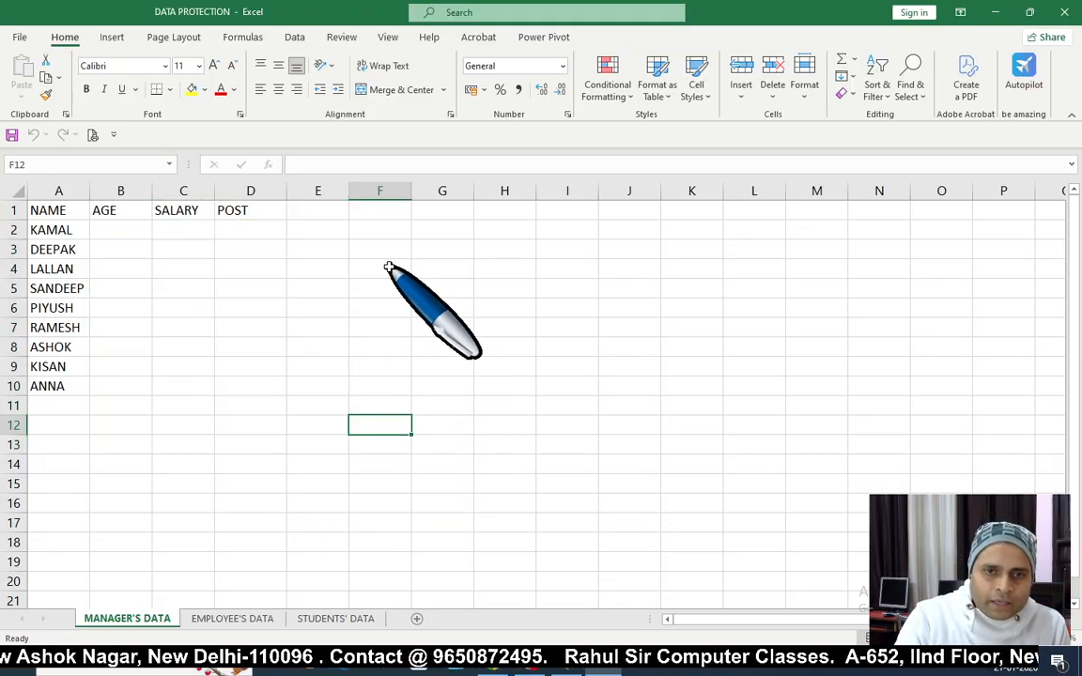
pyautogui.moveTo(389, 266); pyautogui.dragTo(707, 502)
pyautogui.moveTo(382, 266); pyautogui.dragTo(676, 489)
pyautogui.click(442, 425)
pyautogui.click(361, 325)
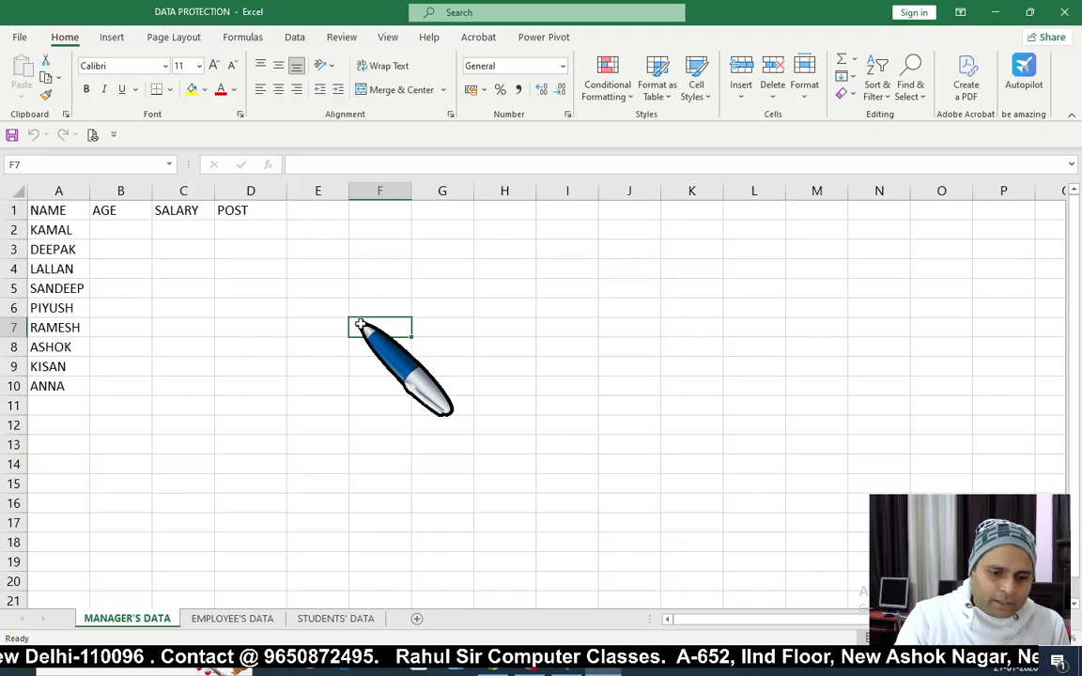